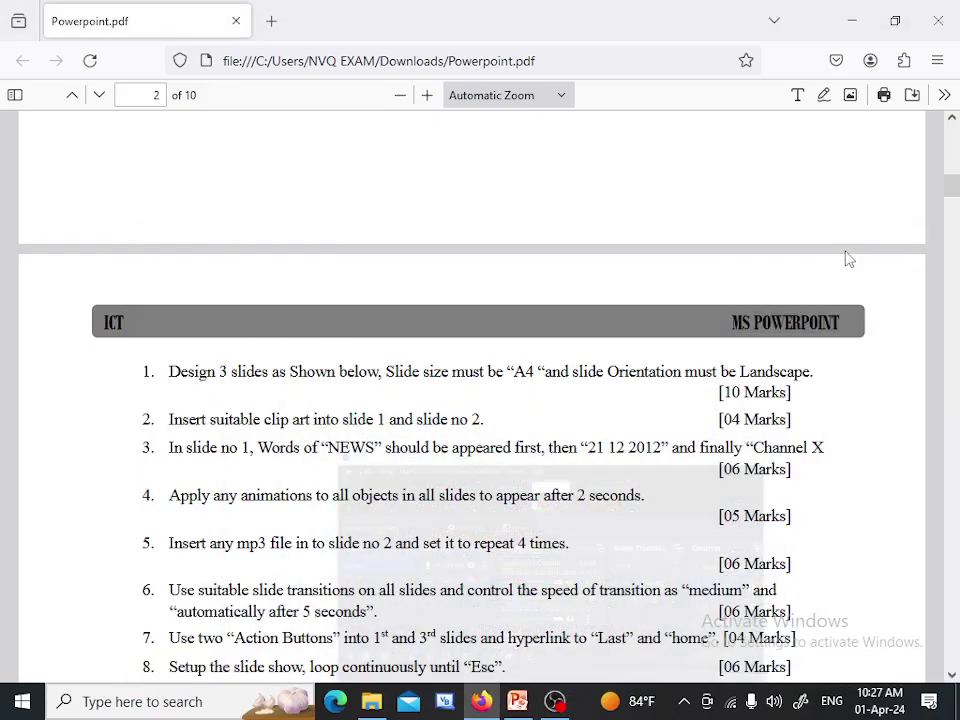
Scroll through Powerpoint.pdf back to page 1 to review the four sample slides and task list
scroll(568, 250, up, 10)
scroll(568, 250, up, 2)
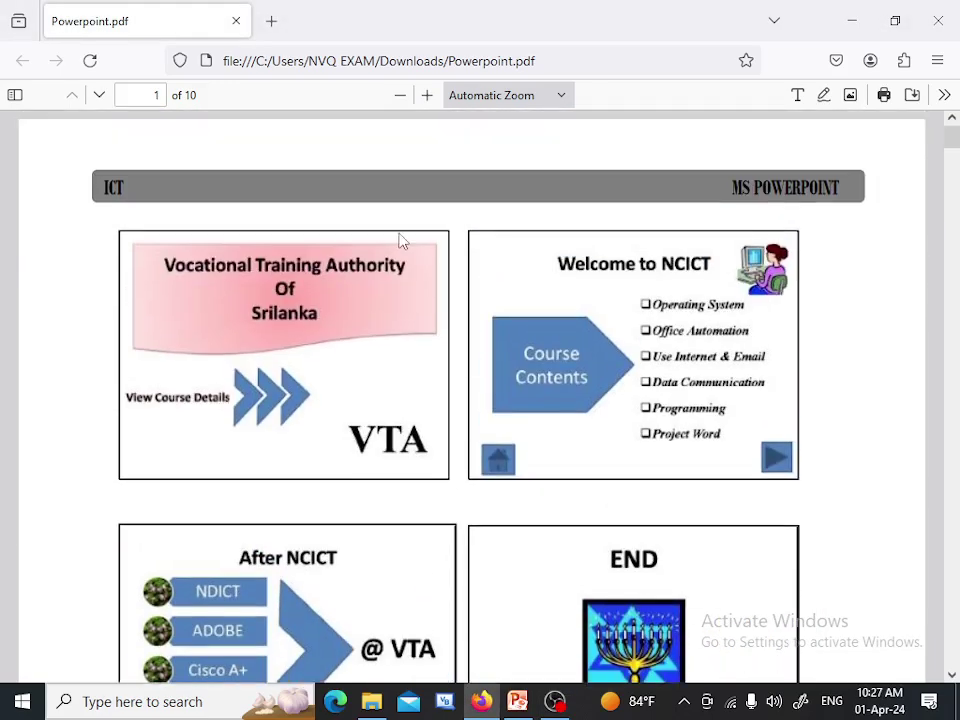
scroll(543, 258, down, 2)
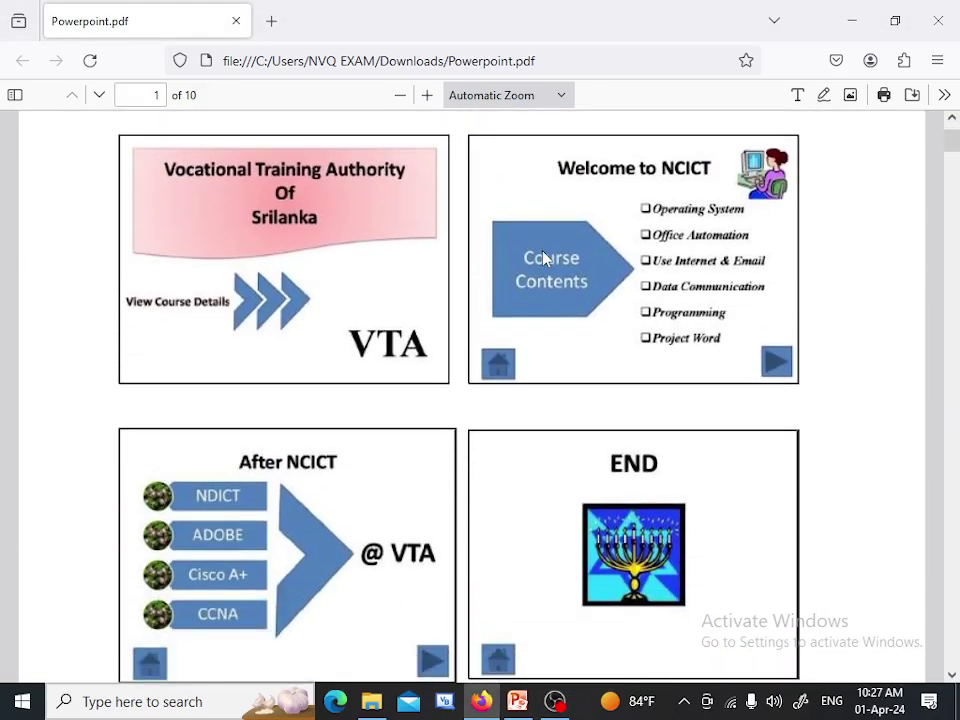
scroll(553, 272, up, 2)
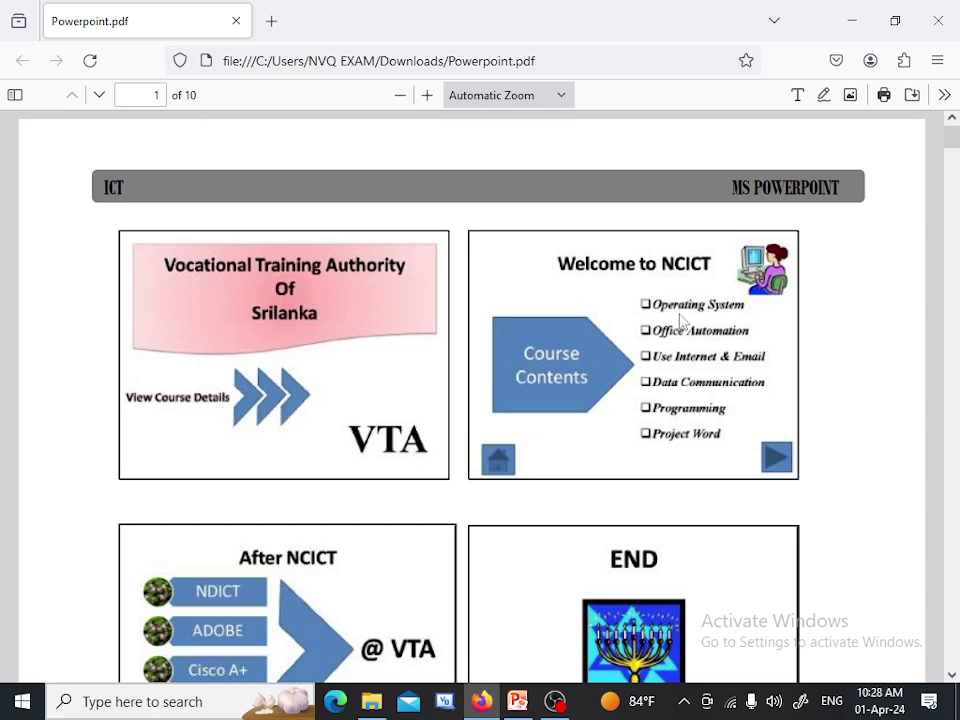
scroll(456, 508, down, 3)
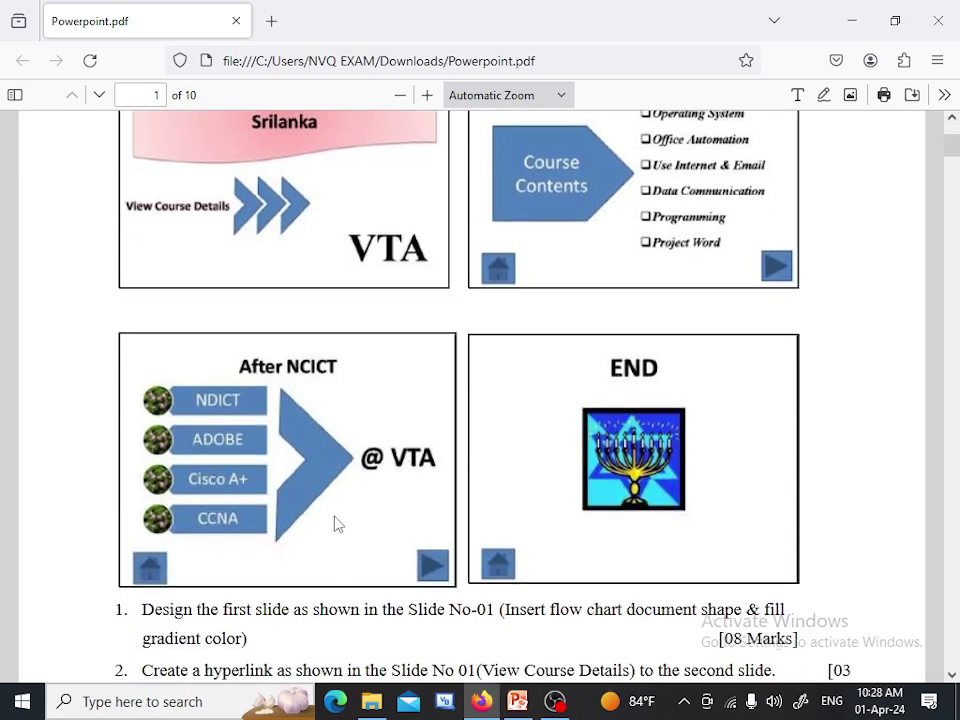
scroll(384, 354, up, 3)
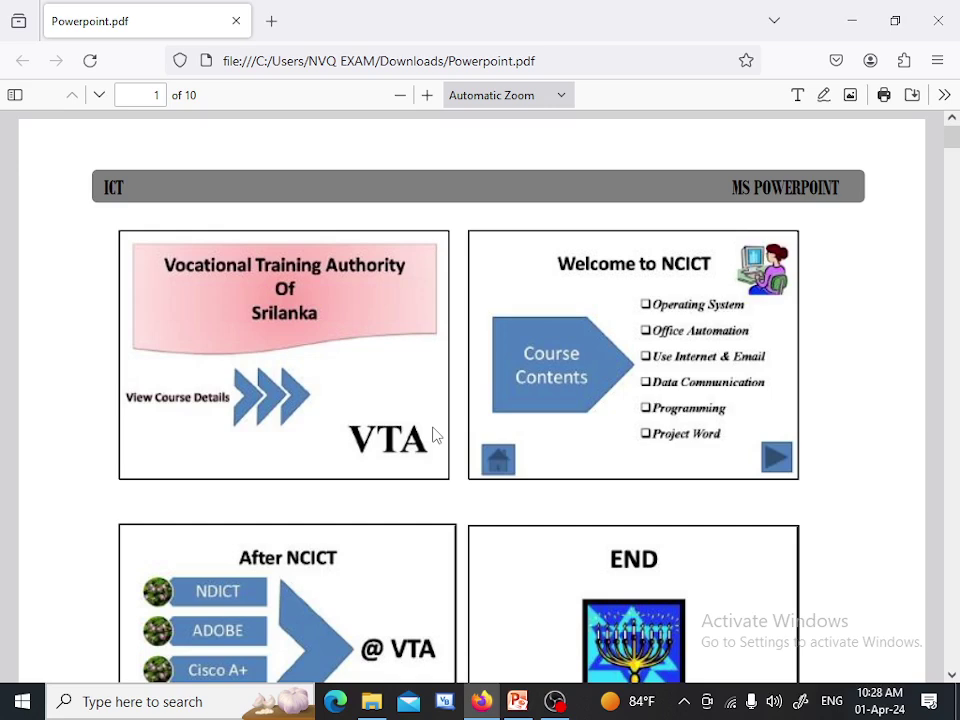
scroll(432, 433, down, 3)
scroll(432, 432, down, 3)
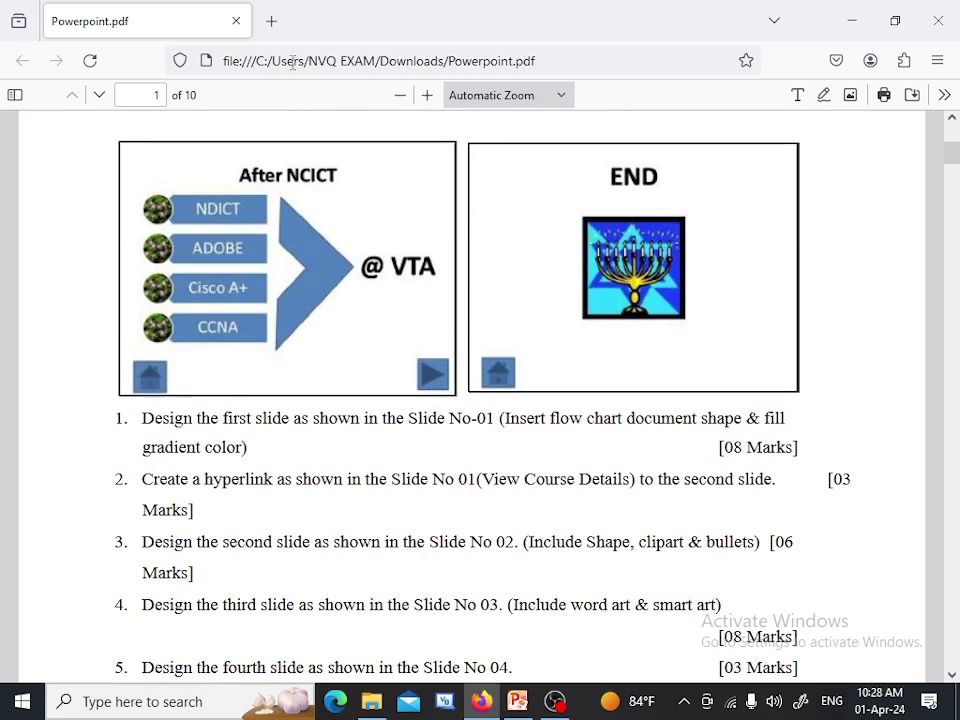
scroll(360, 340, down, 2)
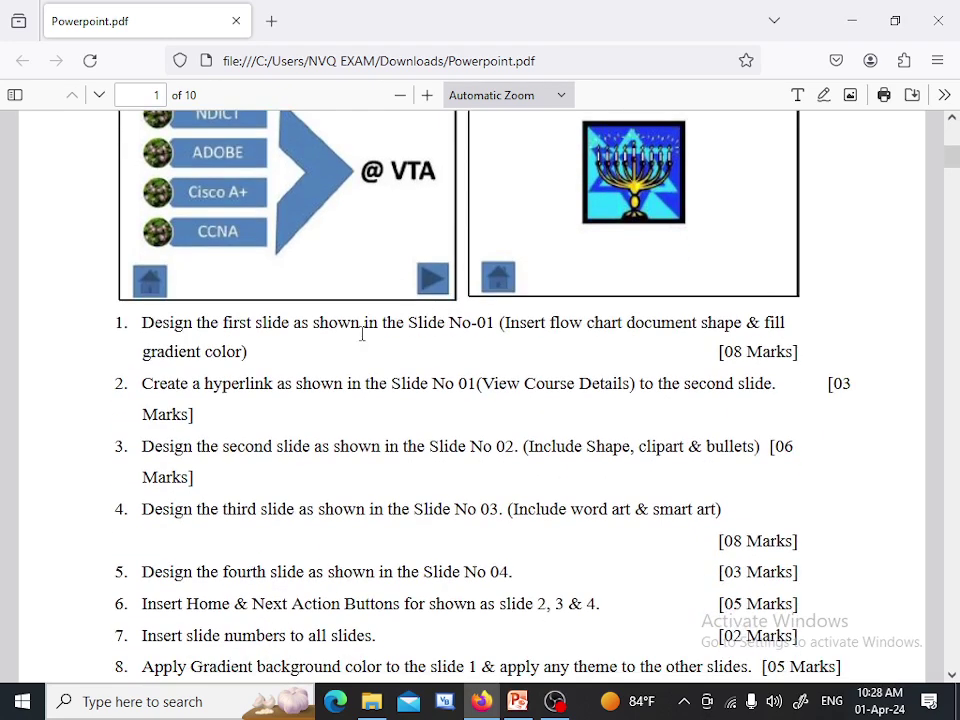
scroll(231, 377, up, 2)
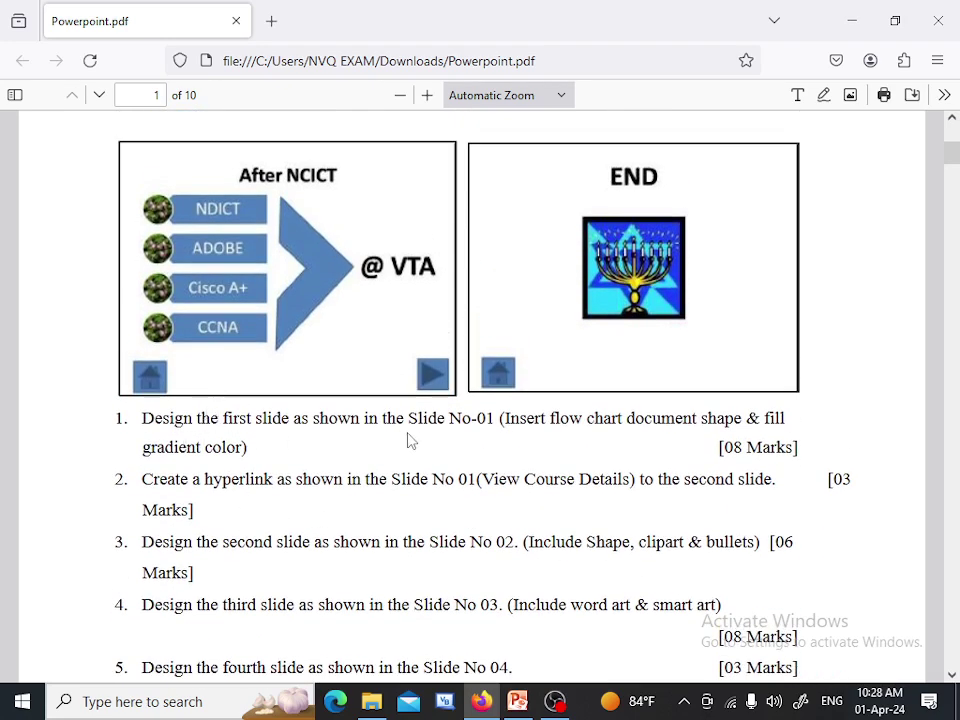
scroll(352, 320, up, 2)
scroll(357, 320, up, 6)
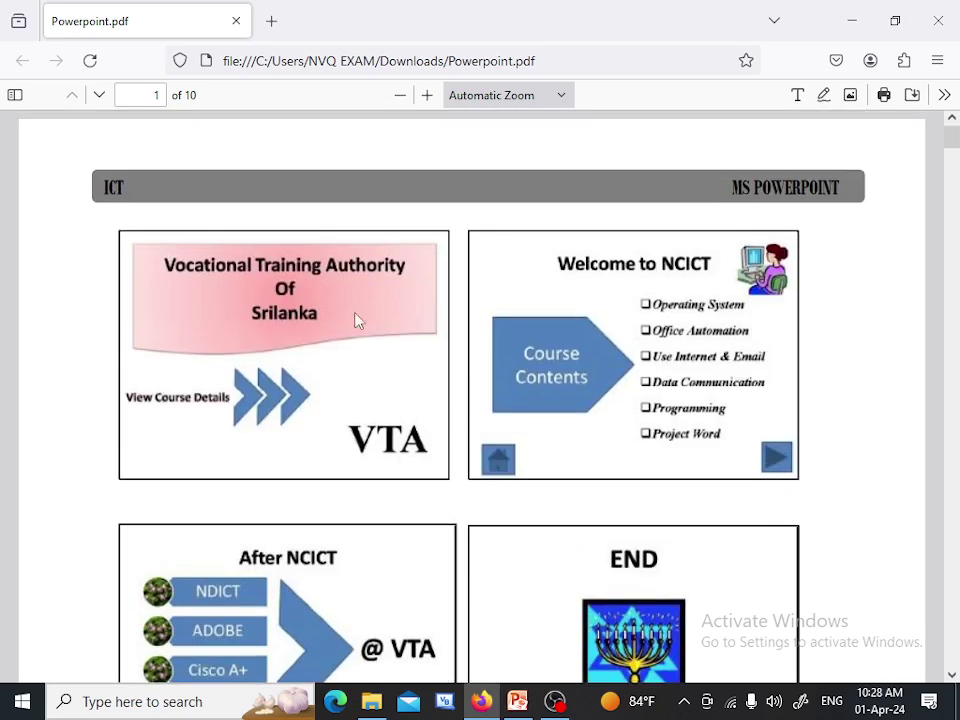
scroll(623, 566, down, 6)
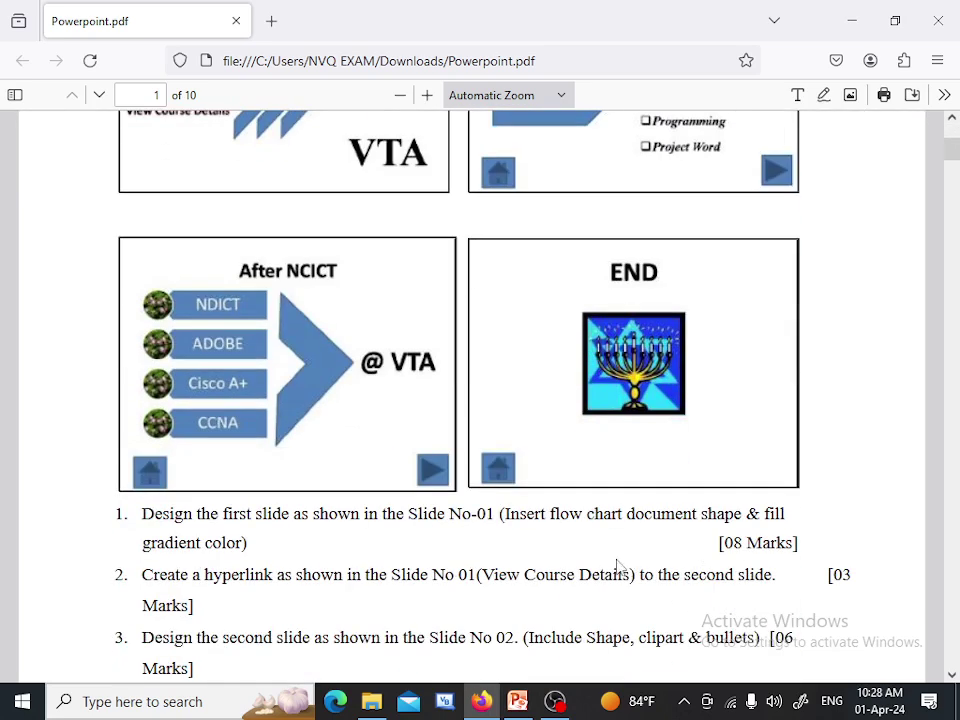
scroll(578, 567, up, 6)
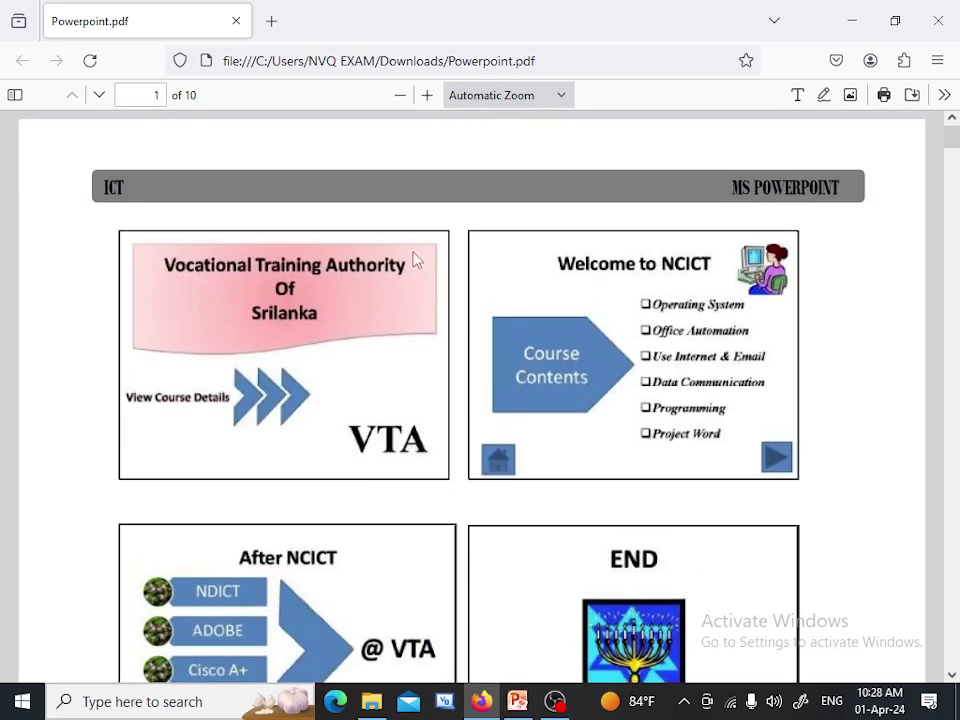
scroll(640, 533, down, 4)
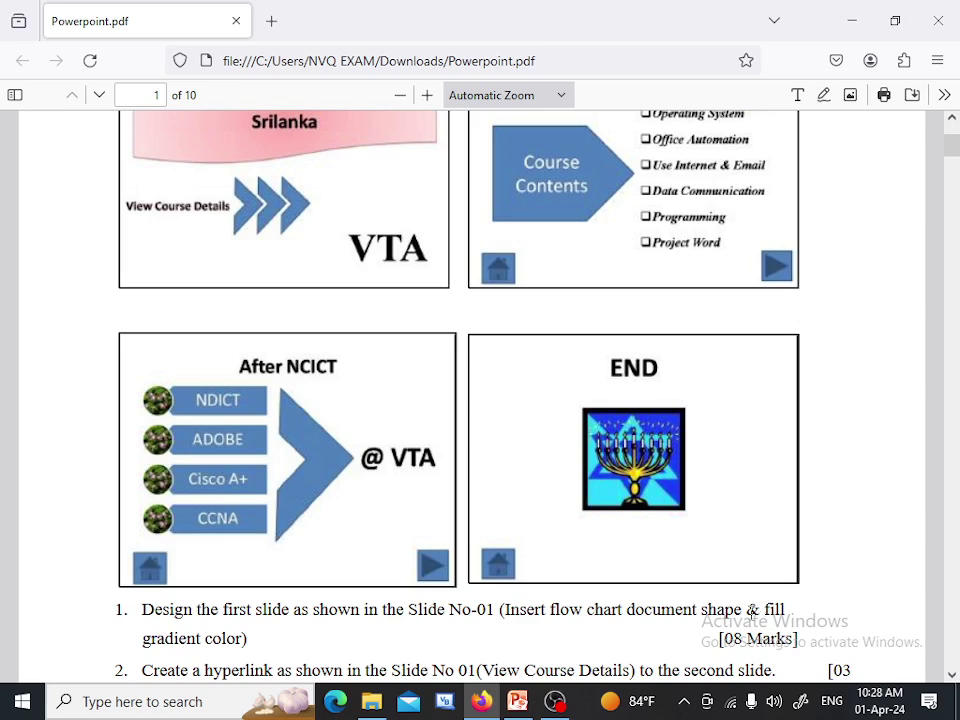
scroll(221, 259, up, 2)
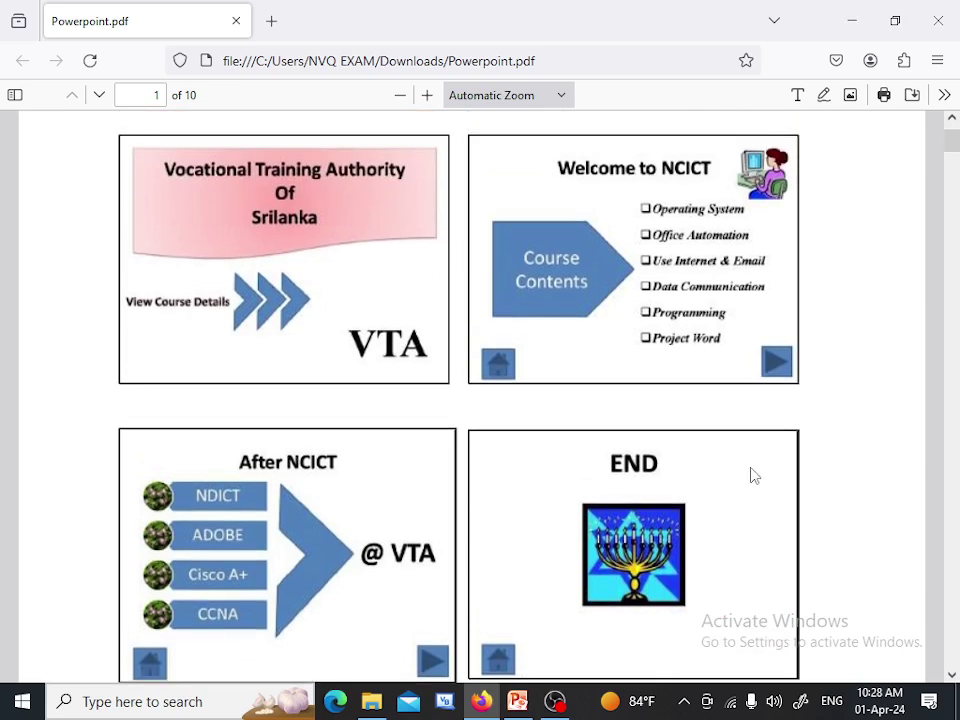
scroll(754, 476, down, 6)
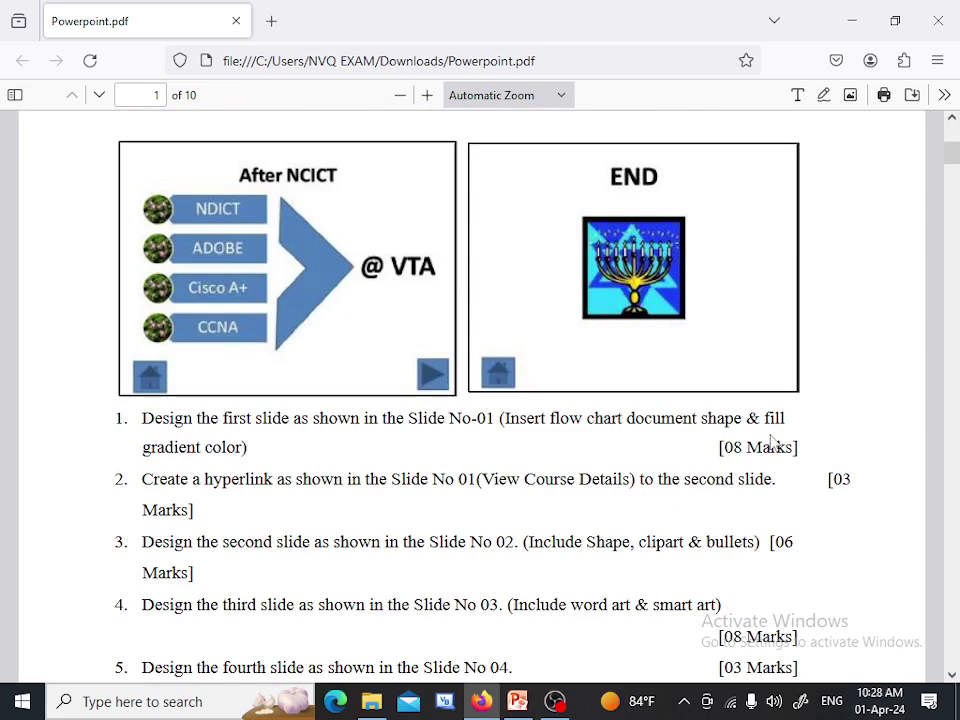
scroll(325, 311, up, 8)
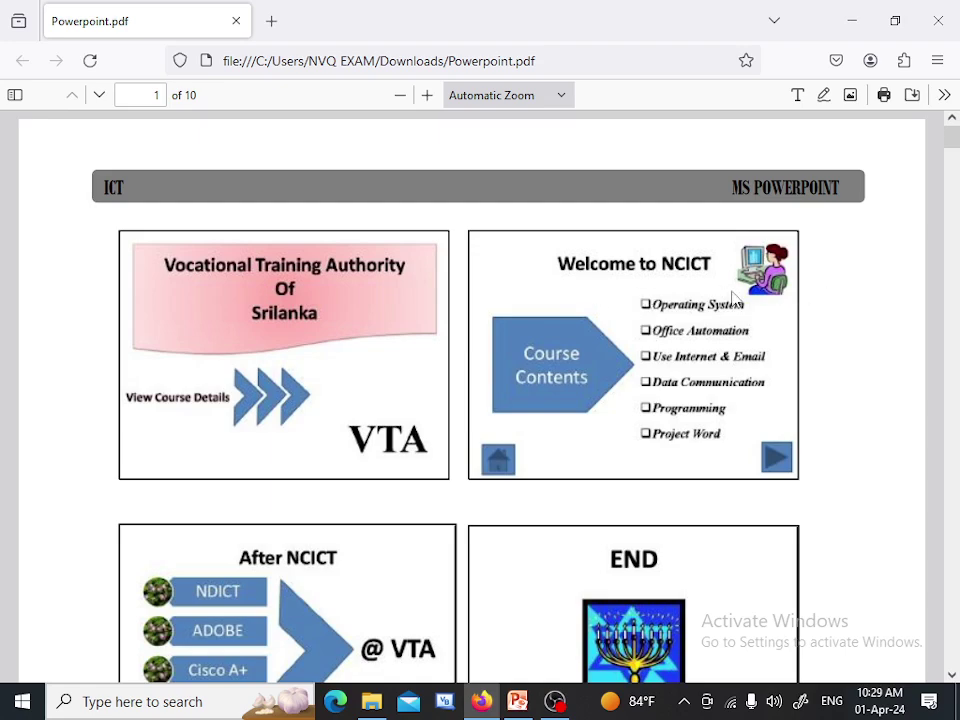
scroll(754, 360, down, 3)
scroll(754, 360, down, 2)
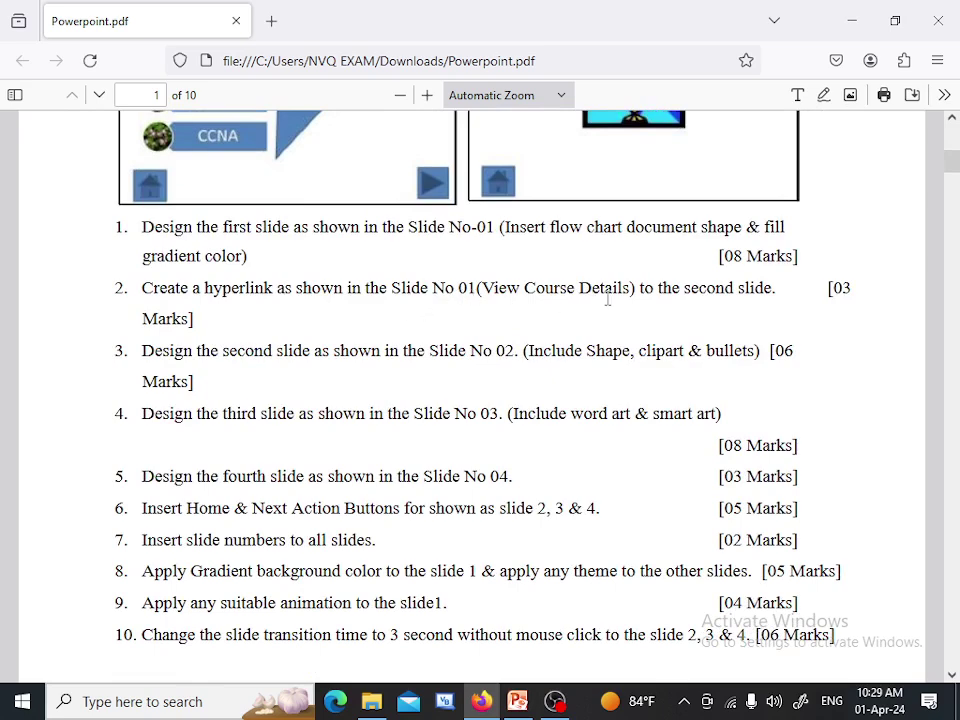
scroll(690, 305, up, 4)
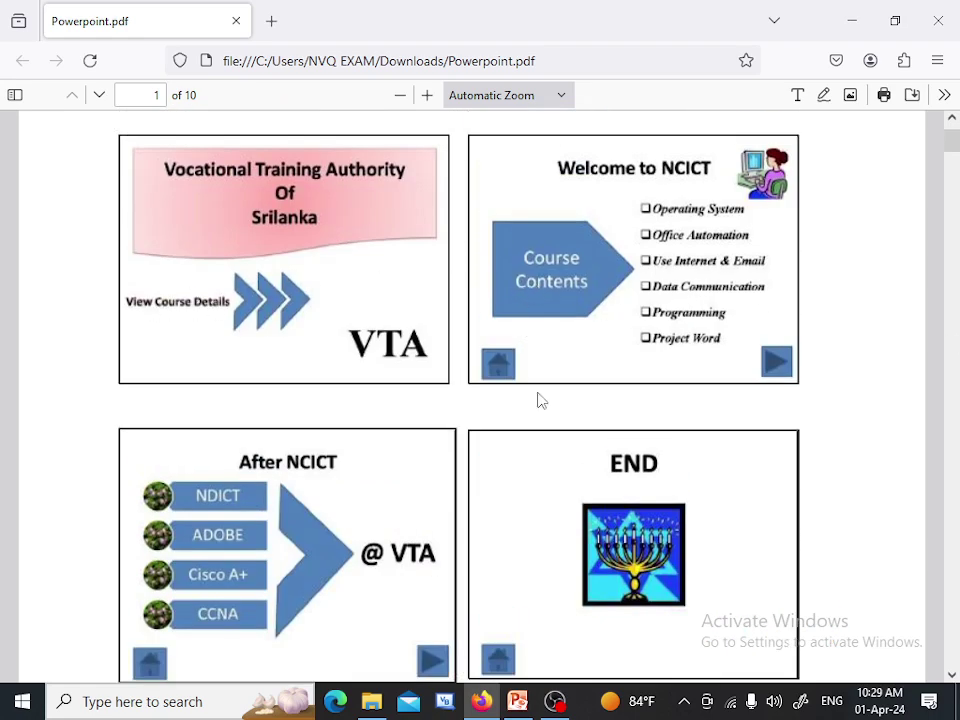
scroll(538, 404, down, 3)
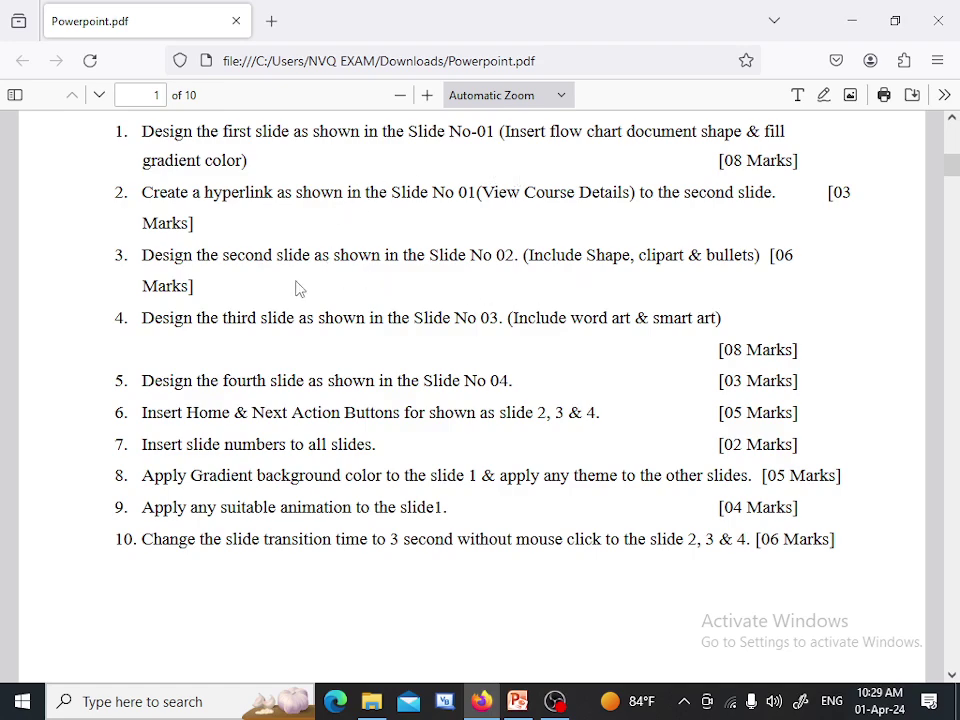
scroll(690, 274, up, 4)
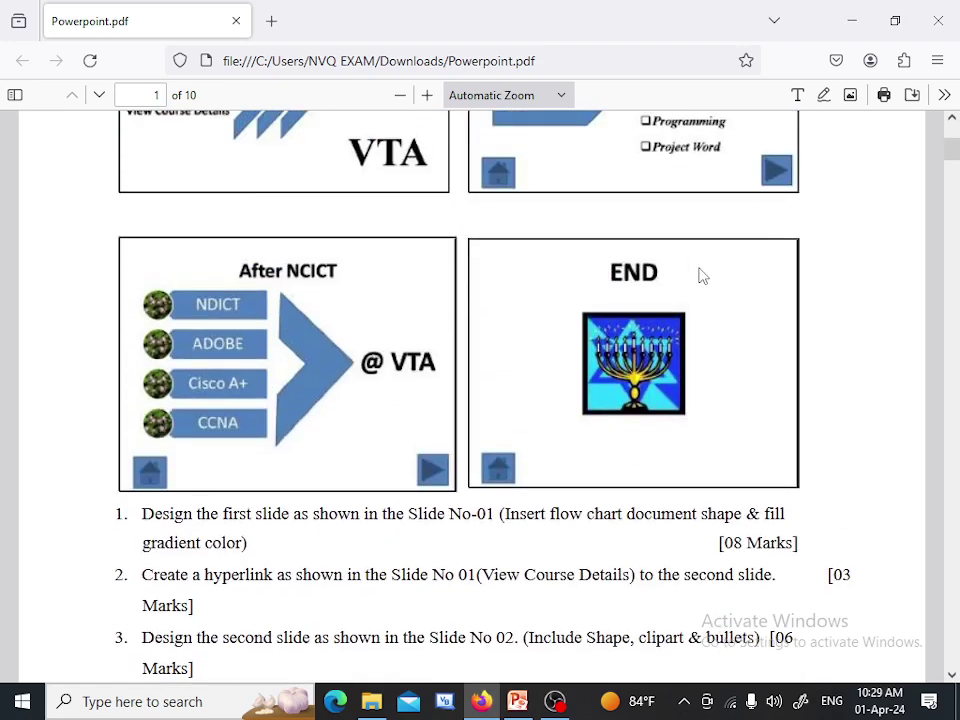
scroll(500, 280, up, 3)
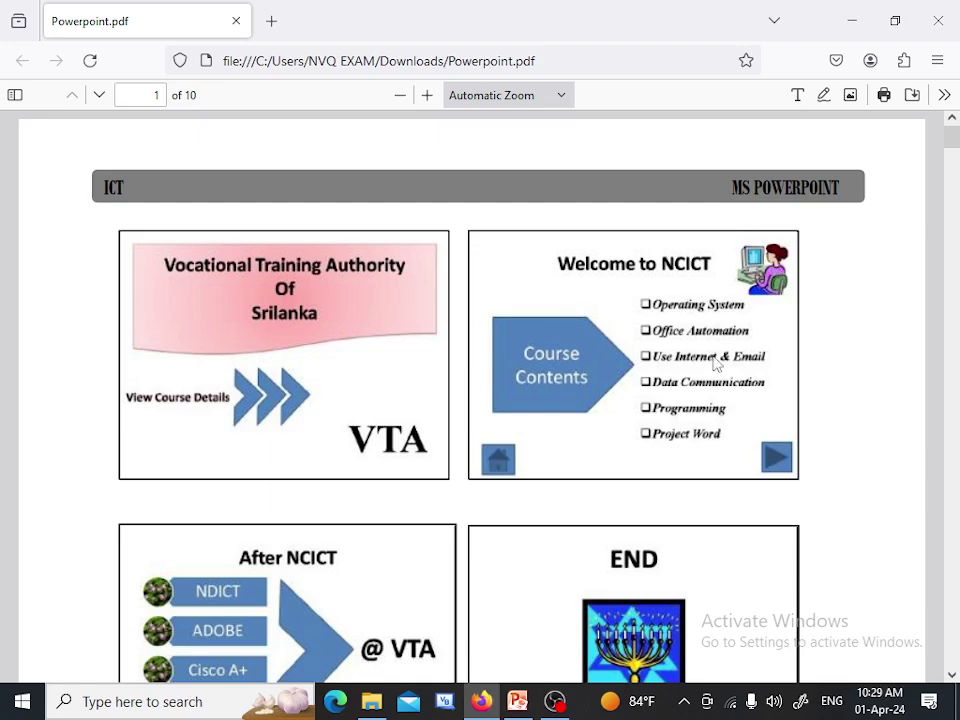
scroll(515, 405, down, 5)
scroll(400, 450, down, 2)
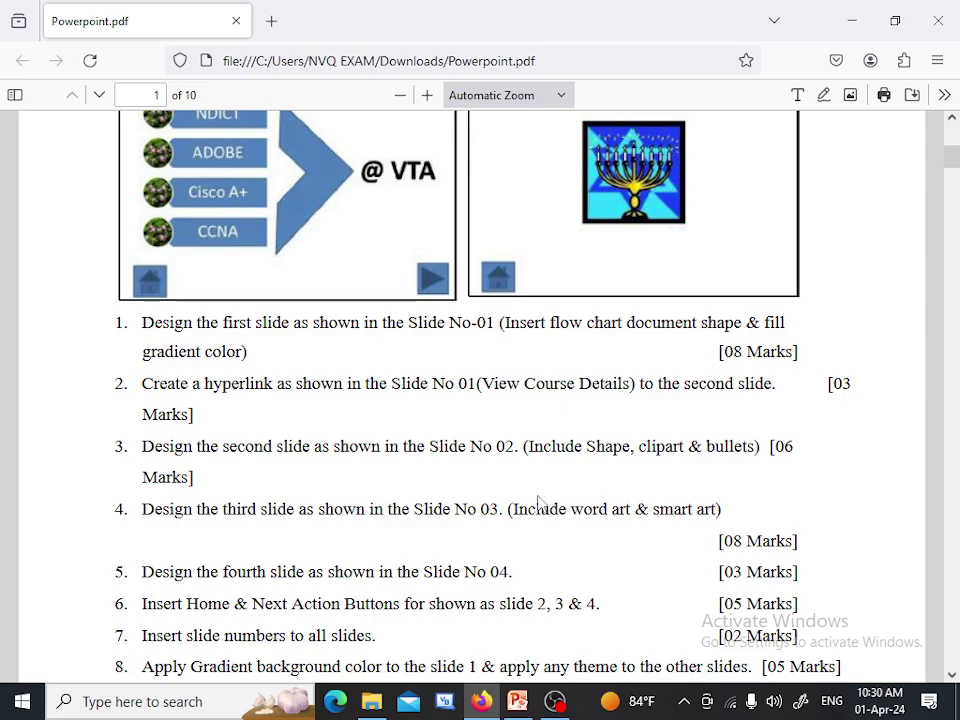
scroll(310, 240, up, 2)
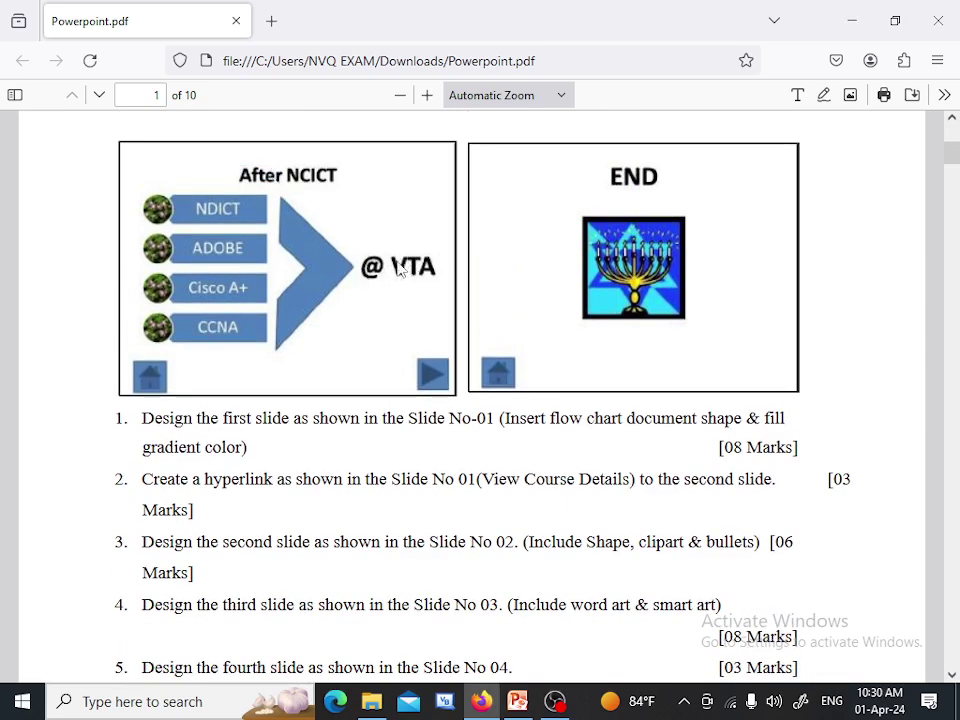
scroll(250, 289, down, 2)
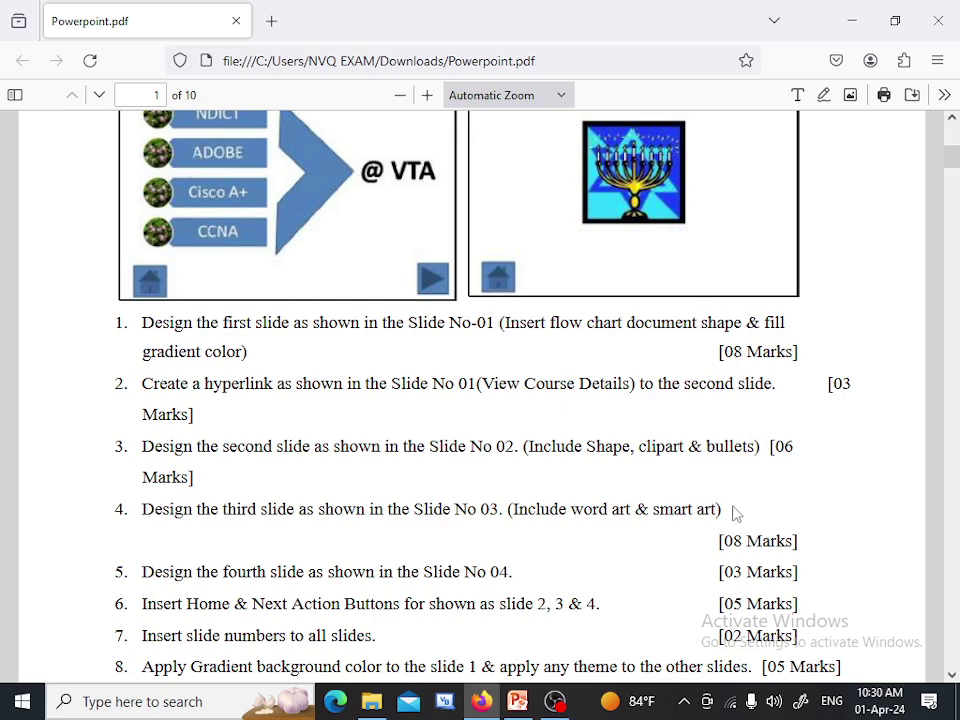
scroll(720, 514, down, 2)
scroll(205, 438, down, 2)
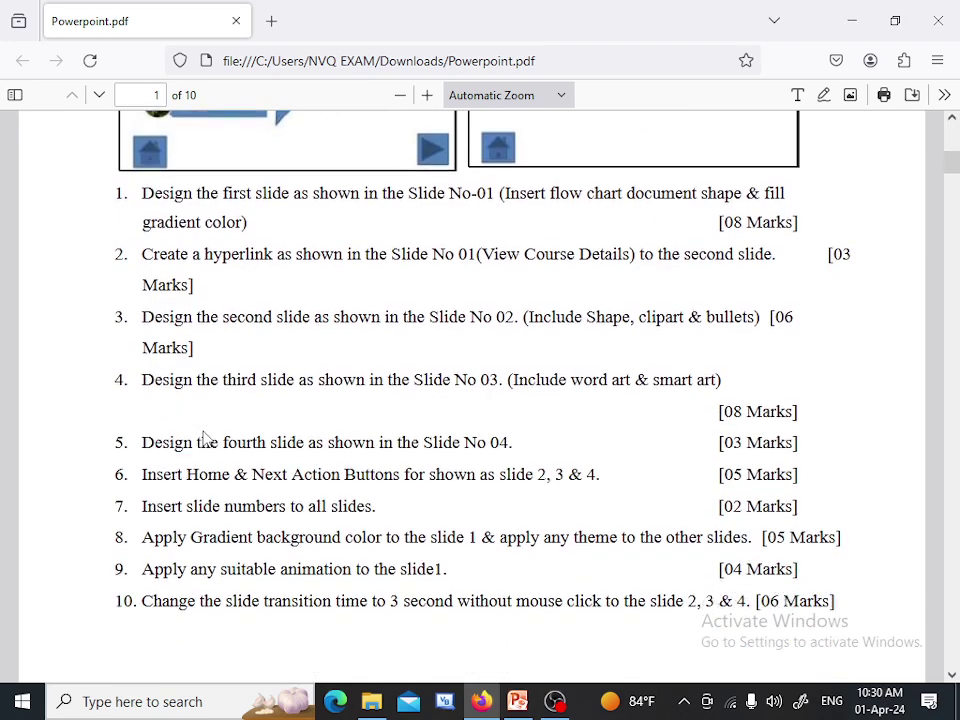
scroll(624, 231, up, 4)
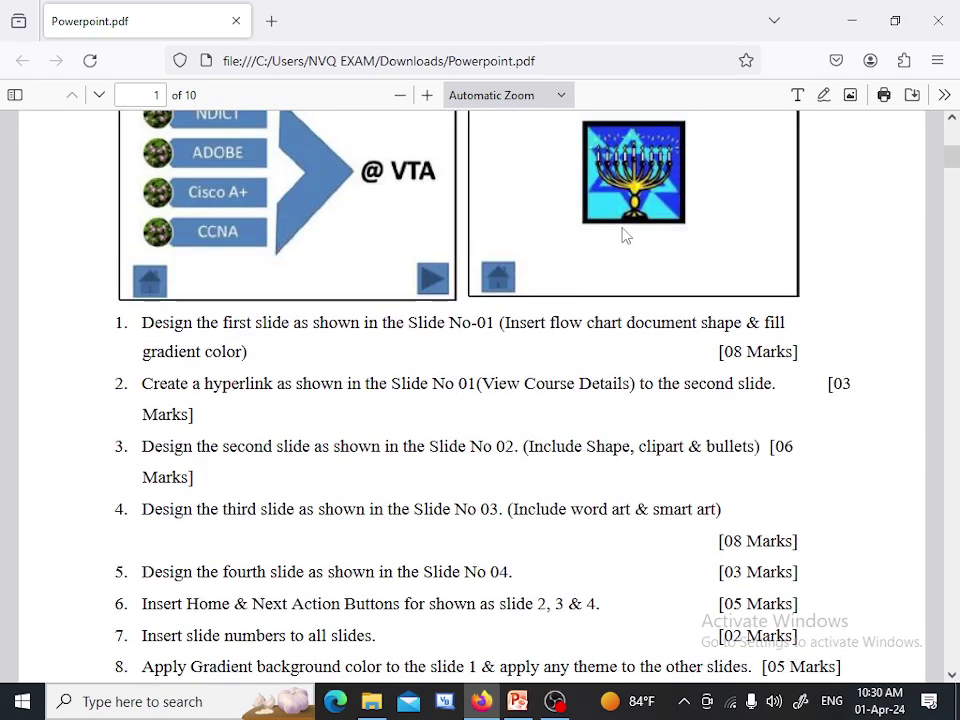
scroll(628, 214, up, 4)
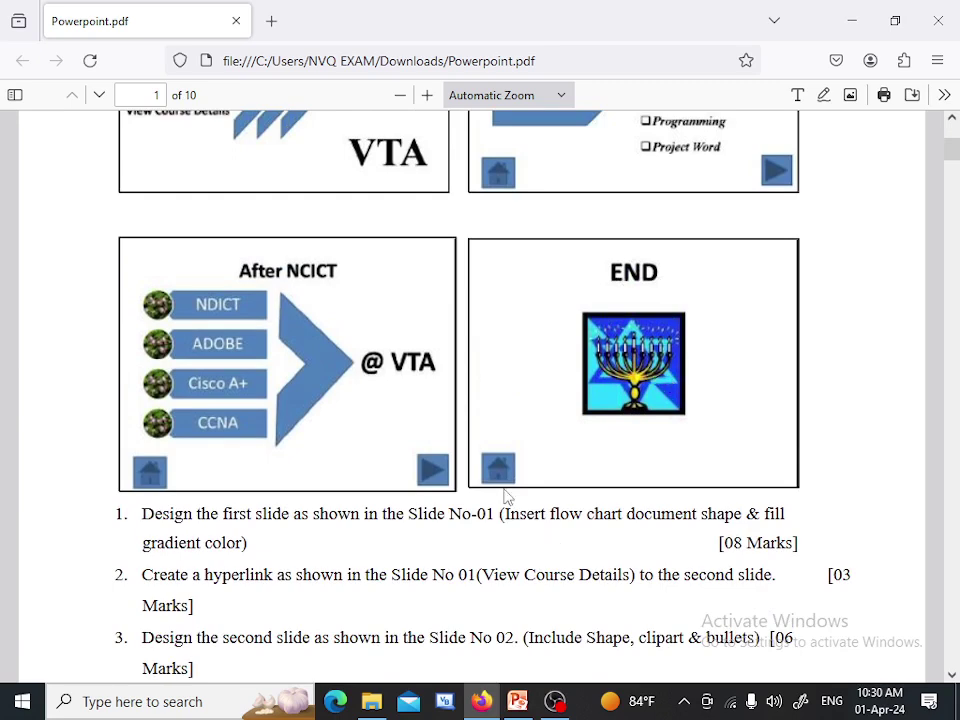
scroll(530, 240, up, 3)
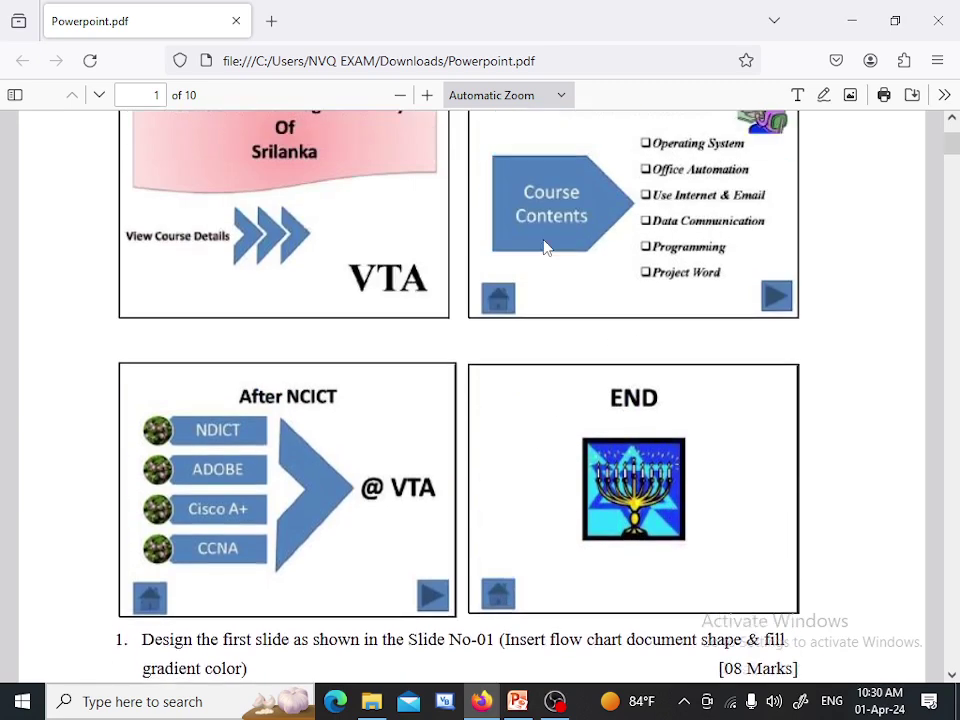
scroll(540, 330, up, 3)
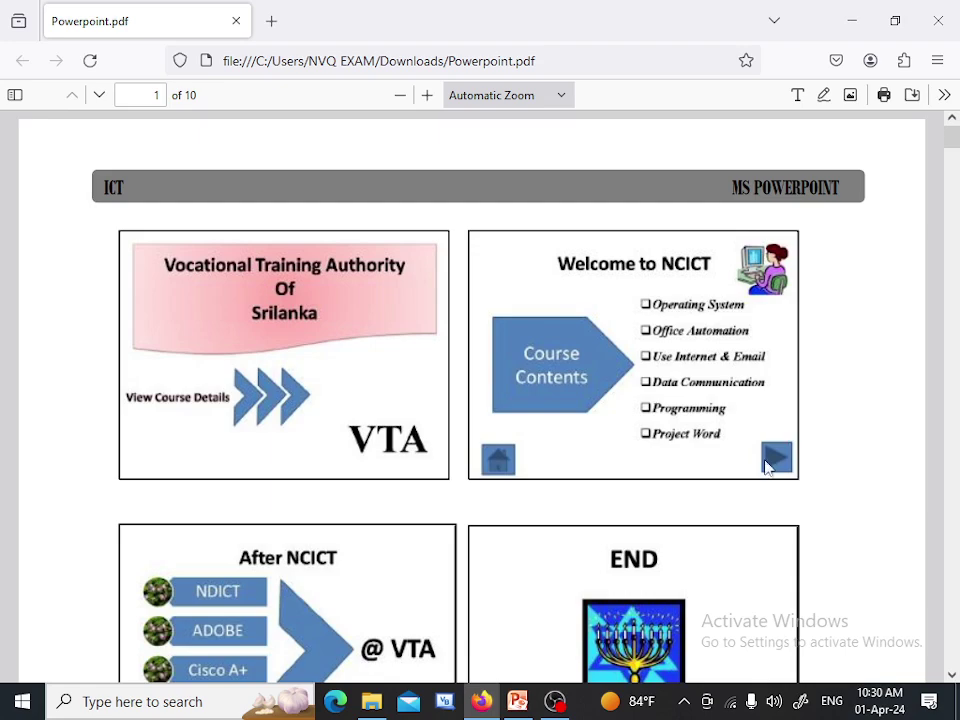
scroll(330, 600, down, 4)
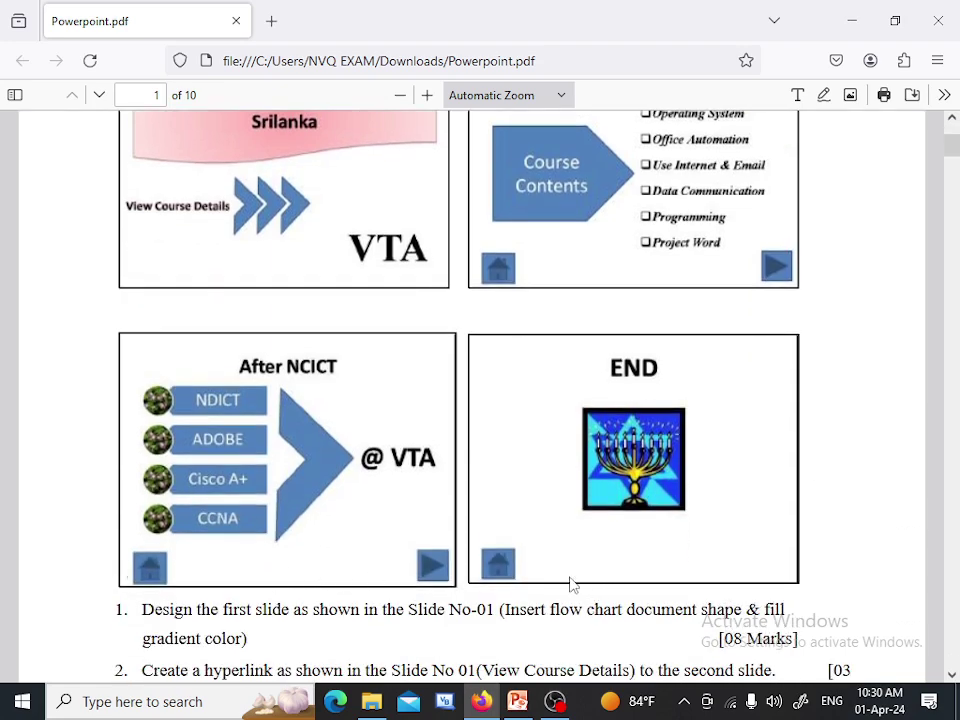
scroll(516, 560, down, 1)
scroll(517, 550, down, 5)
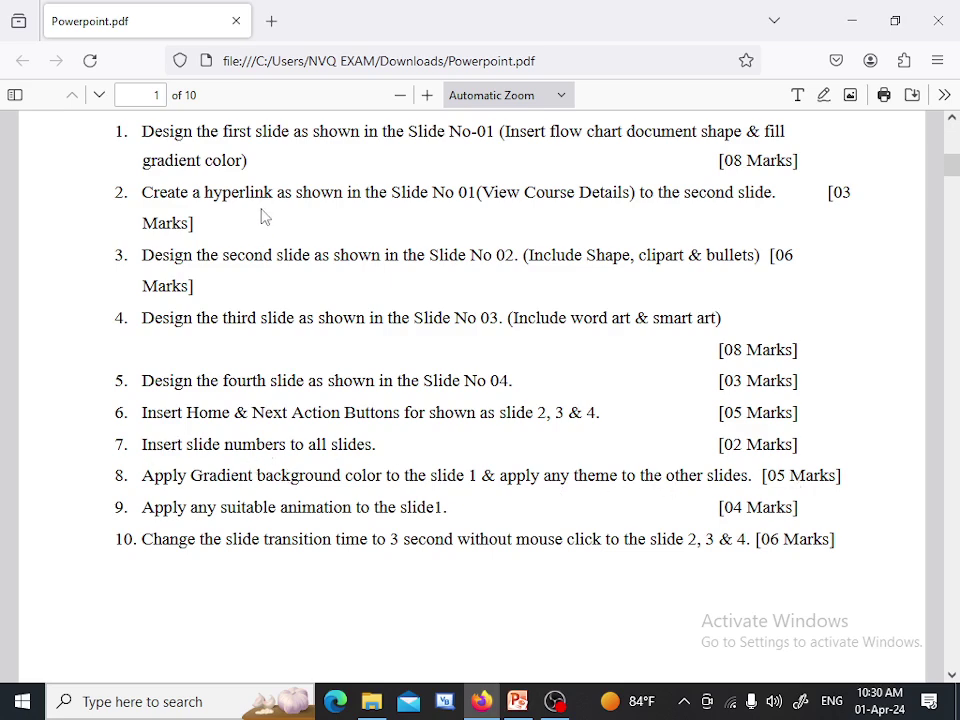
scroll(261, 214, up, 3)
scroll(262, 216, up, 2)
scroll(255, 219, up, 2)
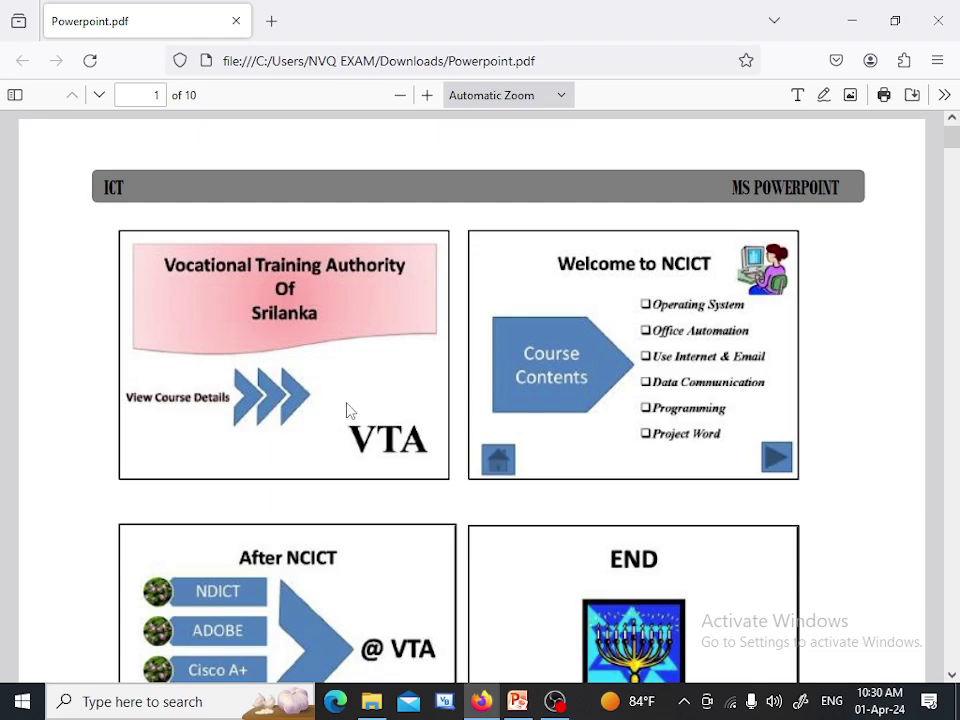
scroll(326, 413, down, 2)
scroll(473, 453, down, 2)
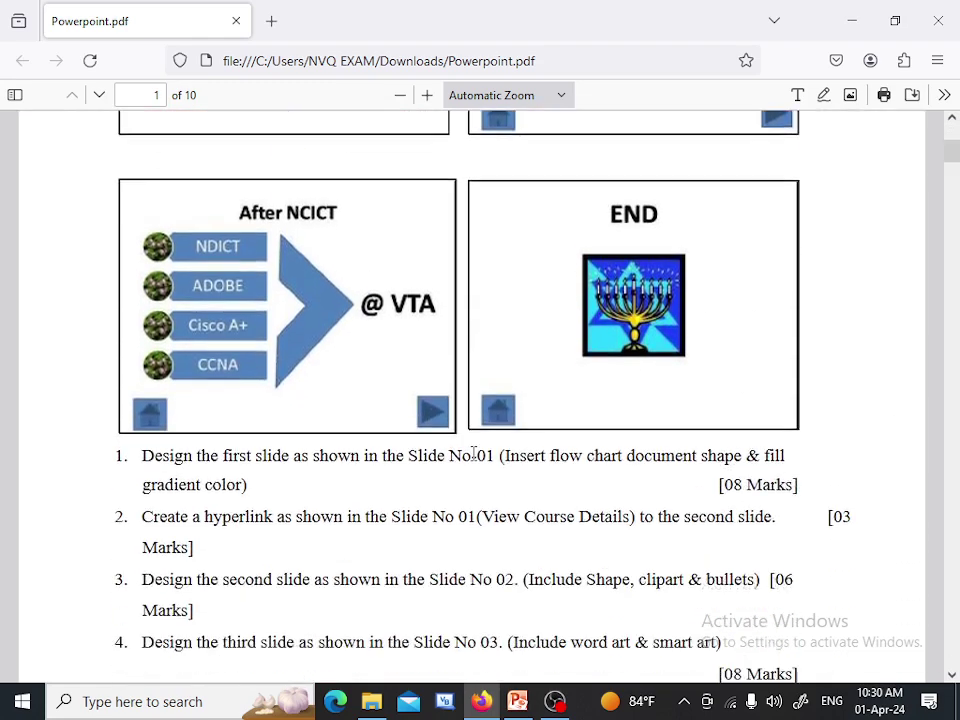
scroll(471, 457, down, 3)
scroll(429, 501, down, 1)
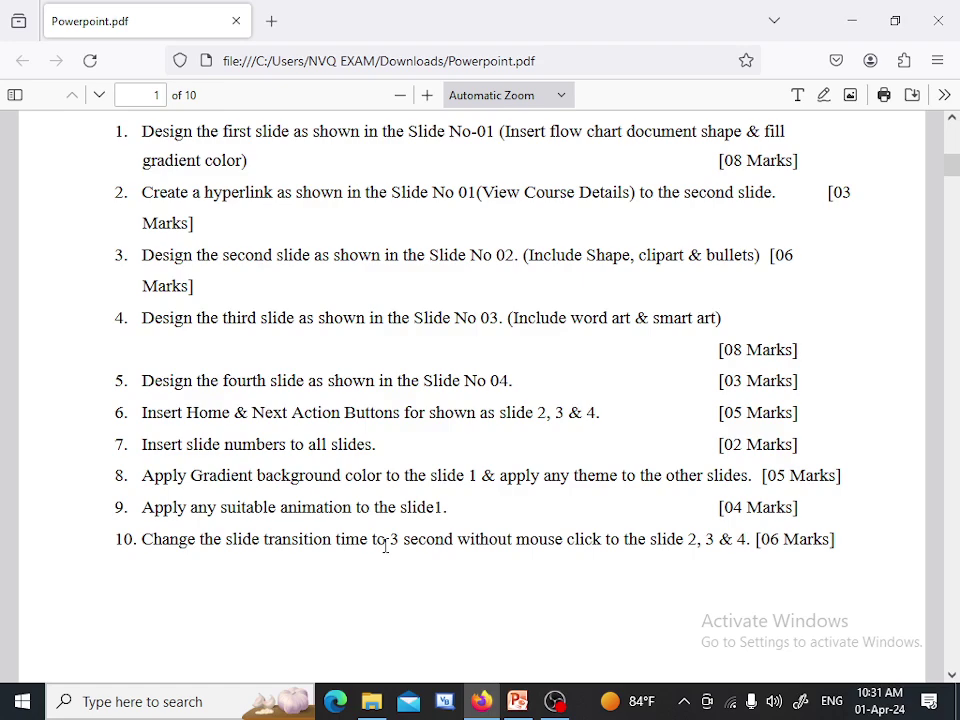
scroll(405, 510, up, 4)
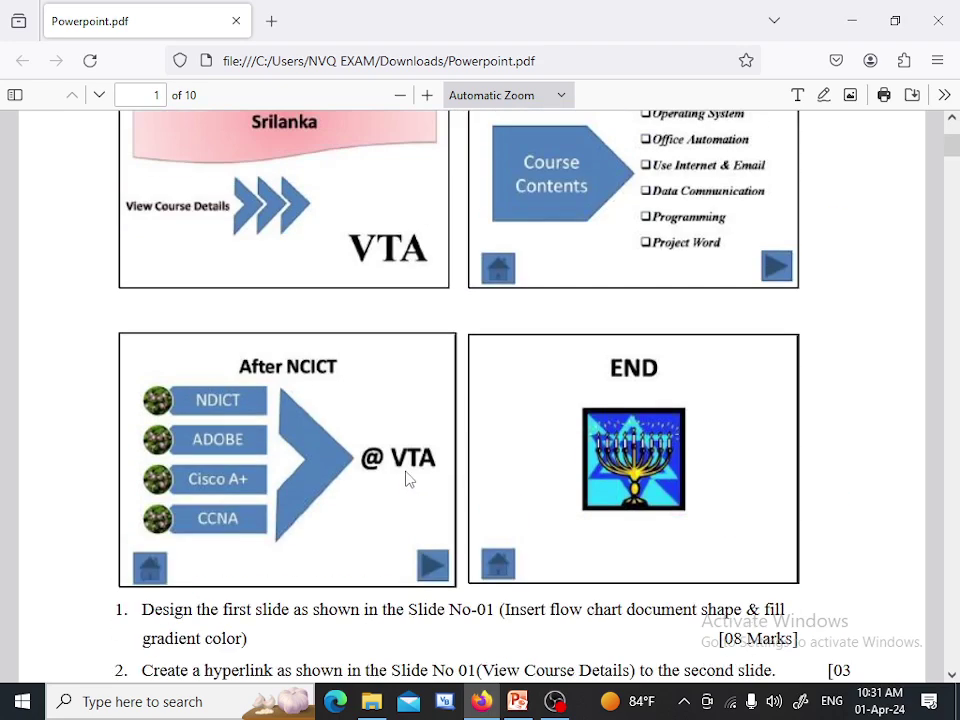
scroll(407, 478, up, 2)
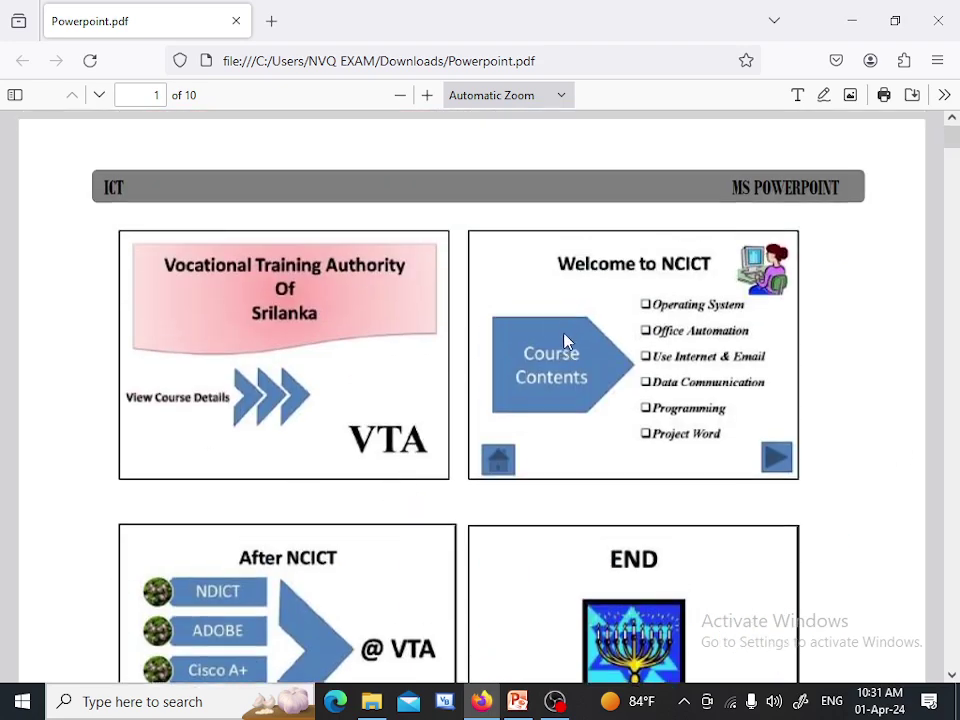
scroll(564, 345, down, 2)
scroll(562, 358, down, 2)
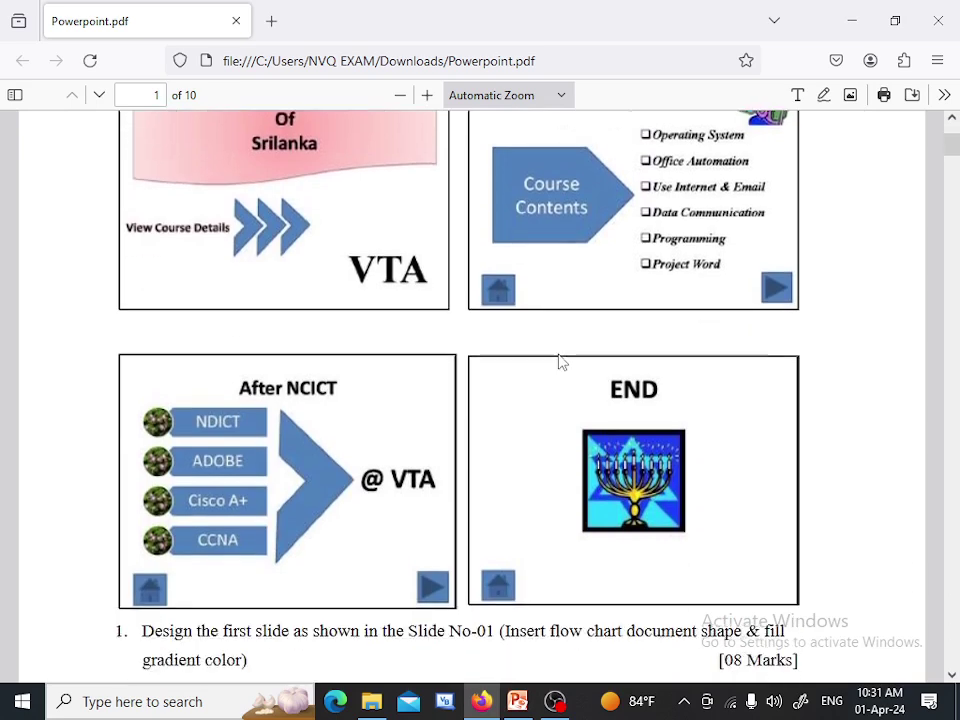
scroll(562, 362, down, 1)
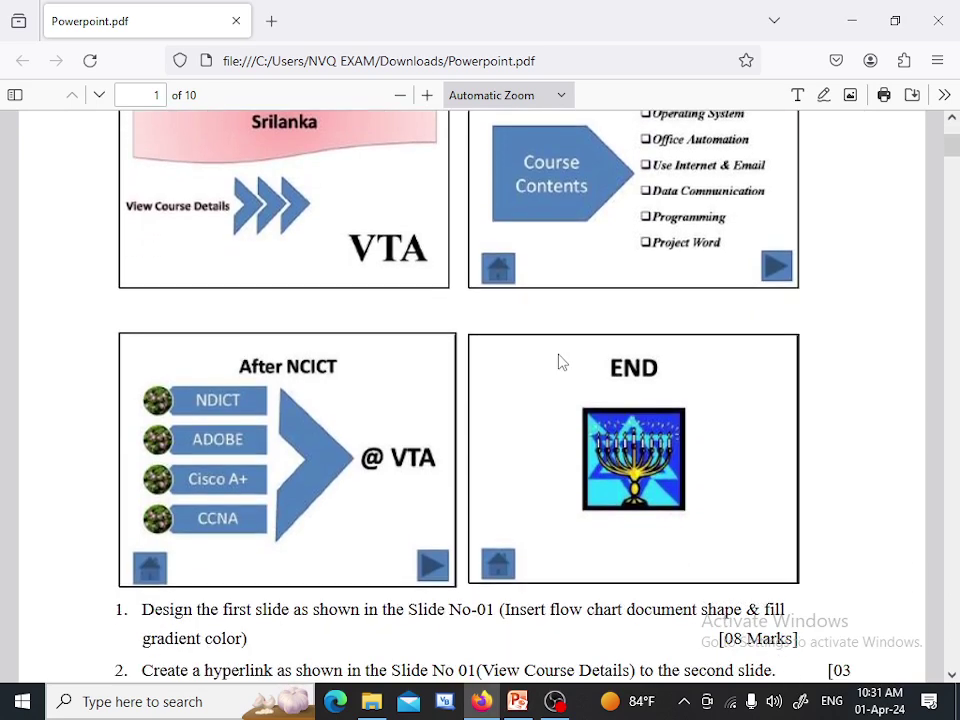
Restore down Firefox and bring the blank Presentation1 window forward, maximized
click(912, 18)
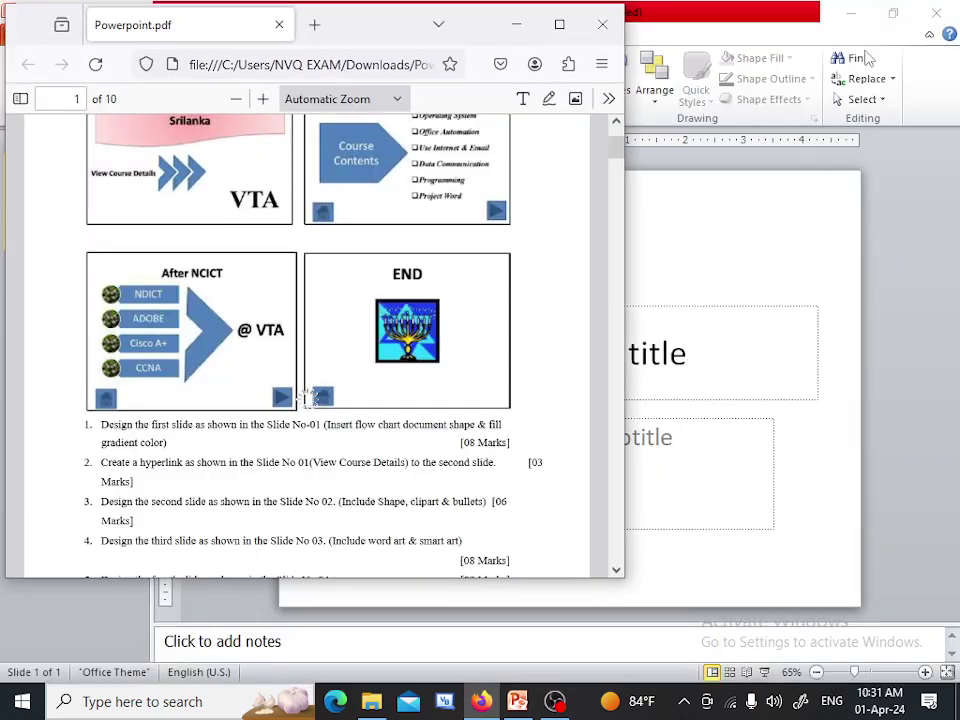
click(893, 14)
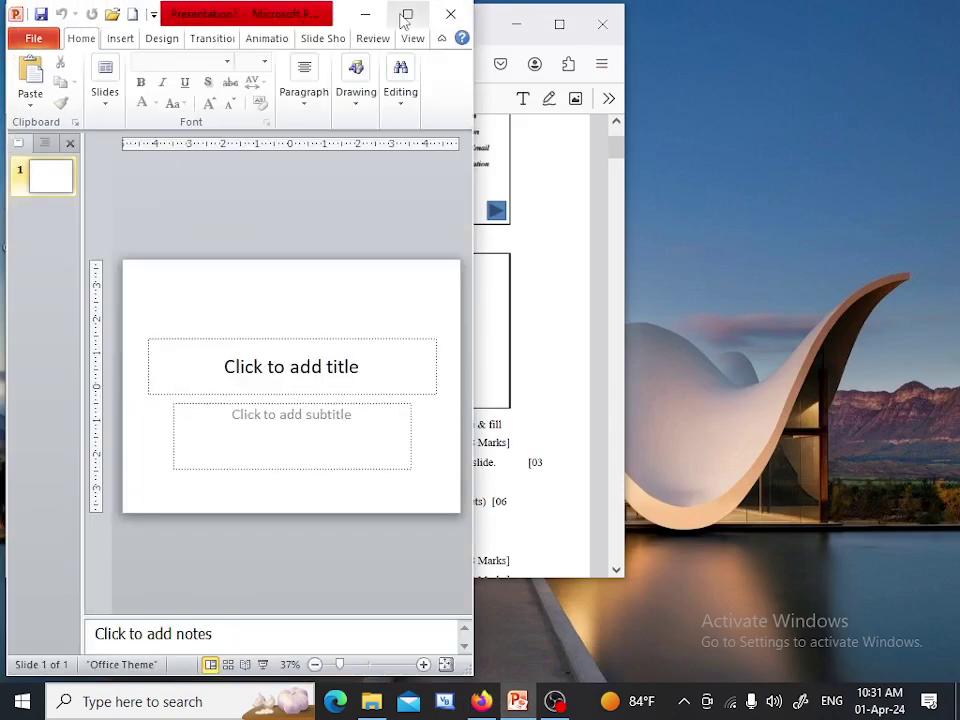
click(405, 16)
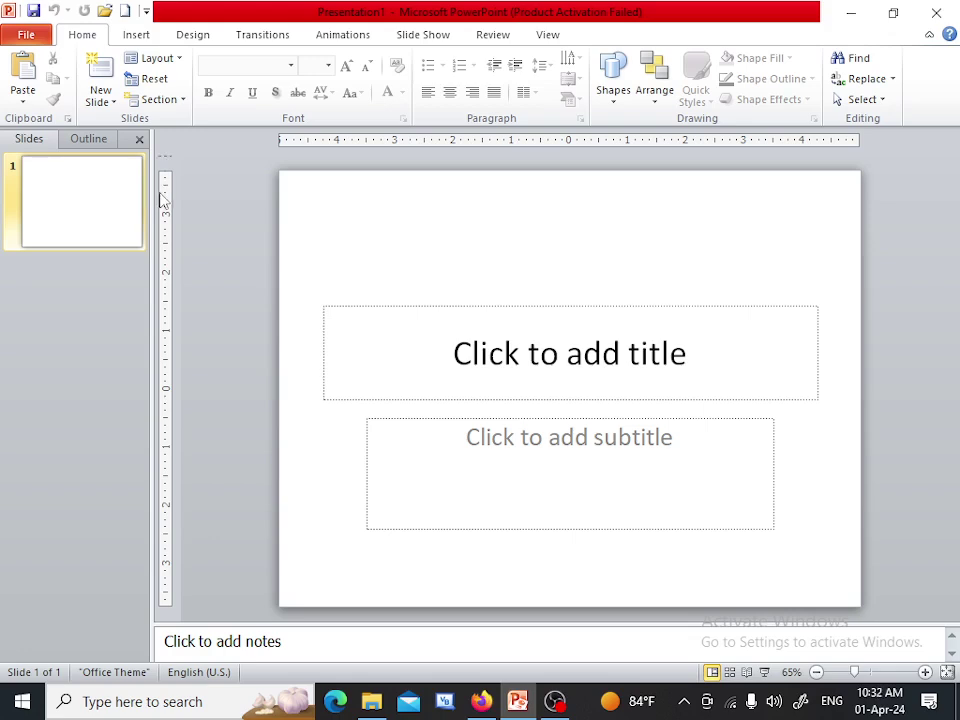
Expand the deck to four slides and give slide 1 the Blank layout, then bring back the exam PDF
key(ctrl+m)
key(ctrl+m)
key(ctrl+m)
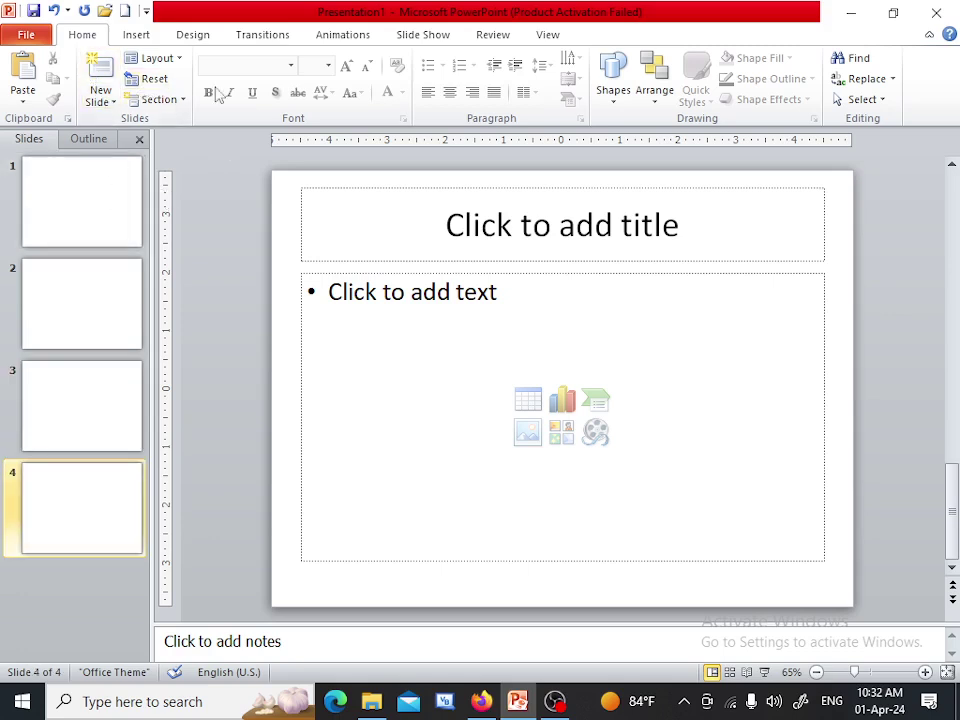
click(113, 213)
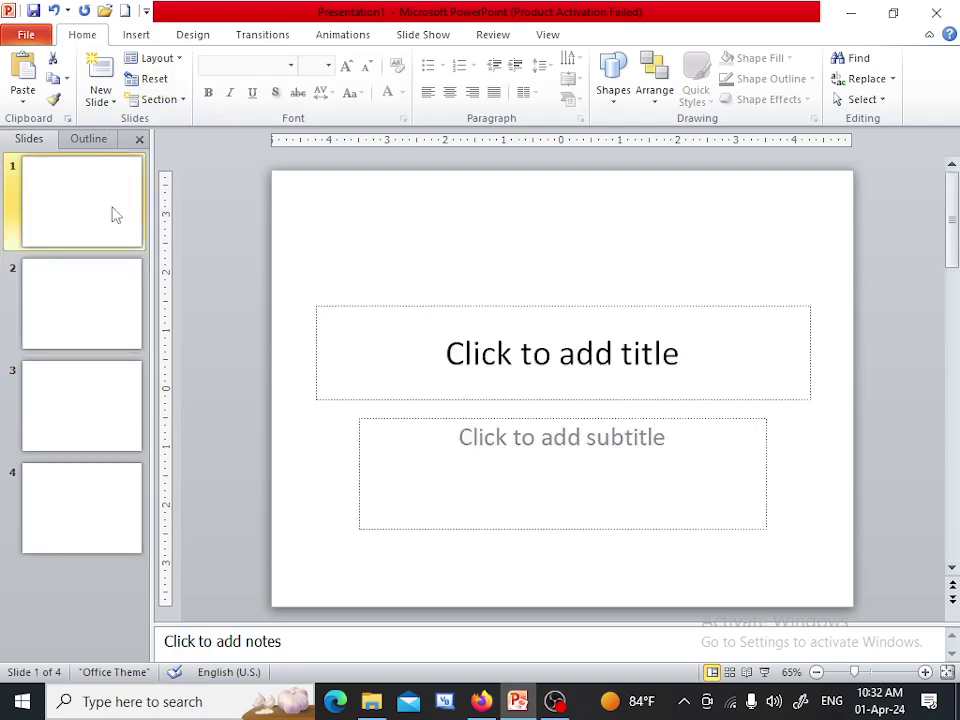
click(180, 65)
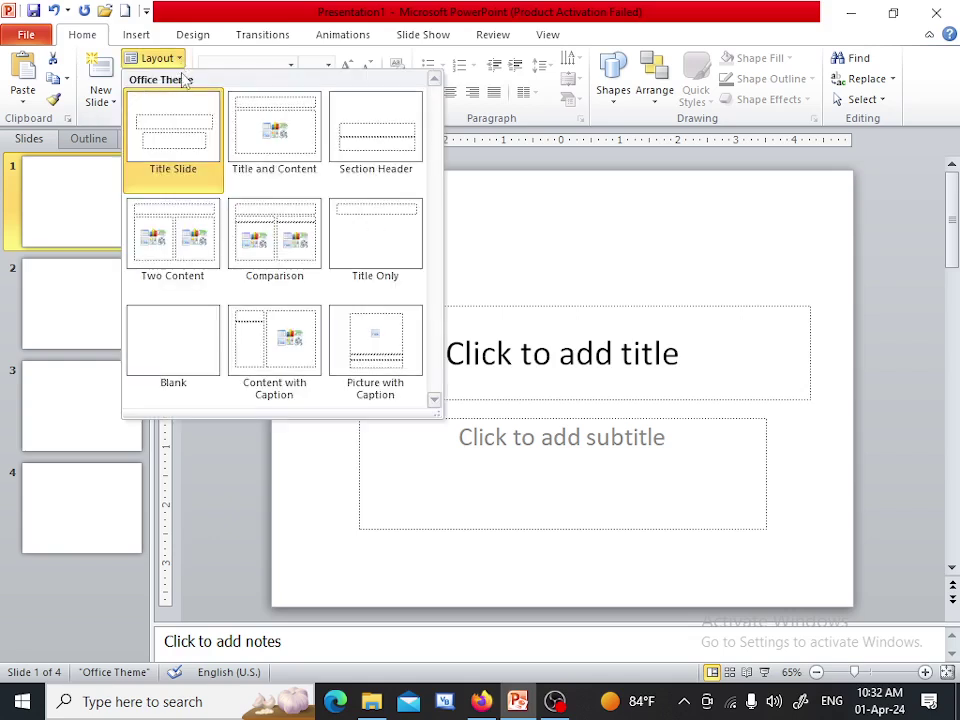
click(195, 342)
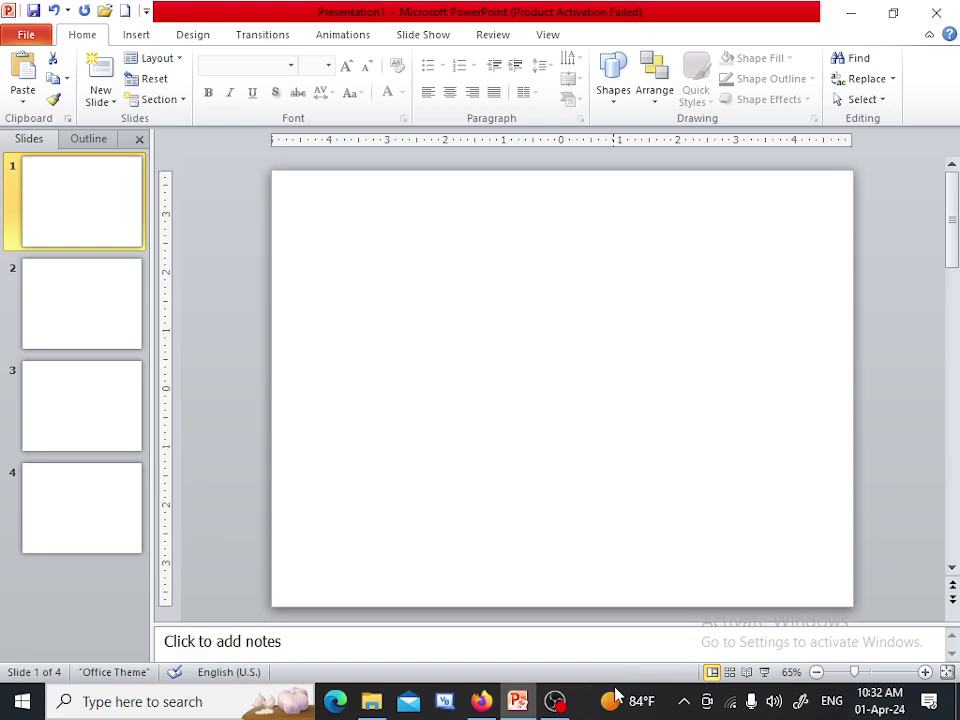
click(482, 702)
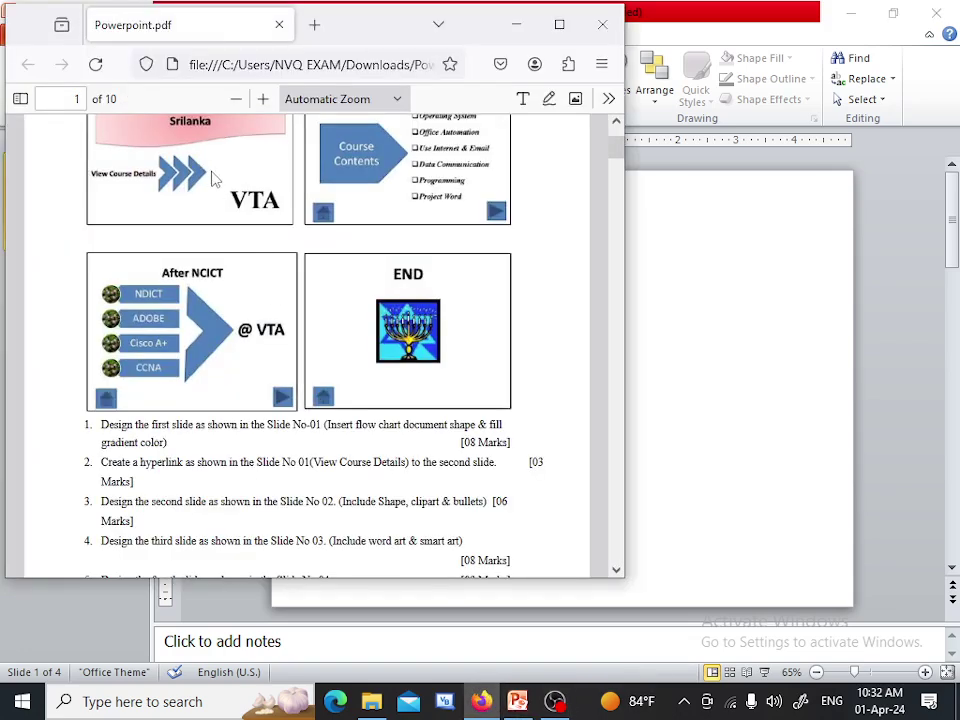
Scroll the exam PDF to the top of page 1, then return to the four-slide deck
scroll(212, 185, up, 3)
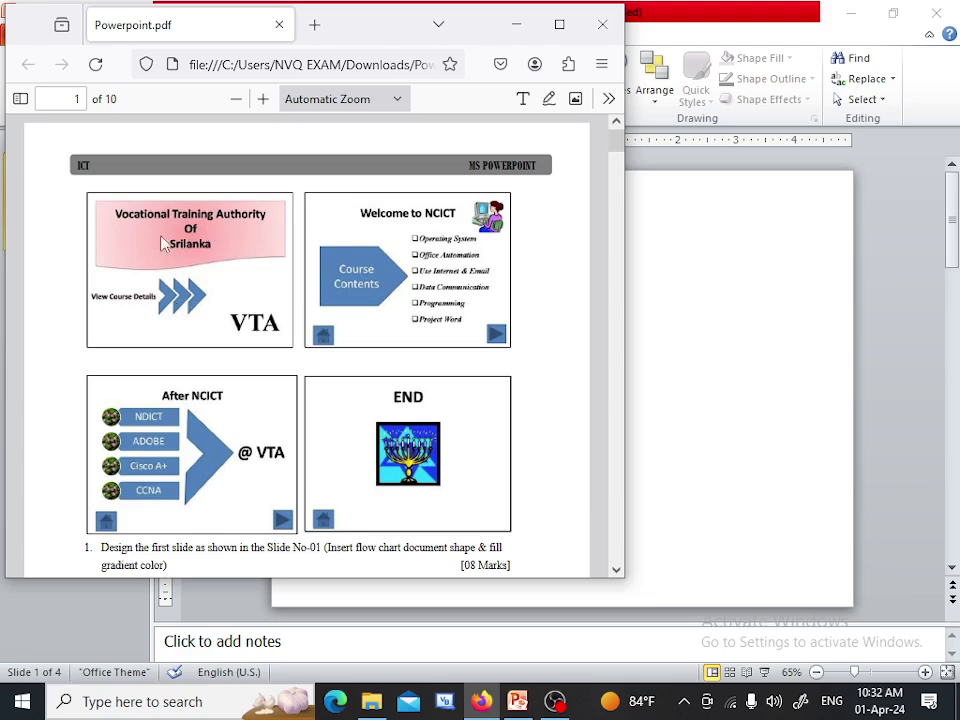
click(517, 701)
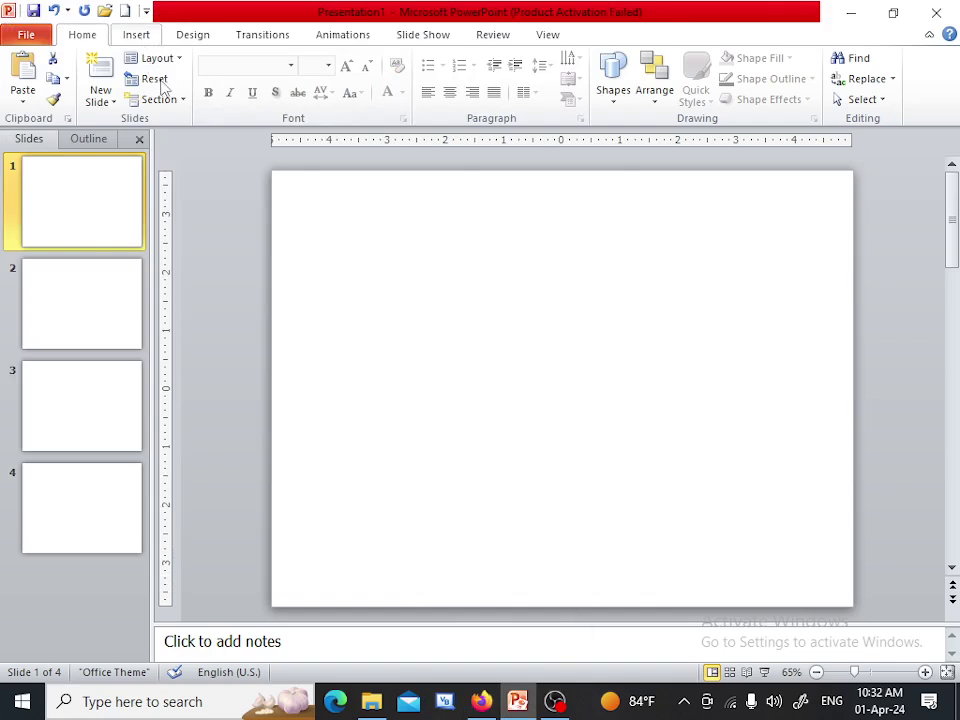
Pick Flowchart: Document from the Insert Shapes gallery, after consulting the exam PDF
click(138, 36)
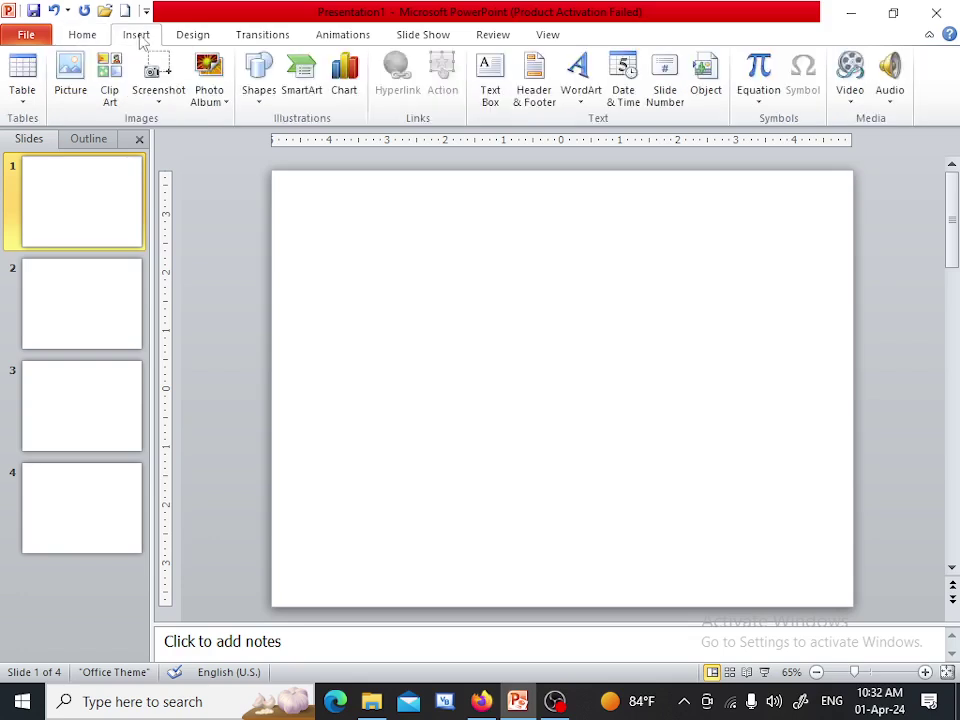
click(266, 108)
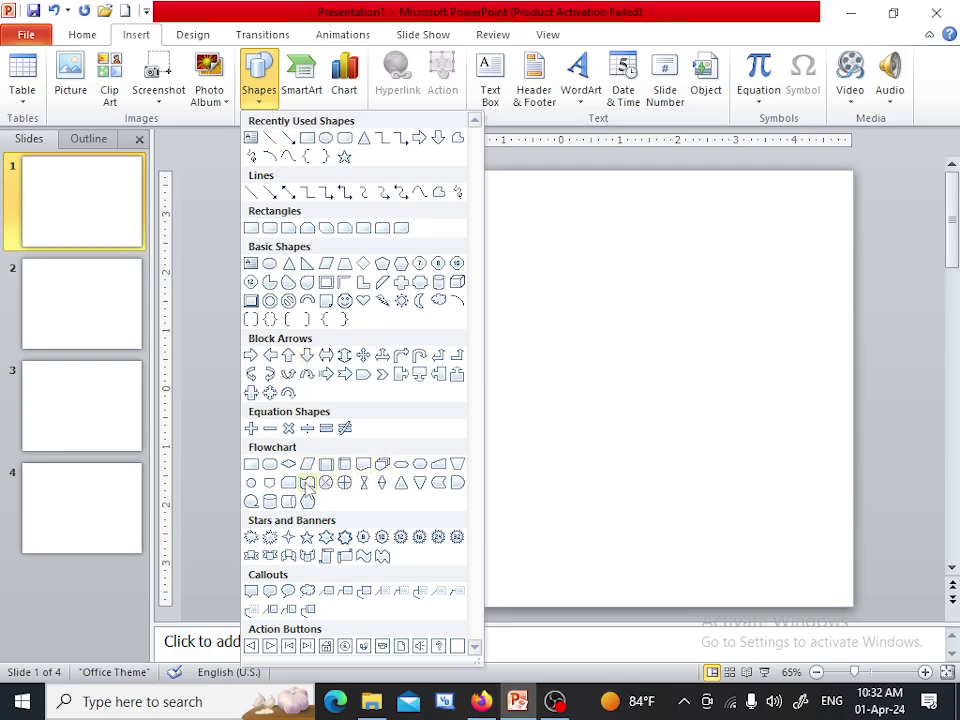
click(479, 703)
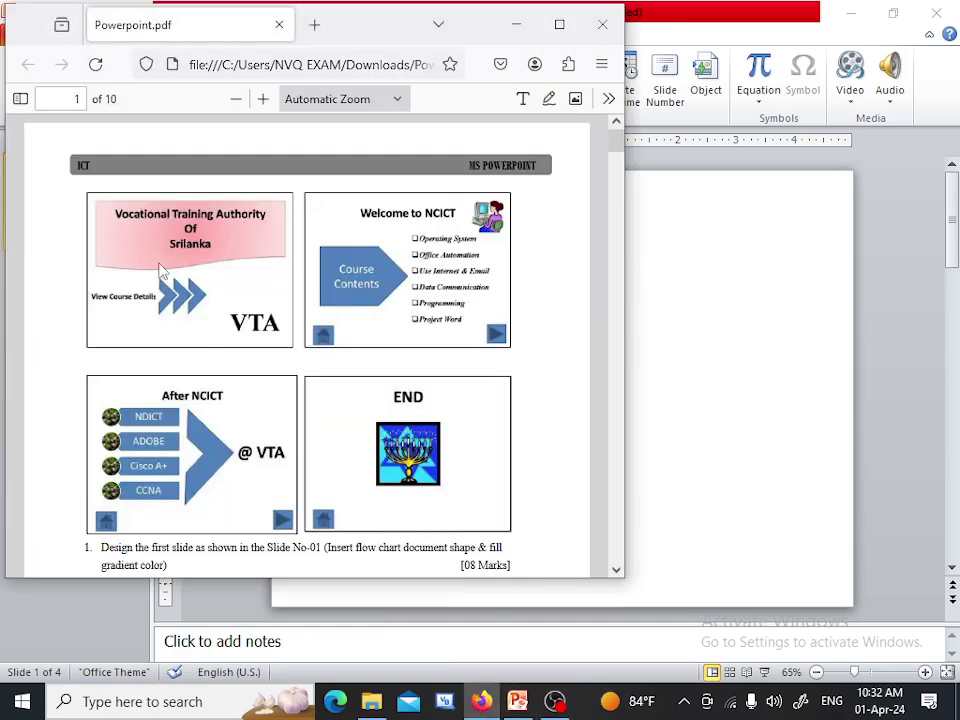
click(512, 703)
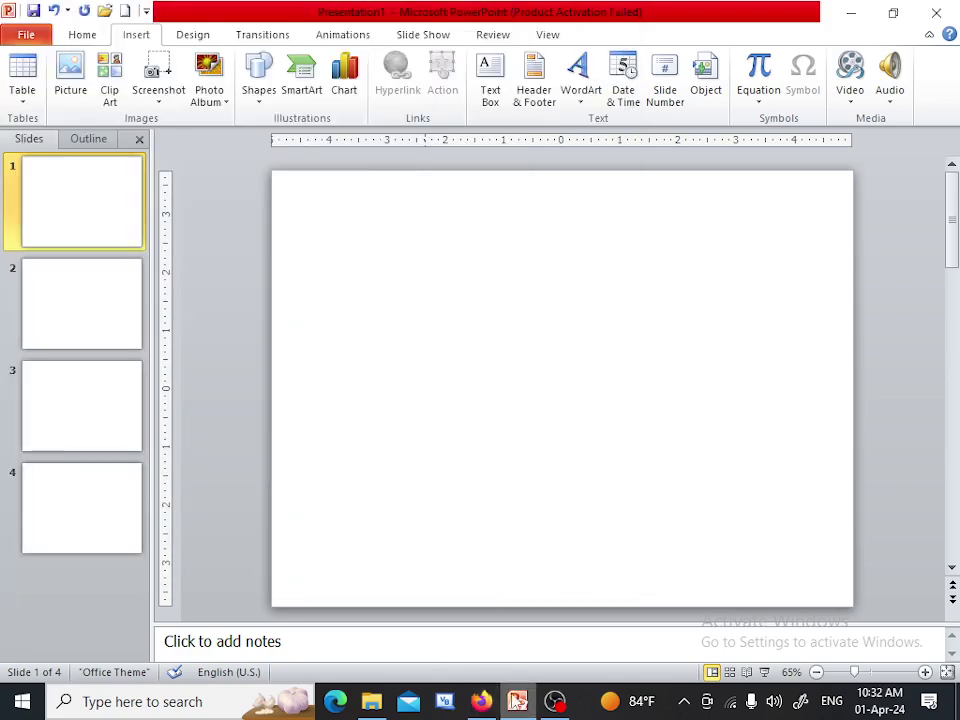
click(256, 85)
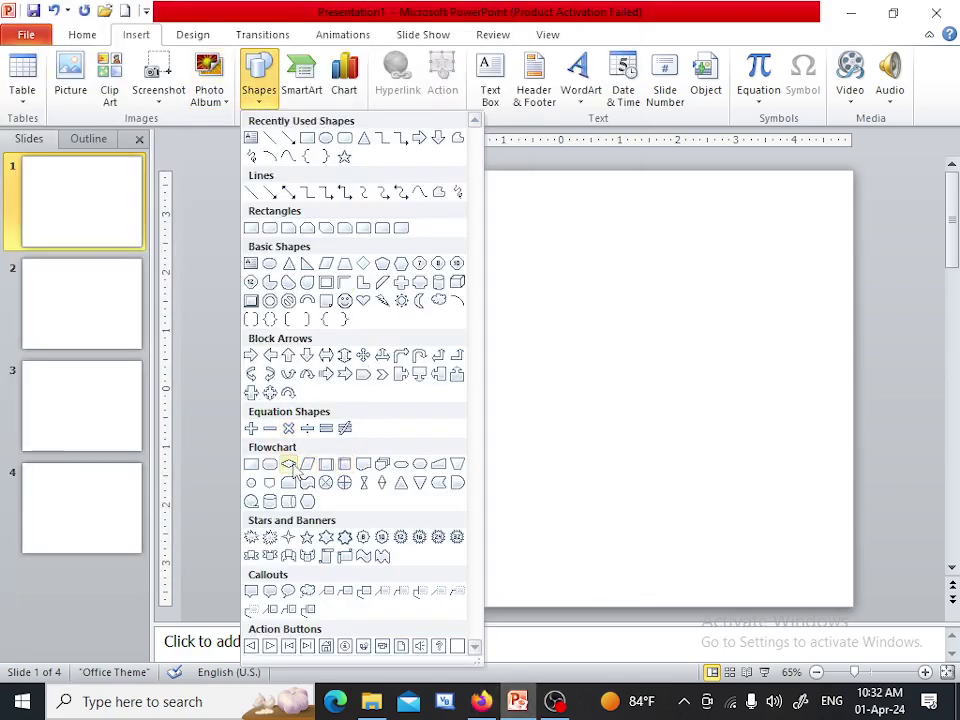
click(364, 466)
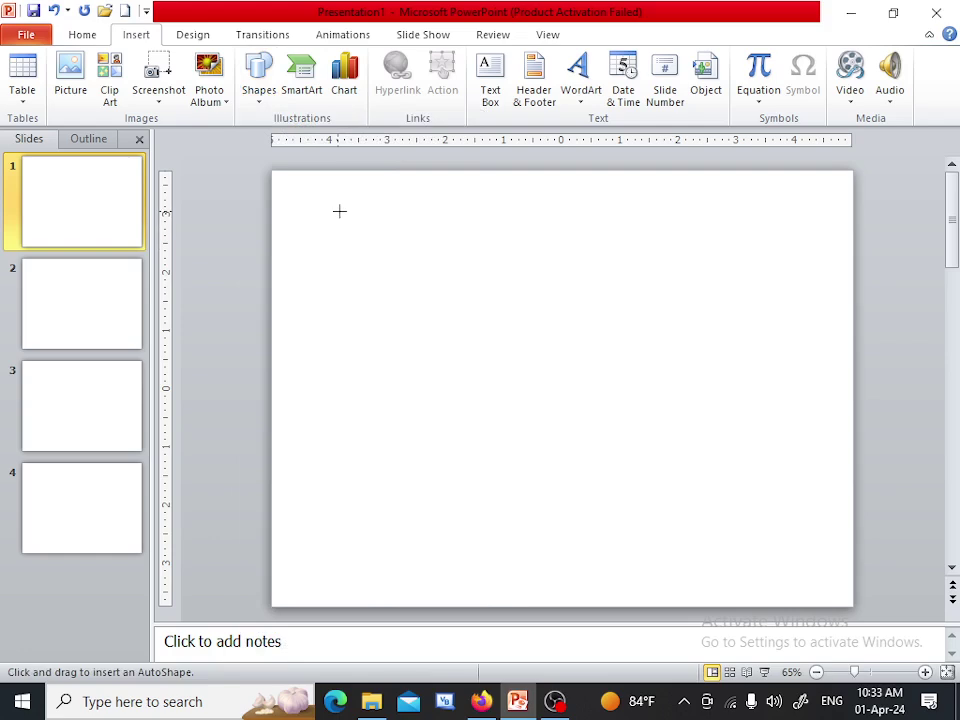
Draw a 3.17" by 8" Flowchart: Document shape across the top of slide 1
drag(335, 209, 800, 385)
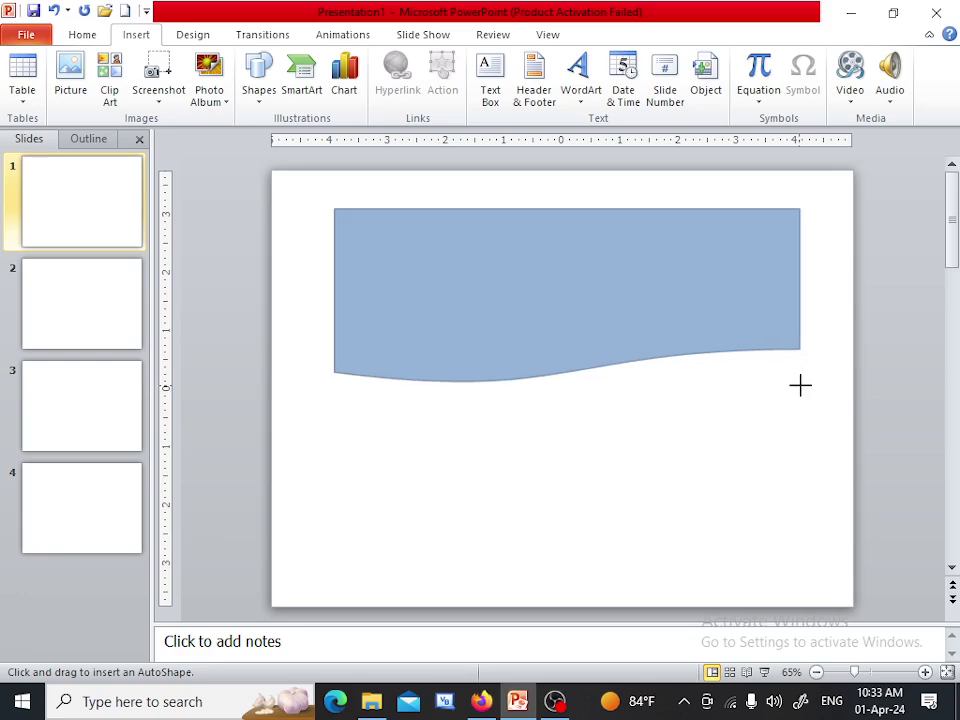
key(Escape)
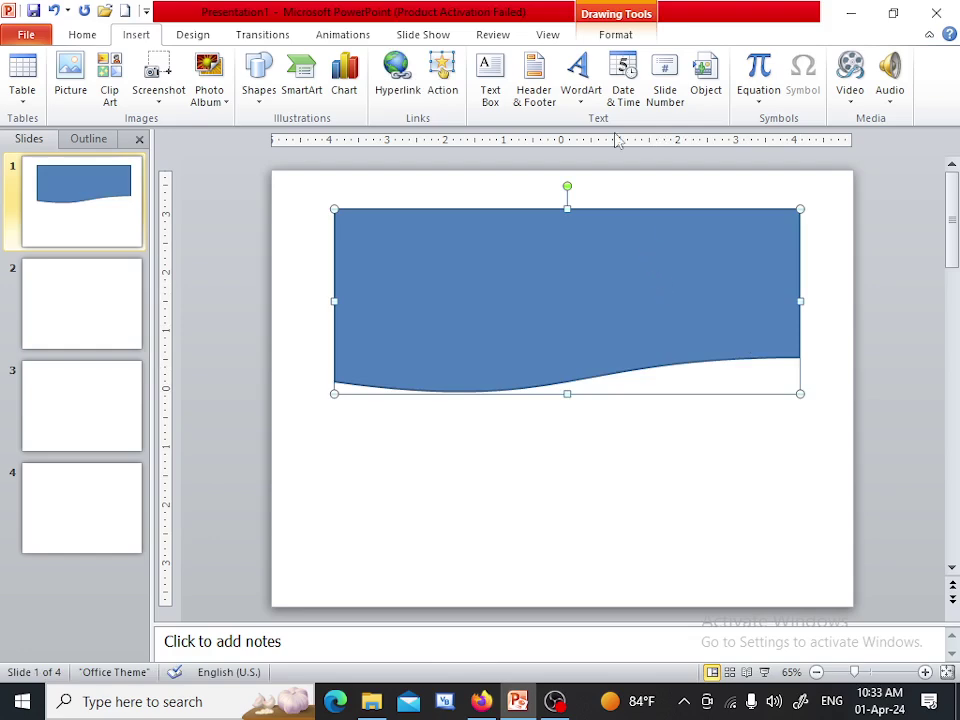
click(616, 36)
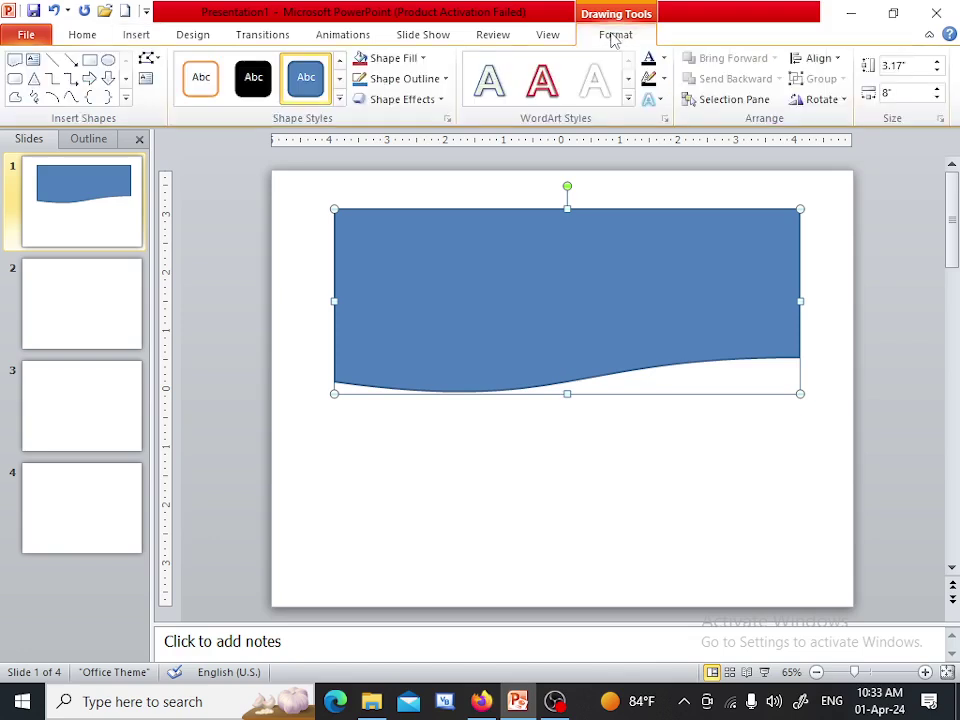
right_click(600, 262)
click(533, 262)
right_click(533, 262)
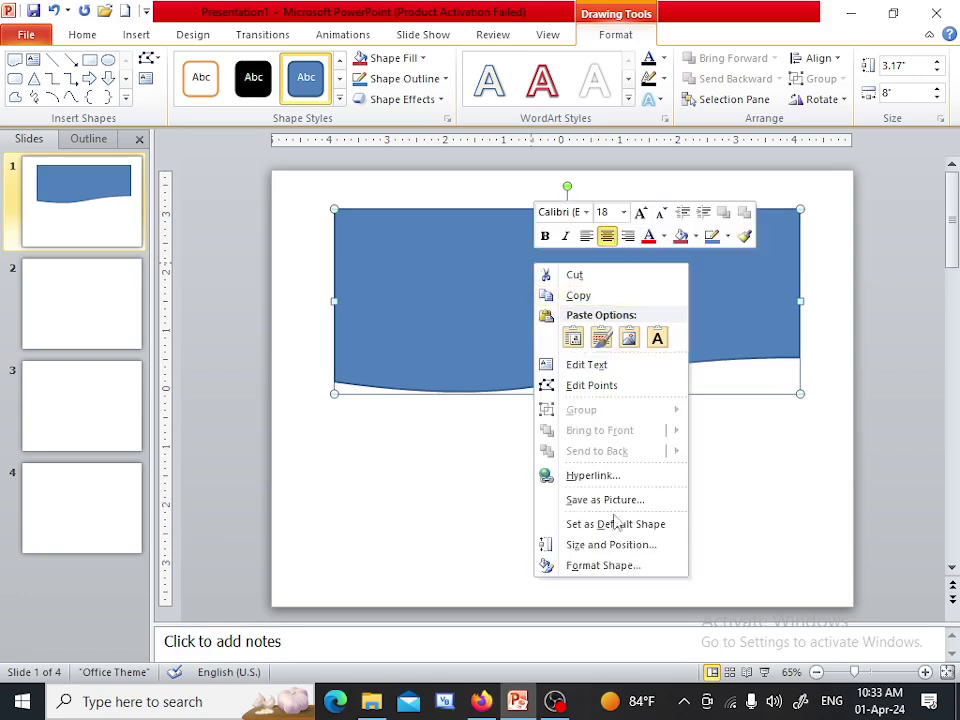
Switch the document shape's fill to a gradient fill in Format Shape
click(627, 566)
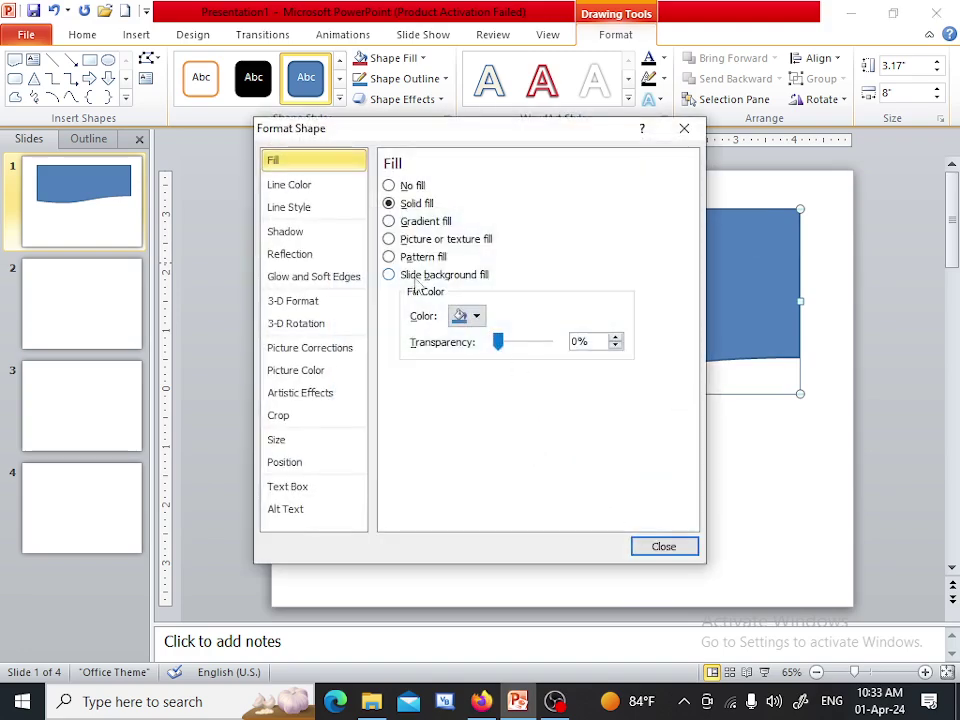
click(408, 224)
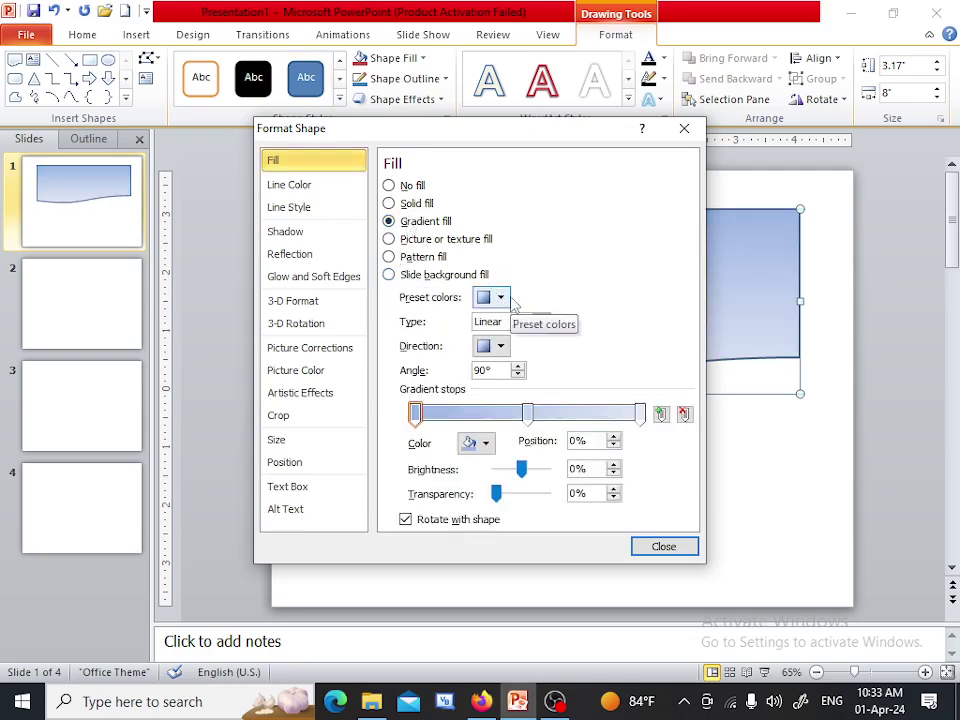
click(493, 298)
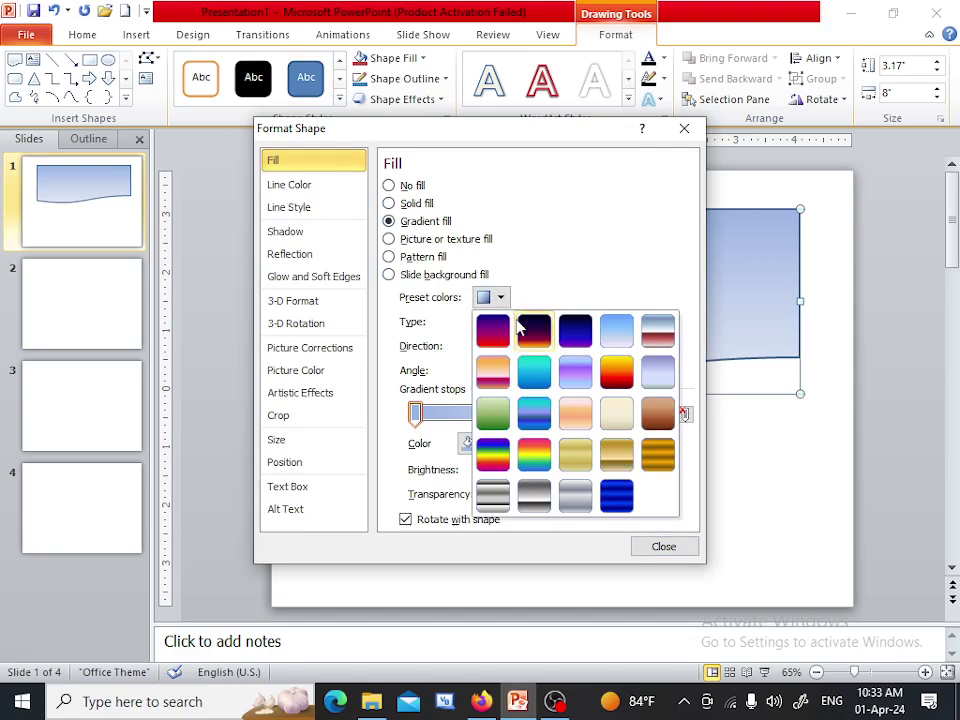
click(568, 266)
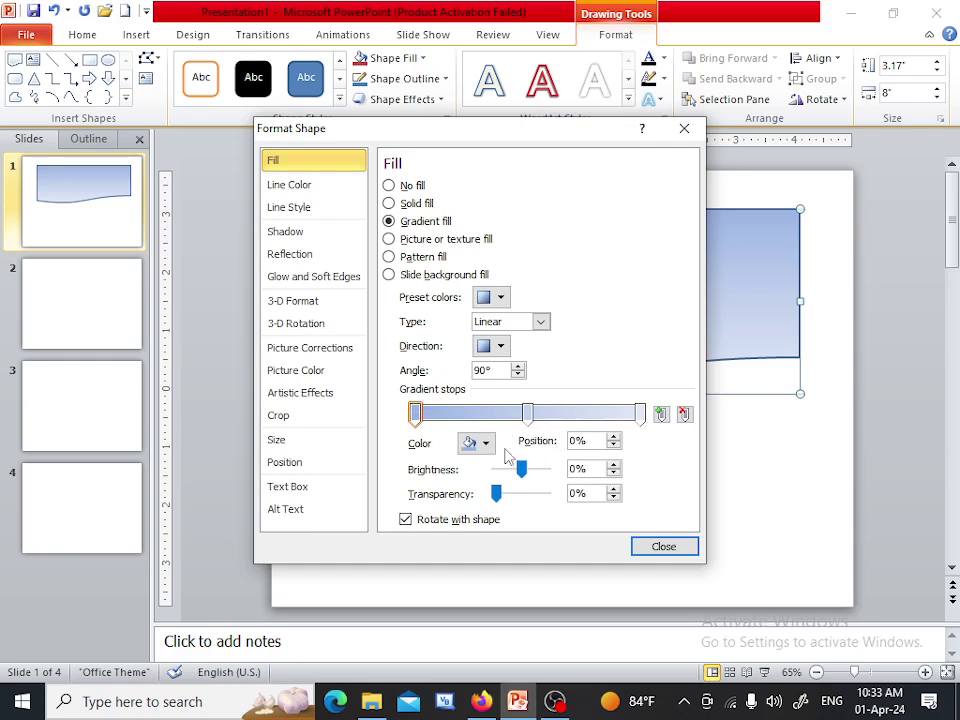
Make the first gradient stop pink and remove the middle stop, fading pink to white
click(486, 445)
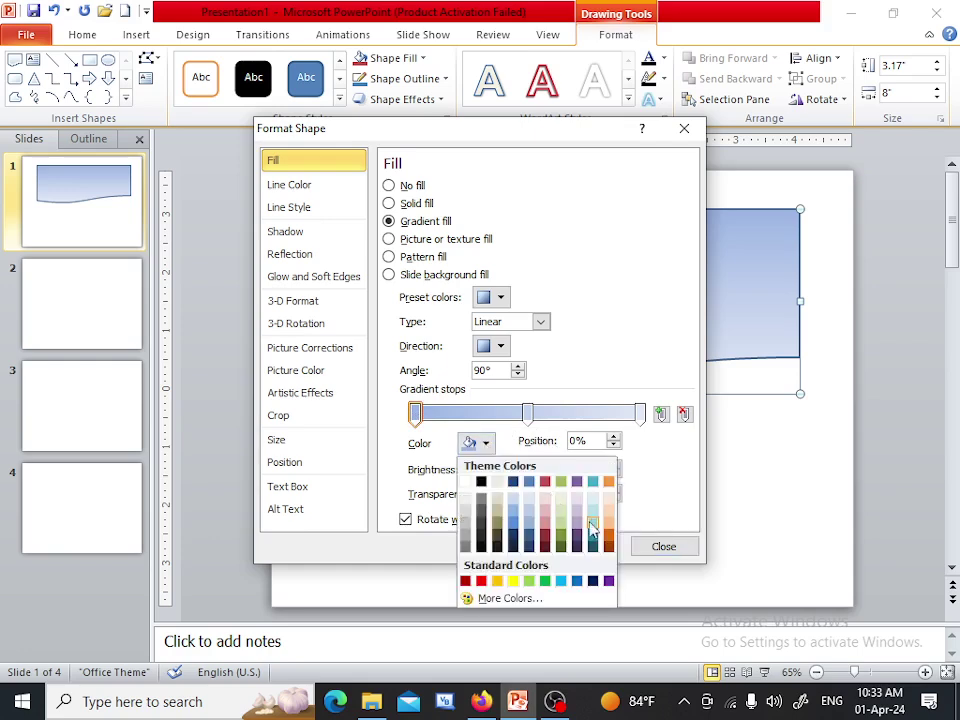
click(545, 510)
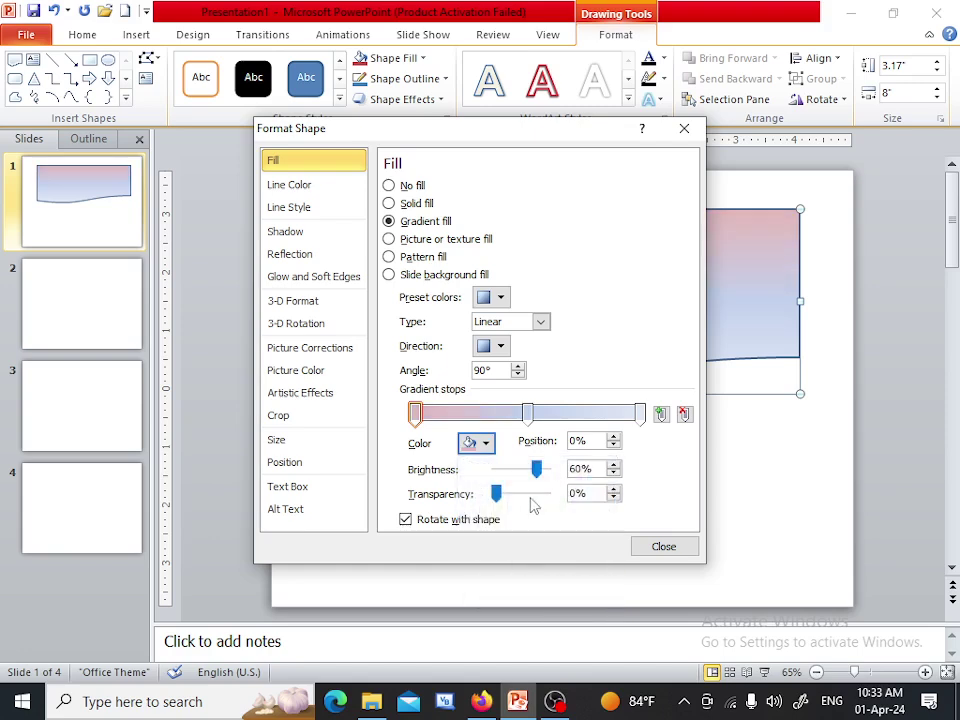
click(527, 413)
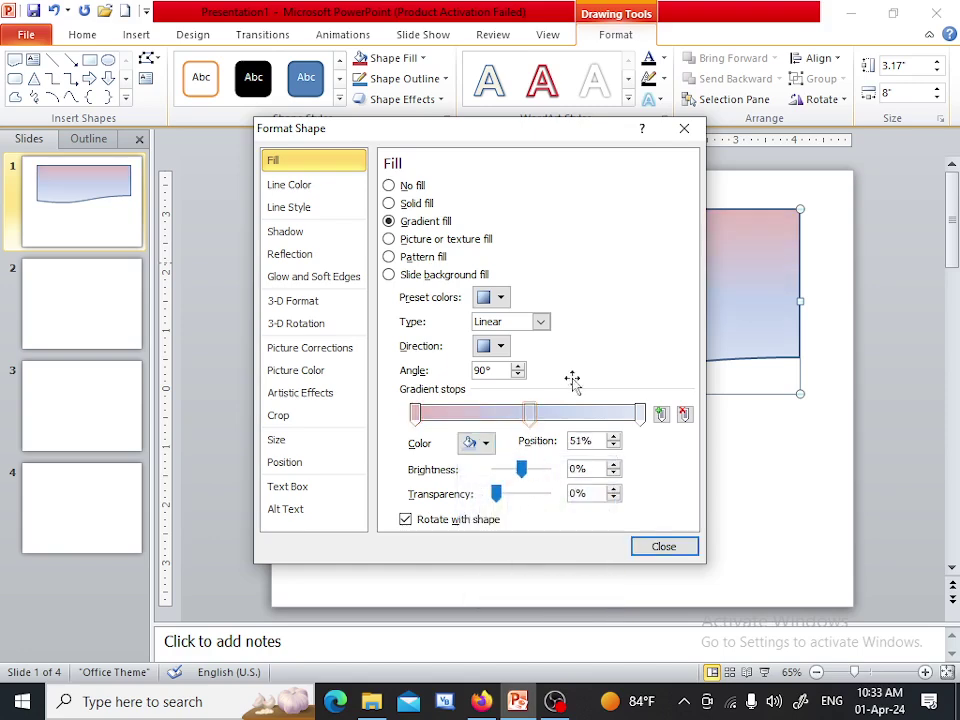
drag(527, 413, 576, 413)
drag(585, 355, 585, 368)
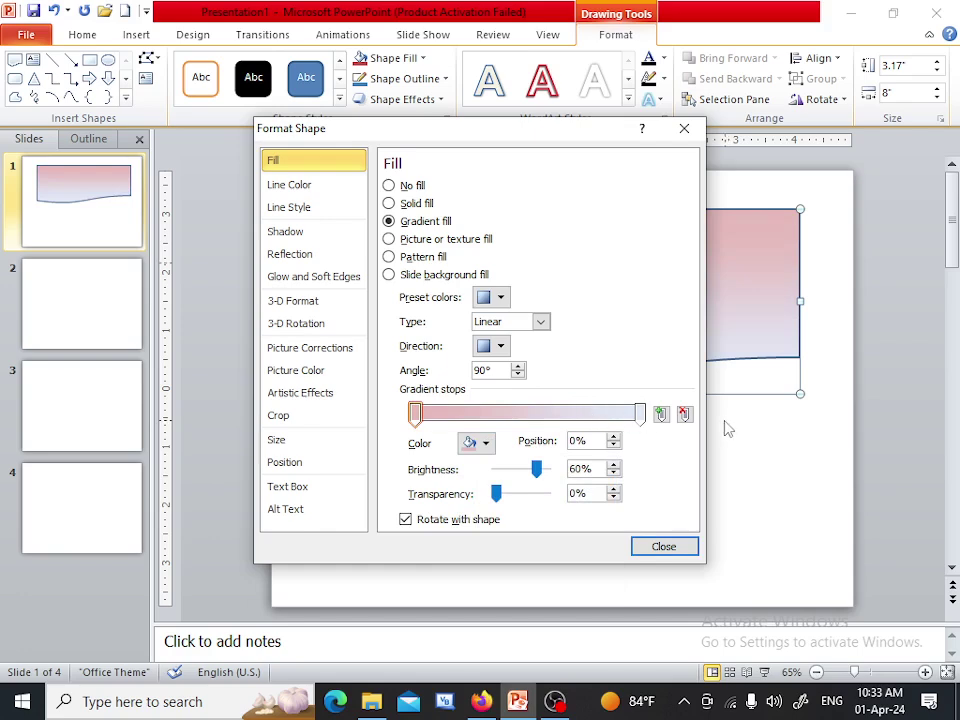
click(639, 414)
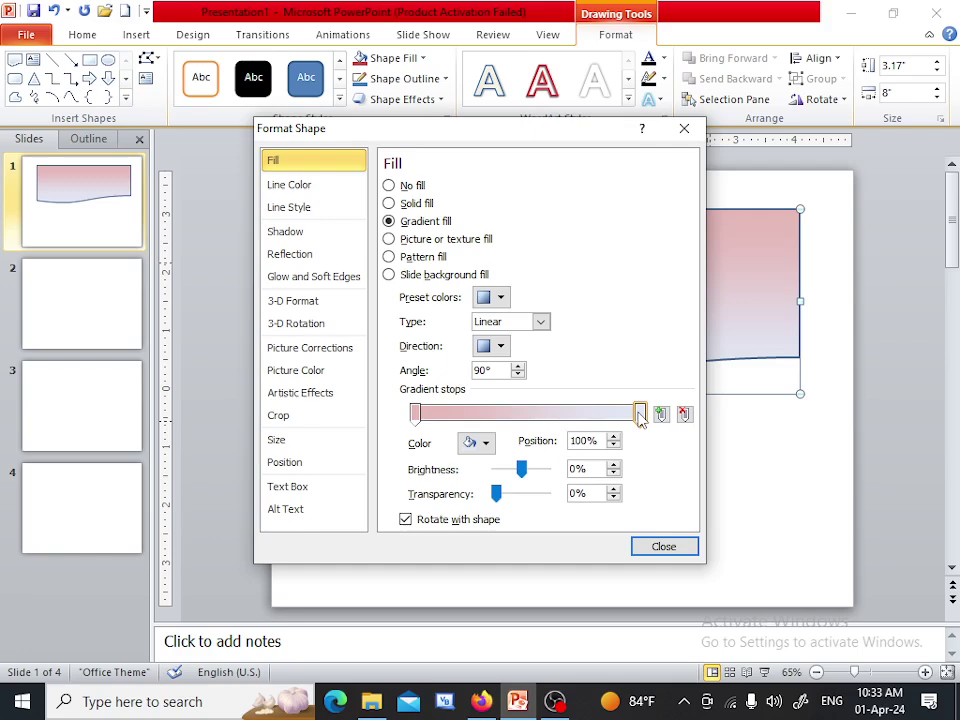
click(485, 443)
key(Escape)
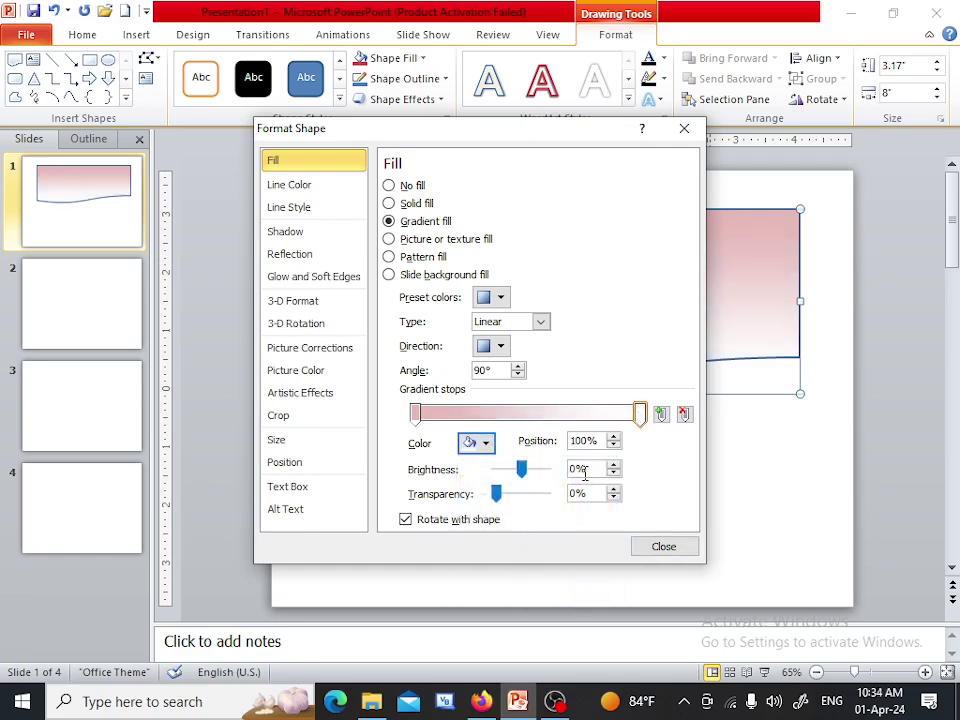
click(664, 546)
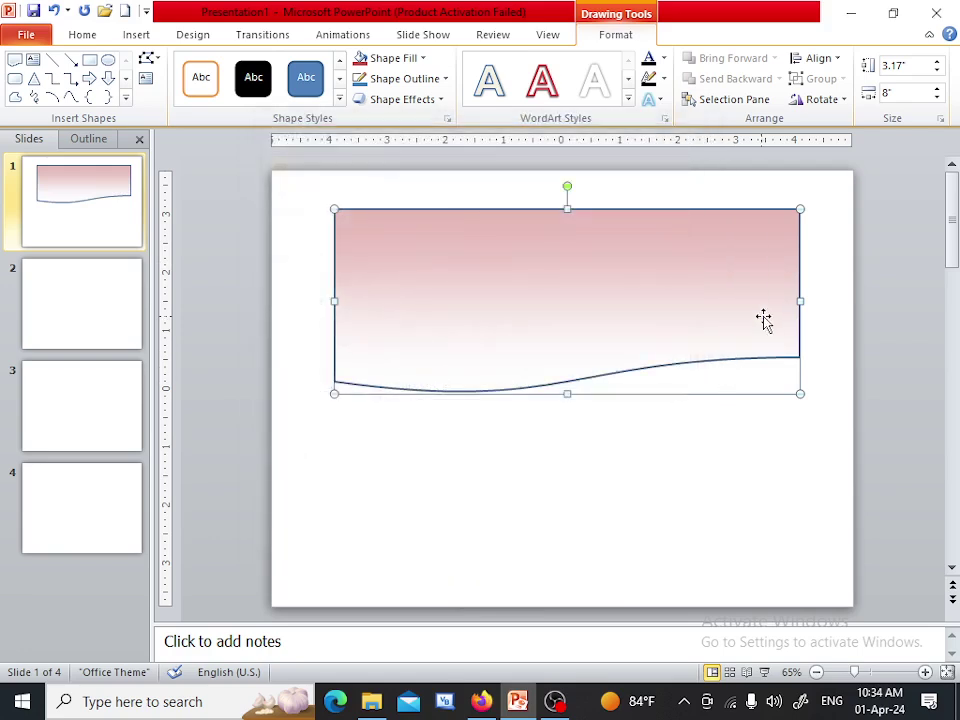
Check the exam PDF, then start editing text in the gradient document shape
click(481, 701)
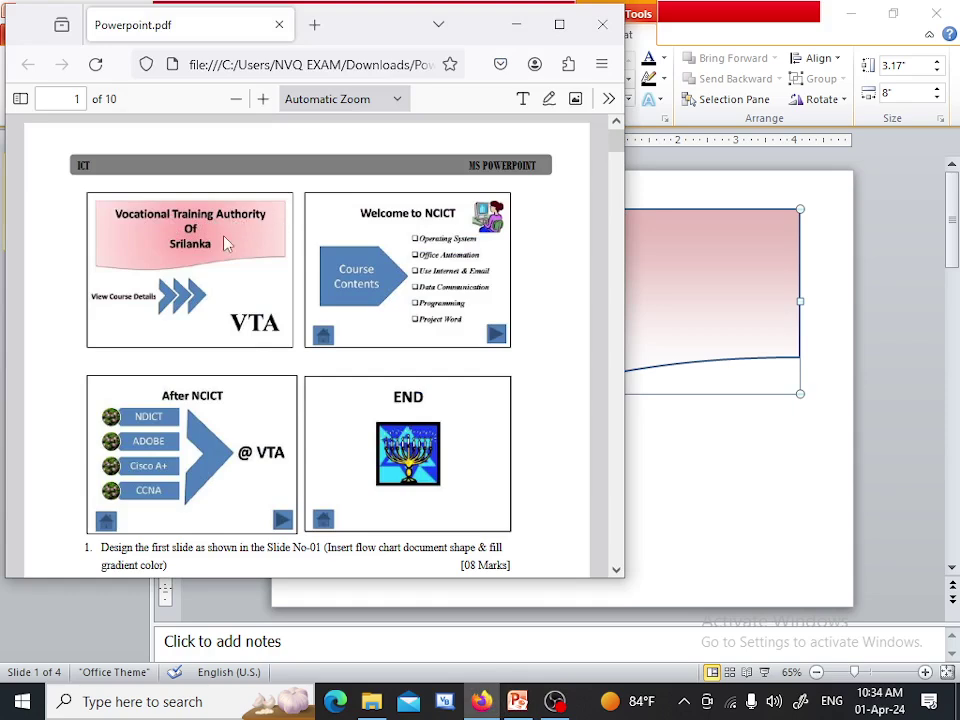
click(517, 702)
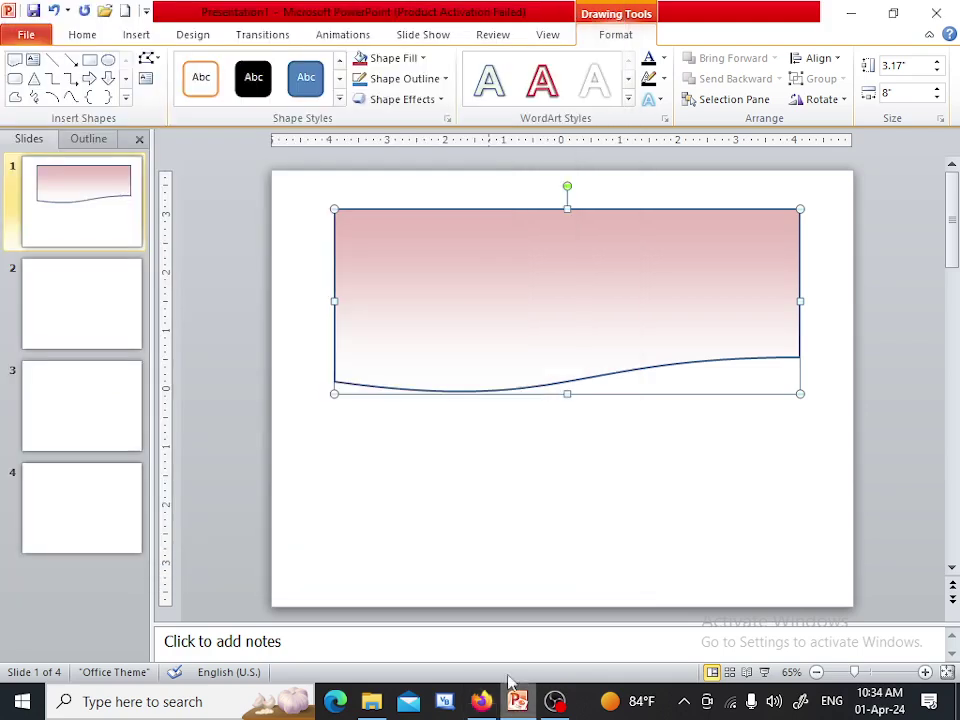
right_click(501, 258)
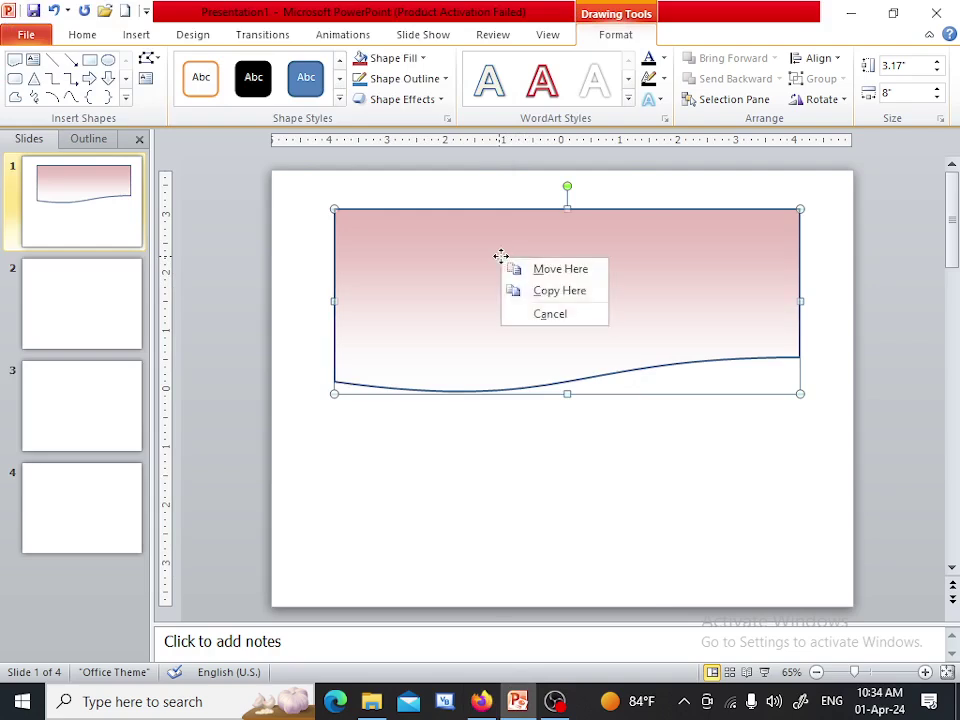
click(499, 230)
right_click(500, 230)
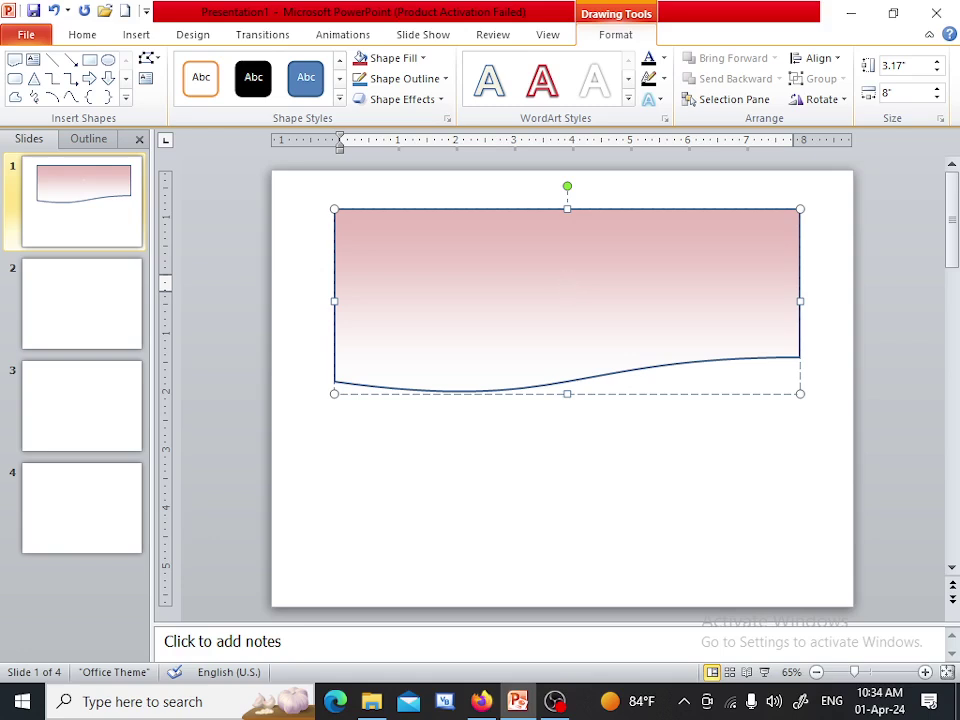
Type 'VOCATIONAL TRAINING AUTHORITY OF SRI LANKA' into the shape and select the line
text(VOCAT)
text(IONAL)
text( TRAINING )
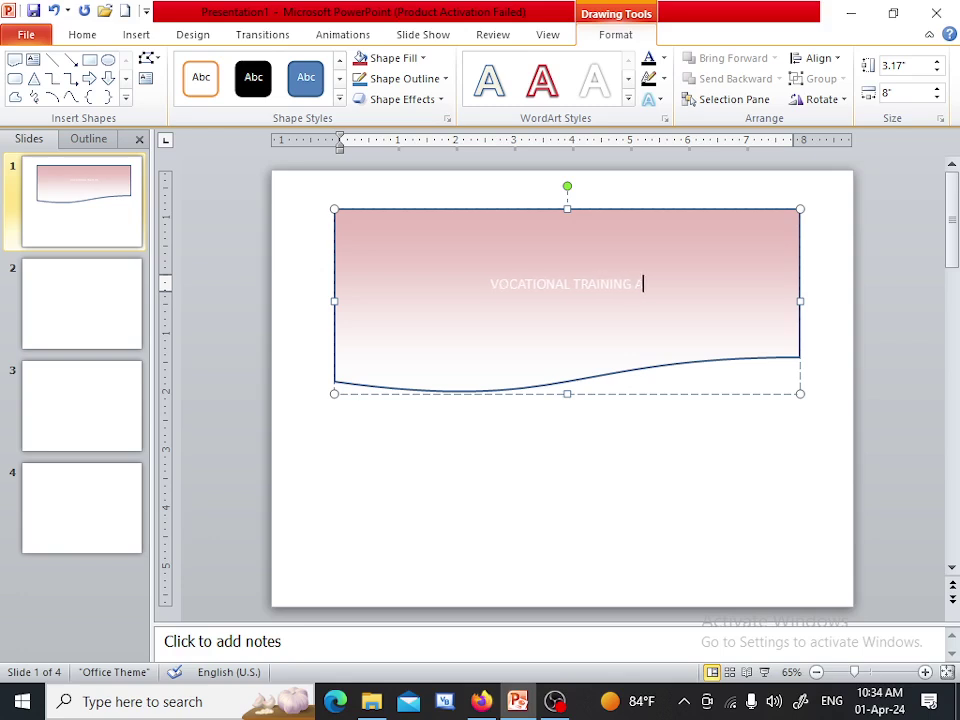
text(A)
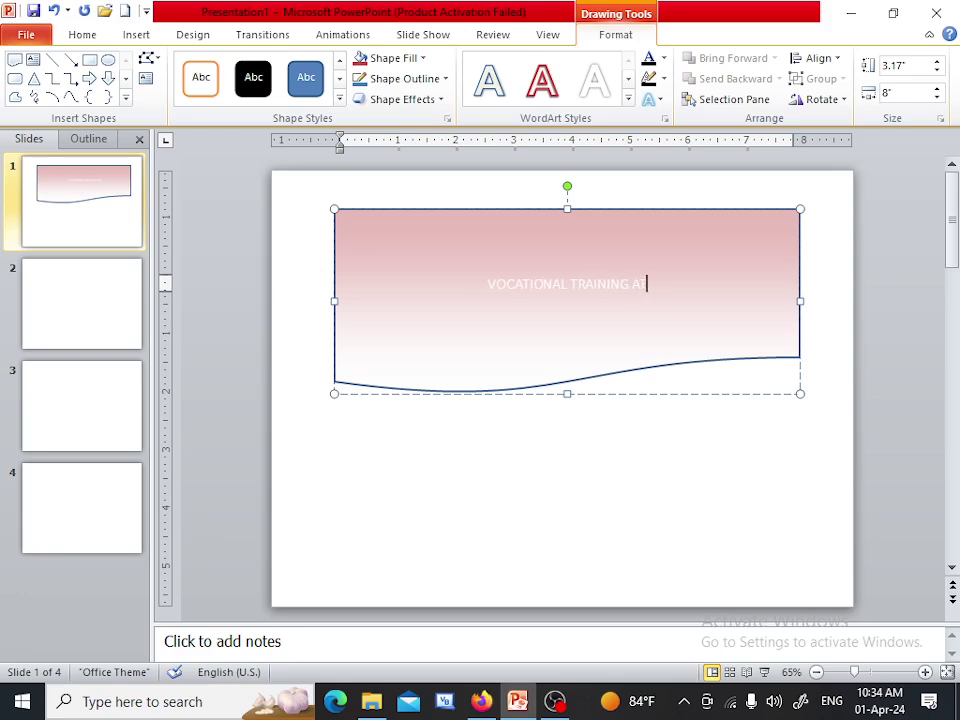
text(UTHORI)
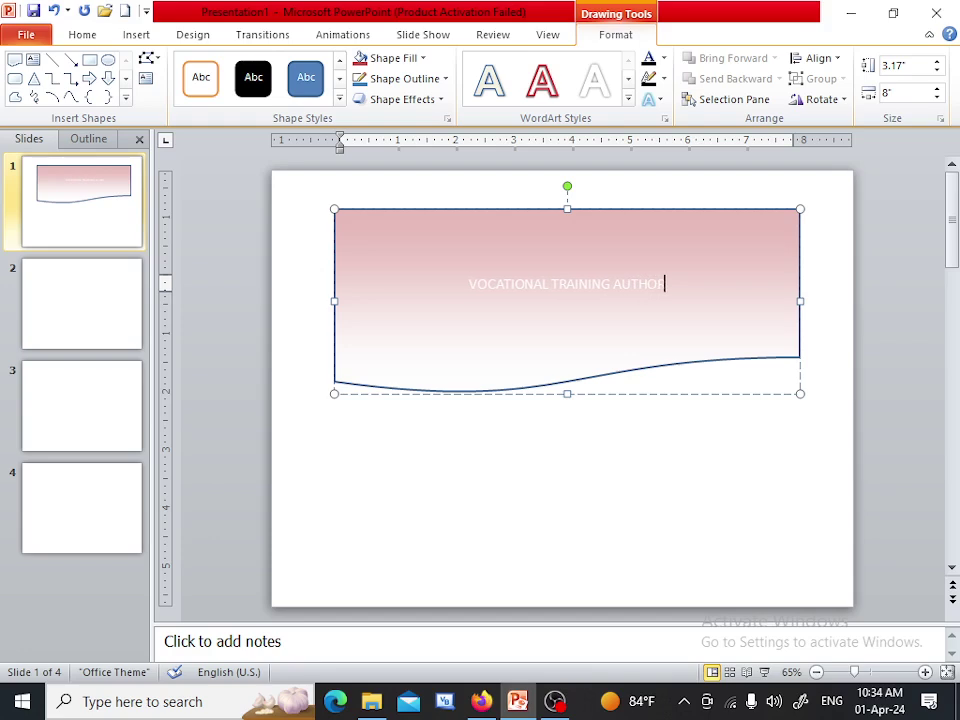
text(TY)
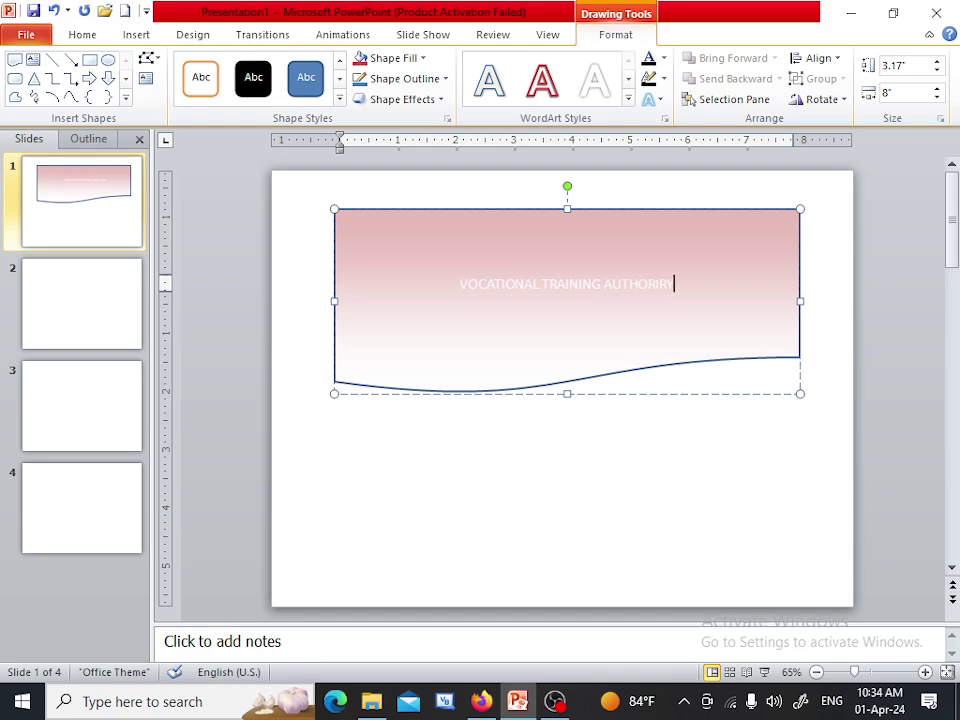
key(BackSpace)
key(BackSpace)
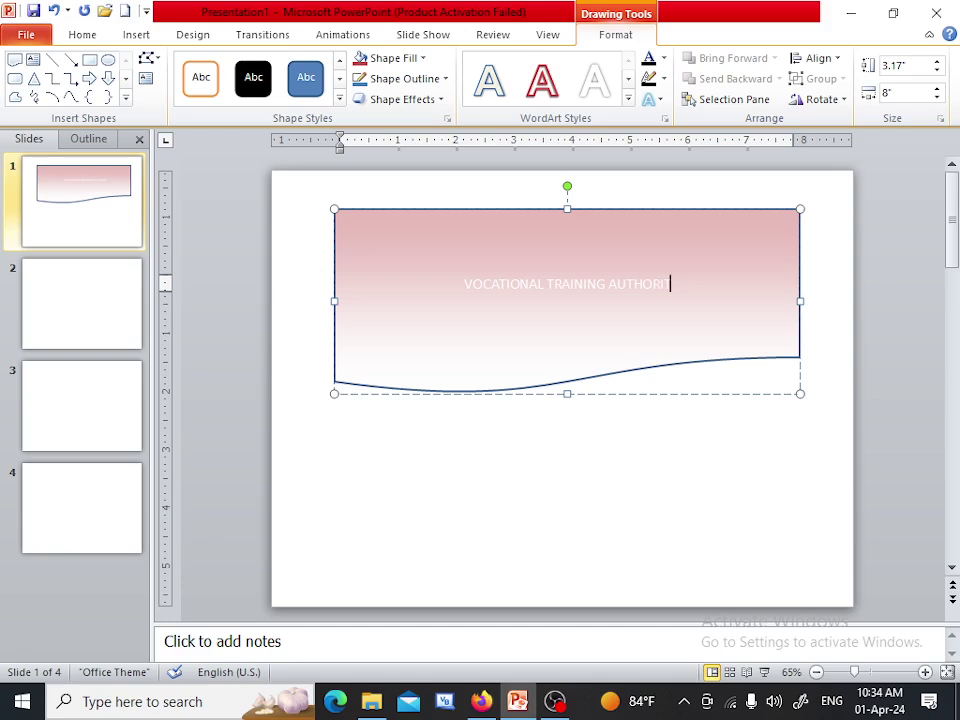
text(TY OF S)
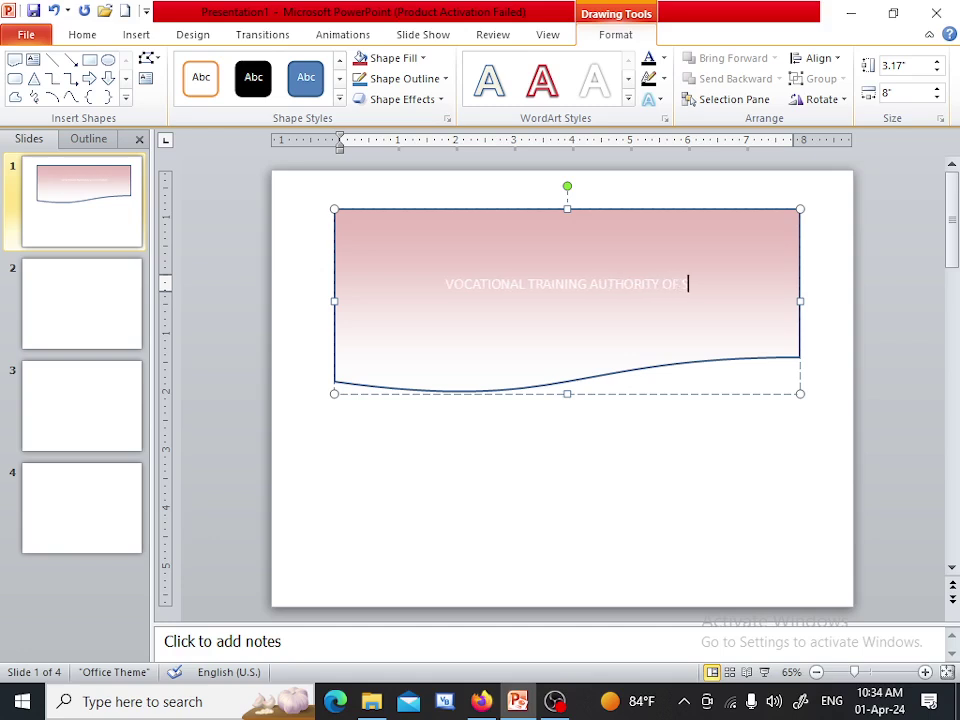
text(RI)
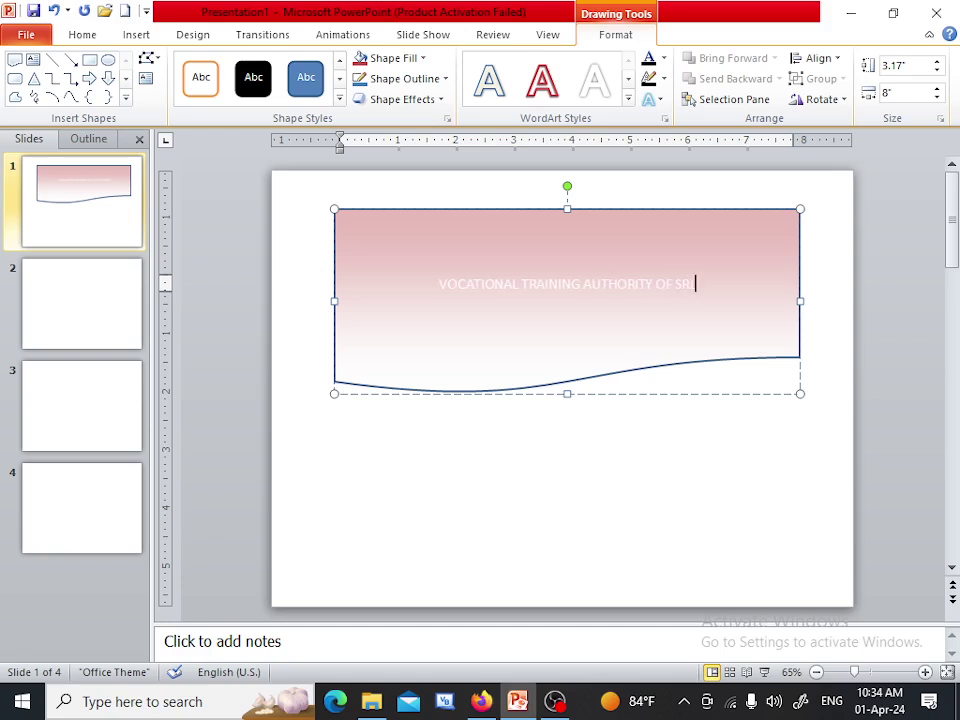
key(BackSpace)
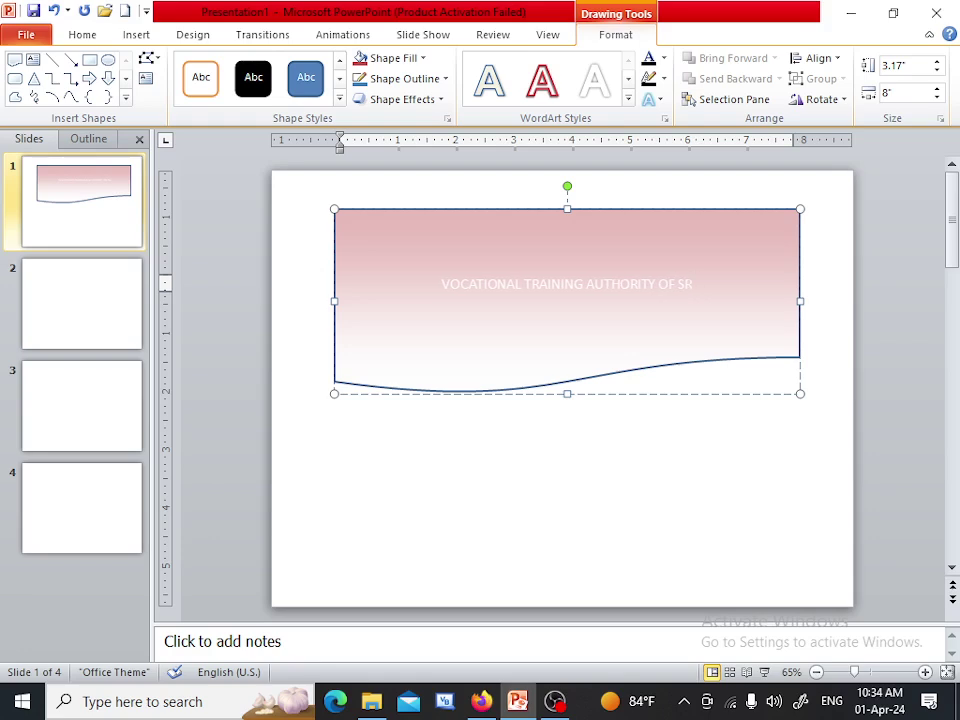
text(I LANKA)
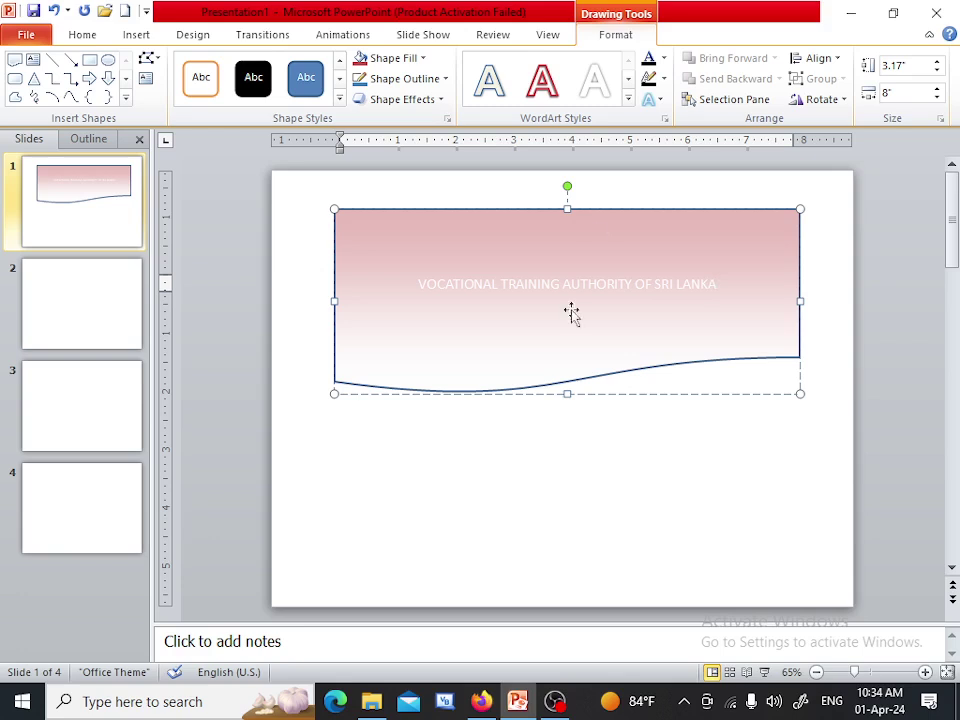
key(Escape)
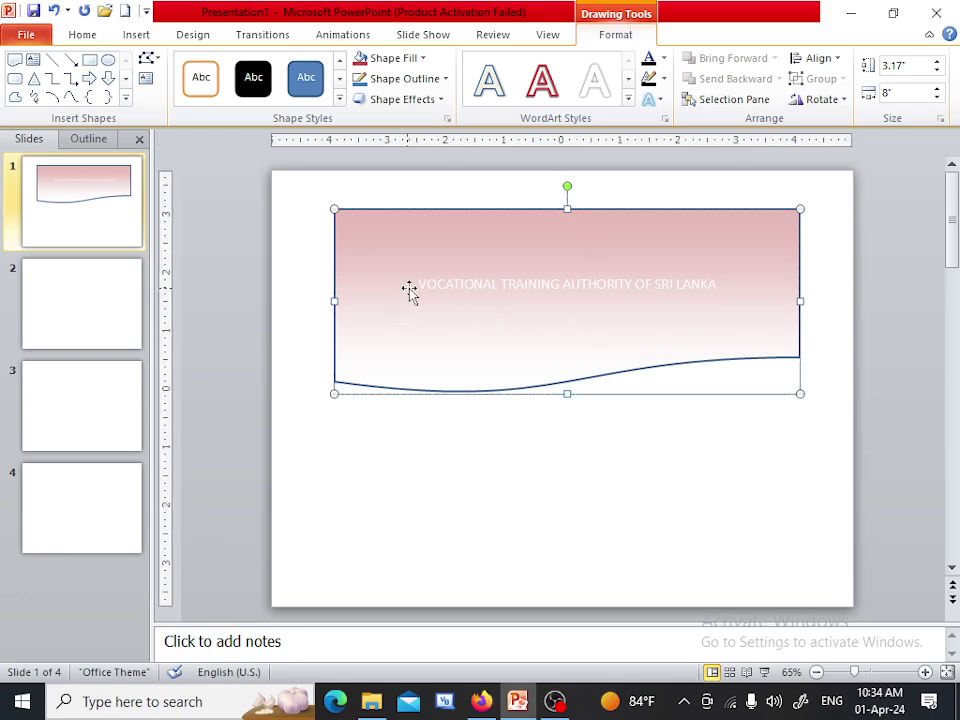
click(421, 285)
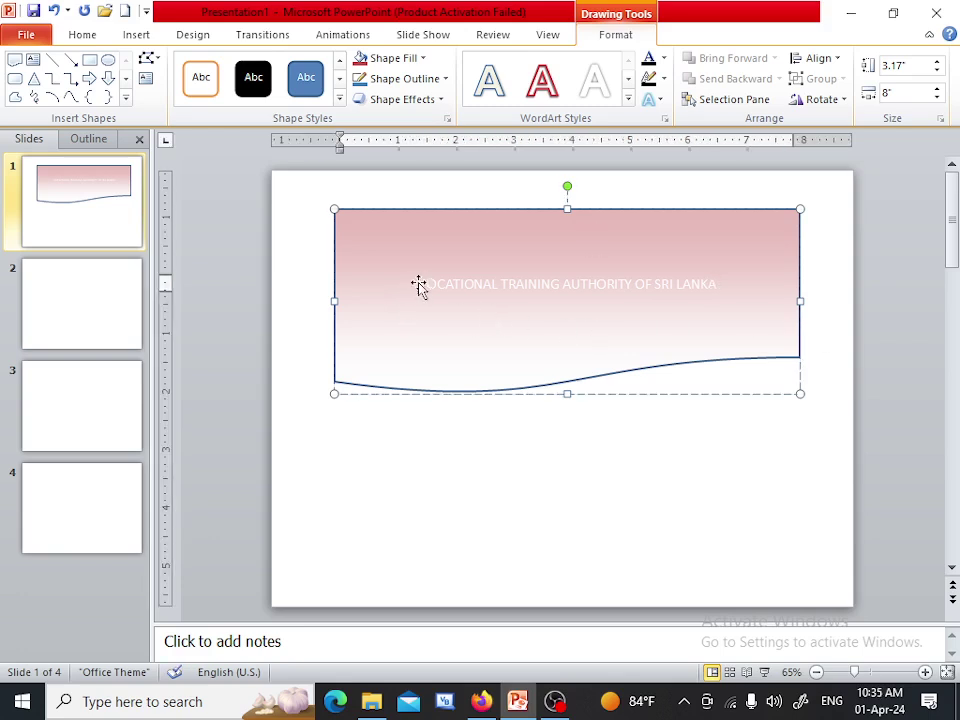
drag(419, 284, 718, 284)
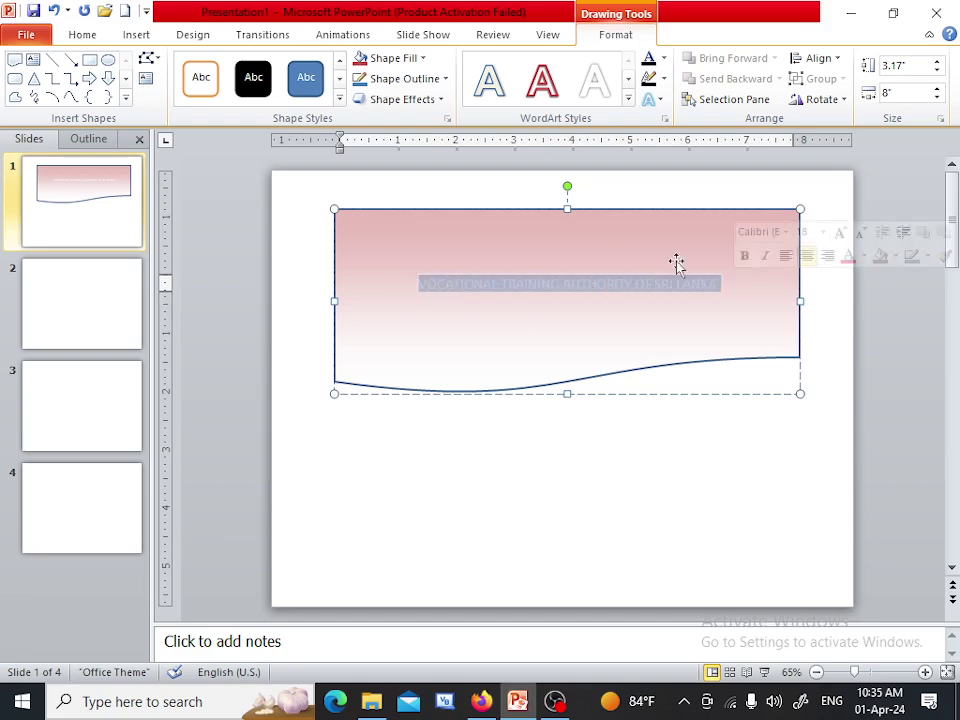
Make the banner text black at 36 pt
click(90, 34)
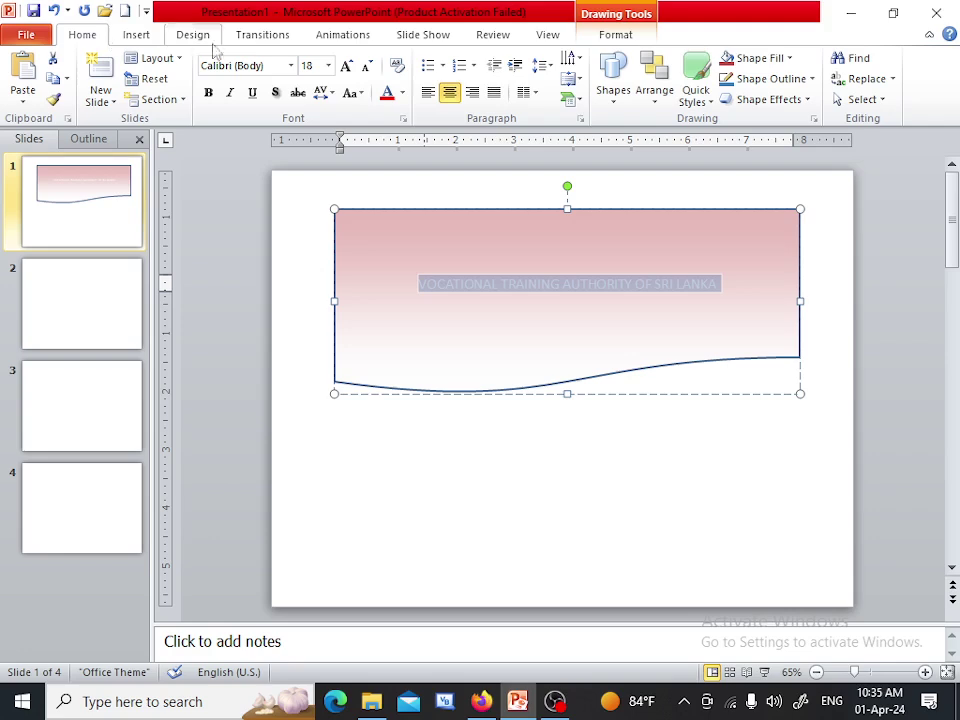
click(400, 93)
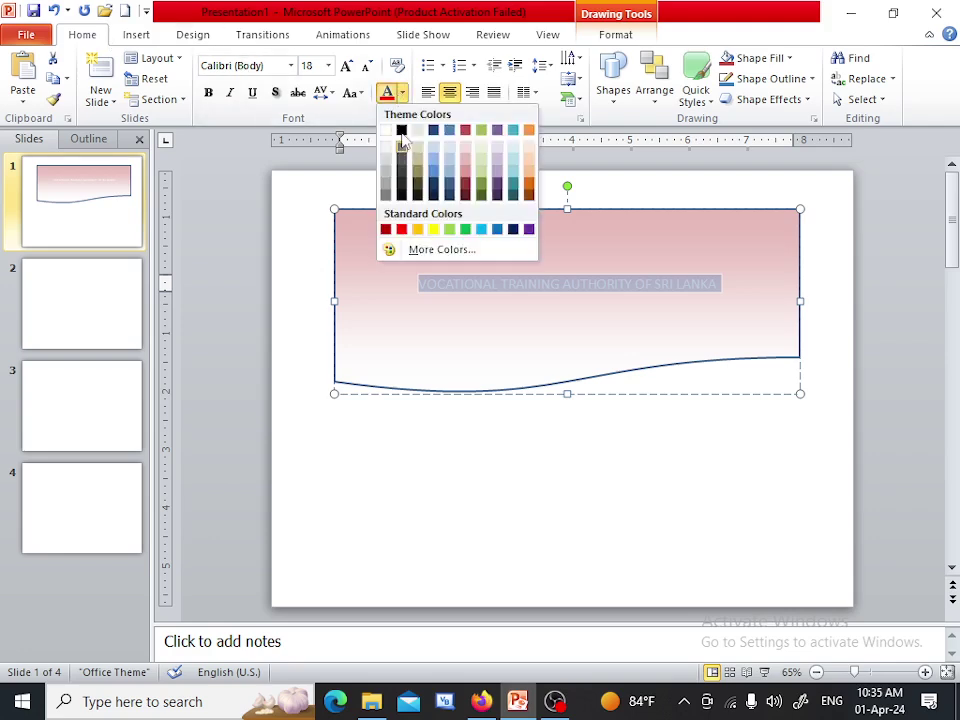
click(401, 130)
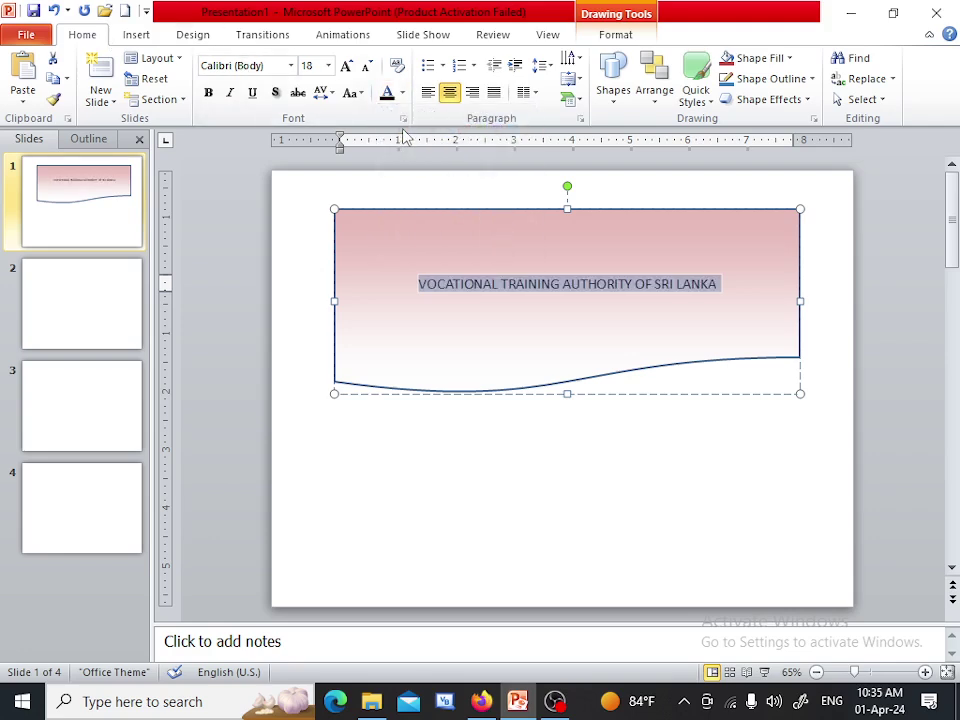
click(346, 66)
click(346, 66)
click(346, 66)
click(346, 66)
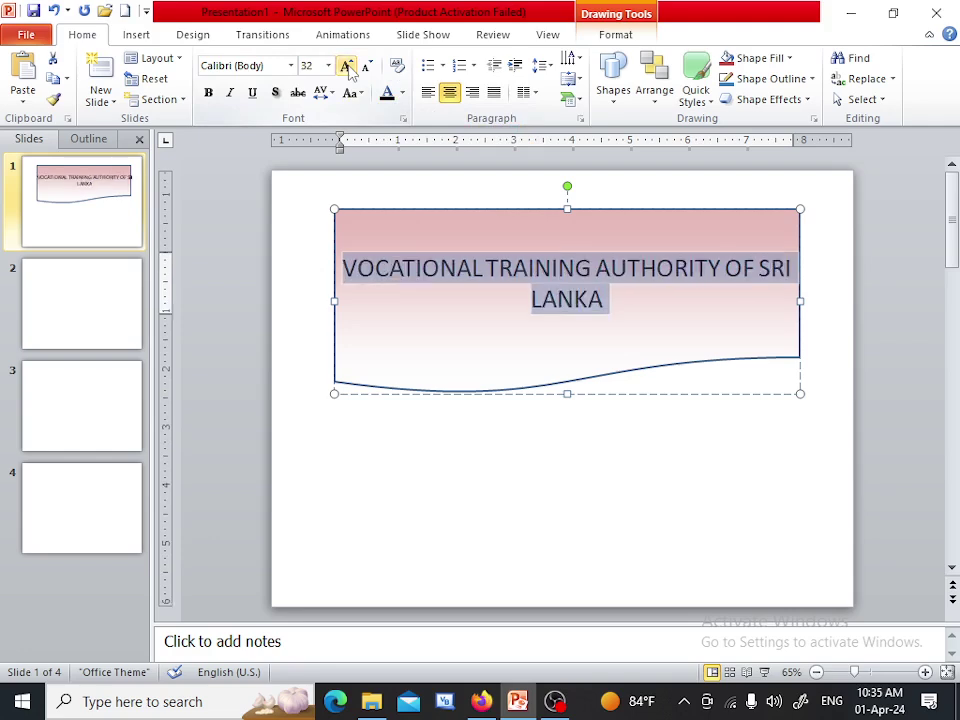
click(328, 65)
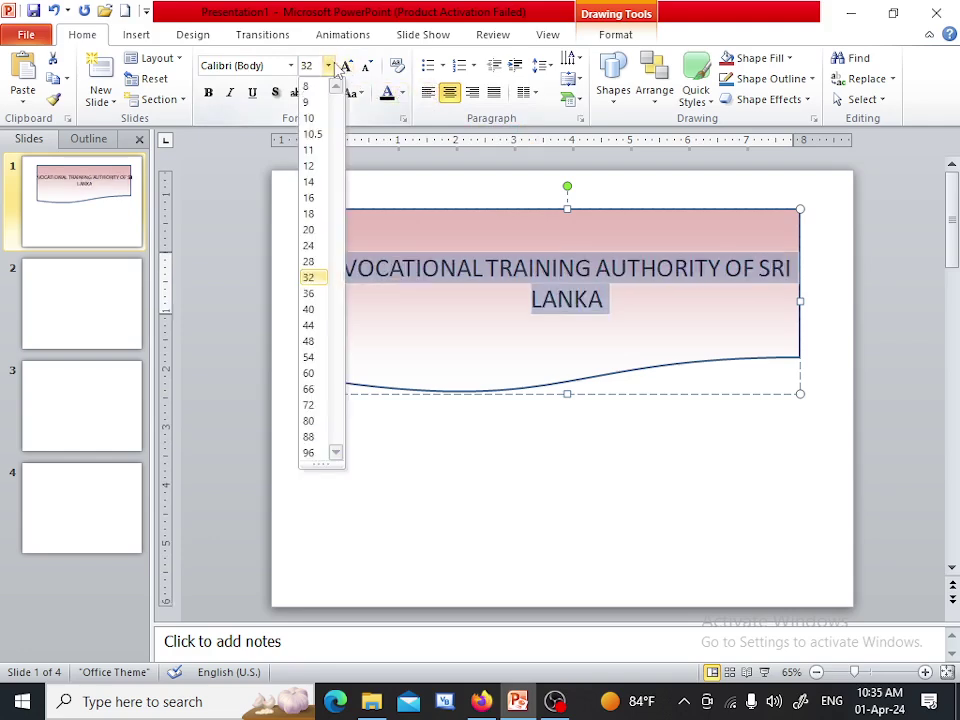
click(346, 66)
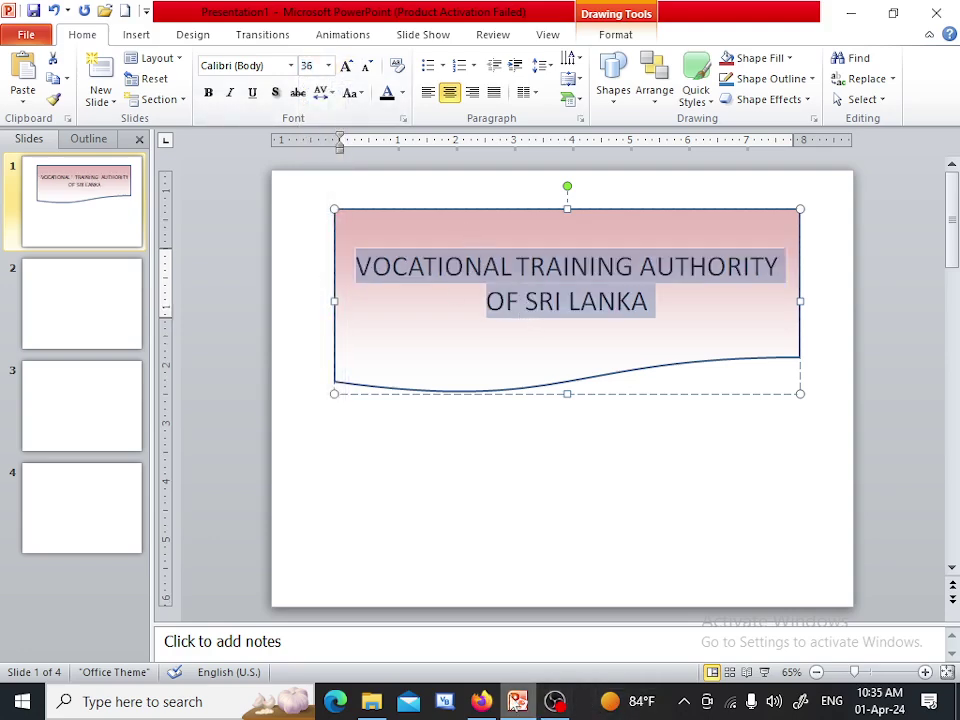
Break the banner into 'VOCATIONAL TRAINING AUTHORITY', 'OF' and 'SRI LANKA' lines
click(481, 701)
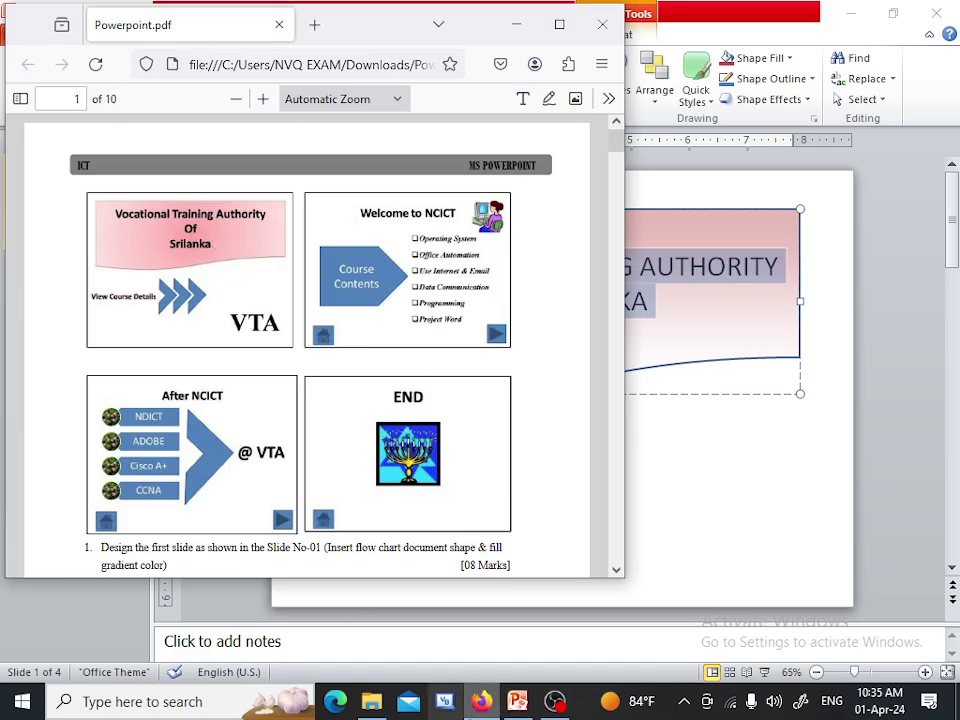
click(516, 703)
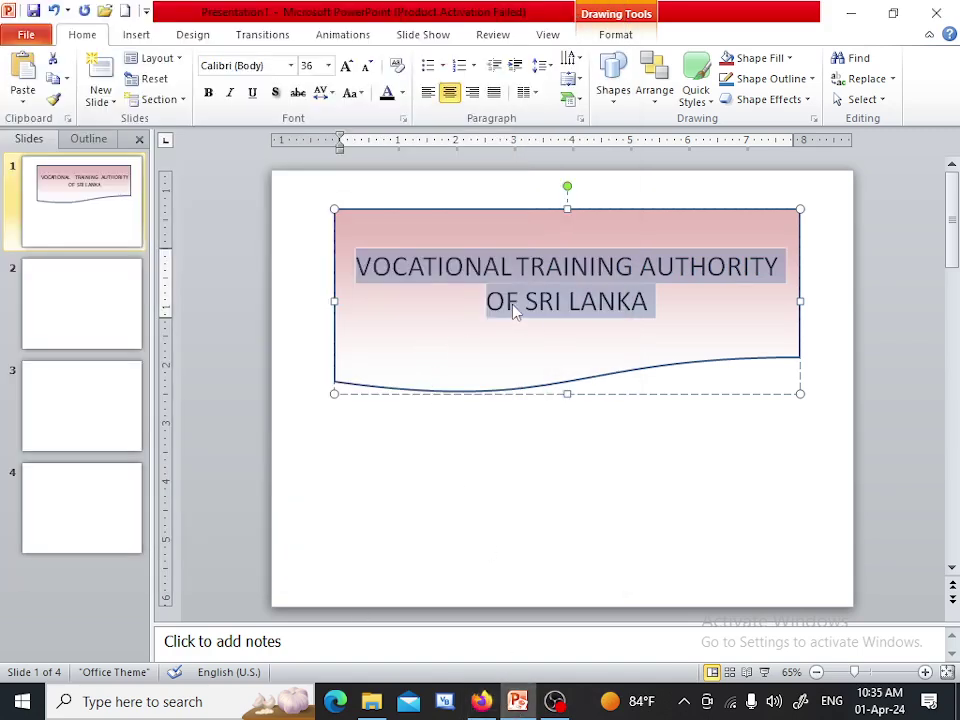
click(779, 270)
key(Return)
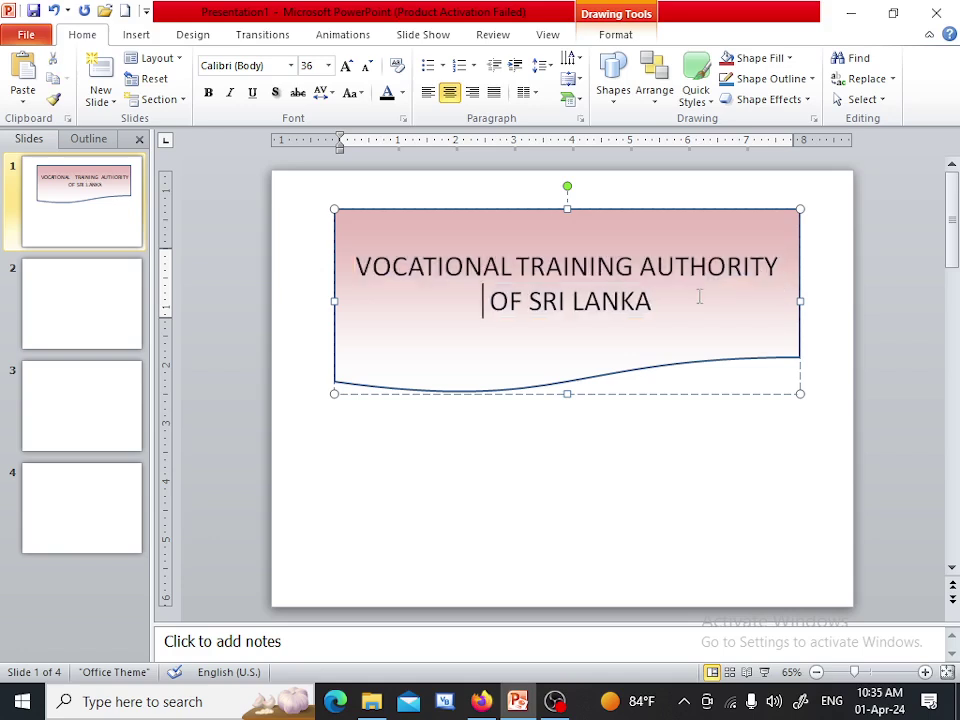
key(Delete)
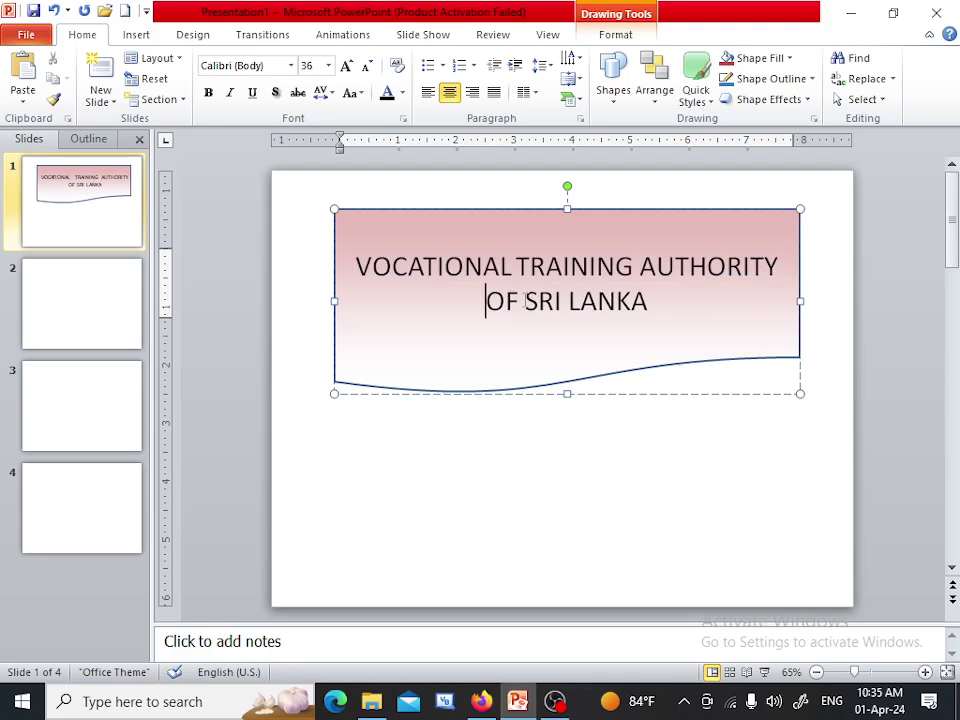
key(Return)
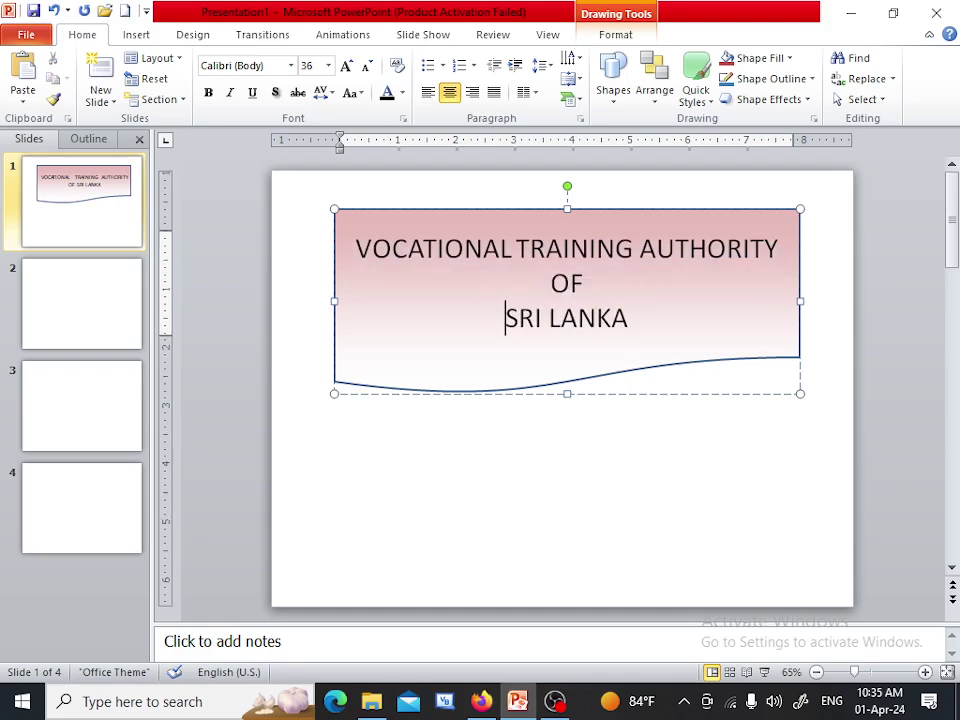
click(672, 450)
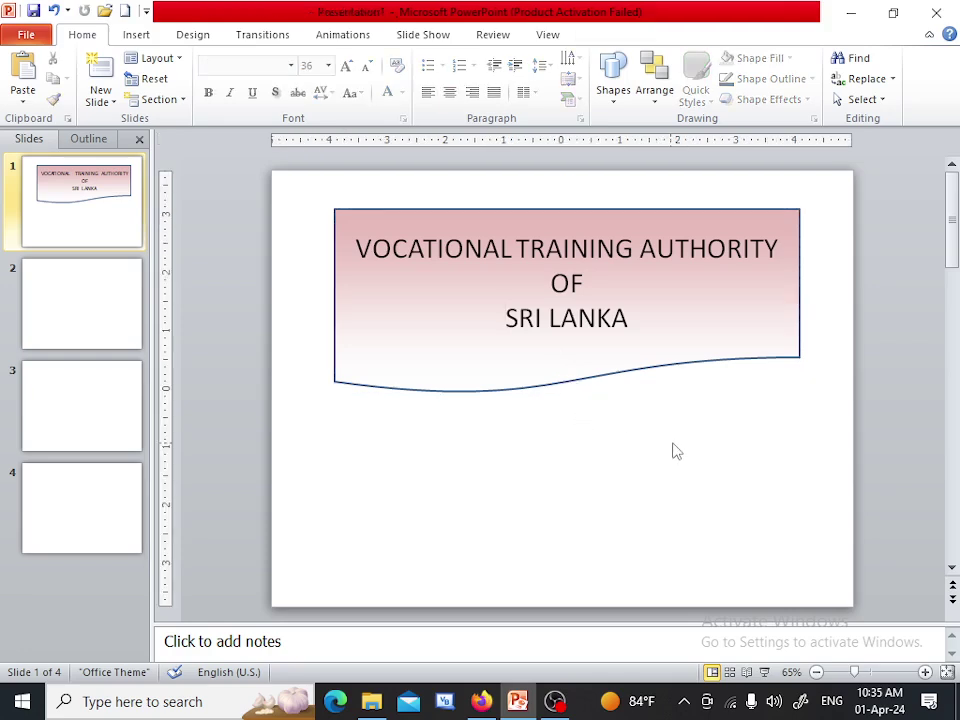
click(481, 701)
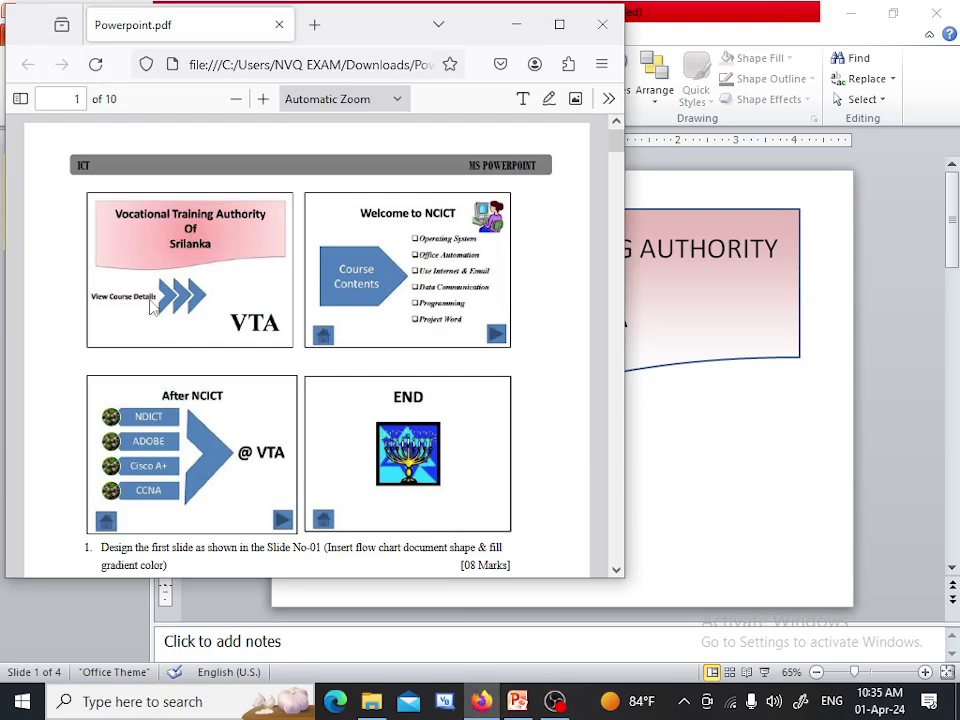
click(731, 482)
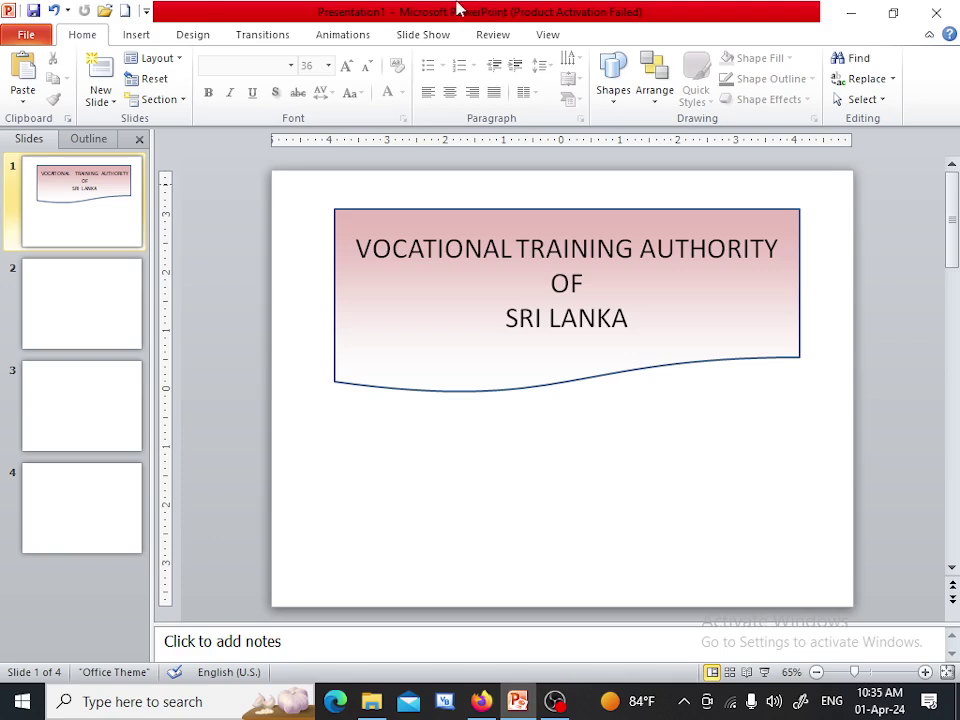
Add a text box below the banner reading 'View Course Details'
click(140, 35)
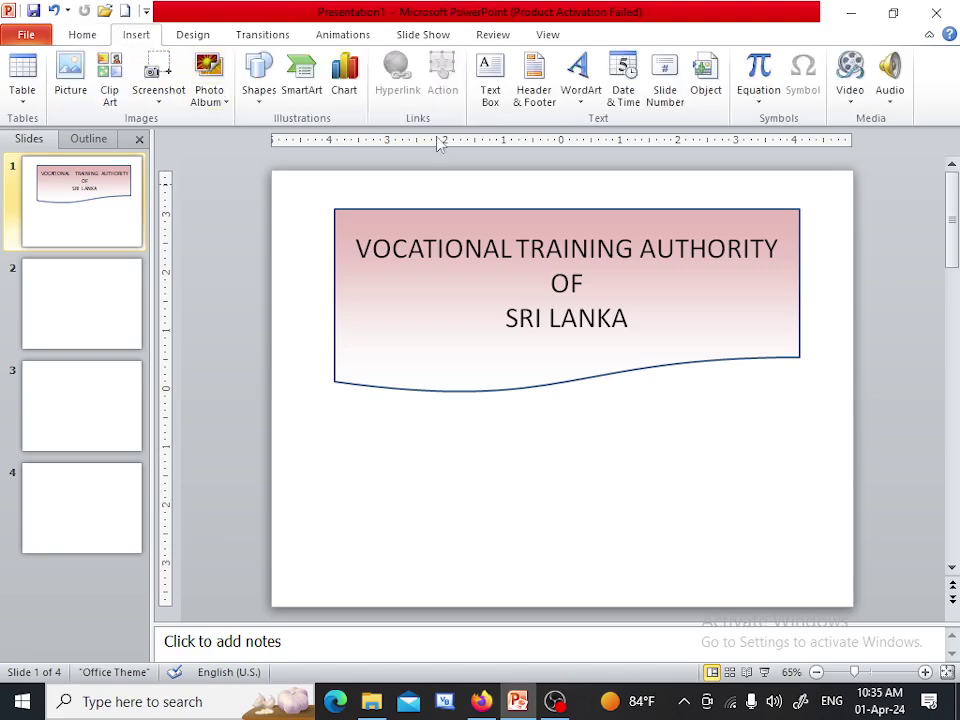
click(498, 76)
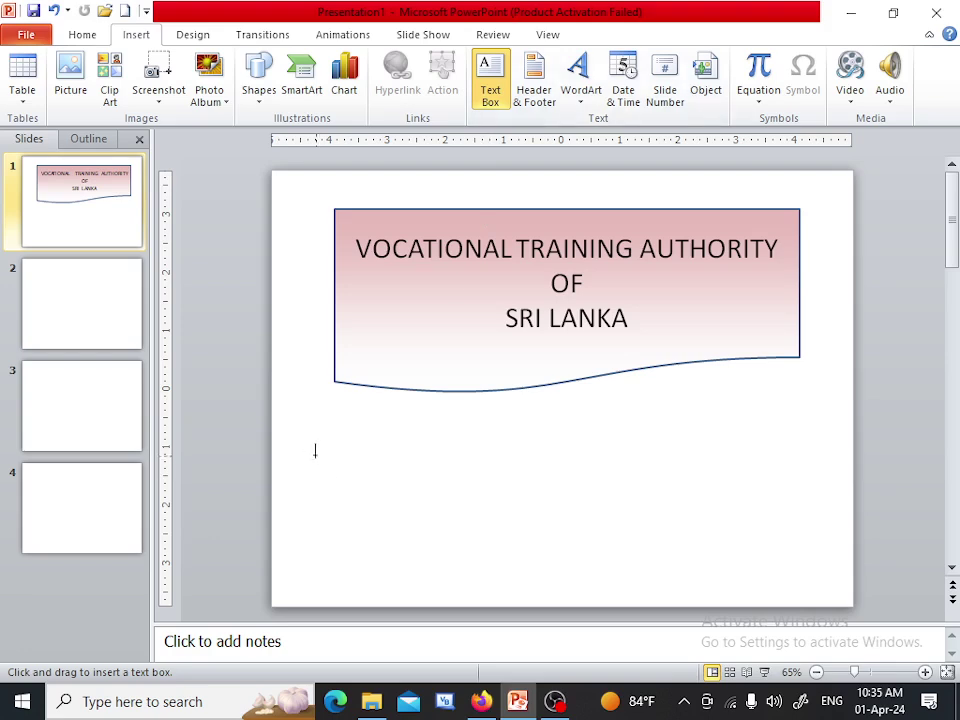
drag(300, 461, 318, 482)
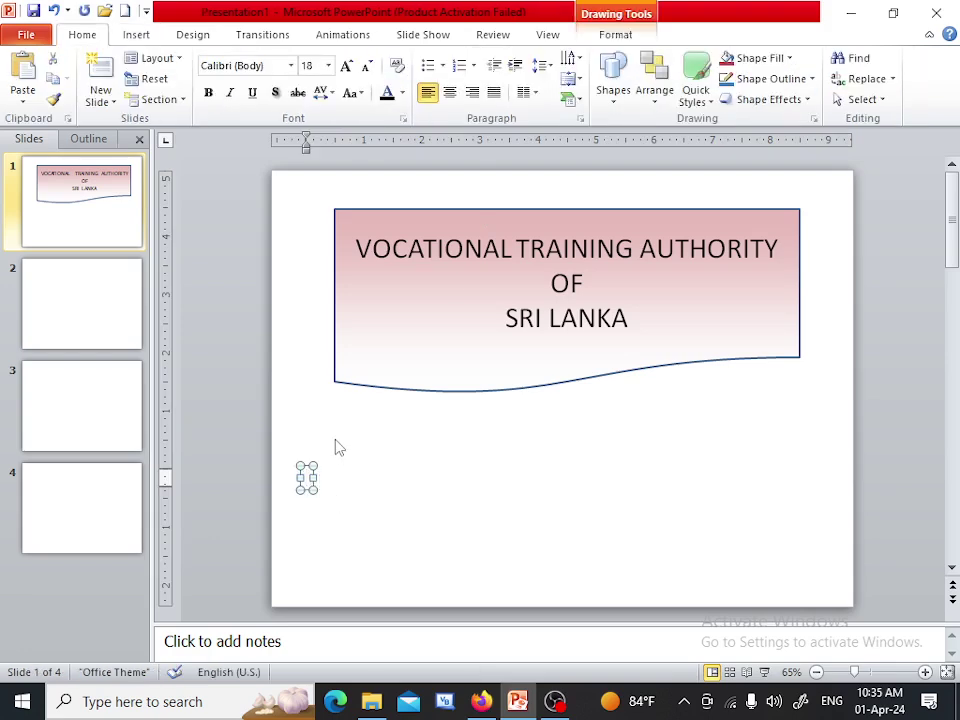
text(V)
text(oca)
key(BackSpace)
key(BackSpace)
key(BackSpace)
key(BackSpace)
text(Vie)
text(w Cours)
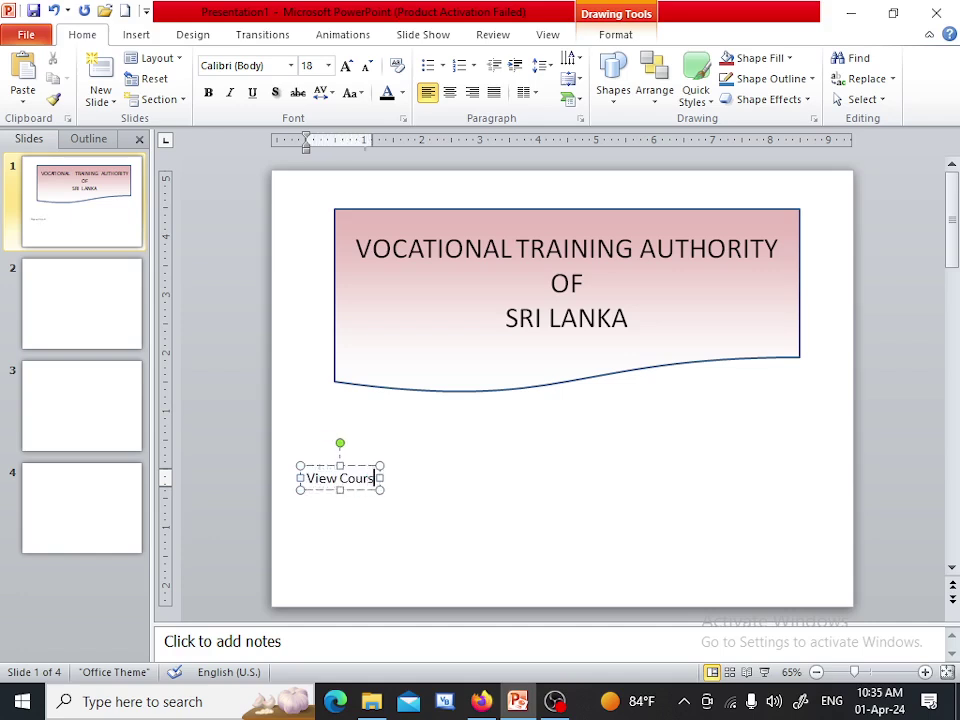
text(e Detatil)
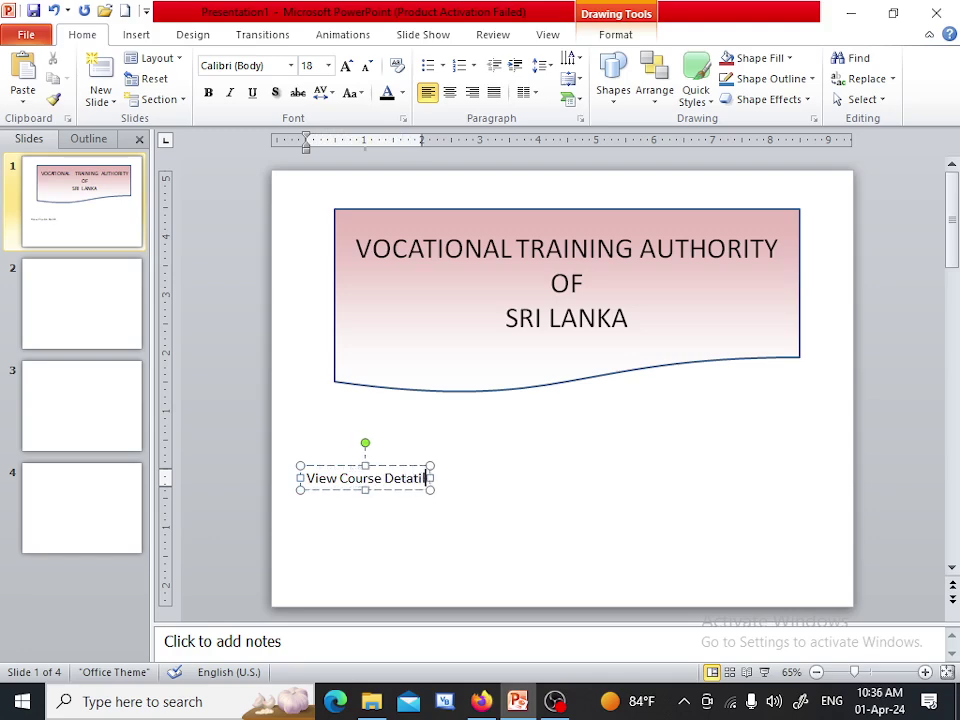
key(BackSpace)
key(Escape)
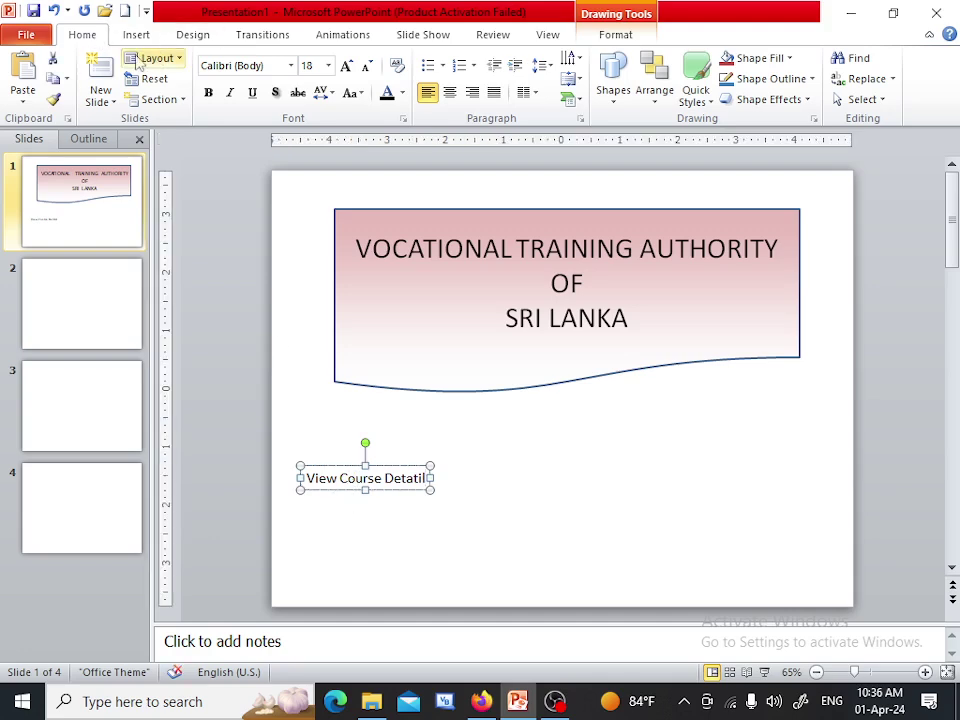
Grow the text box font to 28 pt and correct the spelling to 'Details'
click(346, 66)
click(346, 66)
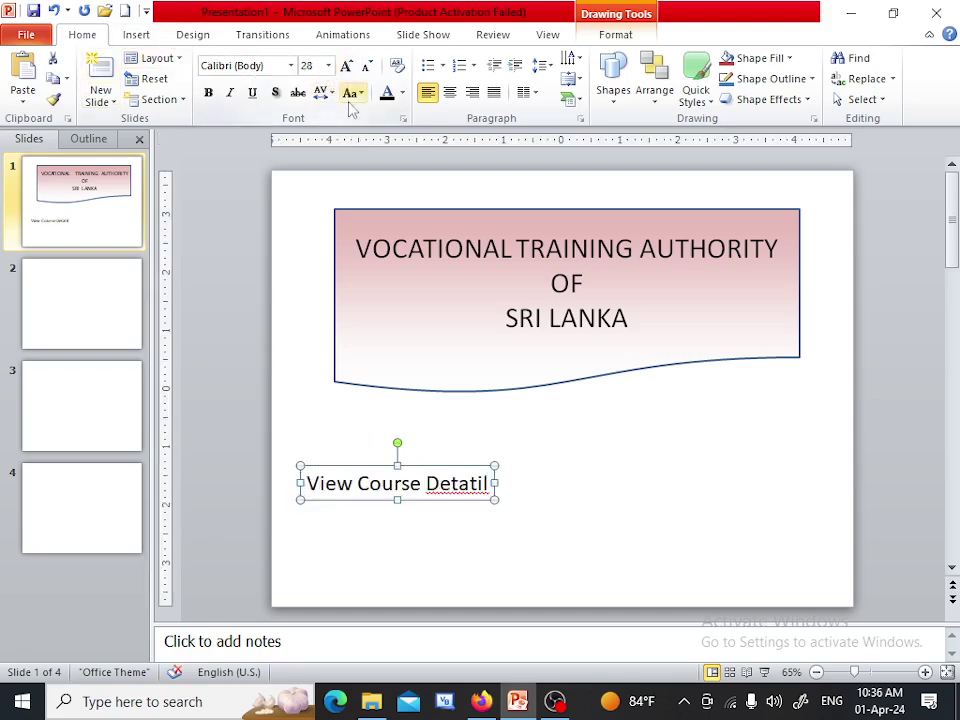
right_click(474, 483)
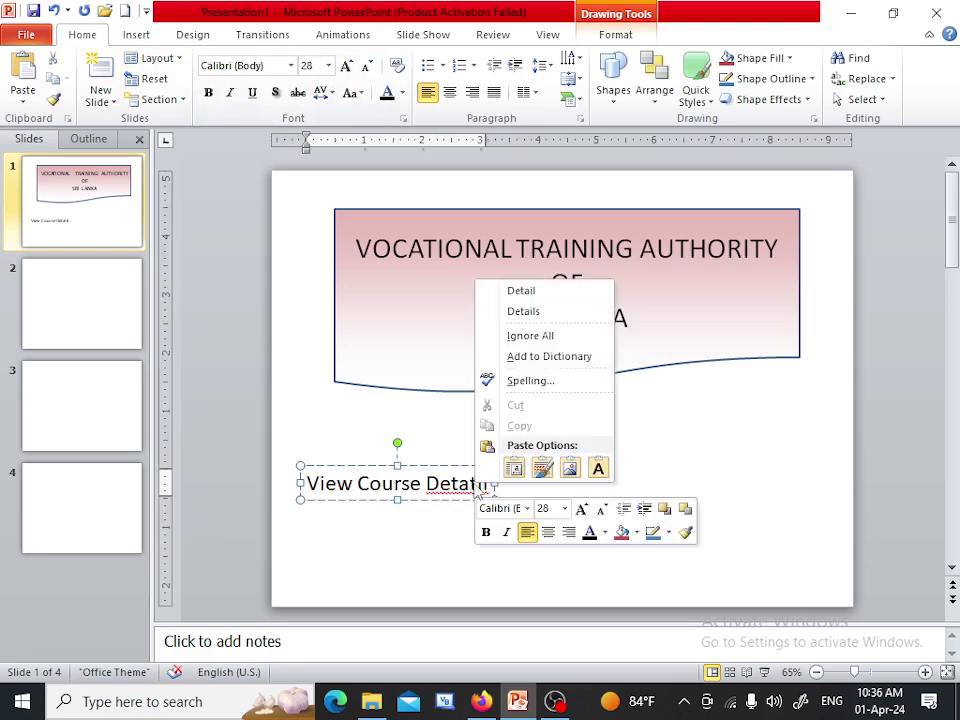
click(524, 311)
click(519, 494)
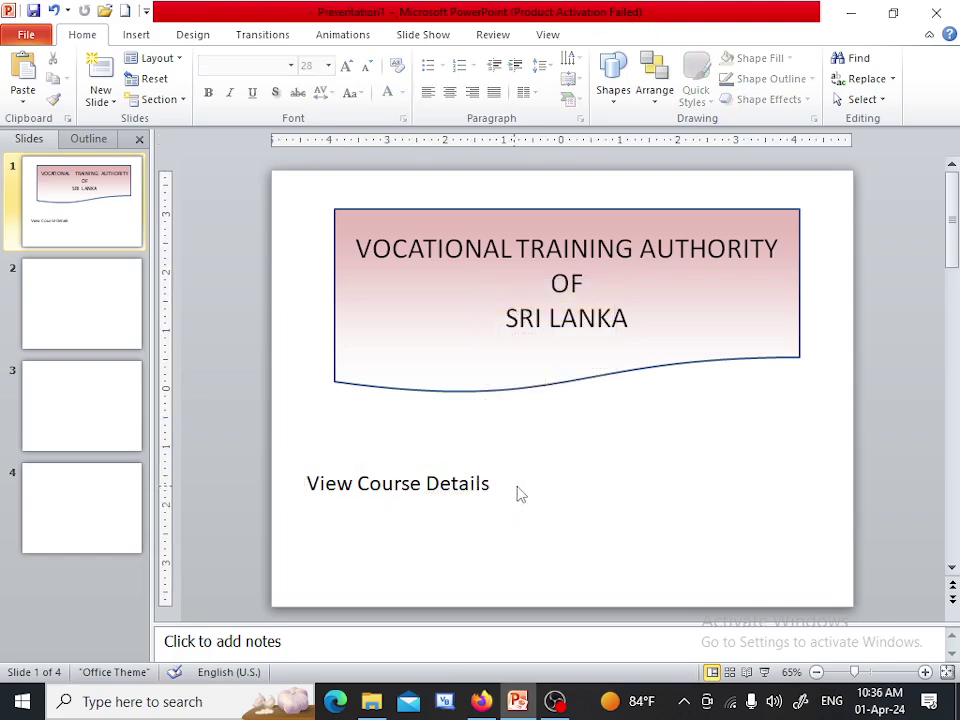
click(481, 701)
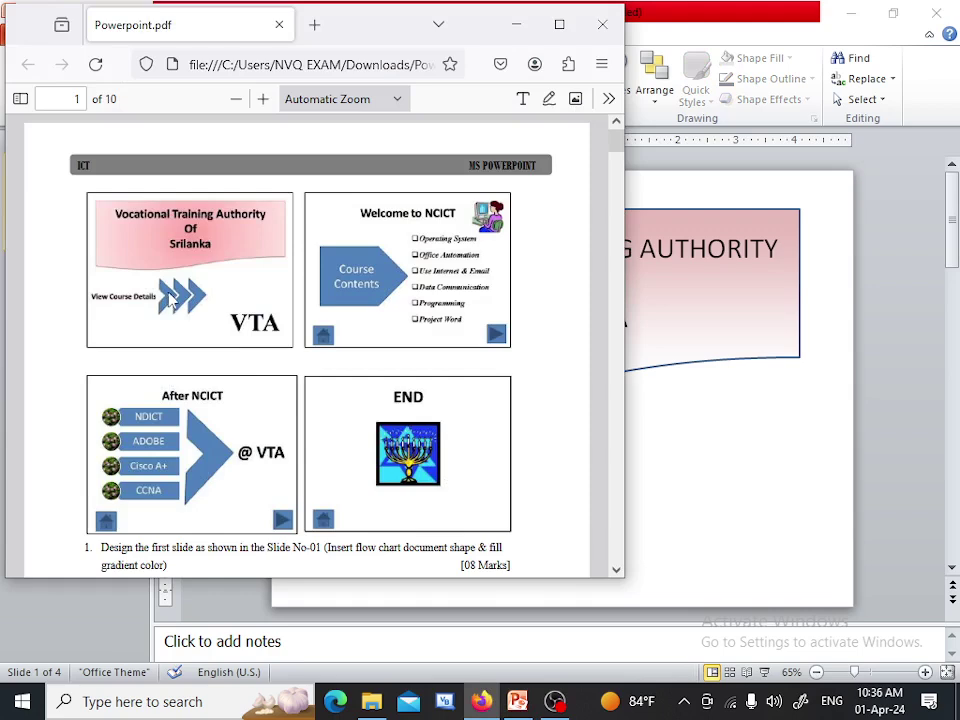
Draw a chevron beside 'View Course Details' and duplicate it to its right
click(784, 444)
click(136, 34)
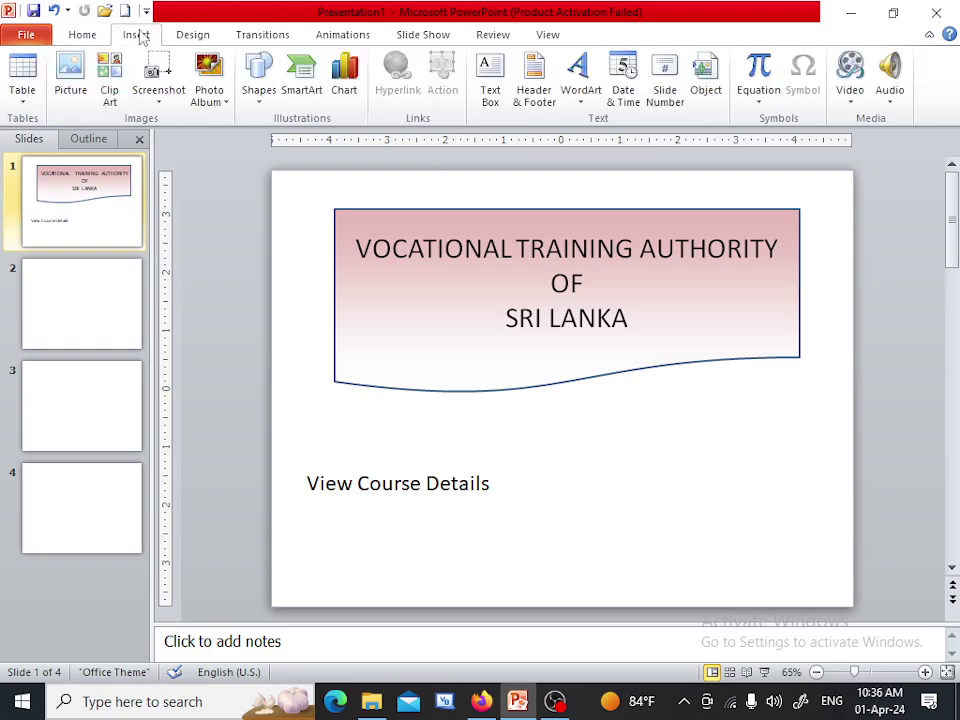
click(260, 95)
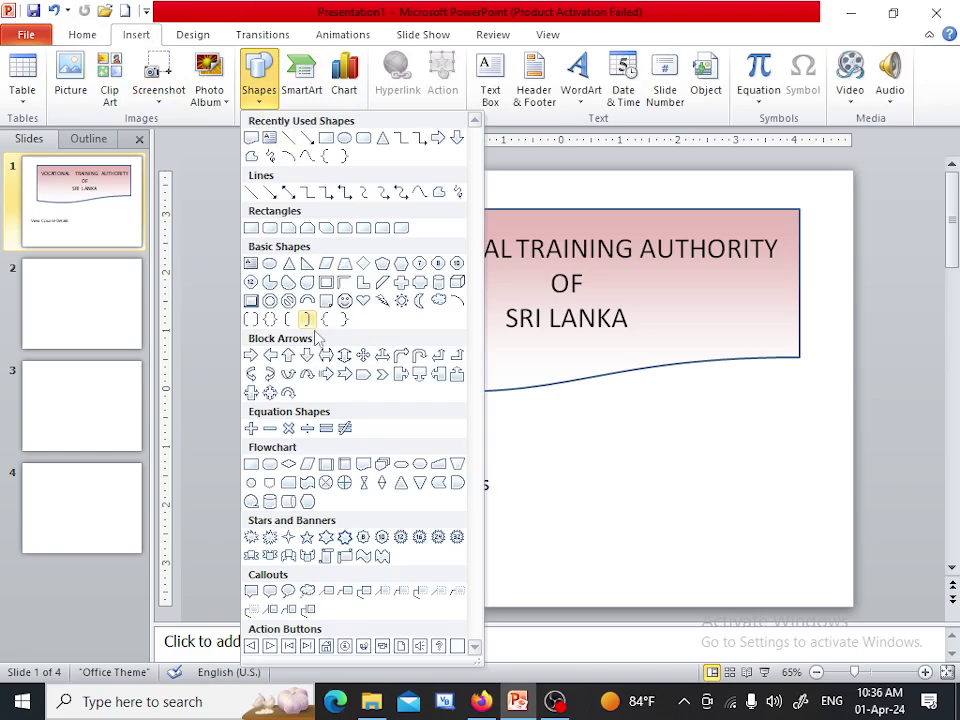
click(382, 375)
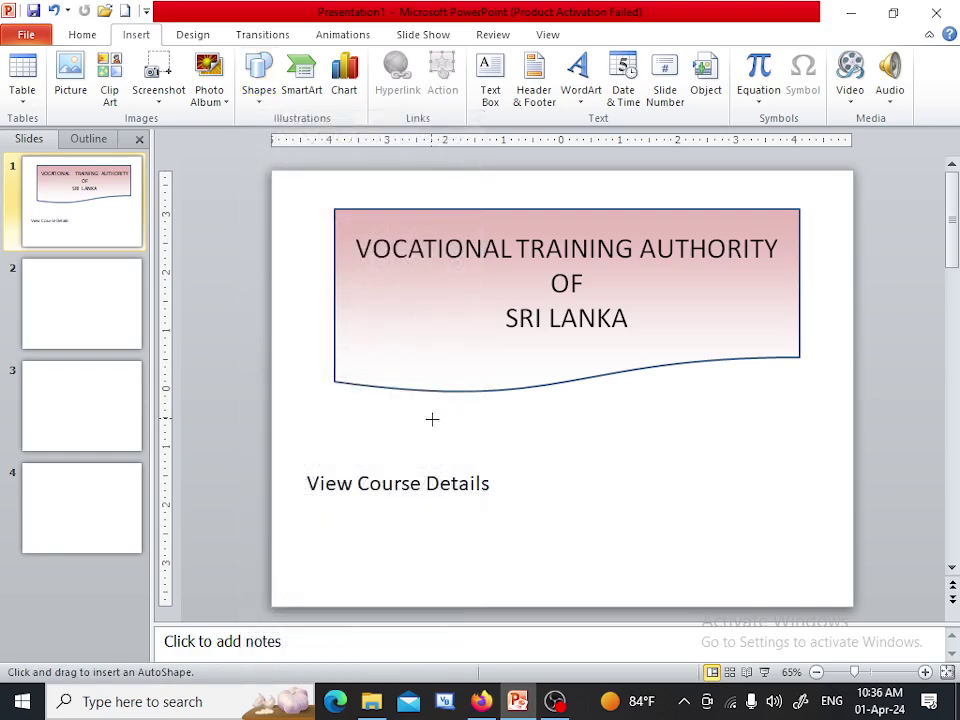
drag(504, 457, 540, 507)
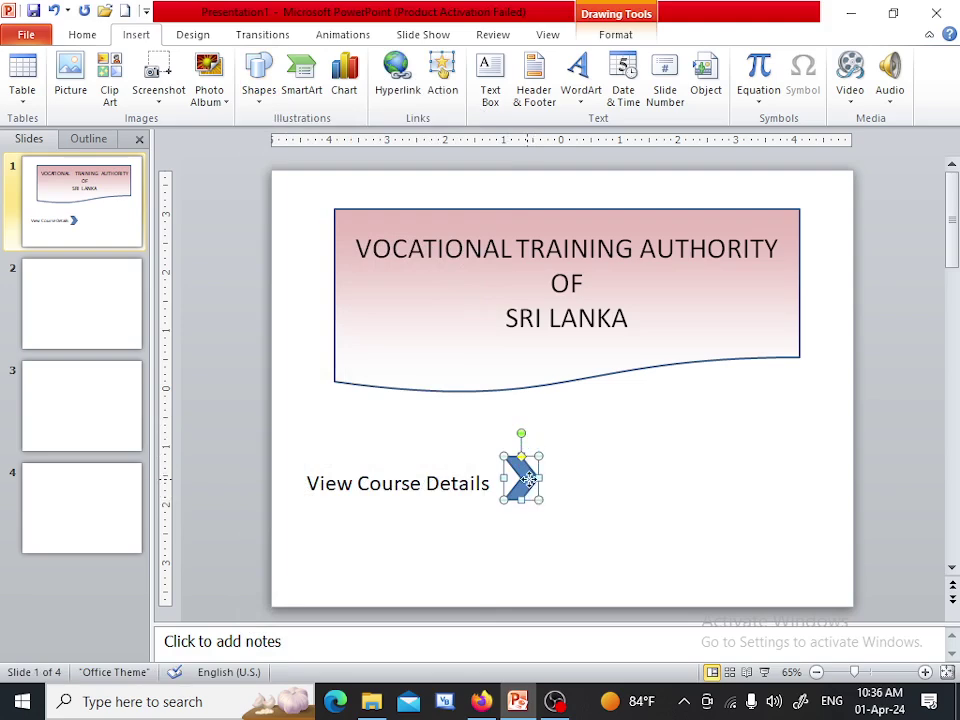
mouse_move(532, 484)
mouse_down()
mouse_move(563, 478)
mouse_move(606, 490)
mouse_up()
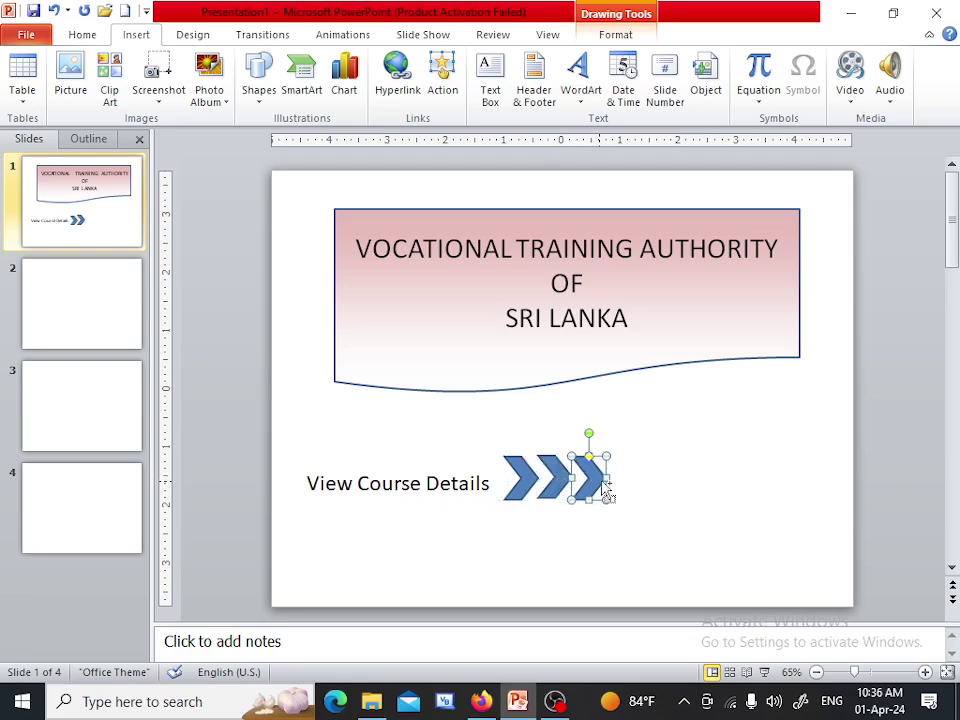
Select all three chevrons and group them into one object
click(698, 549)
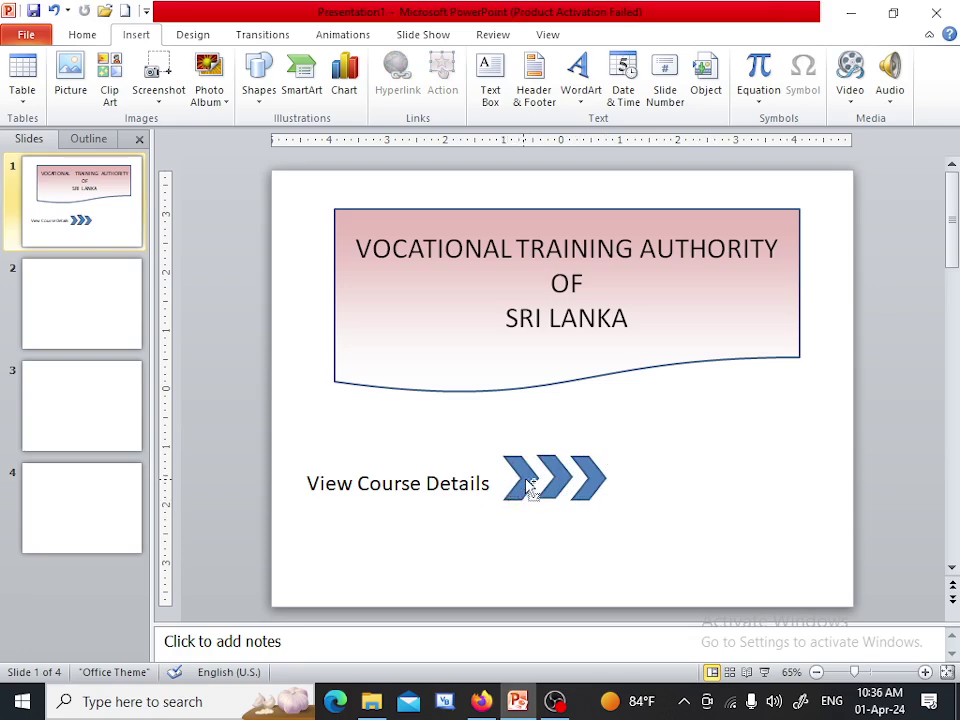
click(528, 484)
shift+click(568, 484)
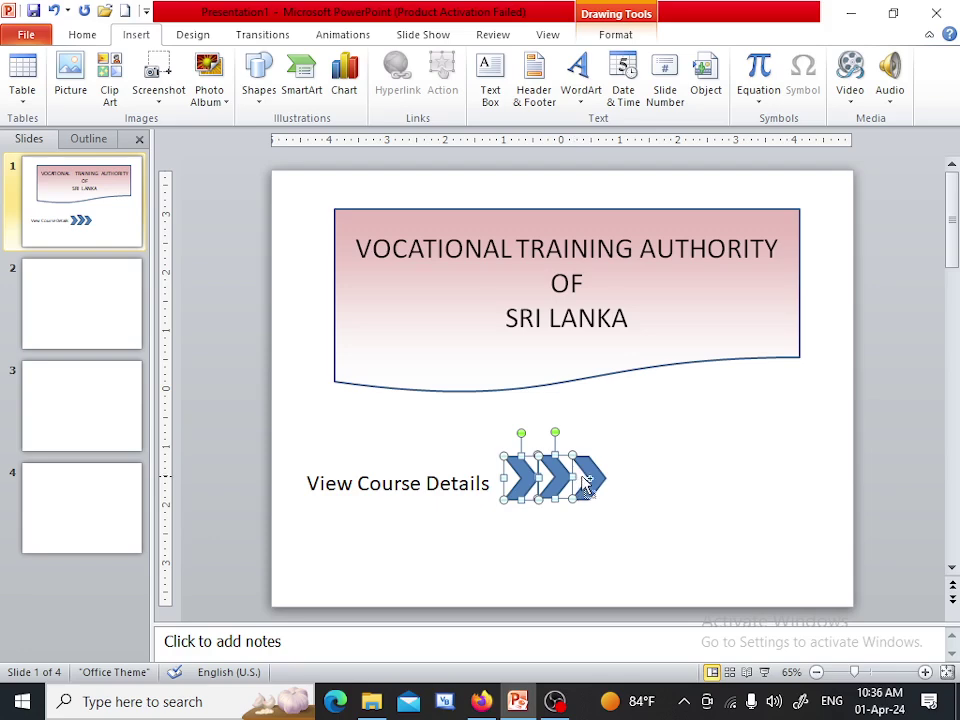
shift+click(592, 480)
click(616, 35)
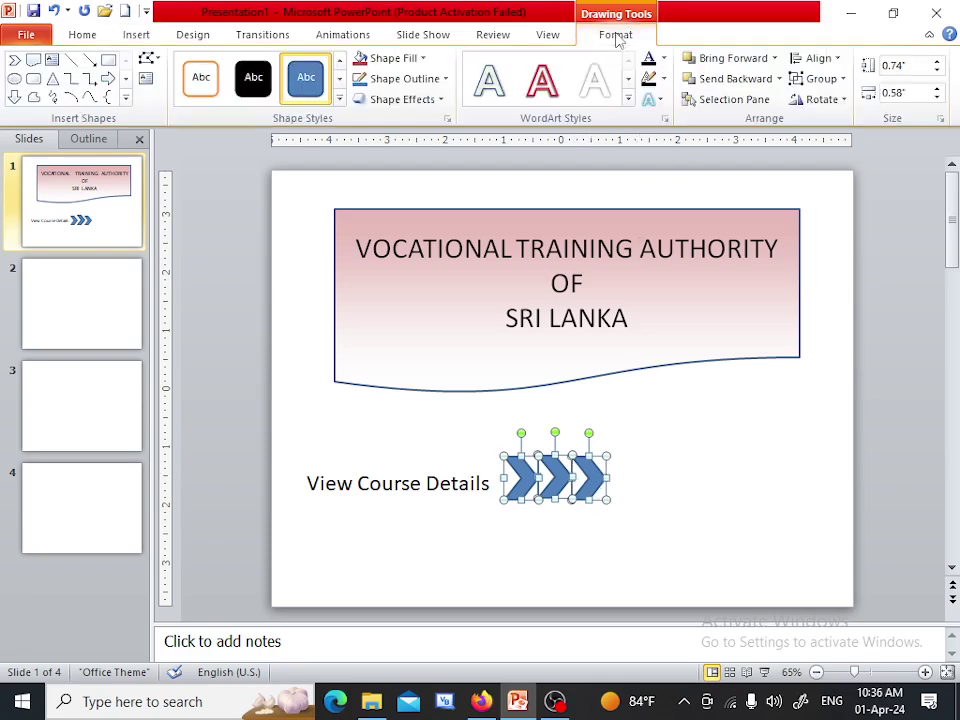
click(820, 78)
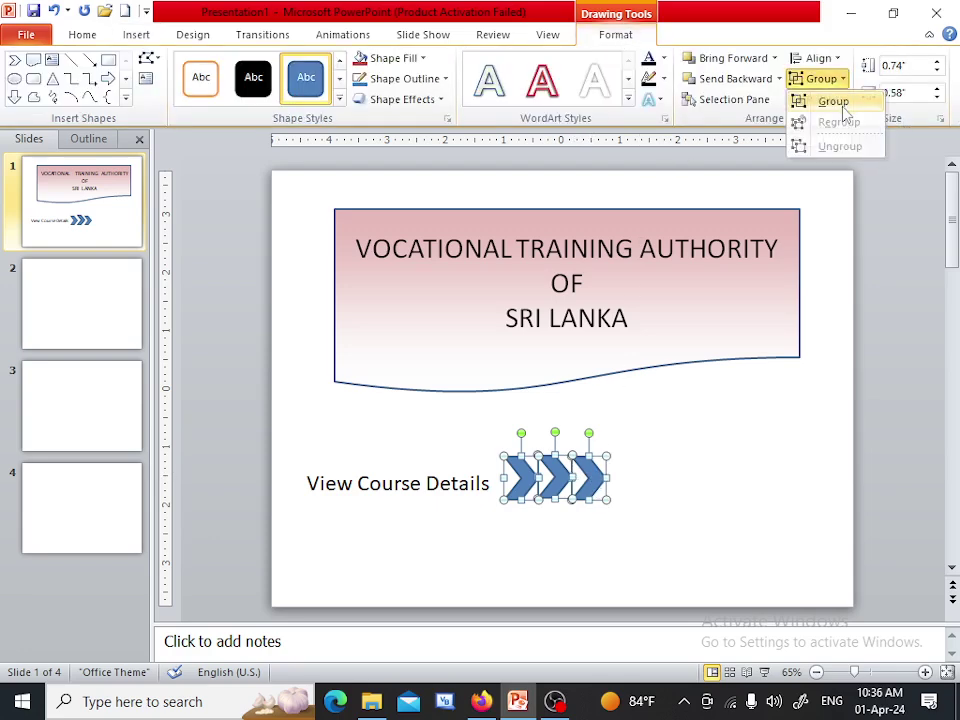
click(830, 100)
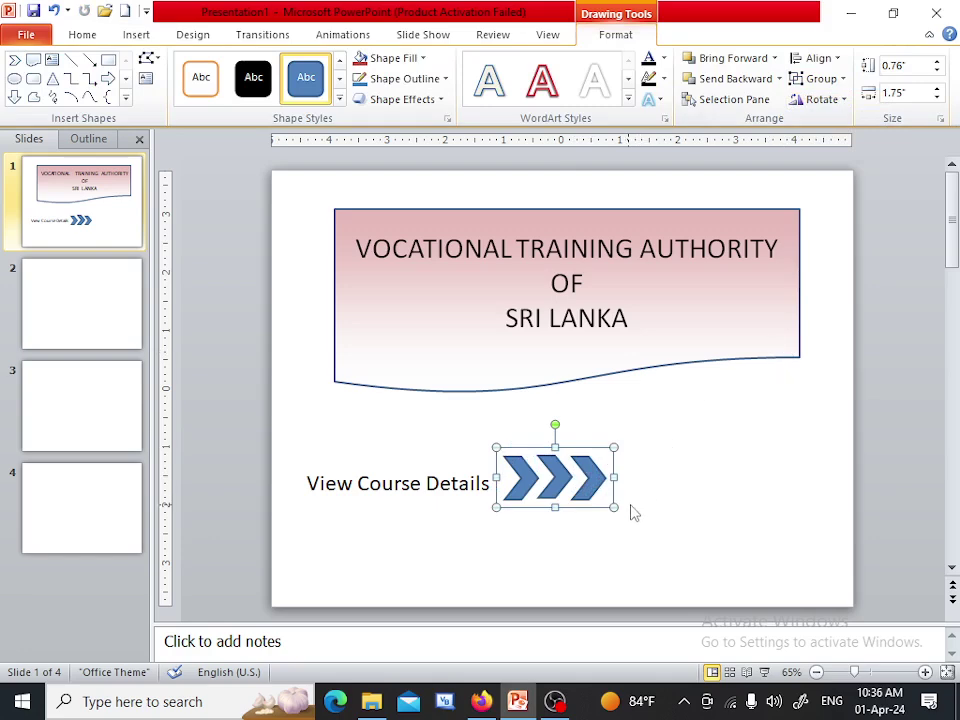
Shrink the chevron group to 0.56" by 1.16" beside the text, then bring up the reference PDF
mouse_move(613, 507)
mouse_down()
mouse_move(581, 497)
mouse_move(577, 505)
mouse_up()
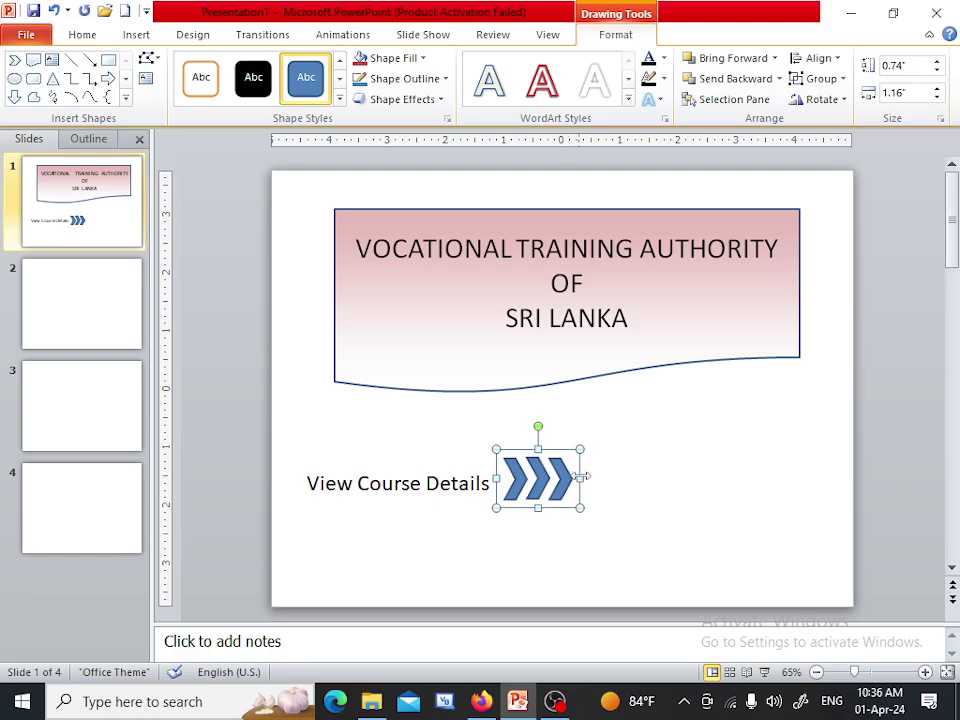
key(Left)
key(Left)
key(Left)
key(Down)
key(Down)
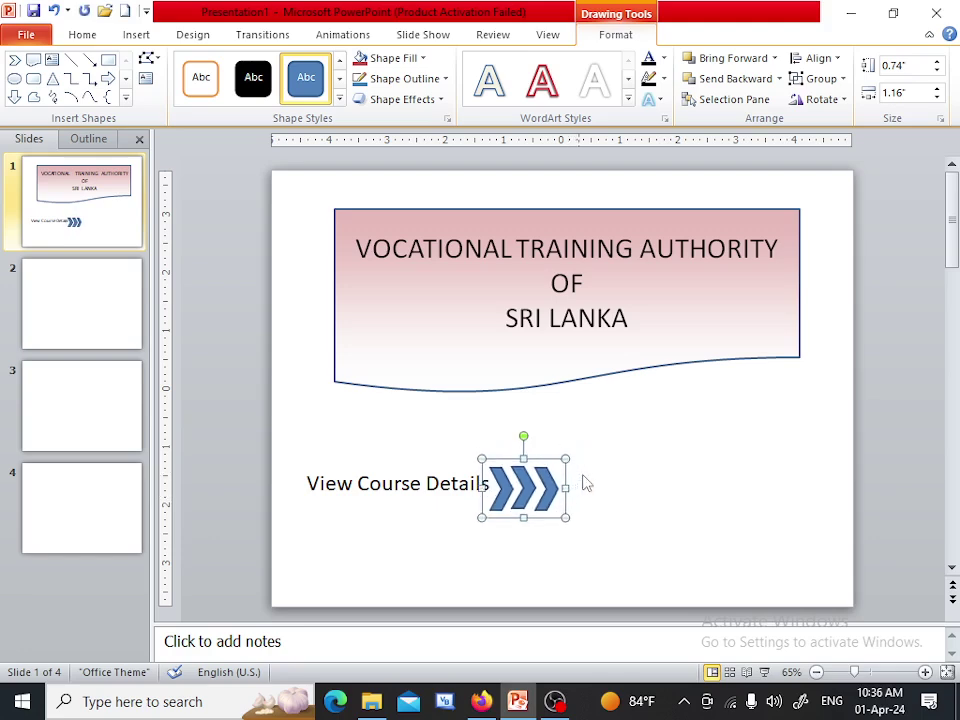
click(605, 483)
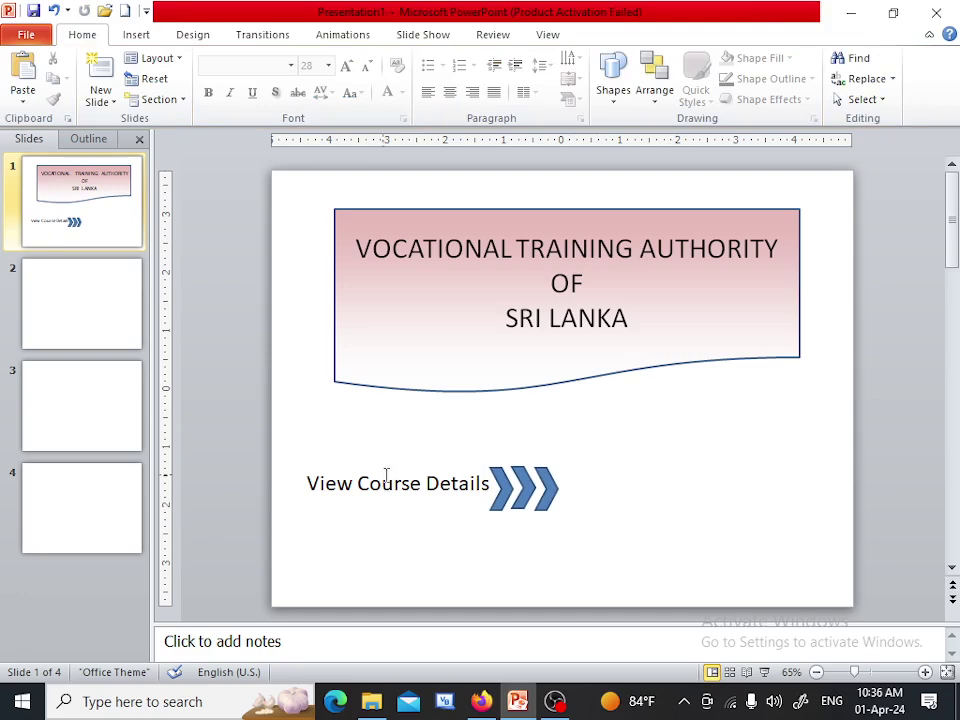
click(510, 488)
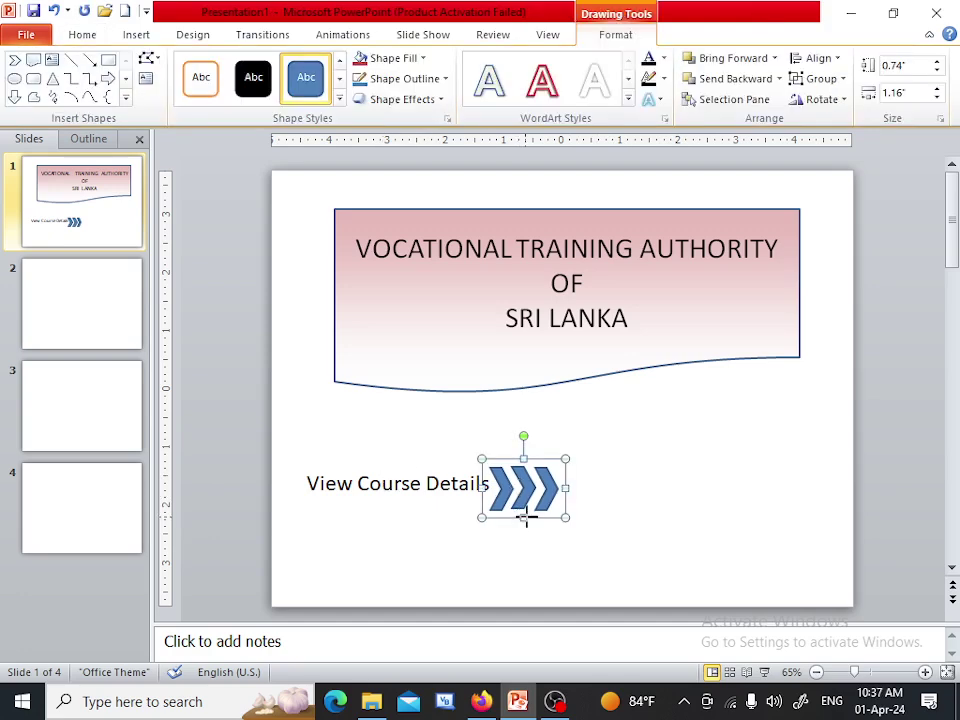
drag(523, 517, 525, 507)
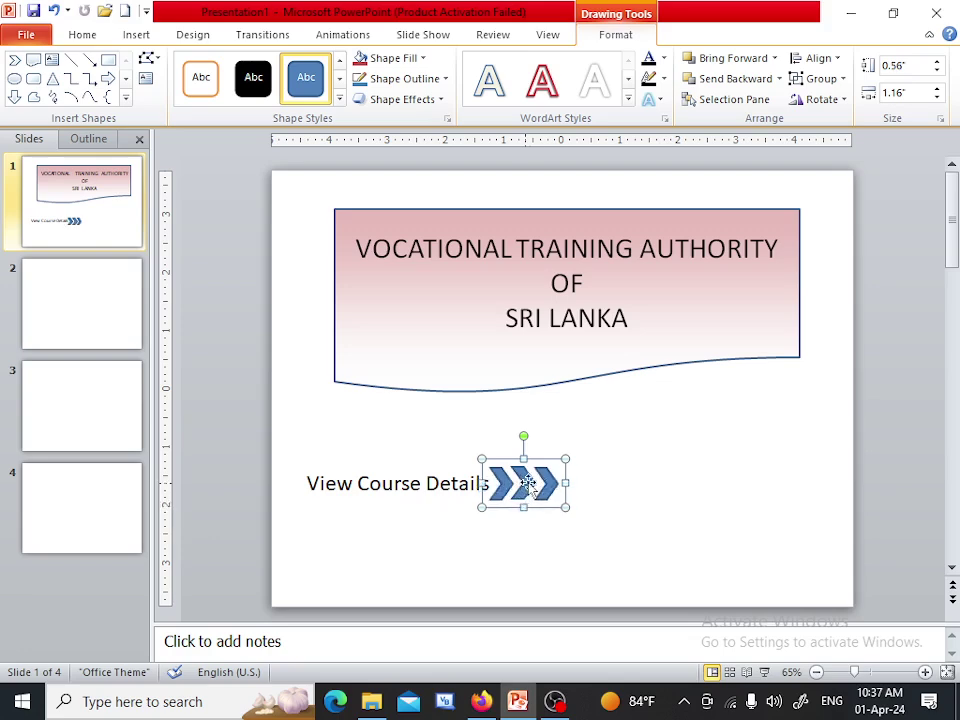
click(628, 483)
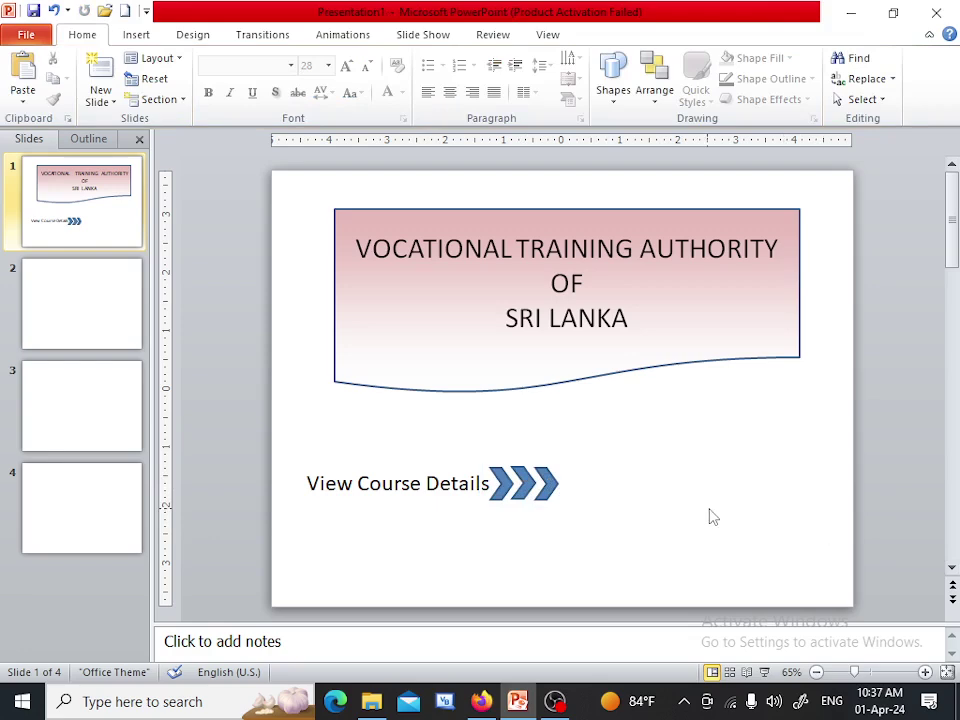
click(481, 701)
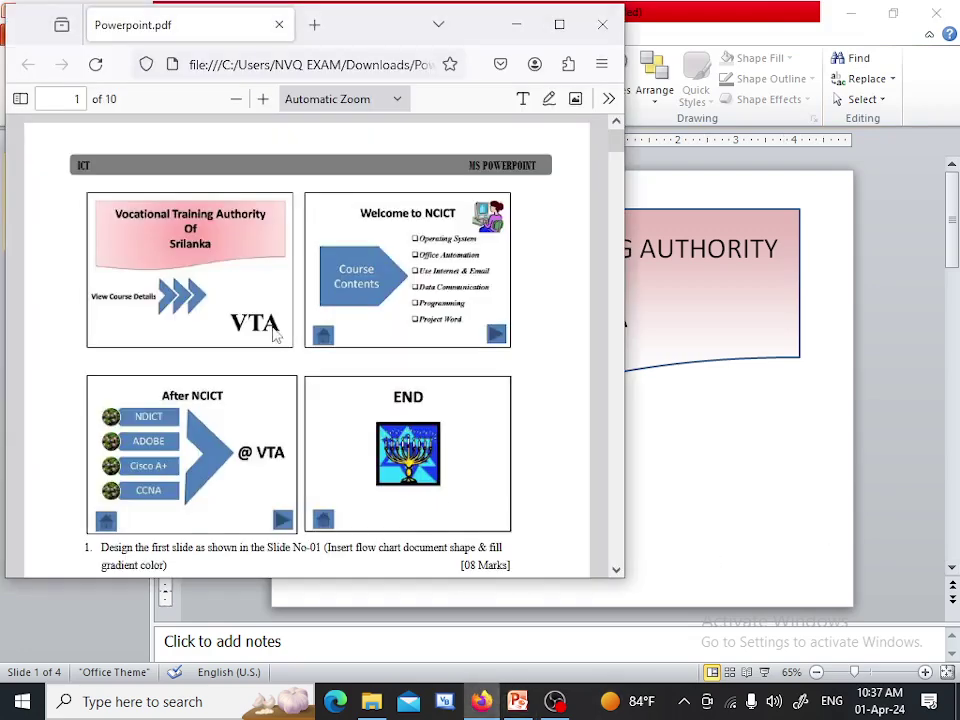
Place a grey WordArt reading 'VTA' right of the chevrons and compare with the PDF
click(517, 701)
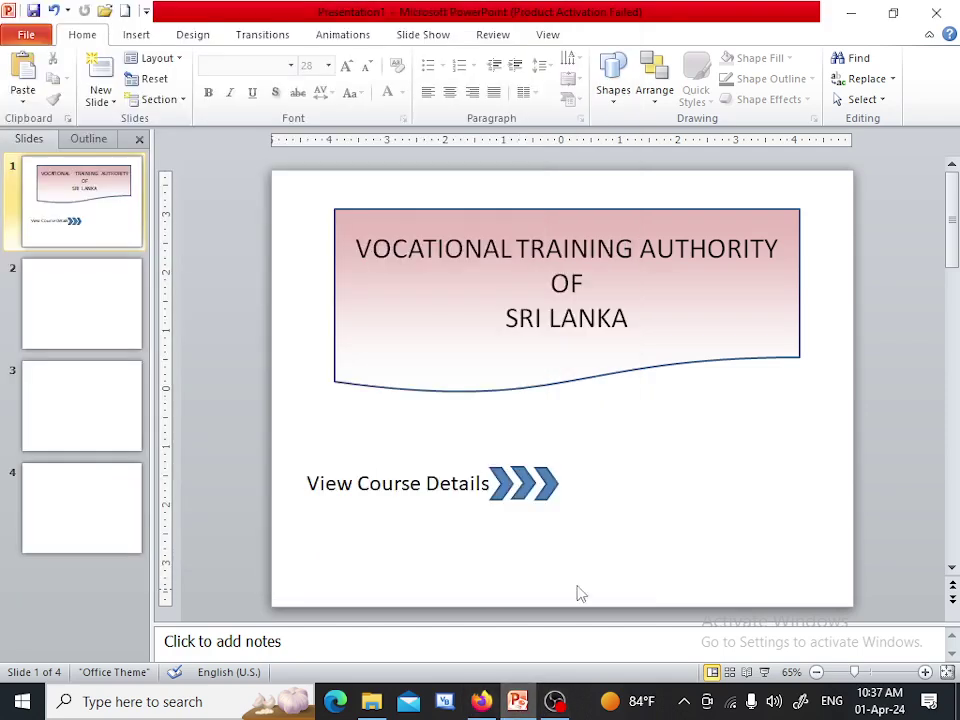
click(136, 37)
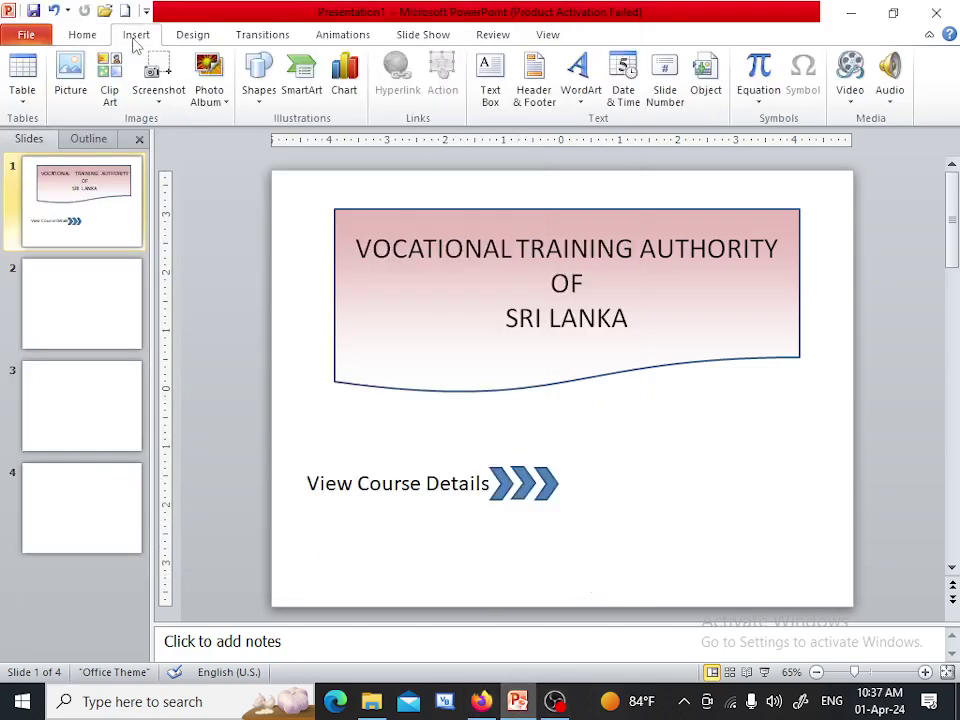
click(583, 90)
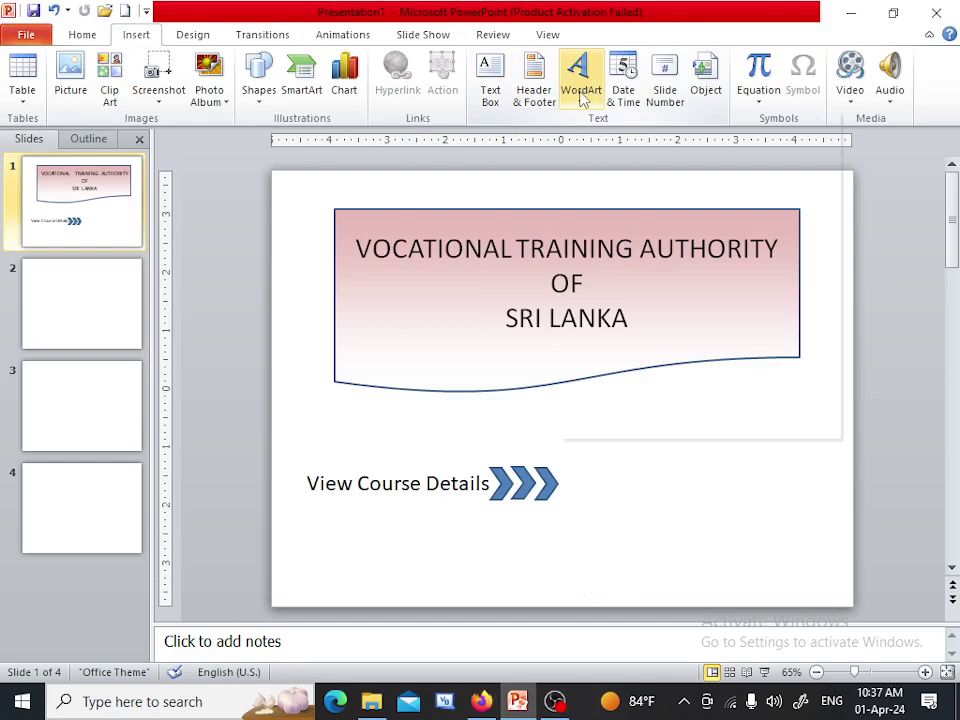
click(694, 298)
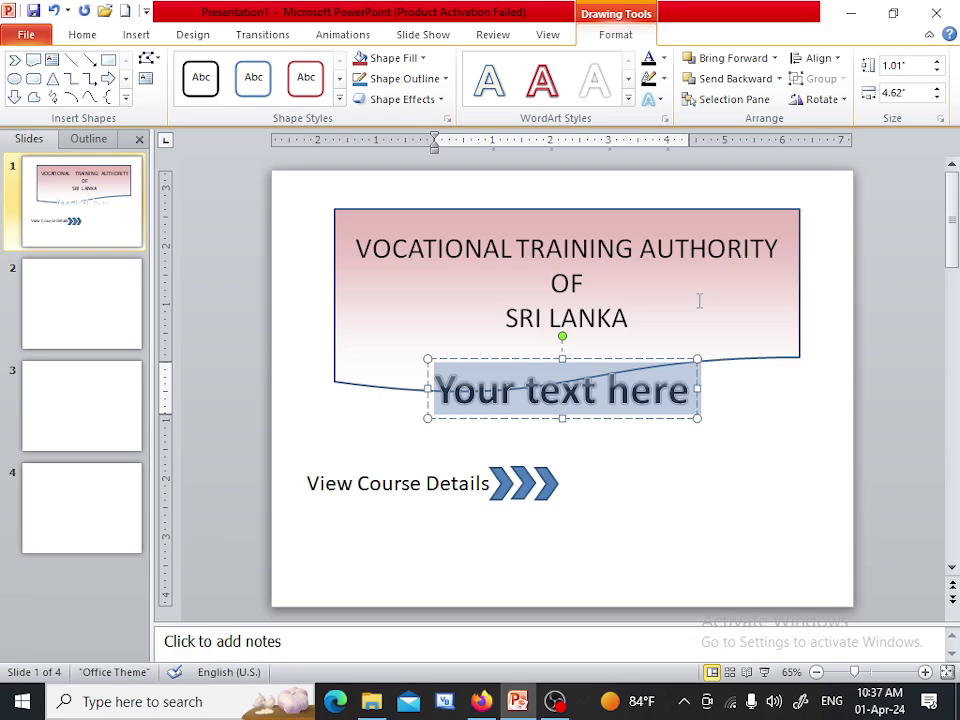
text(VTA)
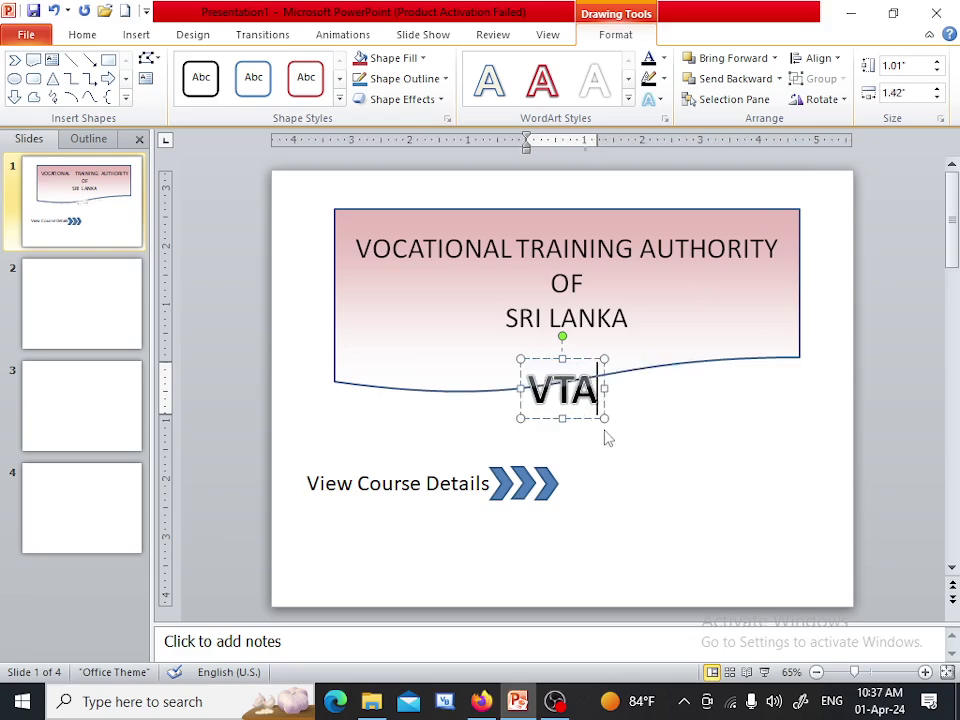
mouse_move(589, 411)
mouse_down()
mouse_move(680, 517)
mouse_move(698, 509)
mouse_up()
click(695, 560)
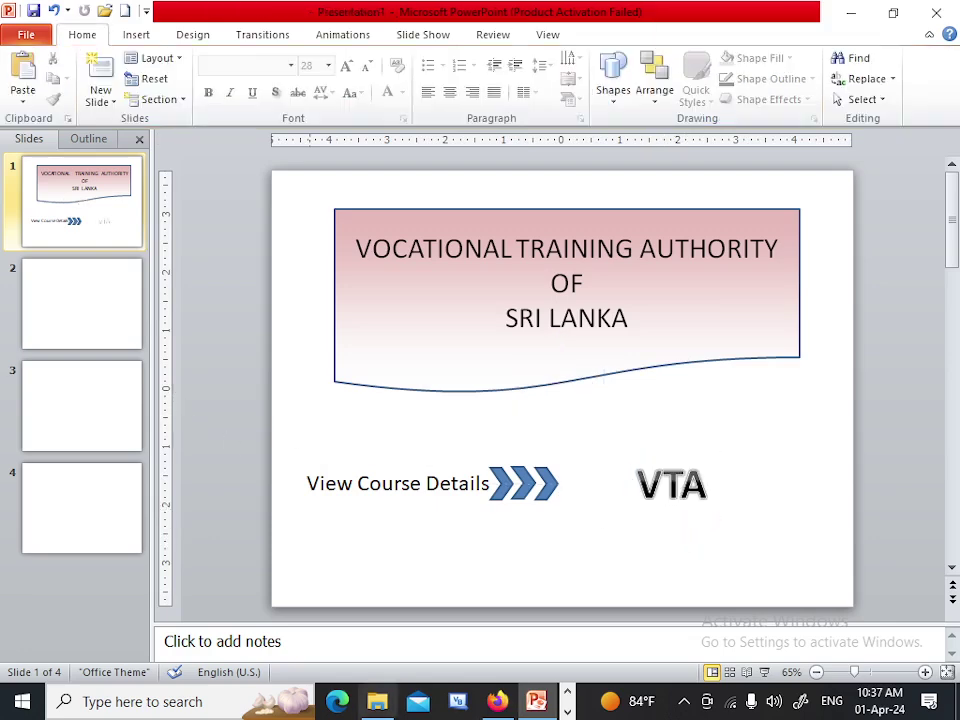
key(alt+Tab)
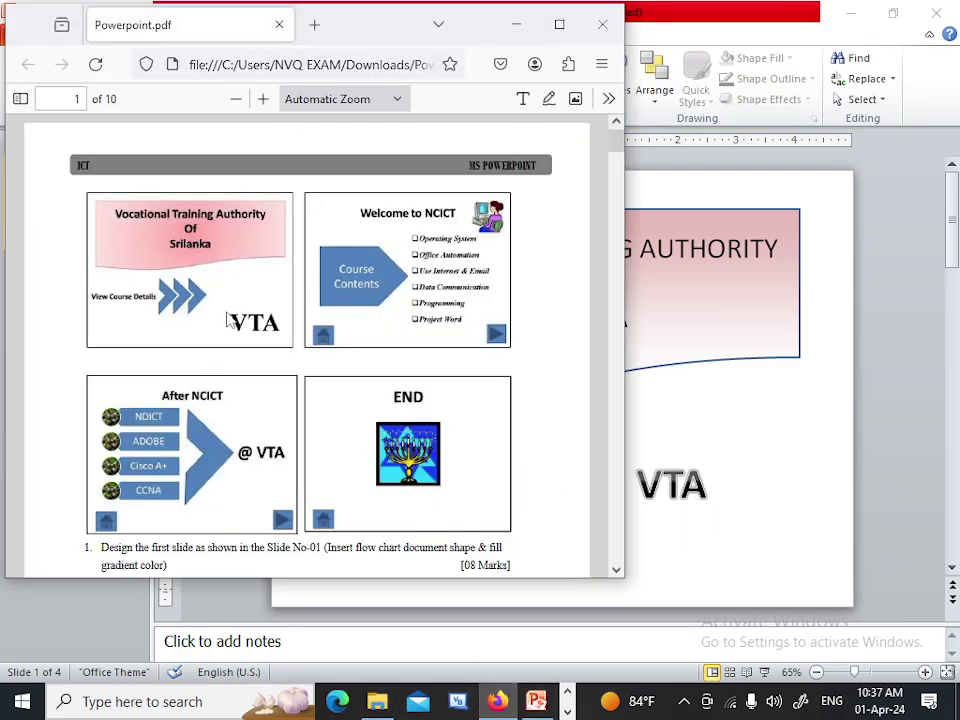
click(798, 435)
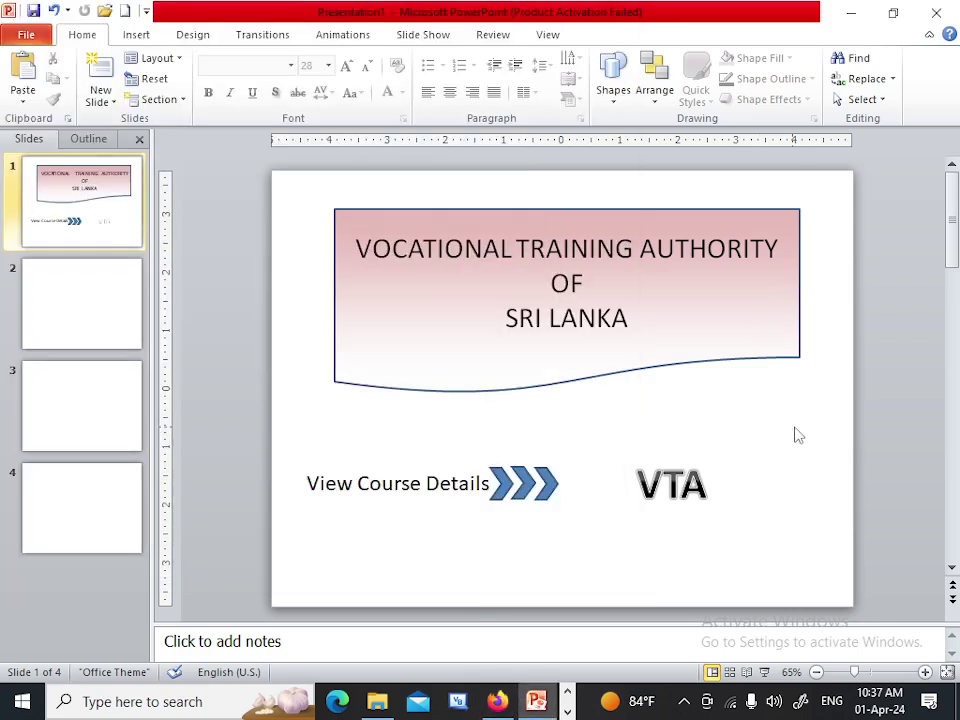
Make the title 'VOCATIONAL TRAINING AUTHORITY OF SRI LANKA' bold
drag(362, 247, 651, 326)
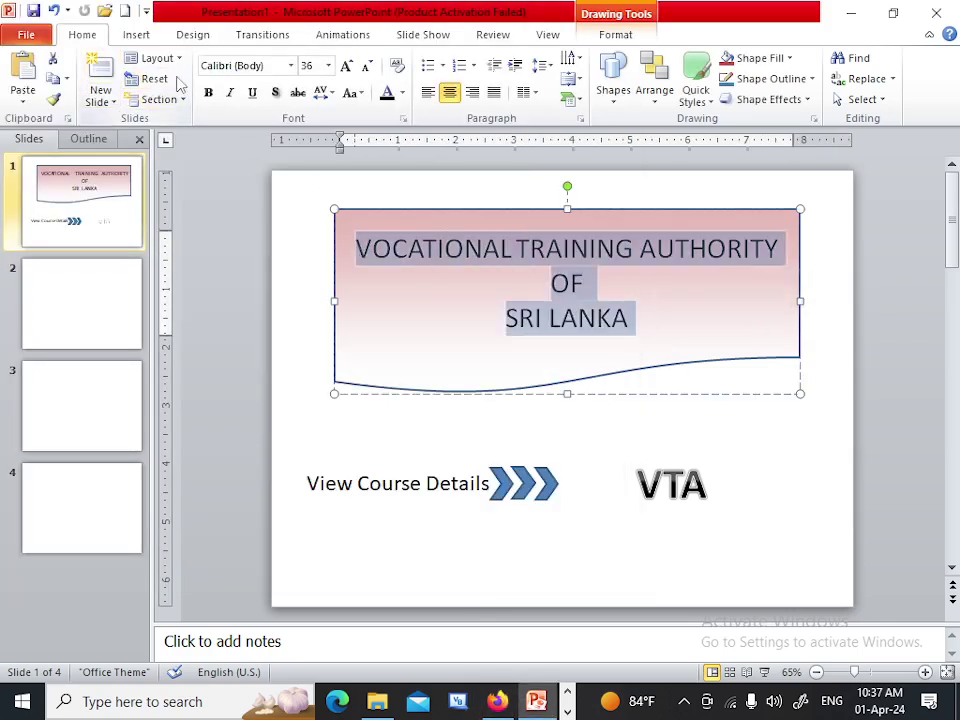
click(208, 92)
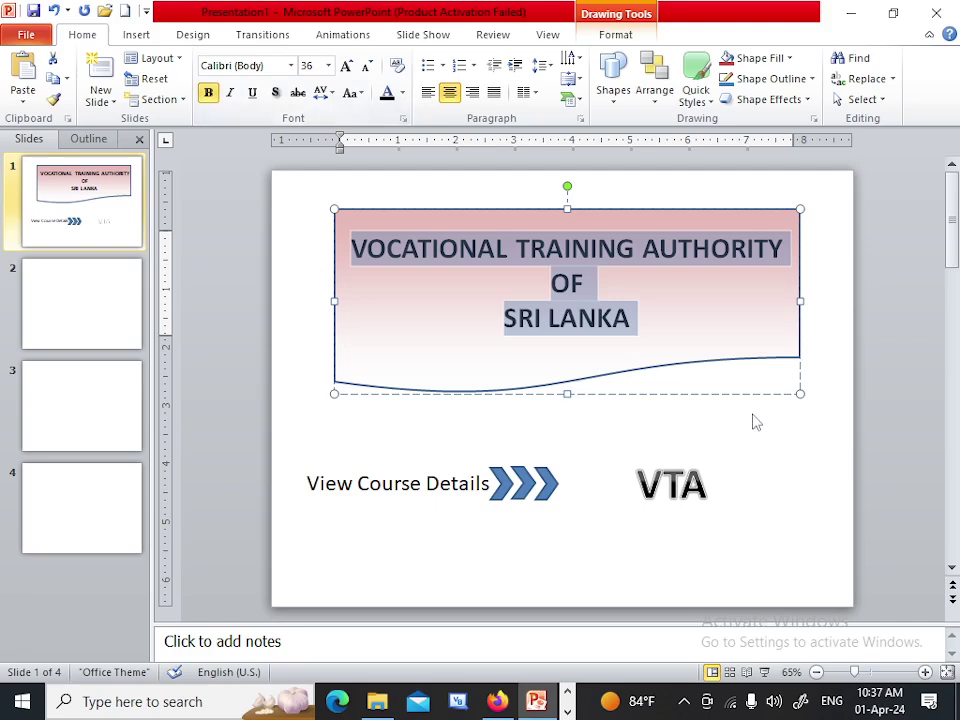
click(790, 425)
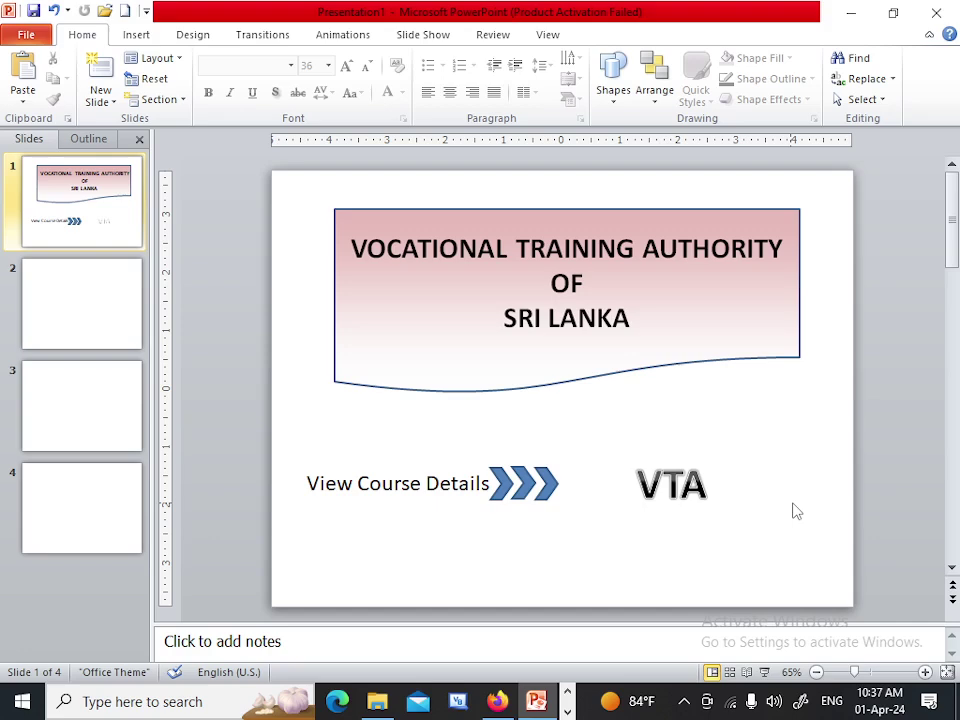
Scroll through the reference PDF's task list, then return to the presentation
click(496, 702)
scroll(376, 516, down, 5)
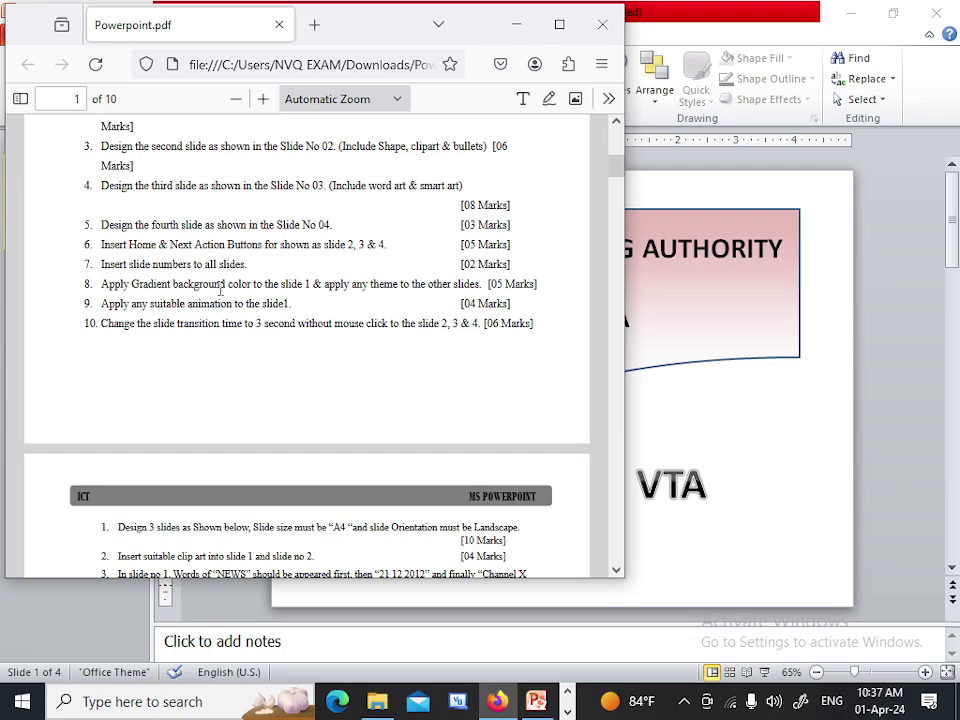
click(817, 430)
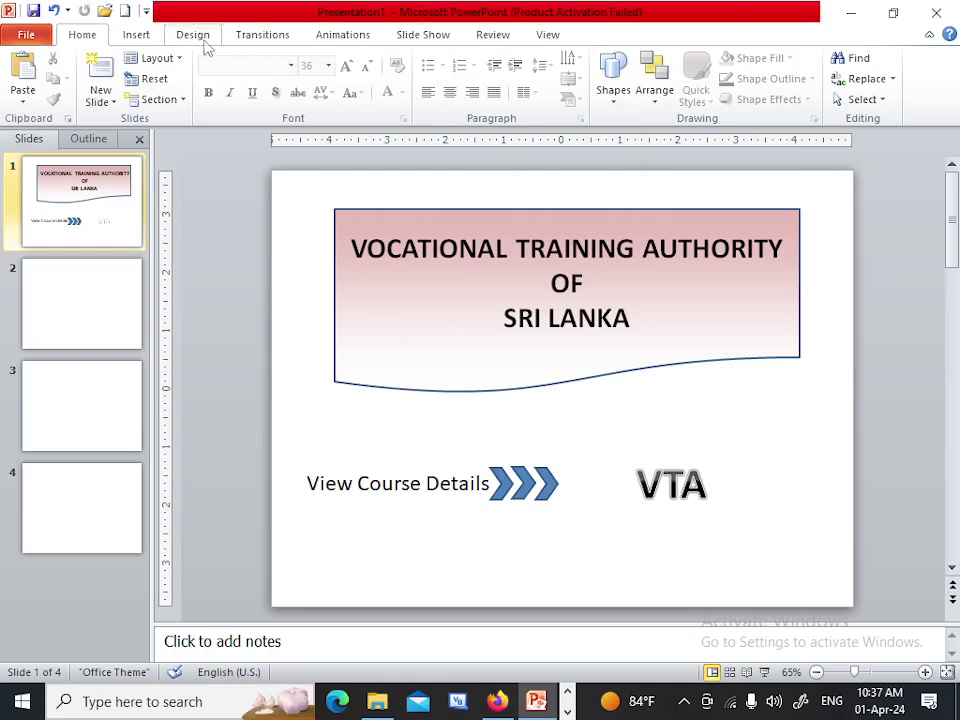
click(136, 35)
Give slide 1 a linear 90° gradient background, blue at the top fading to white
click(193, 35)
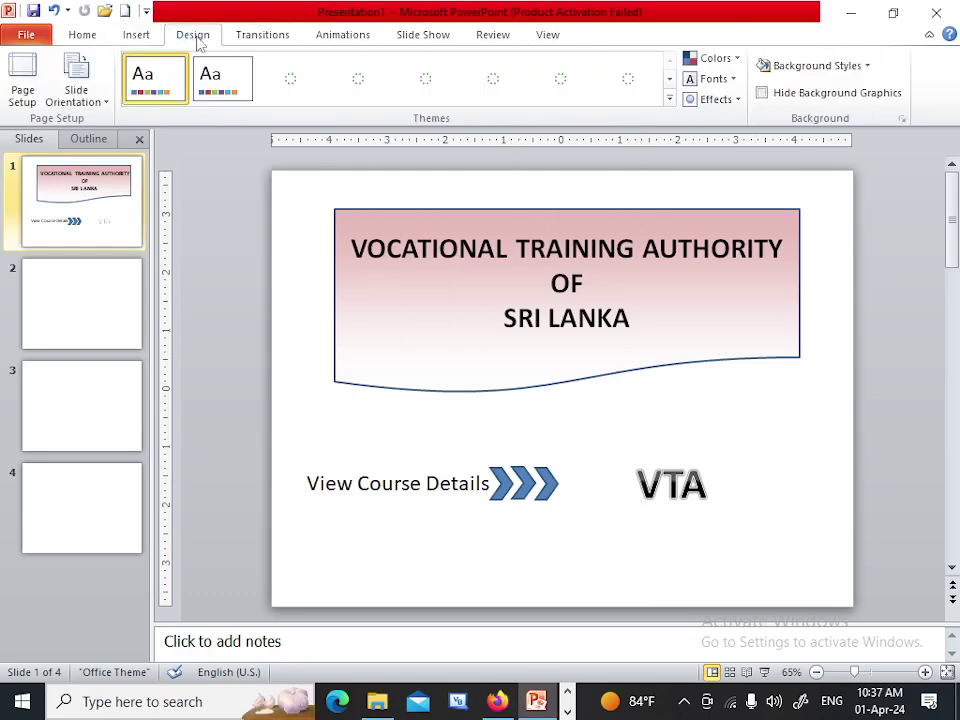
click(903, 120)
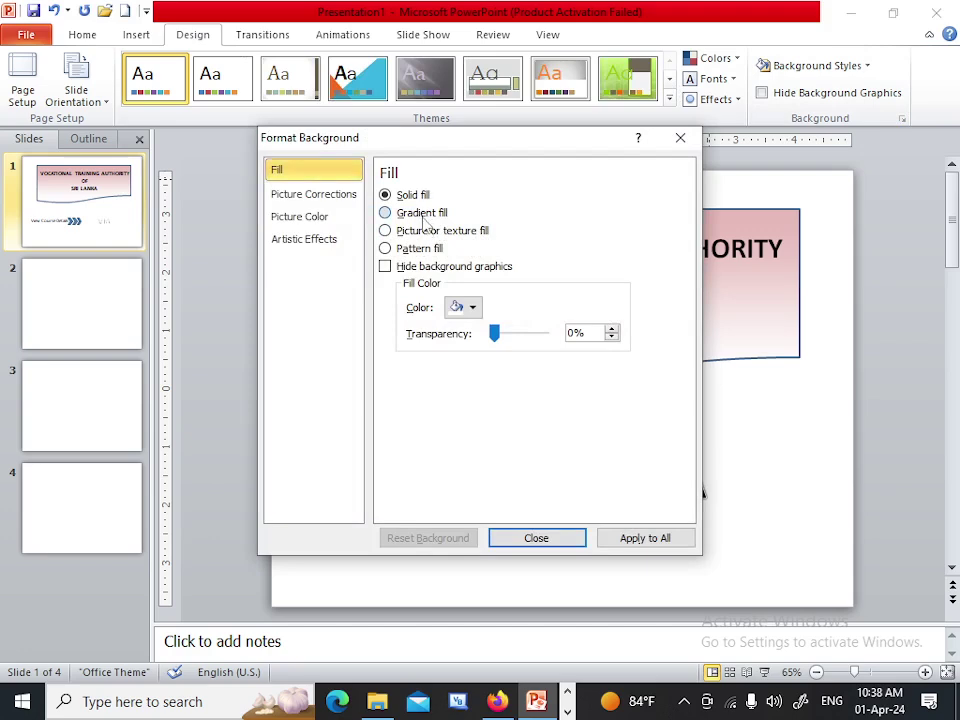
click(422, 214)
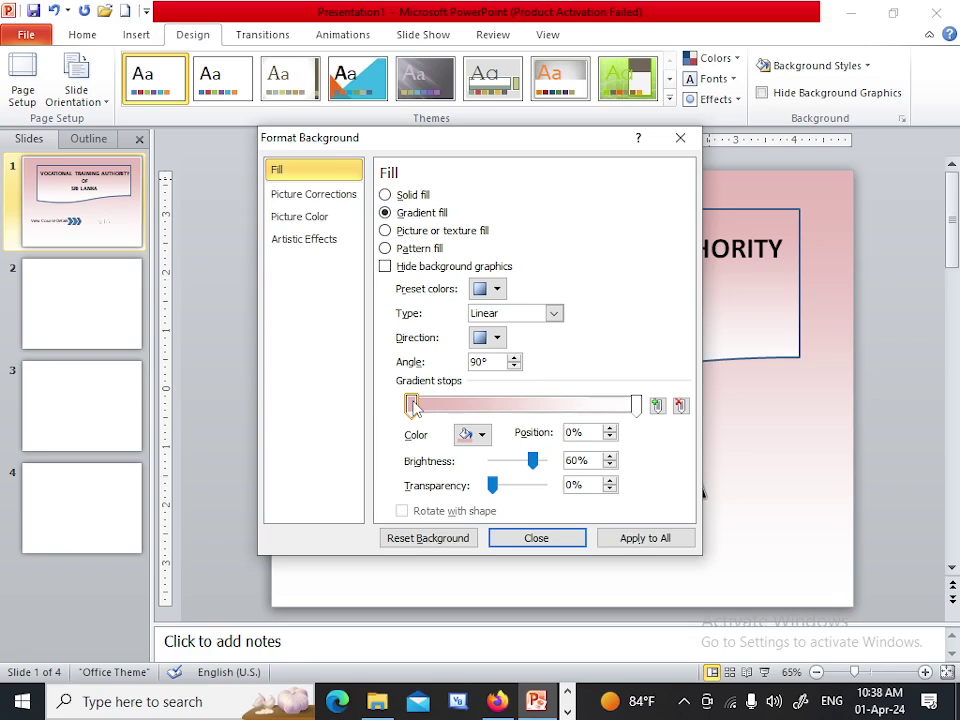
click(468, 436)
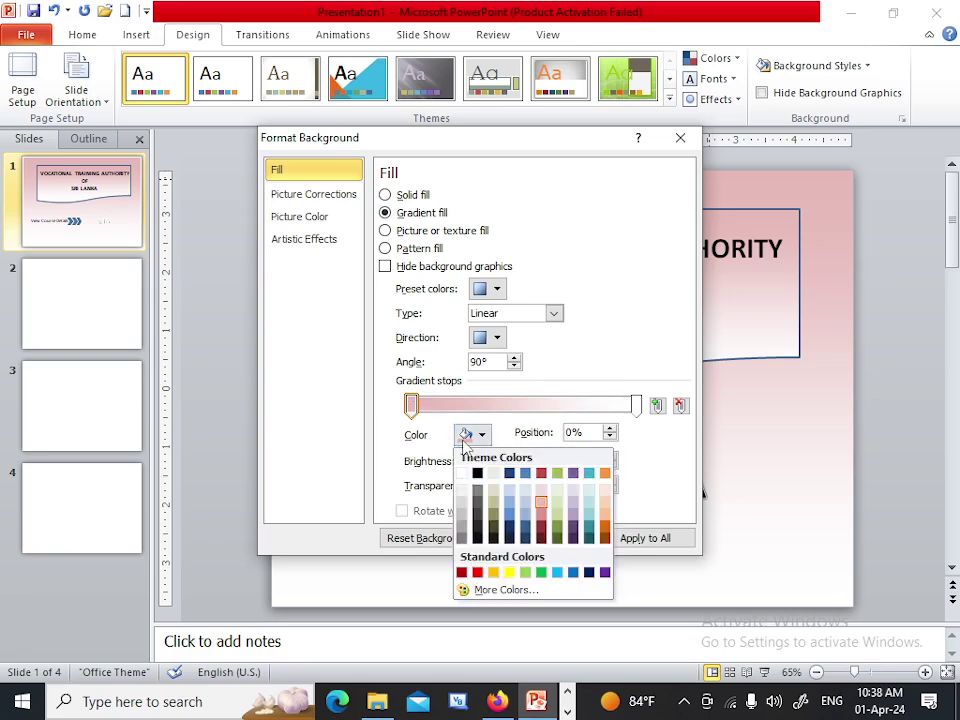
click(511, 516)
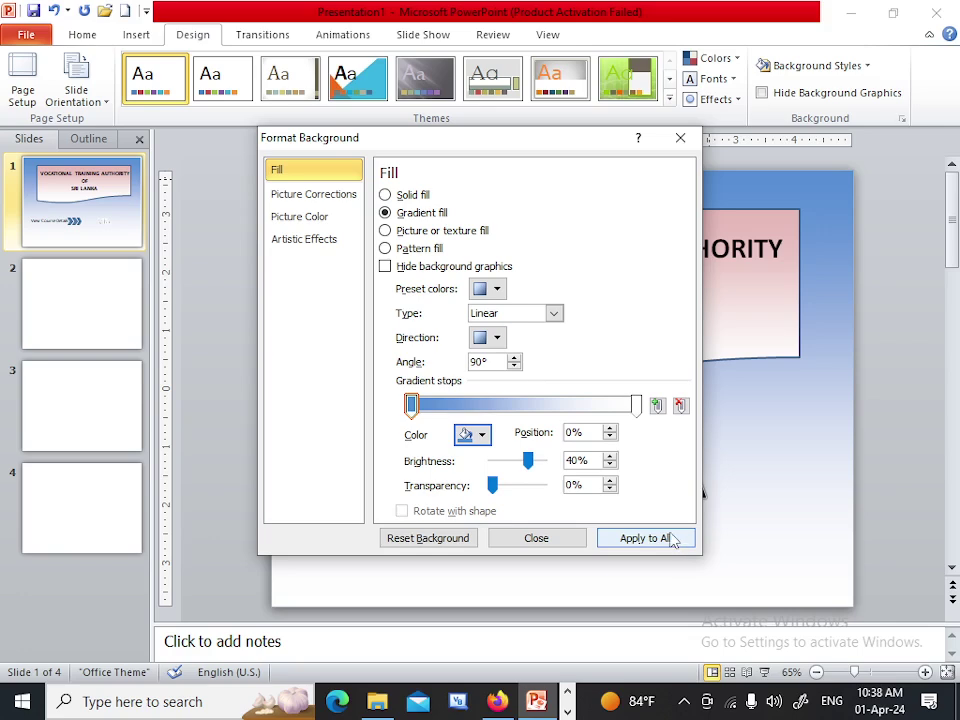
click(540, 541)
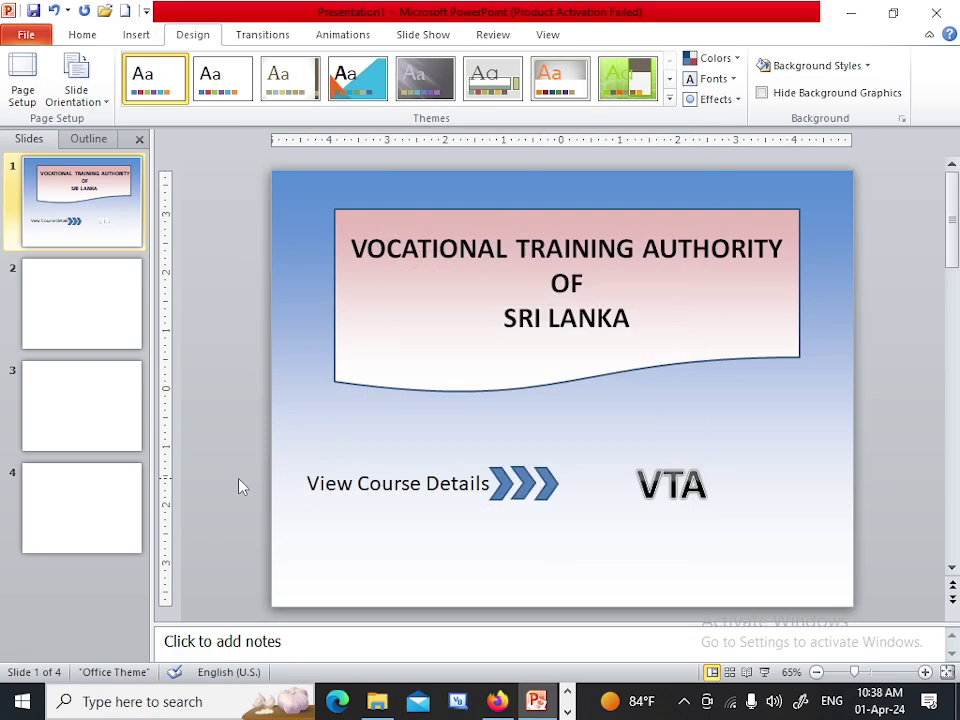
Apply the Flow theme to slides 2–4 only
click(102, 306)
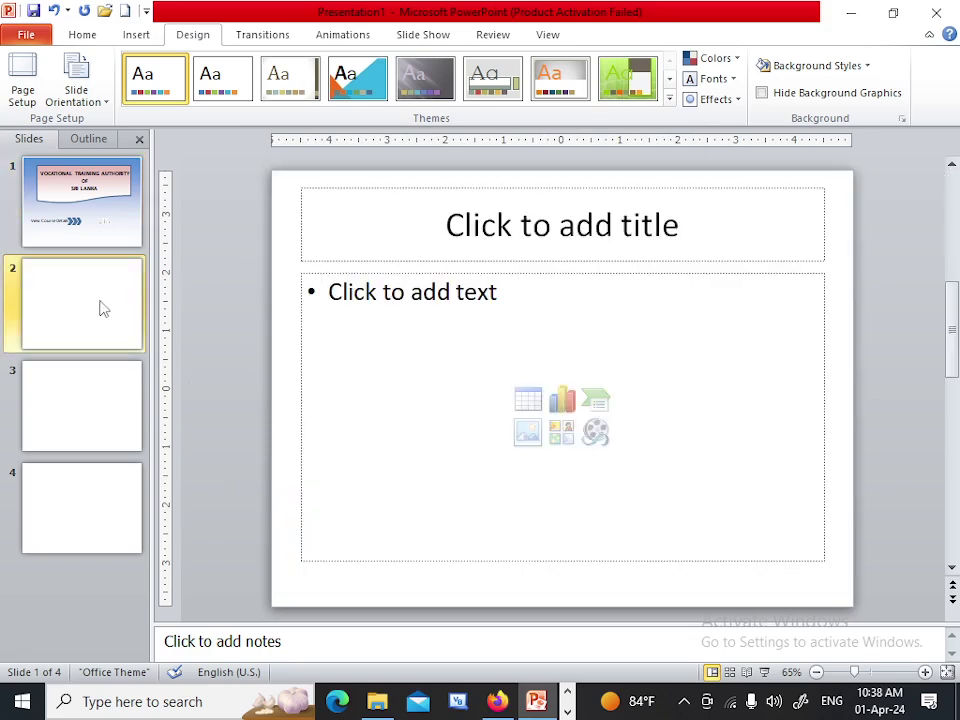
ctrl+click(101, 401)
ctrl+click(105, 510)
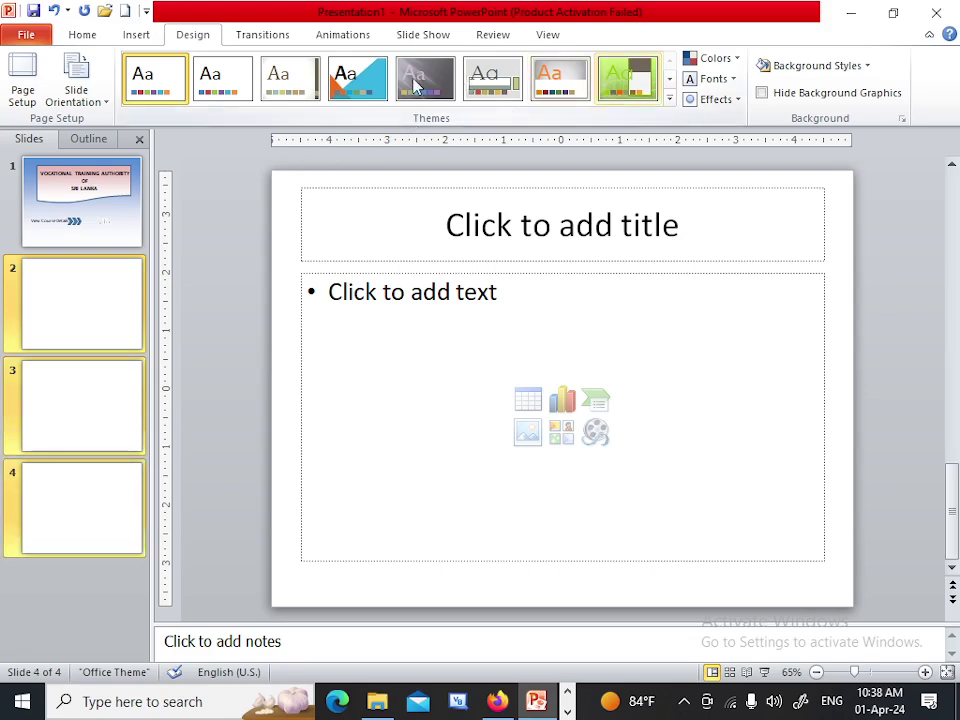
click(669, 101)
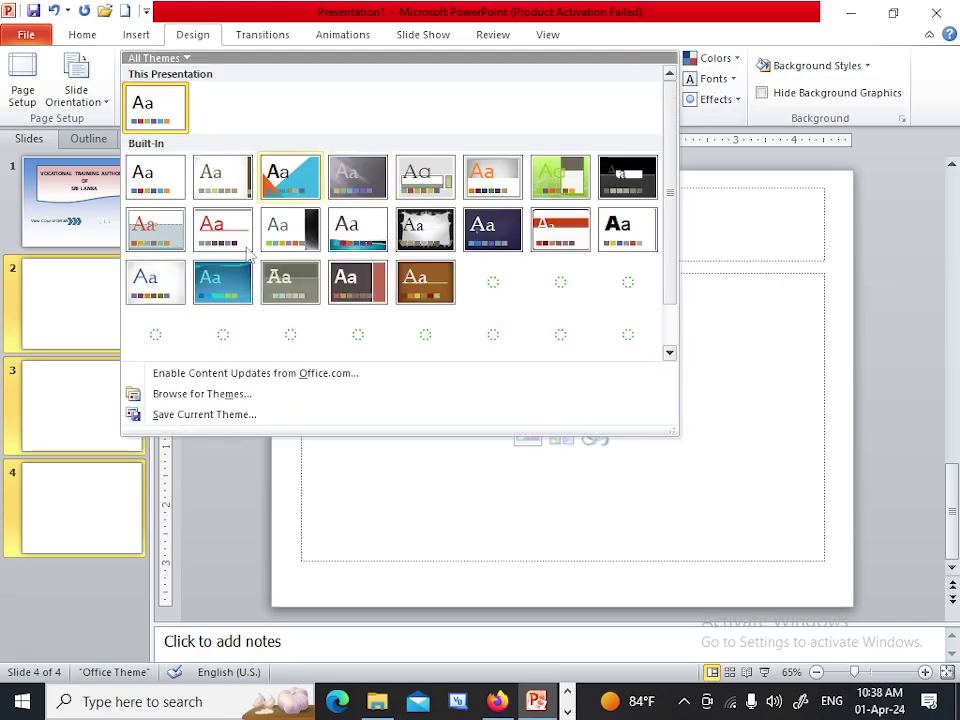
click(232, 287)
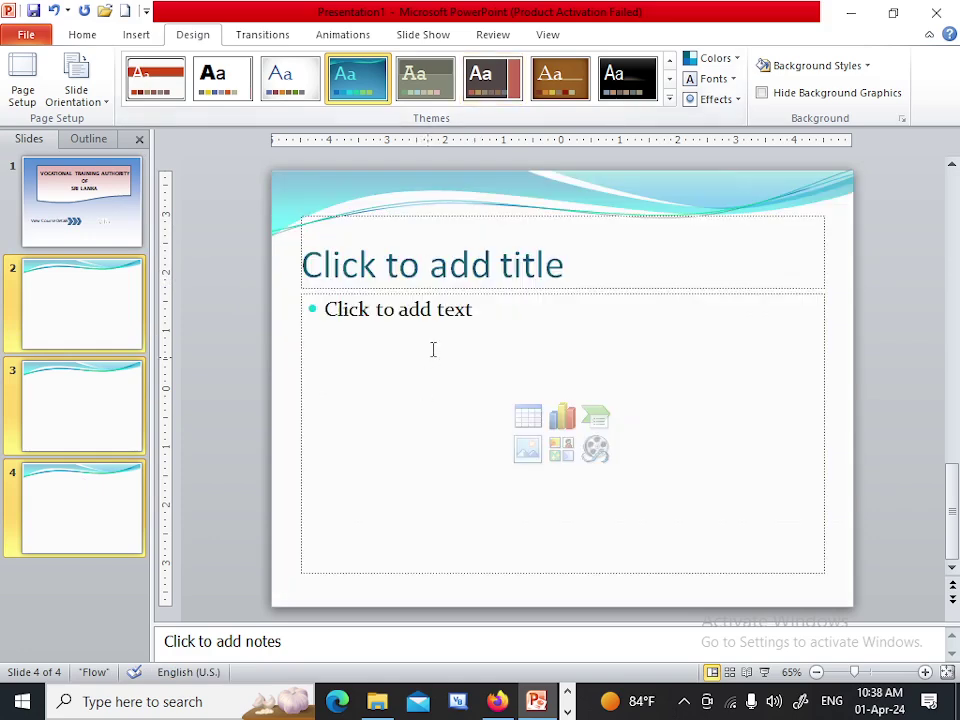
Switch the themed slides to the Office colour scheme and compare slide 1 with slide 2
click(740, 60)
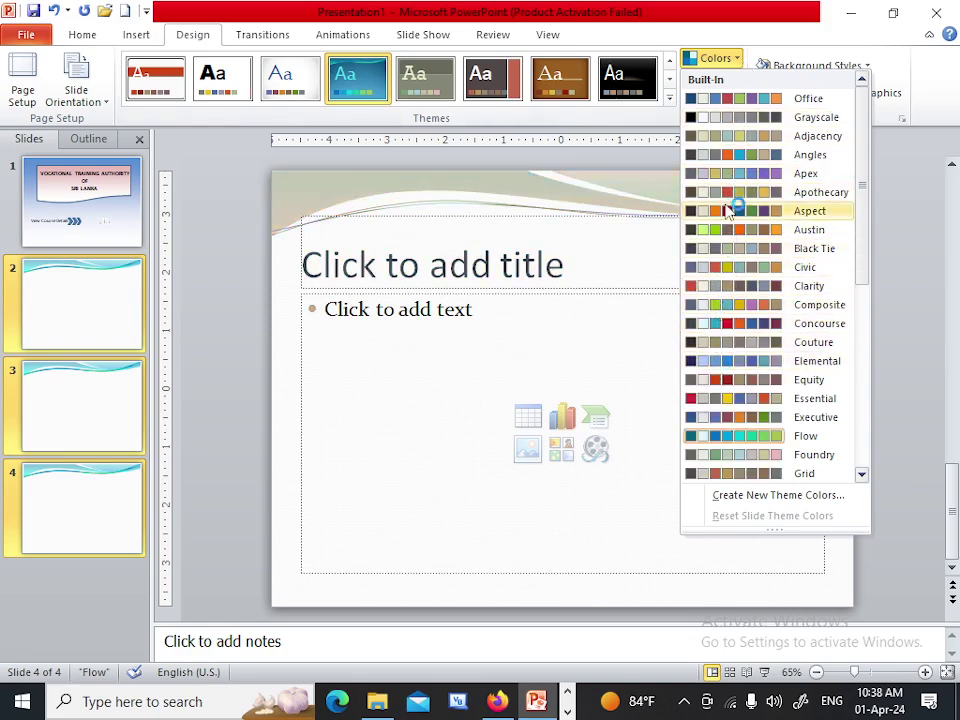
click(728, 98)
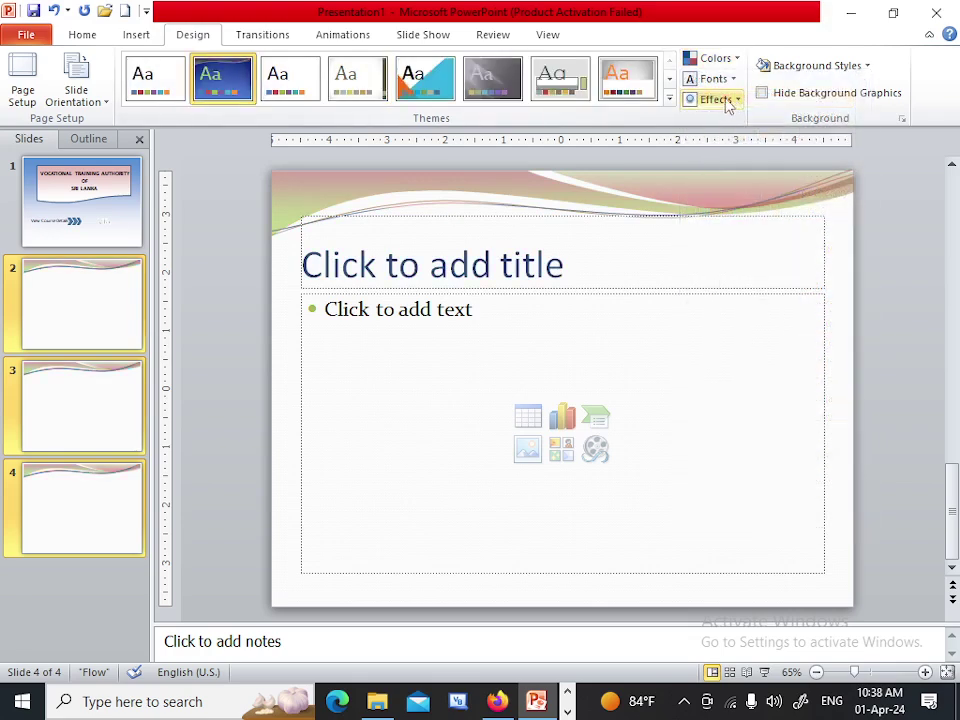
click(563, 319)
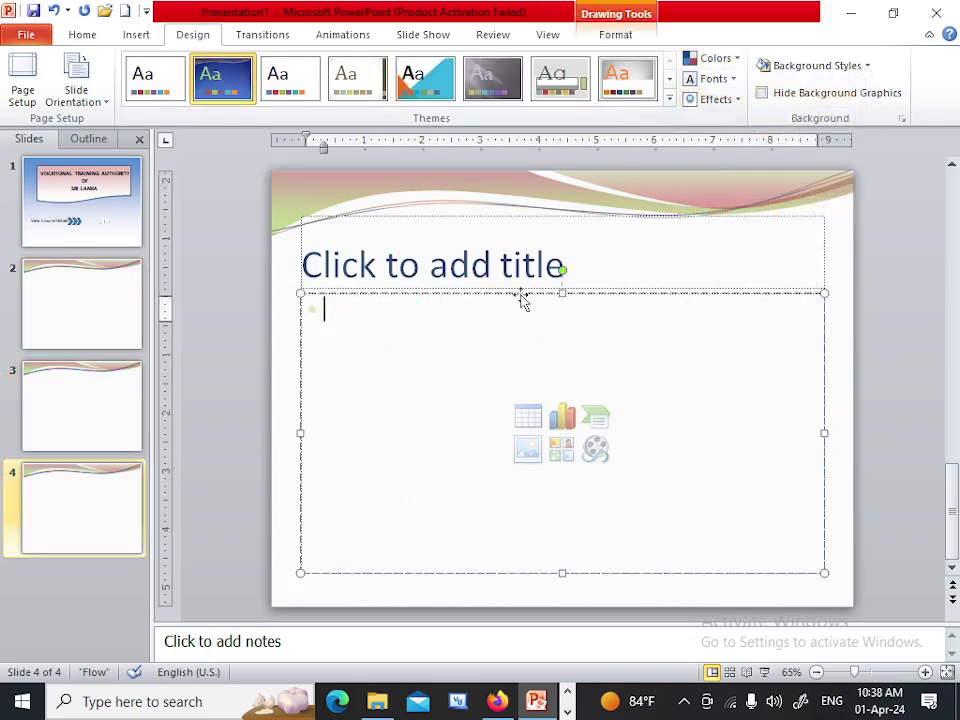
click(75, 330)
click(100, 225)
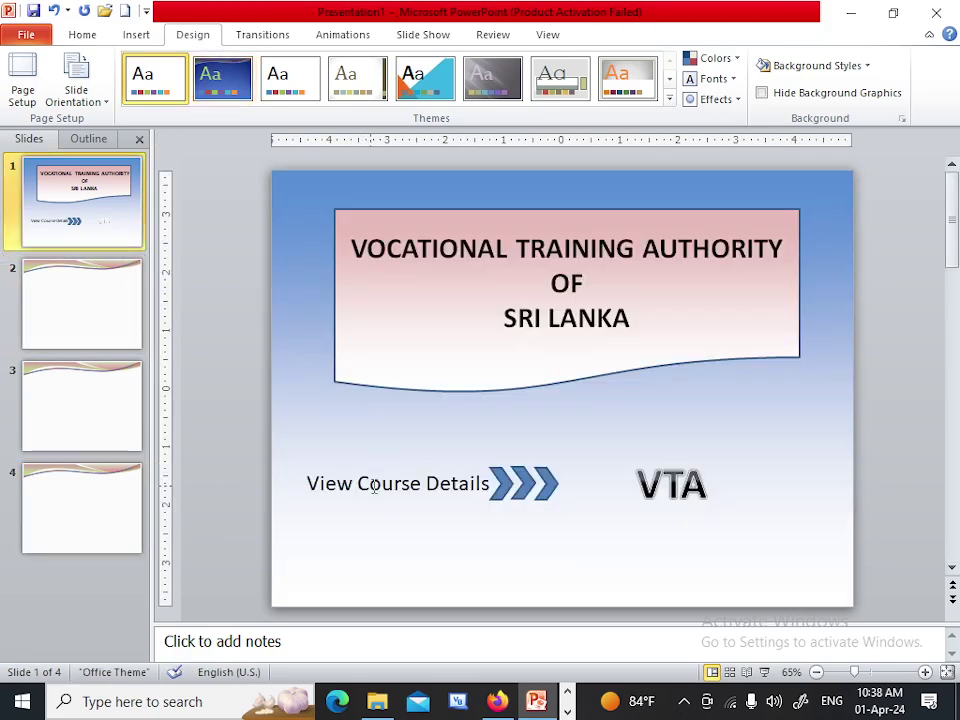
click(90, 330)
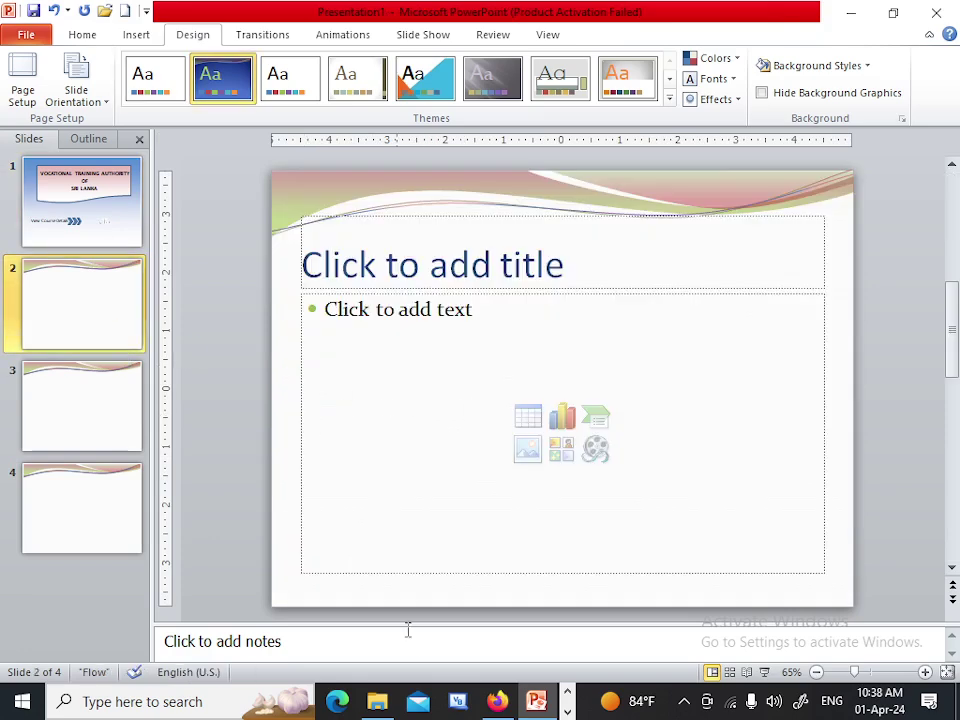
Review the four sample slides in the reference PDF full-screen, then minimize it
click(497, 701)
scroll(228, 224, up, 5)
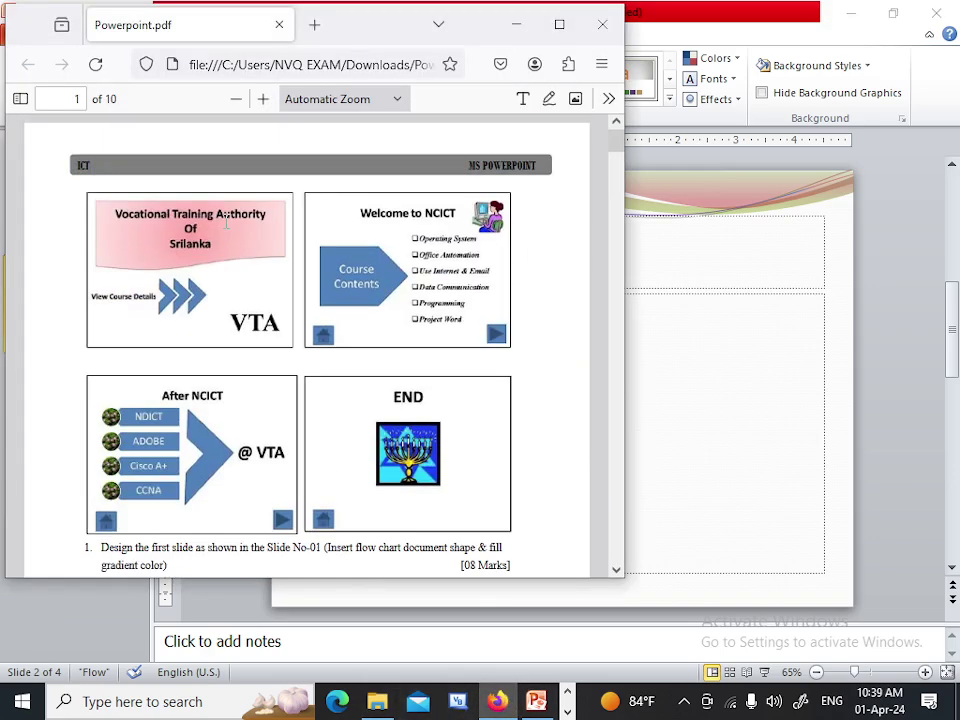
click(560, 25)
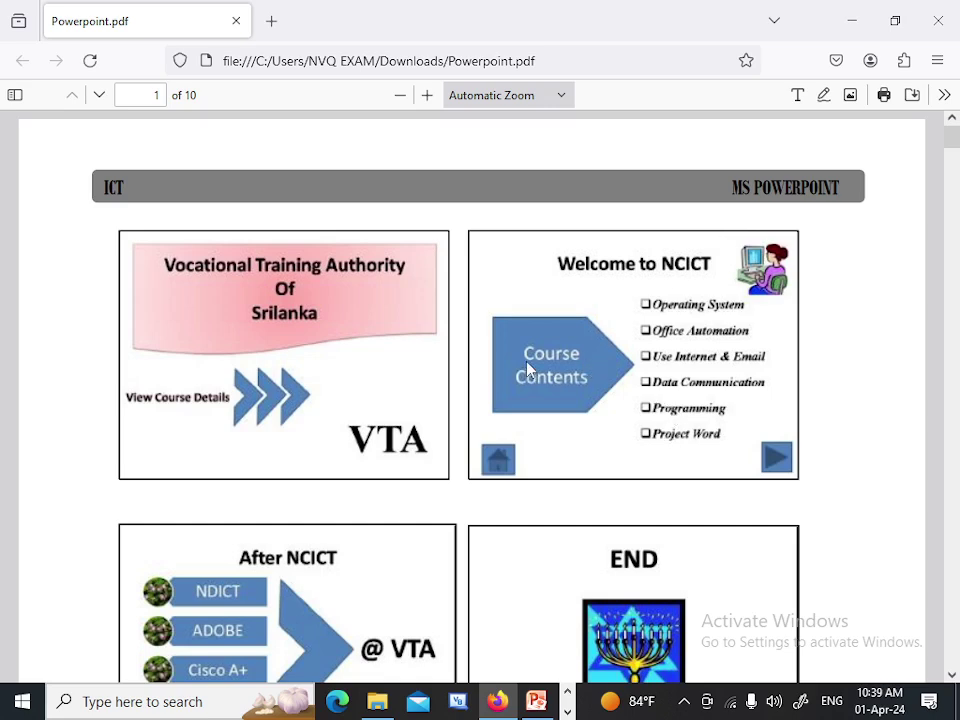
click(850, 22)
Title slide 2 'Welcome to NCICT', correcting the typos along the way
click(446, 265)
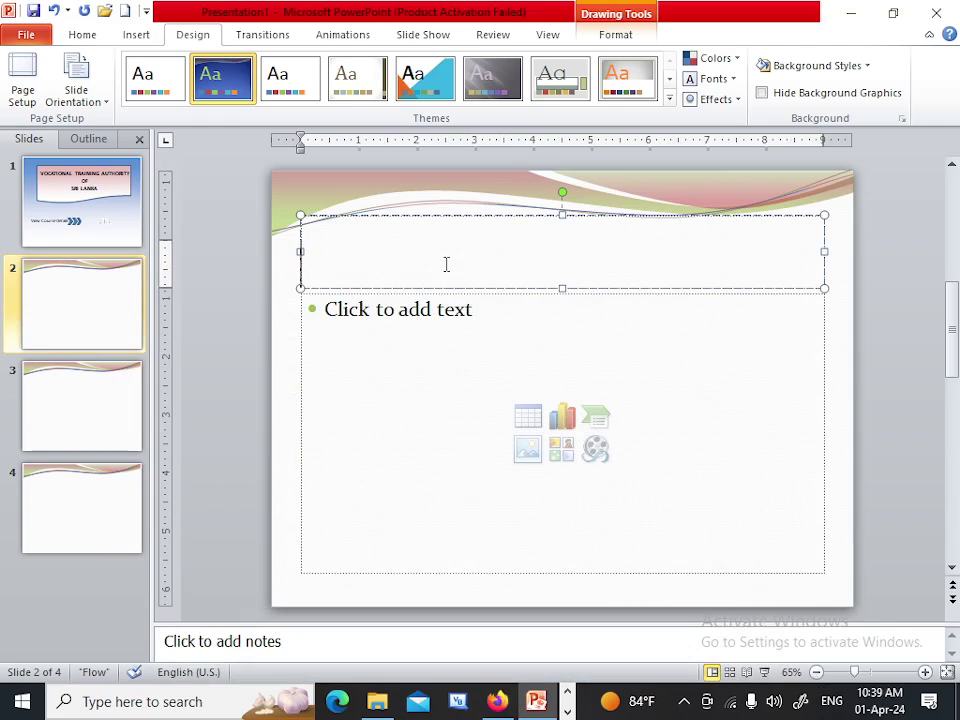
text(WEL)
key(BackSpace)
key(BackSpace)
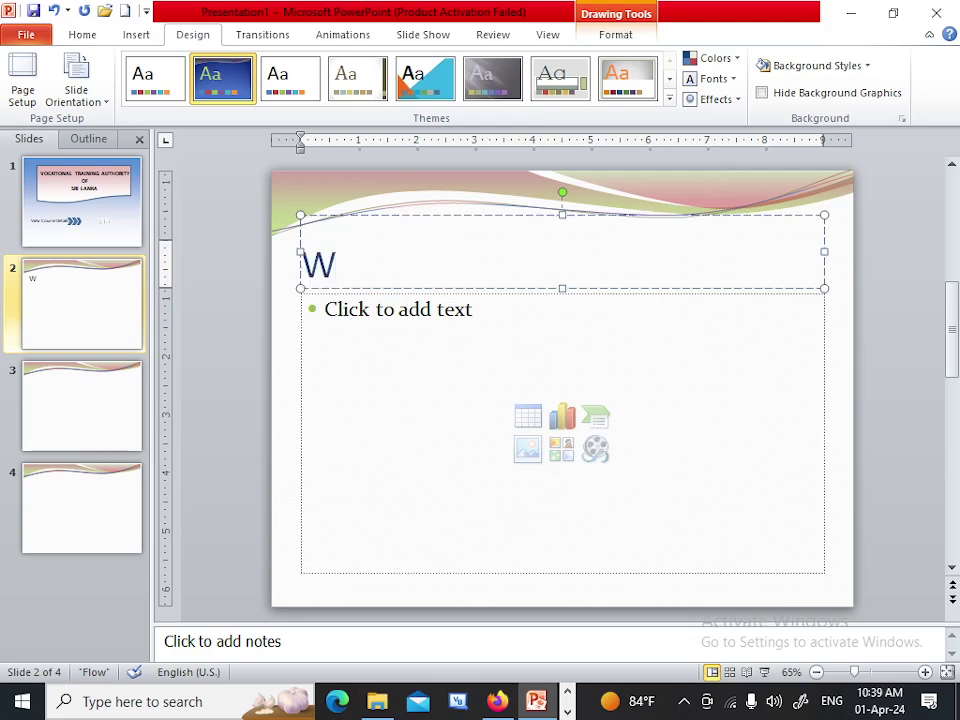
text(elcome to )
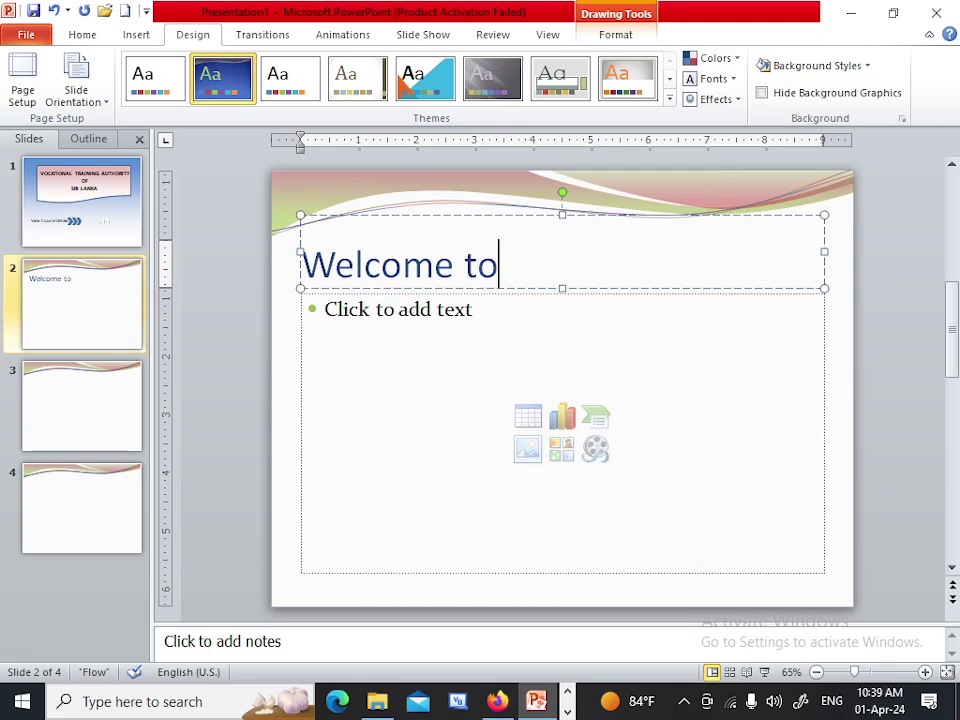
text(N)
text(CIT)
key(BackSpace)
text(C)
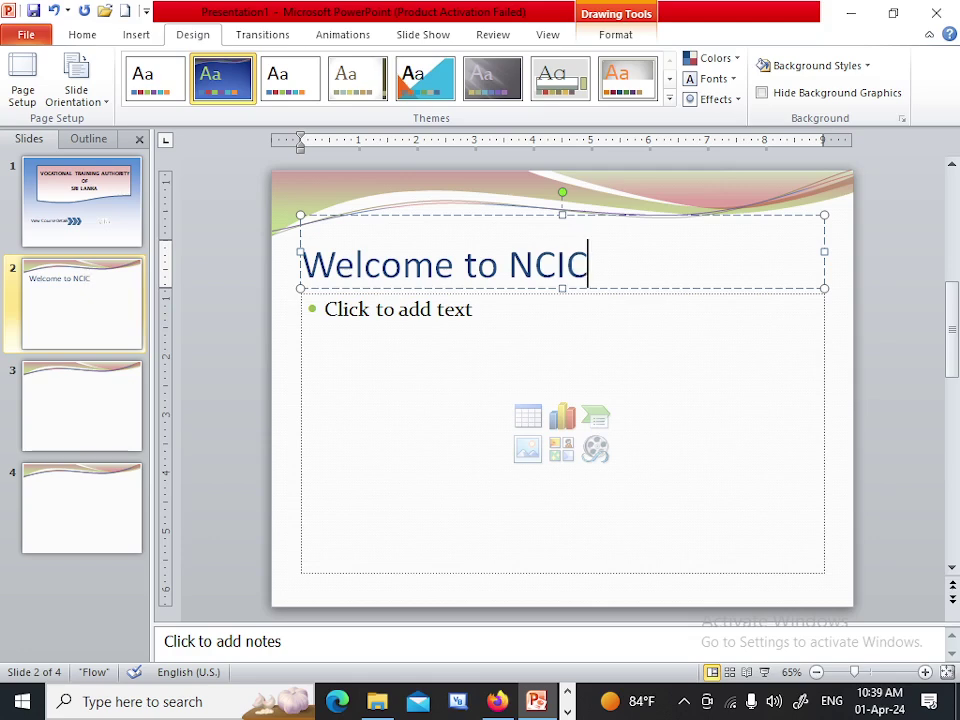
text(T)
click(300, 448)
Narrow slide 2's content placeholder to the right half, then recheck the reference PDF
drag(302, 435, 578, 462)
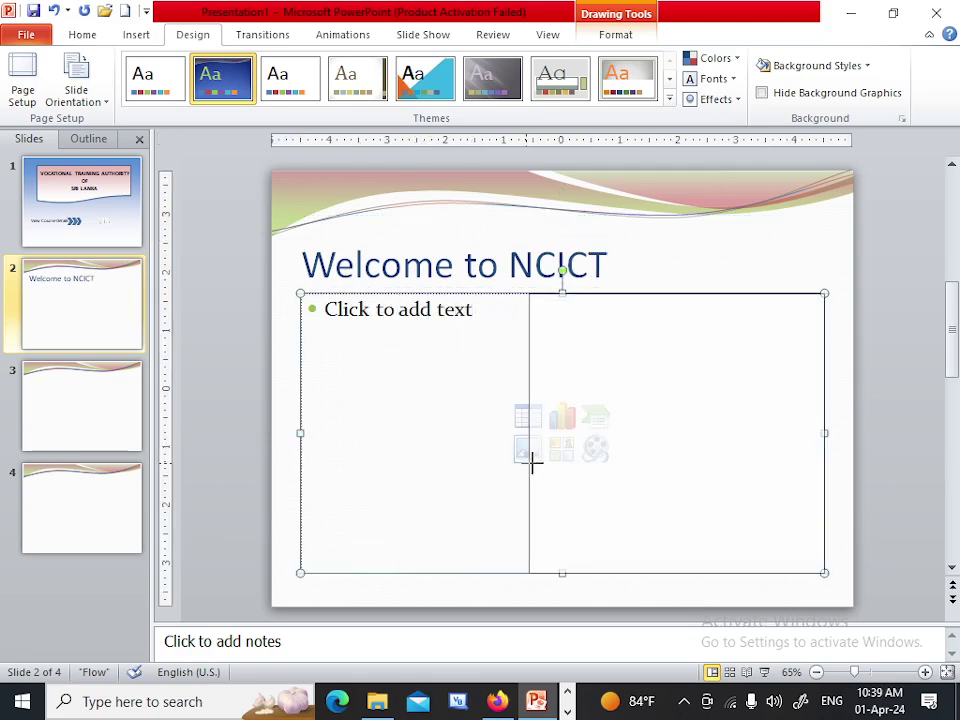
click(381, 406)
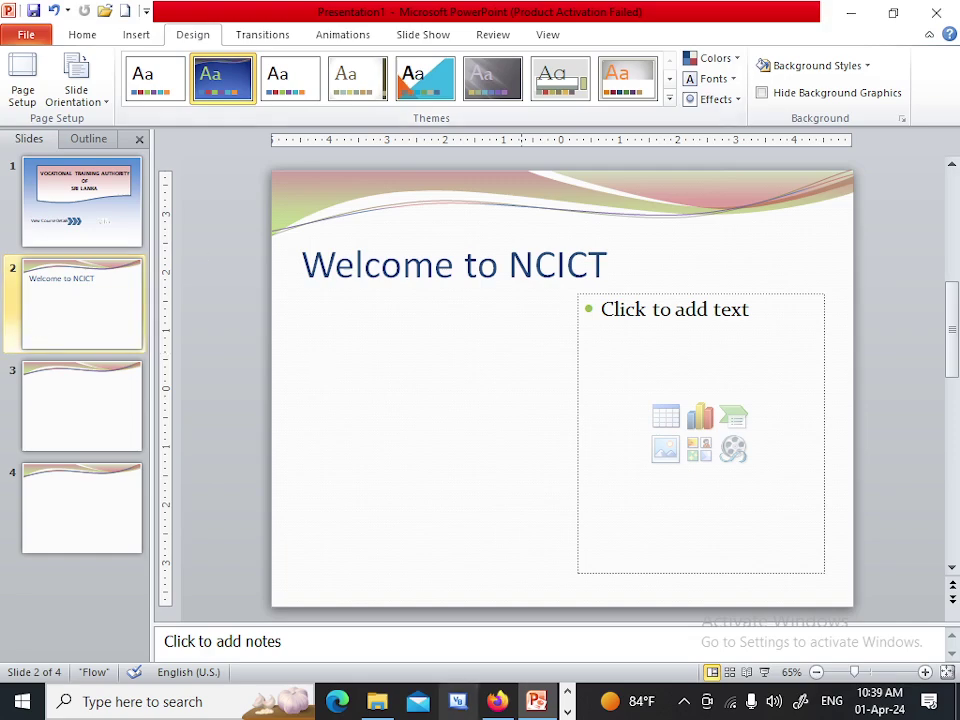
click(497, 701)
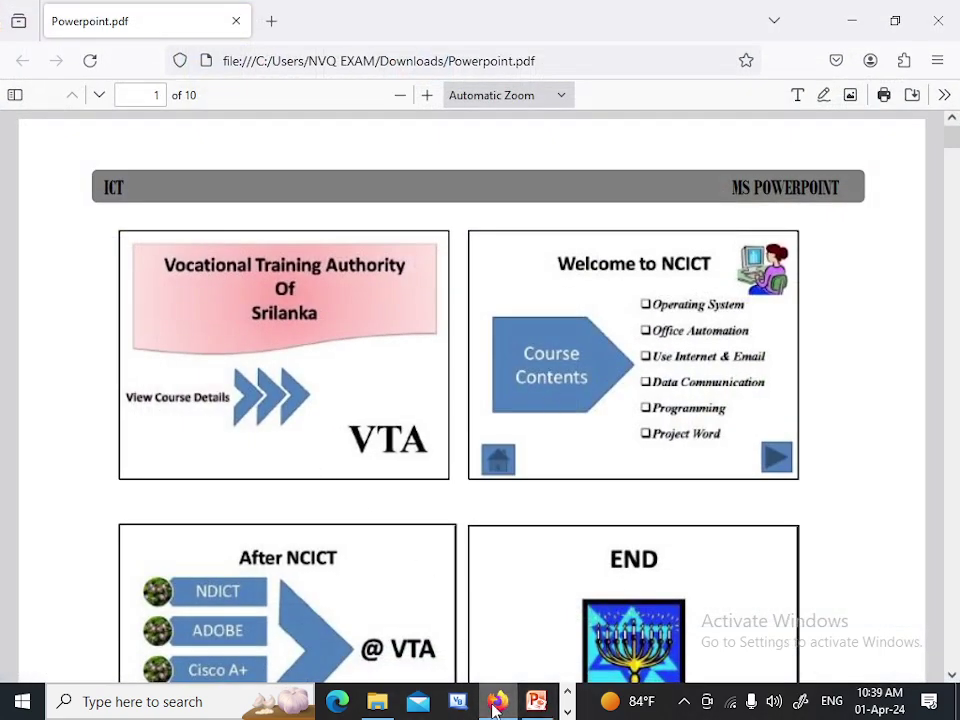
click(537, 701)
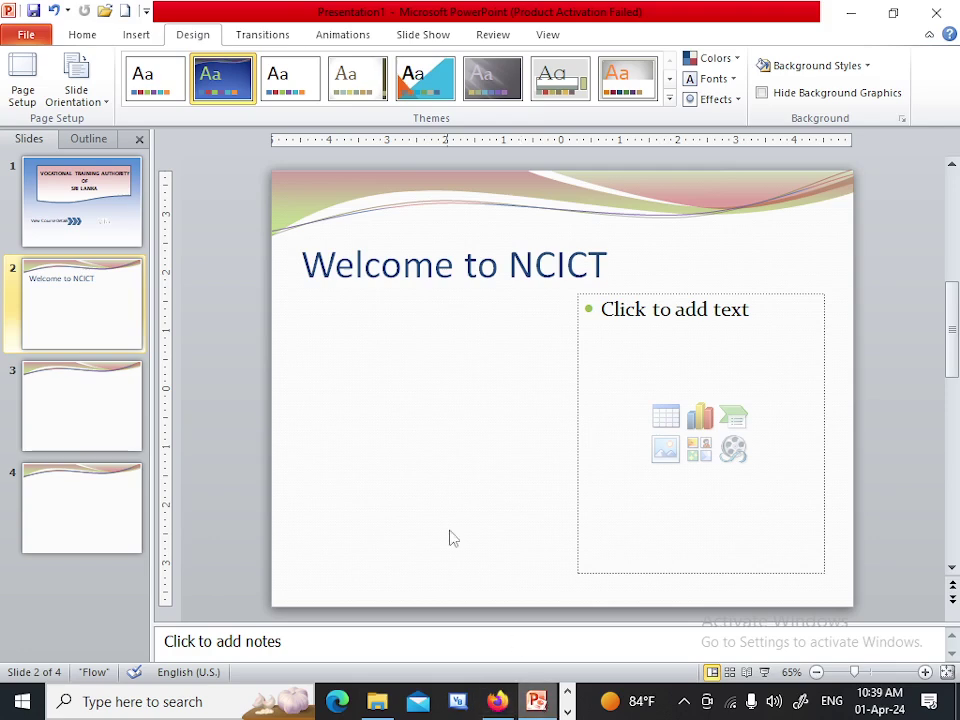
click(132, 36)
Draw a blue pentagon arrow on slide 2's left and widen the placeholder slightly toward it
click(262, 95)
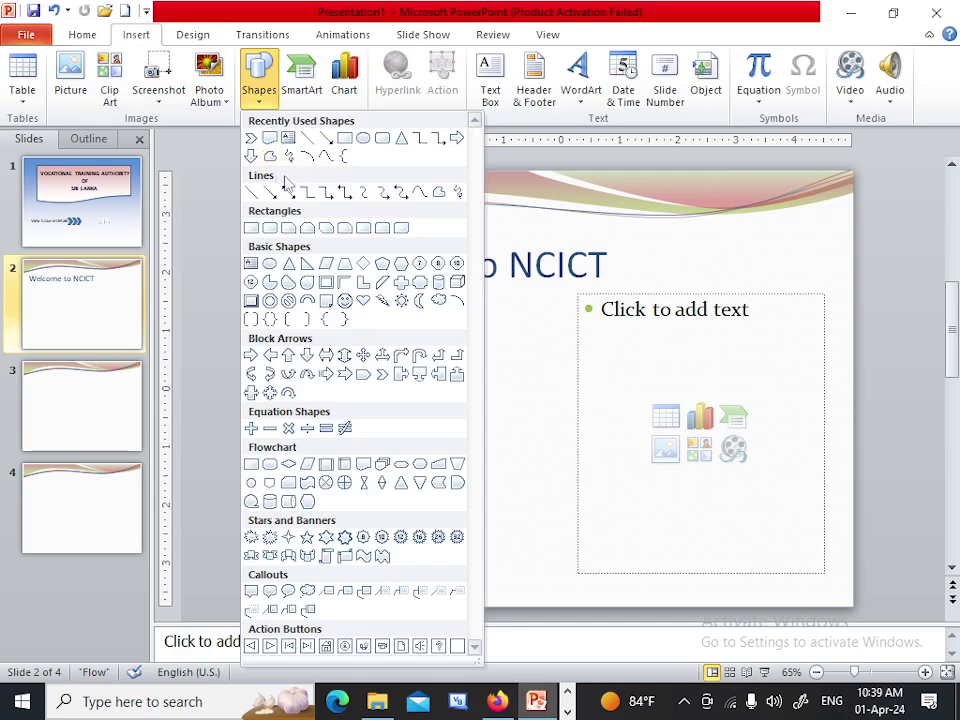
click(366, 379)
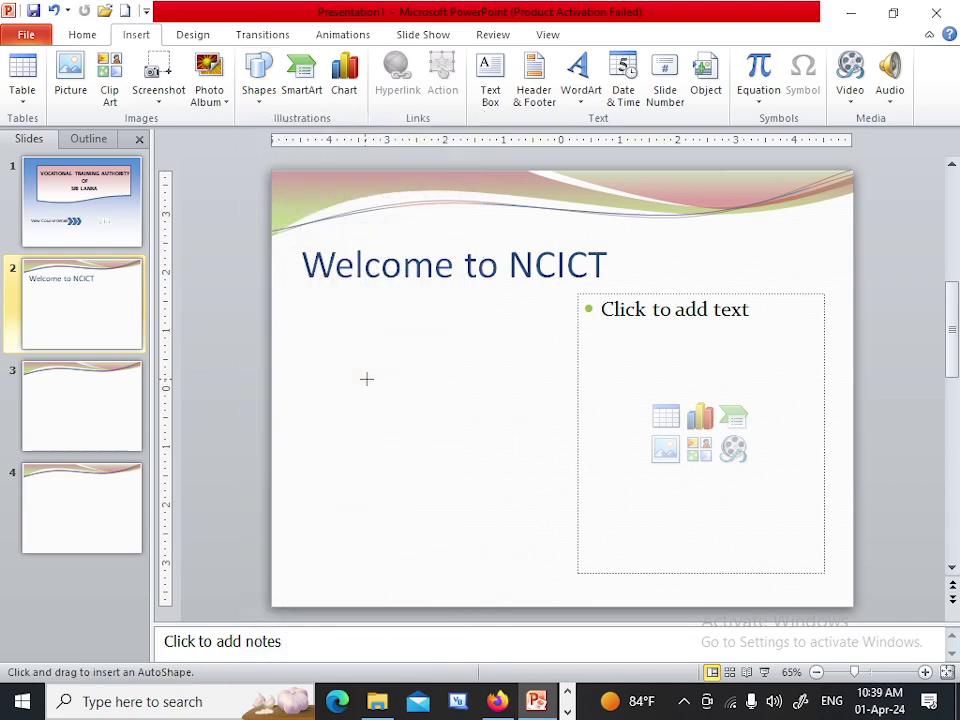
drag(318, 332, 516, 470)
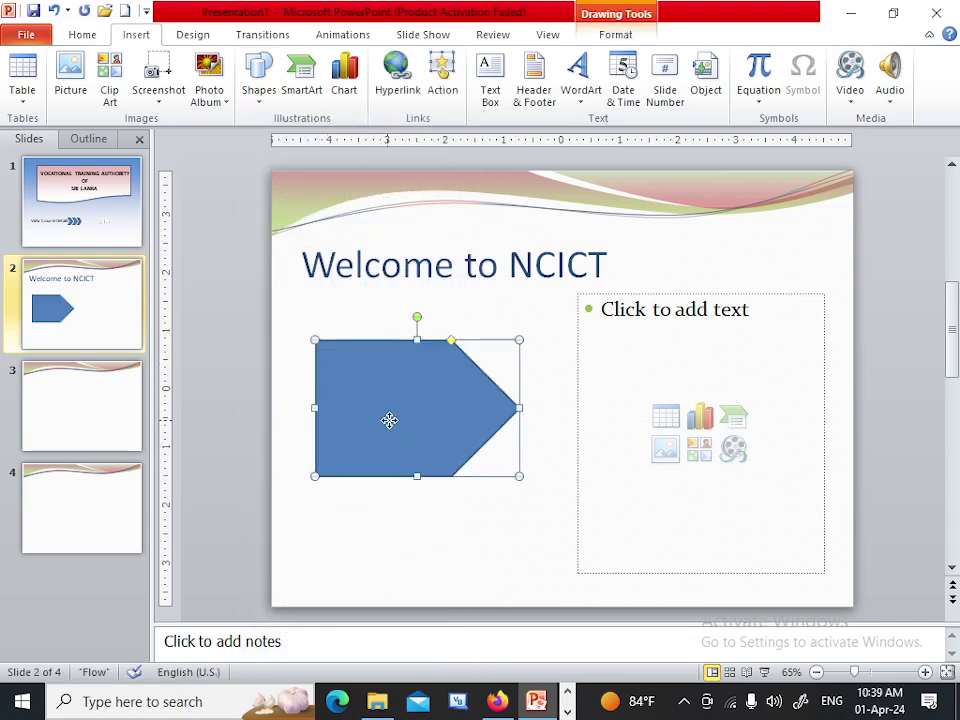
drag(390, 418, 393, 443)
click(580, 418)
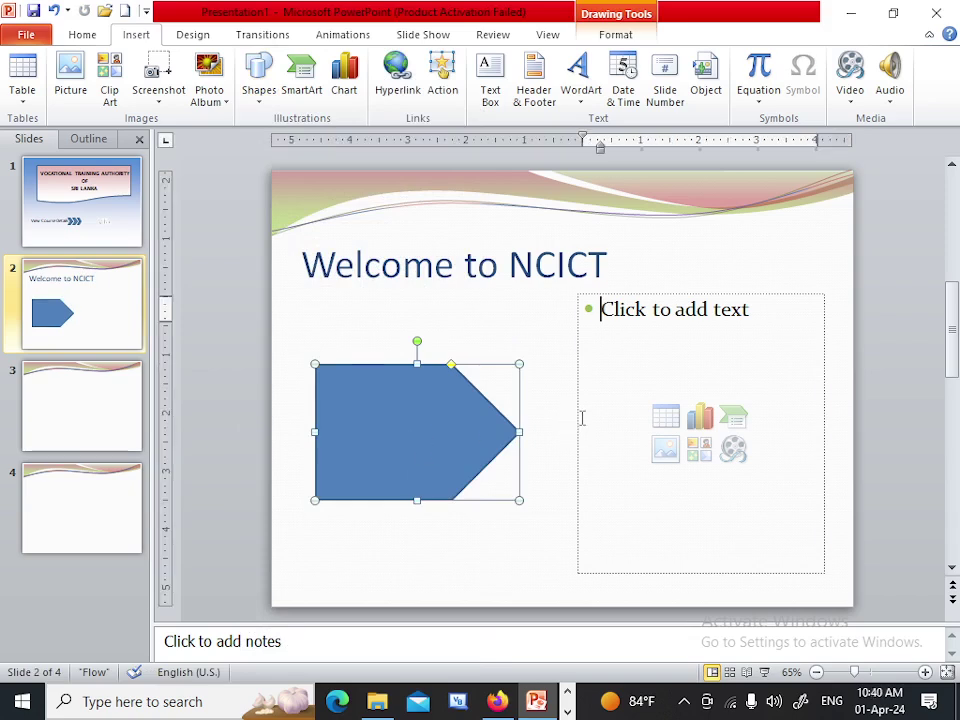
drag(578, 430, 538, 430)
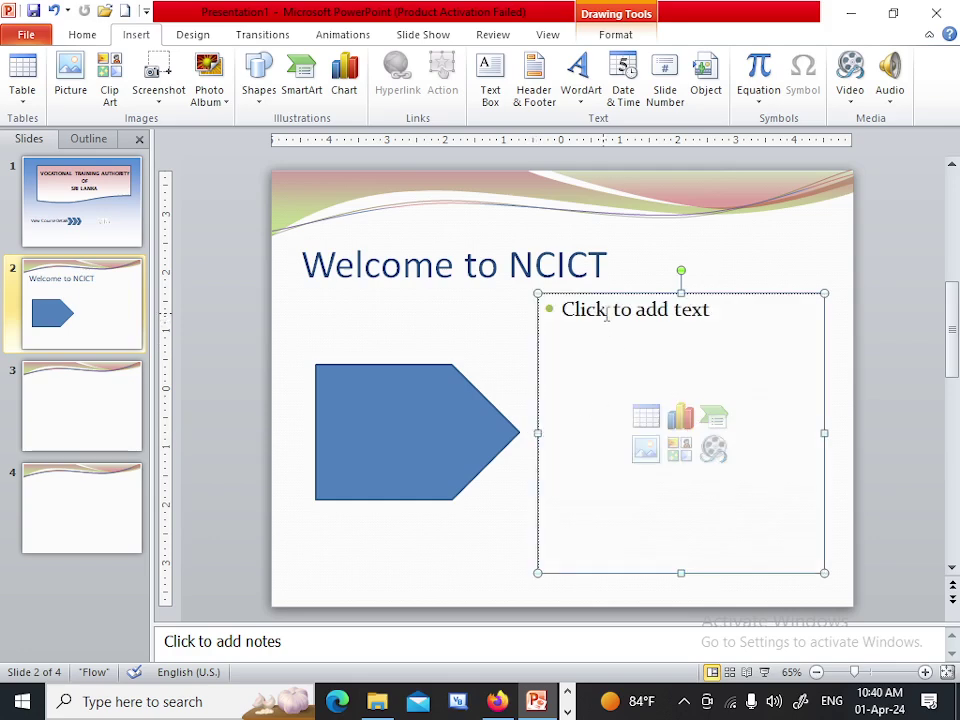
Compare slide 2 against the PDF's 'Welcome to NCICT' sample, then return to PowerPoint
click(497, 703)
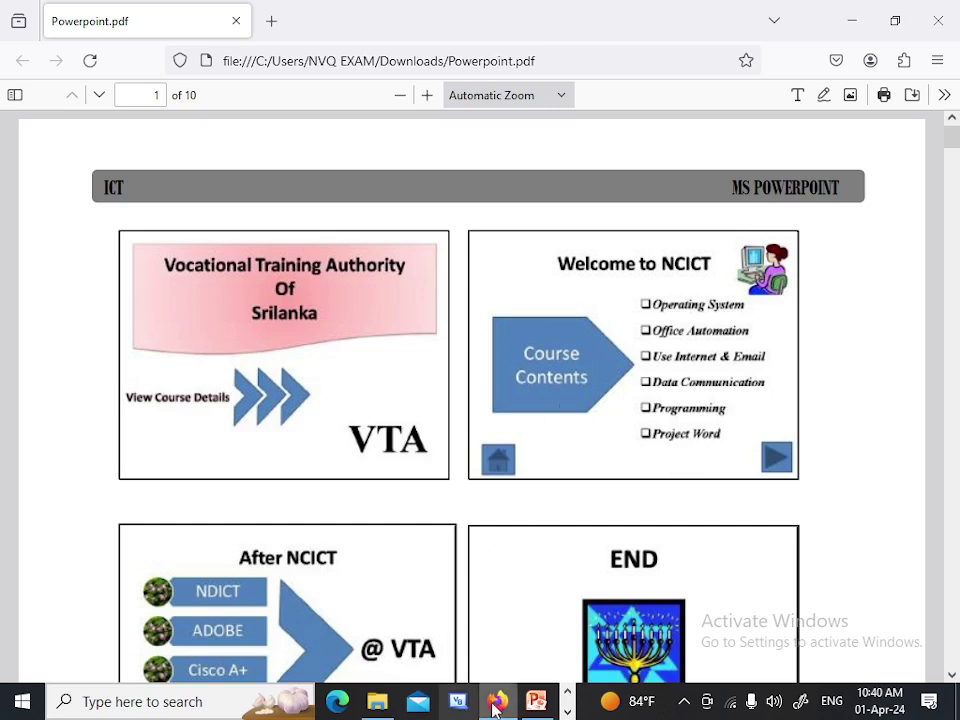
click(537, 701)
Type the first slide 2 bullets, Operating System and Office Automation
click(630, 318)
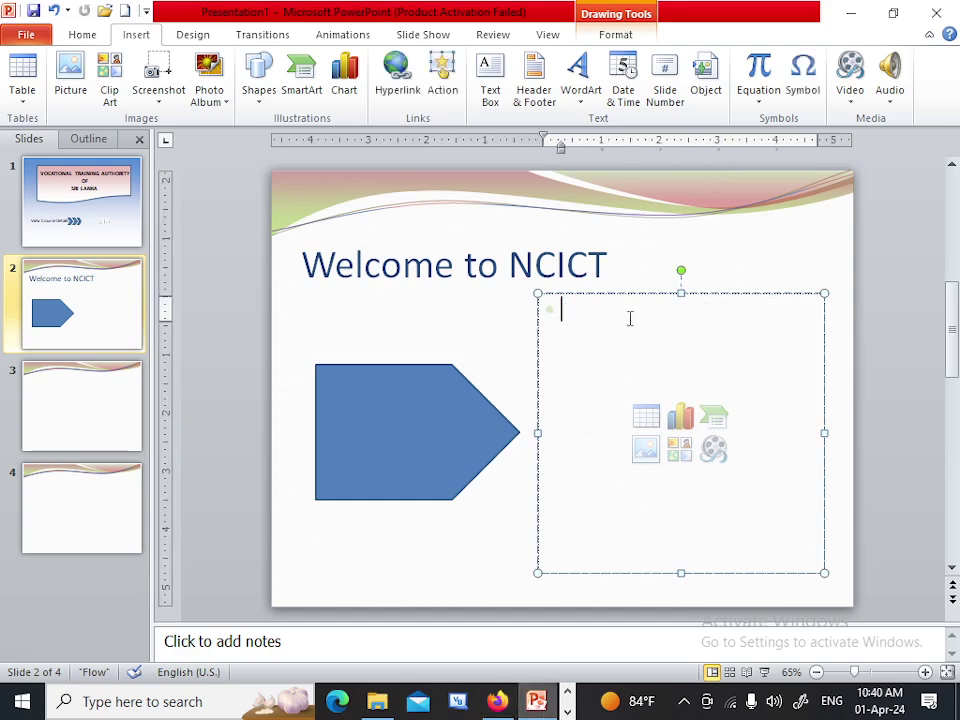
text(o)
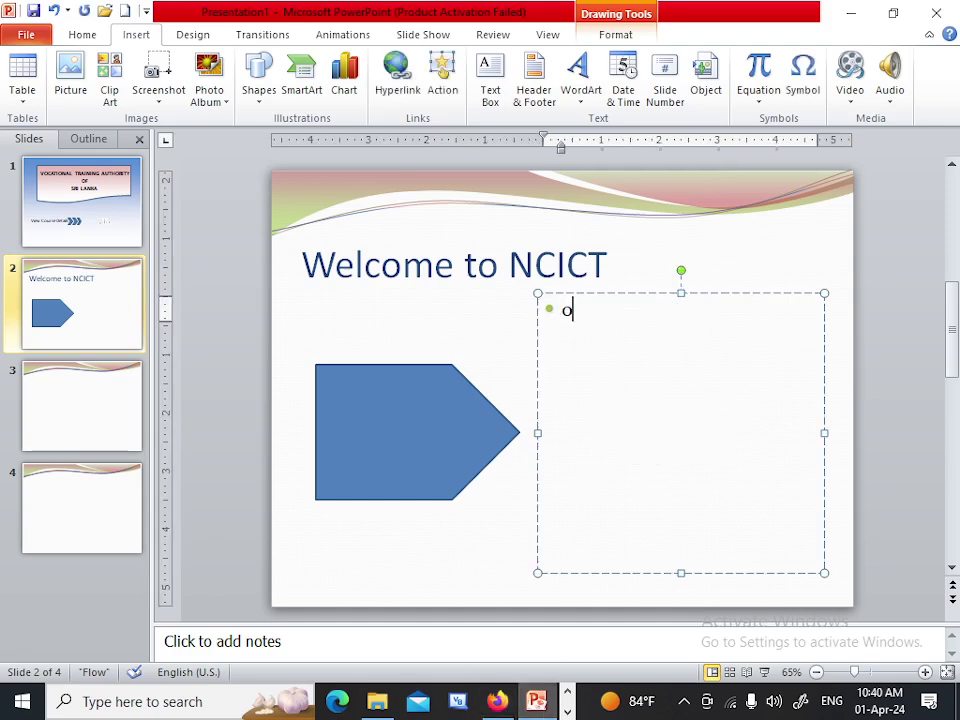
text(P)
key(BackSpace)
key(BackSpace)
text(Oper)
text(ating Syst)
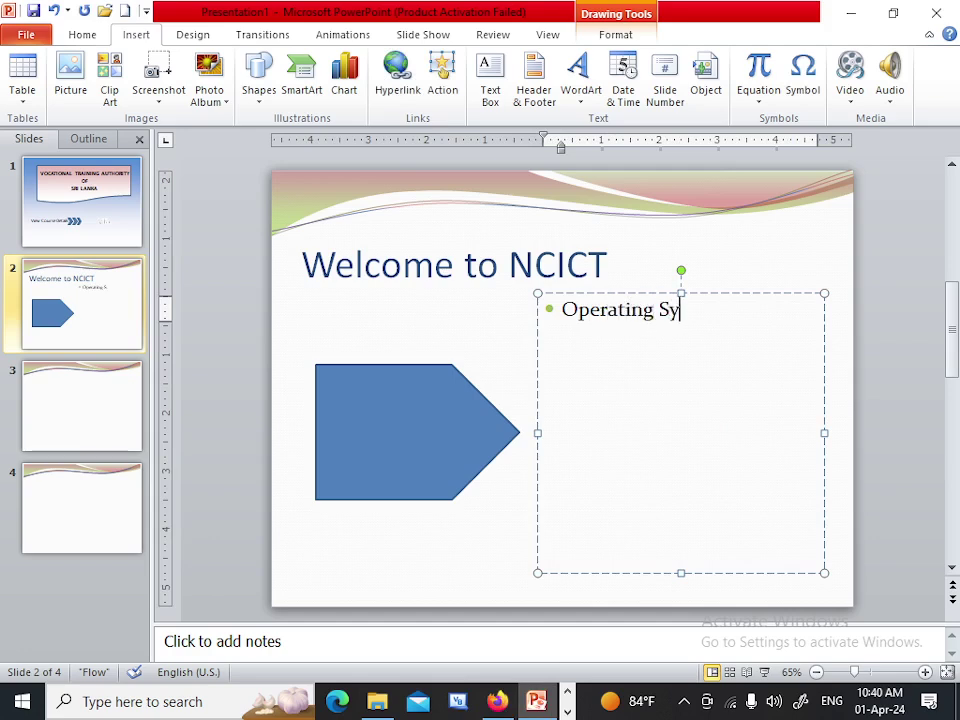
text(em)
key(Return)
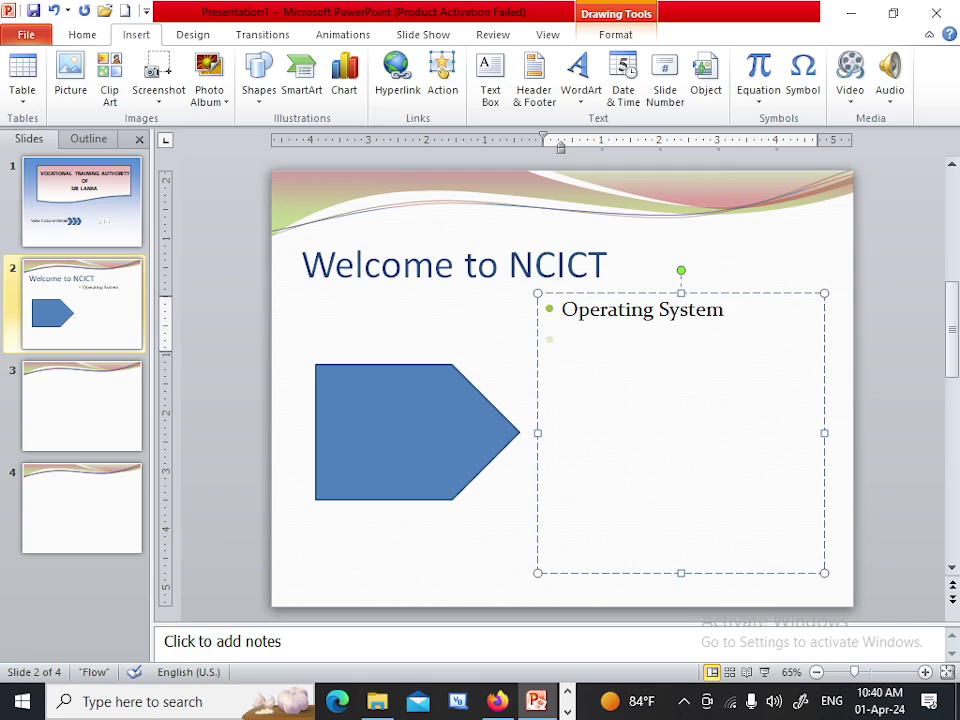
text(Office A)
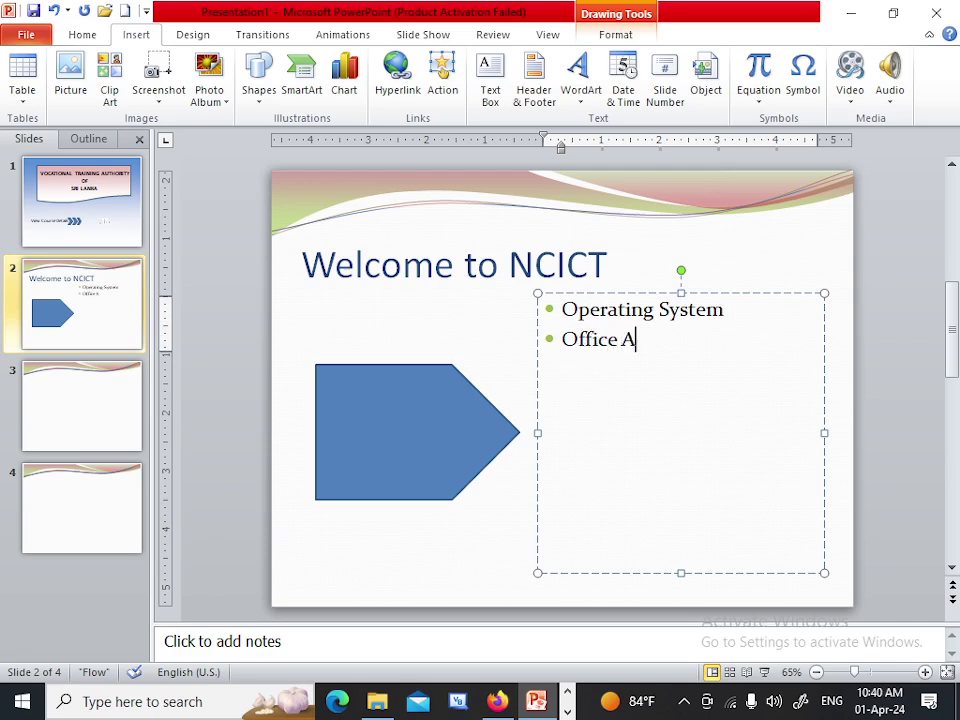
text(utomation)
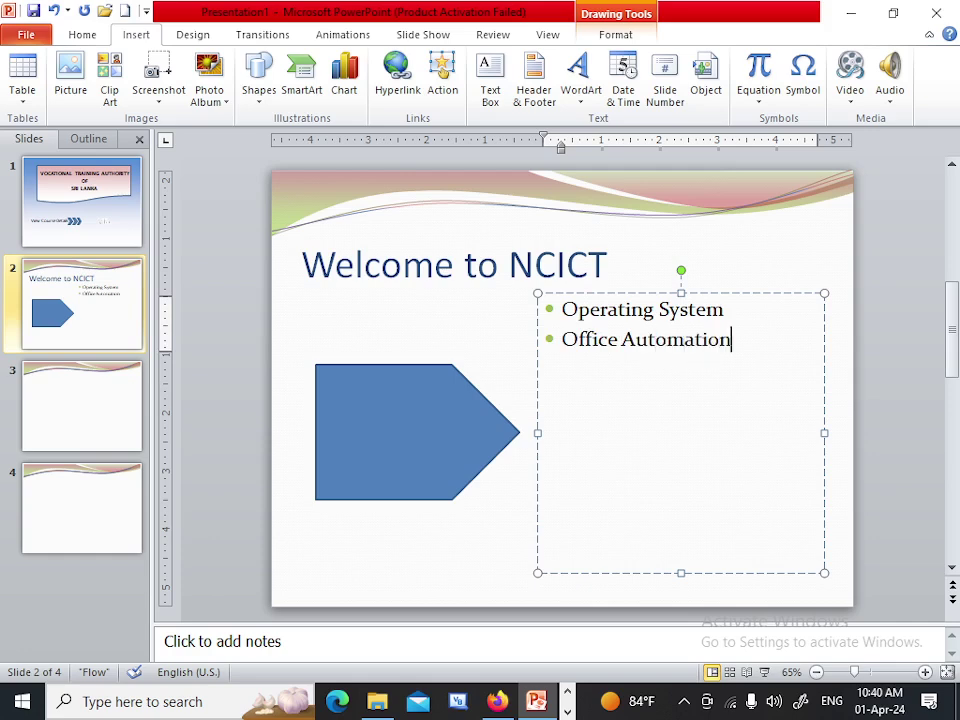
key(Return)
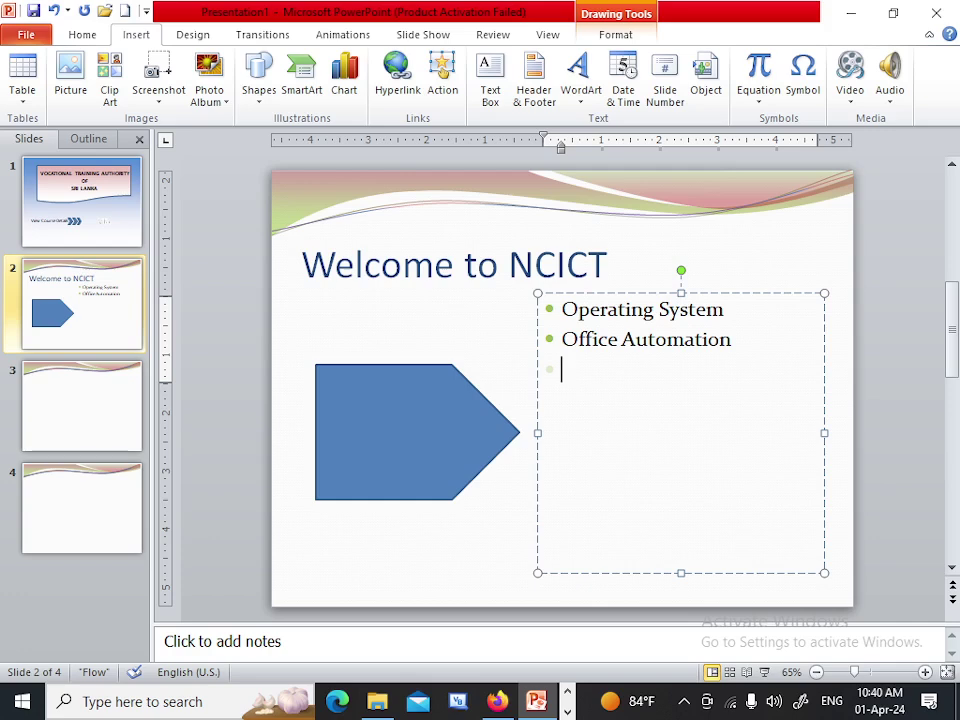
Add the bullets Use Internet and Email, Data Communication and Programming, then begin Project Word
text(Use I)
text(nter)
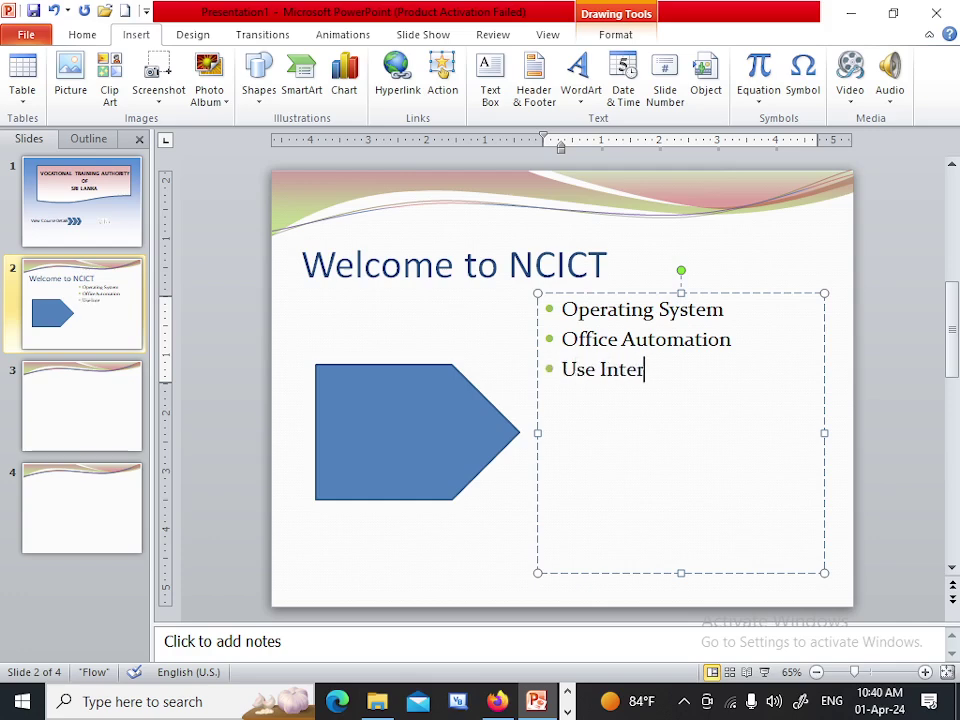
text(net and )
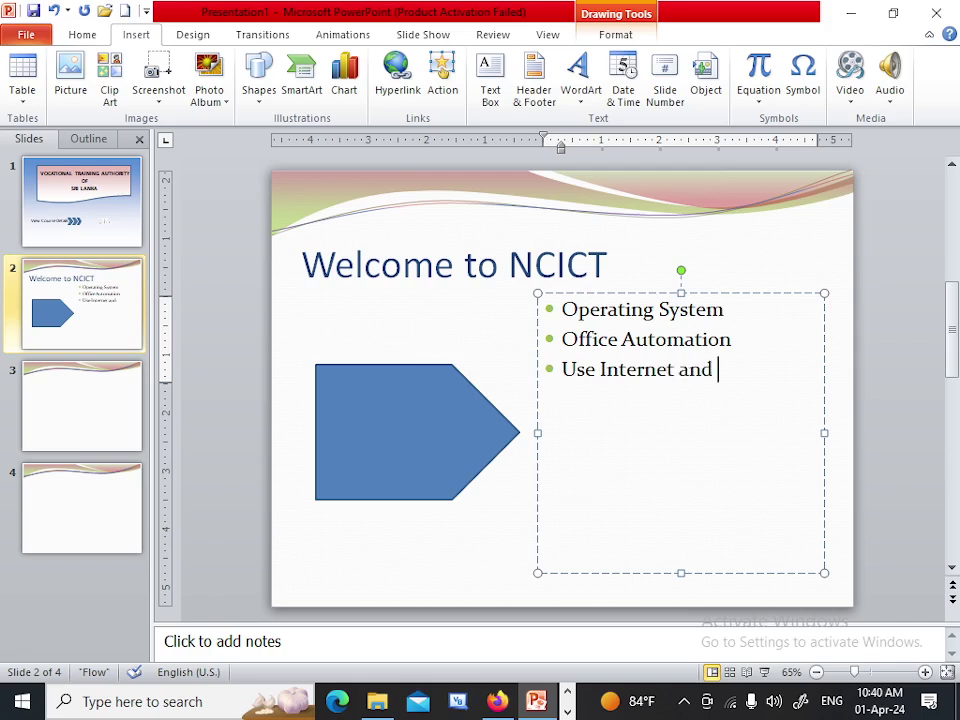
text(Email)
key(Return)
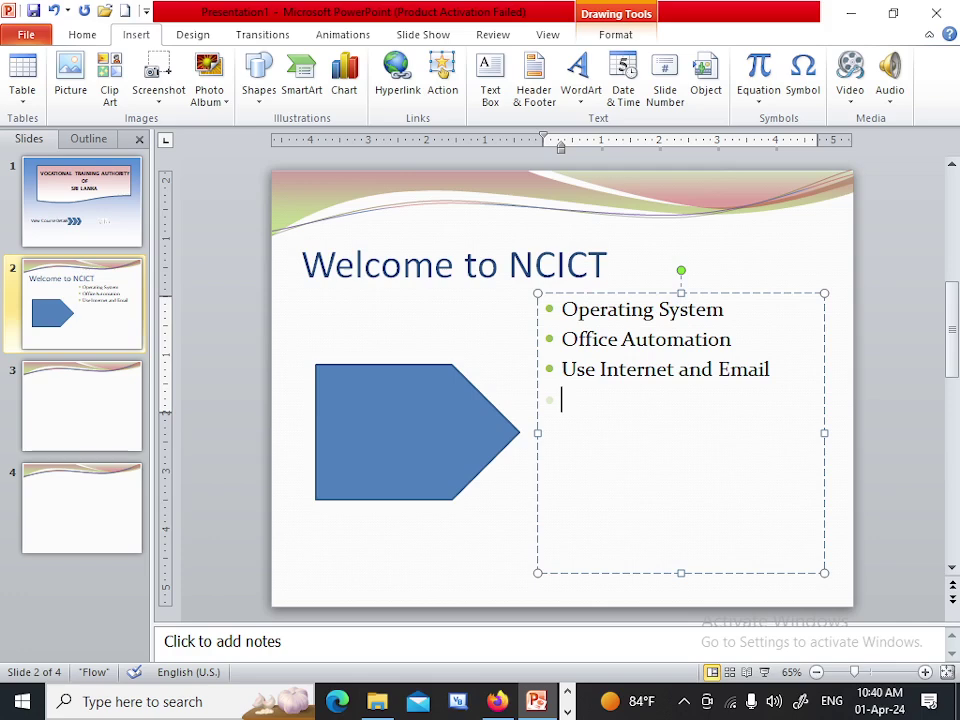
text(Da)
text(ta )
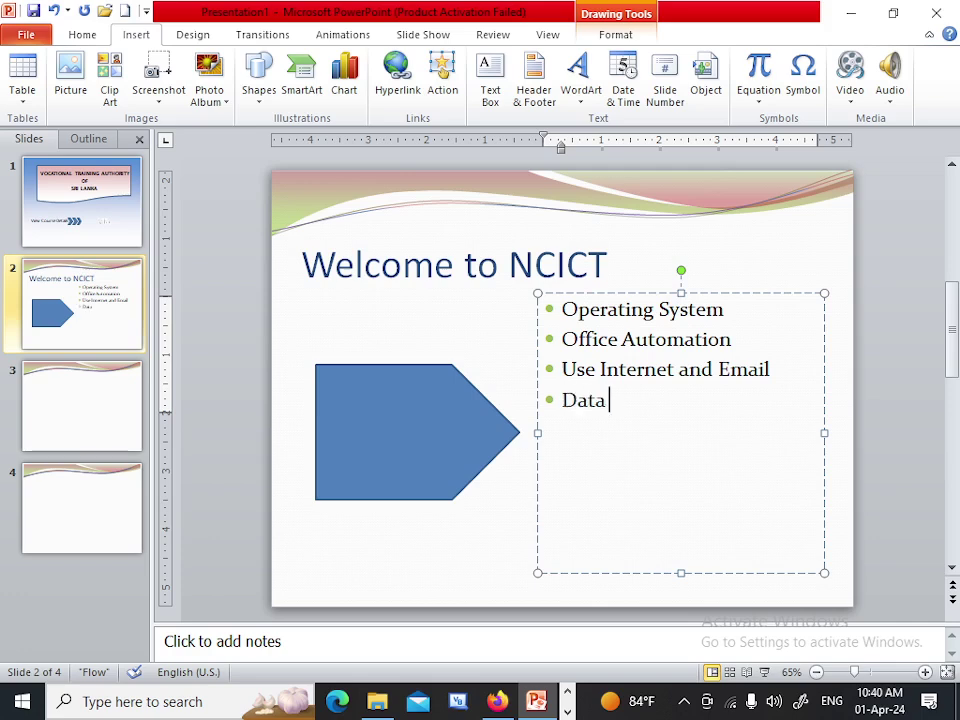
text(Communica)
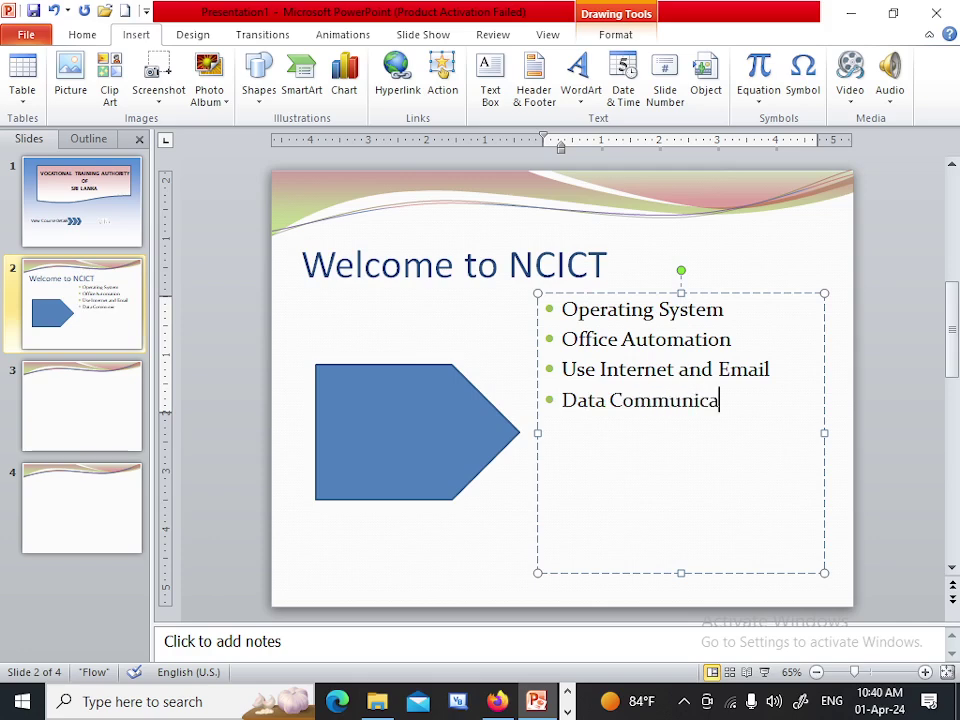
text(ion)
key(Return)
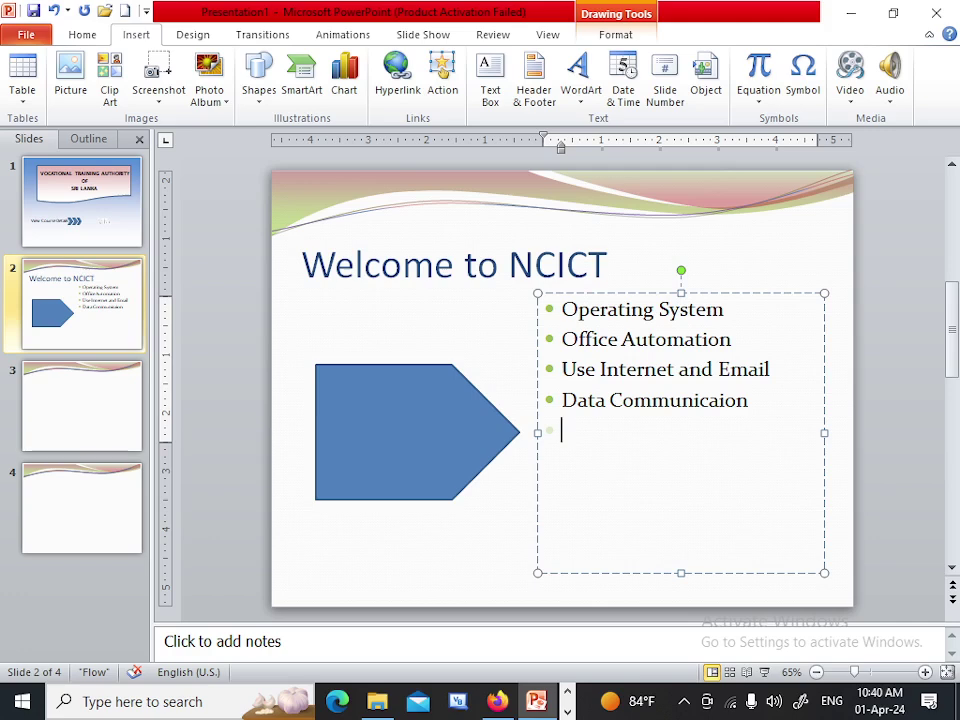
click(719, 400)
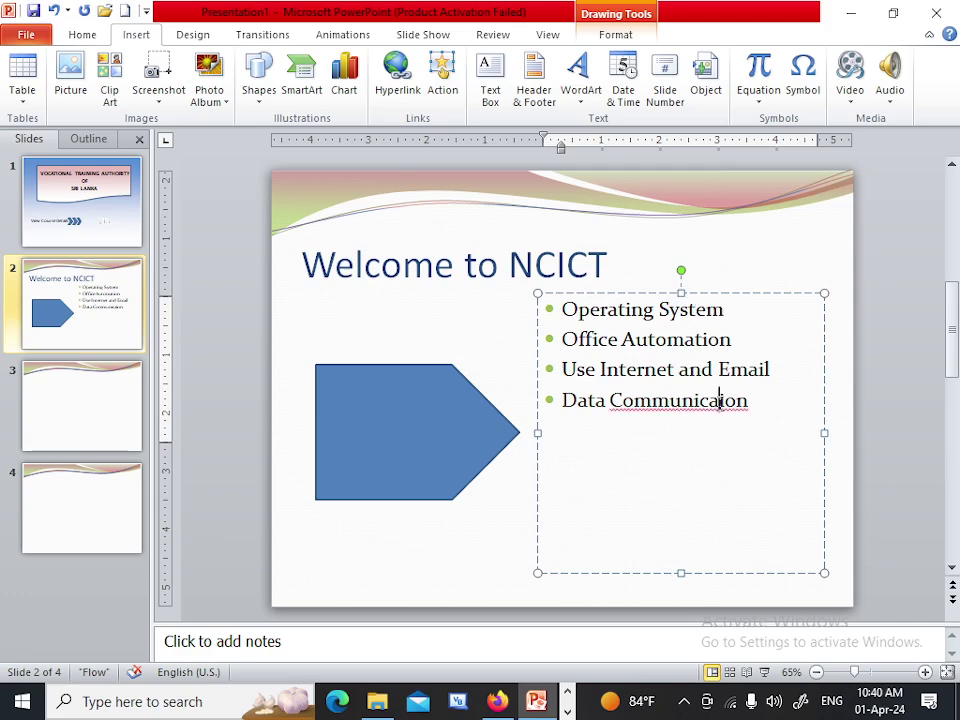
text(tion )
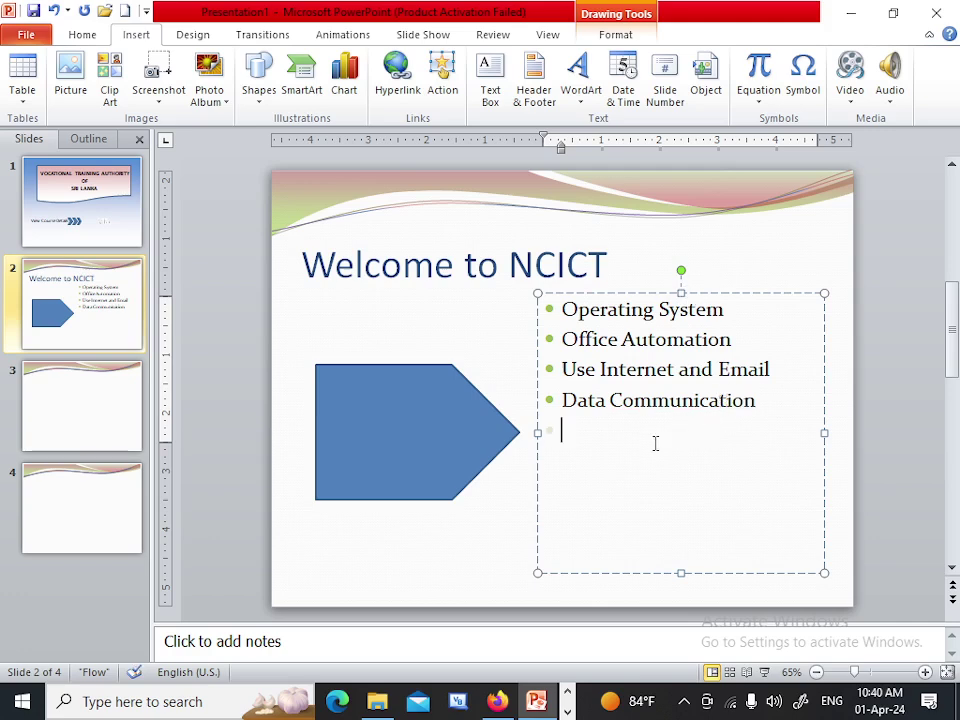
text(Prog)
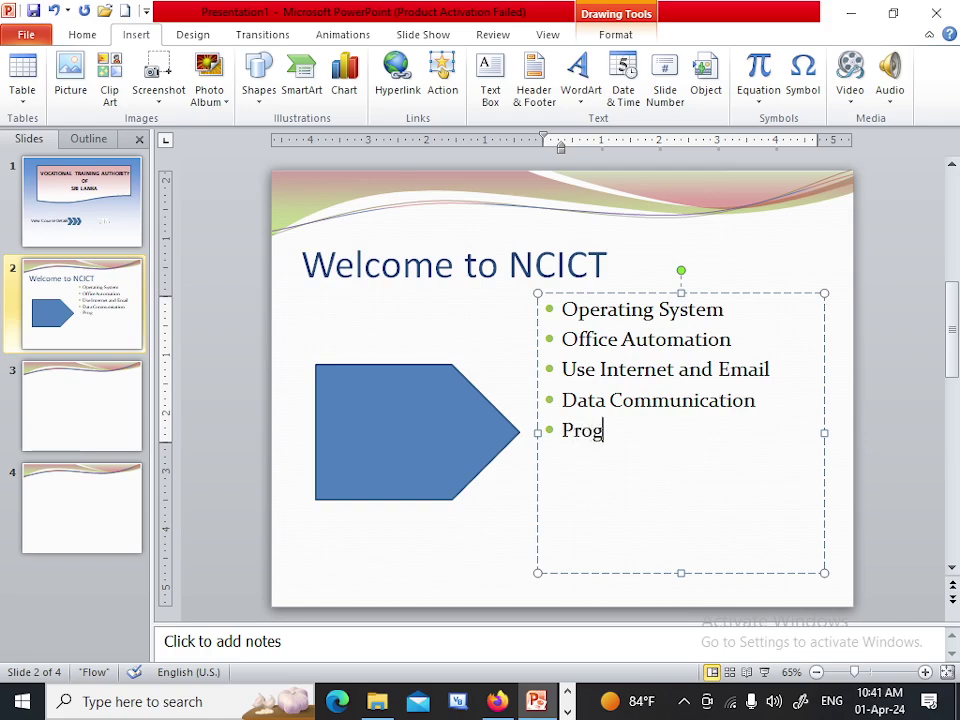
text(ramming)
key(Return)
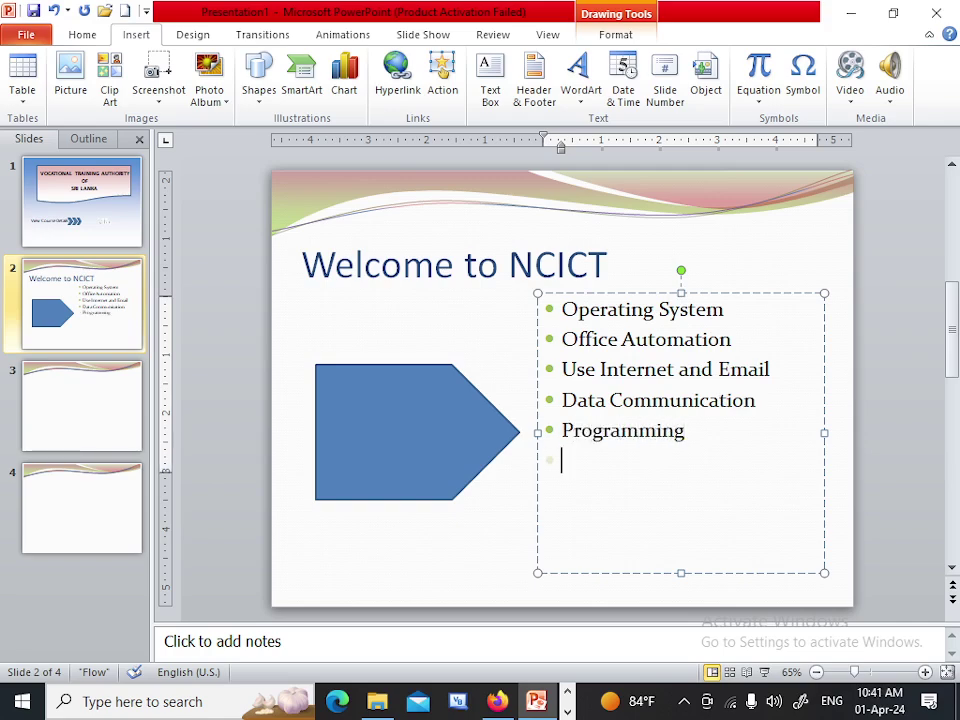
text(Pr)
text(ow)
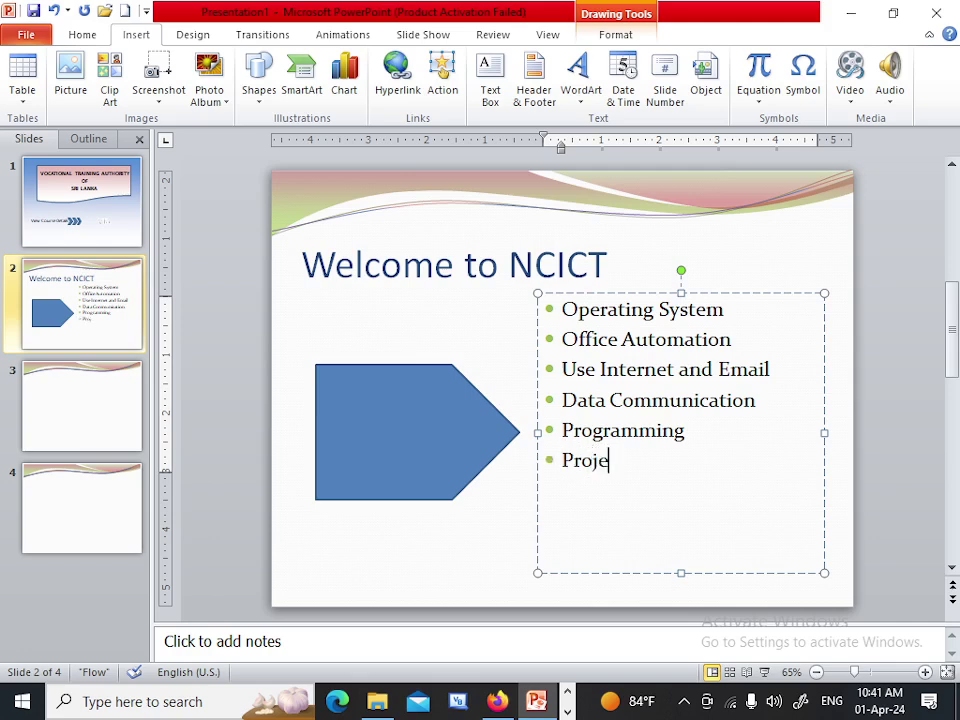
text(Word)
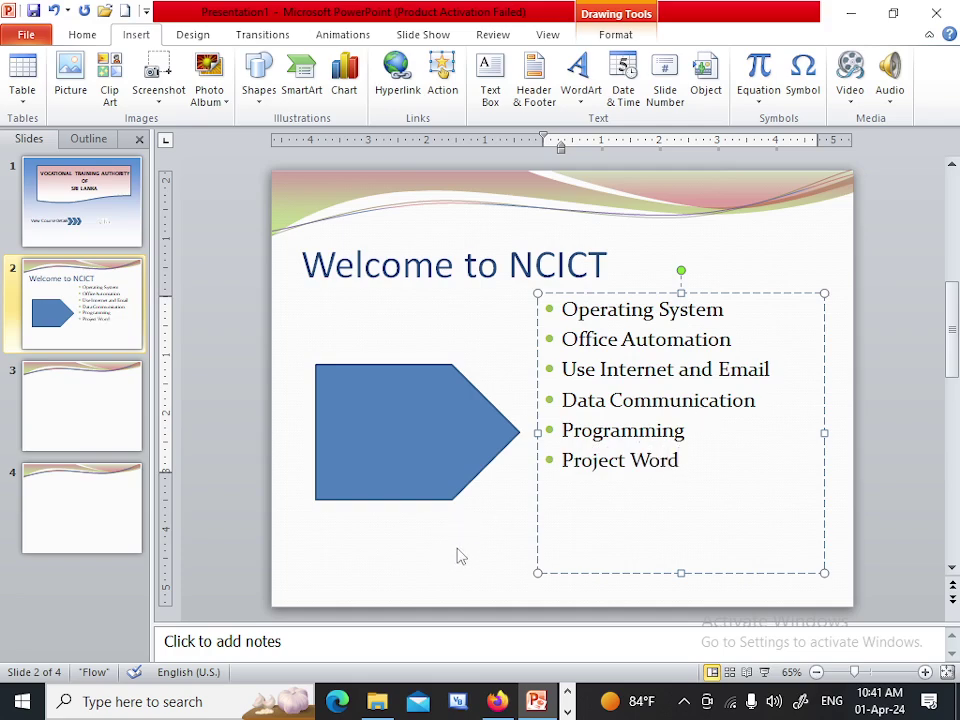
Enlarge all of slide 2's bullet text to 32 pt
click(468, 550)
click(652, 468)
click(81, 34)
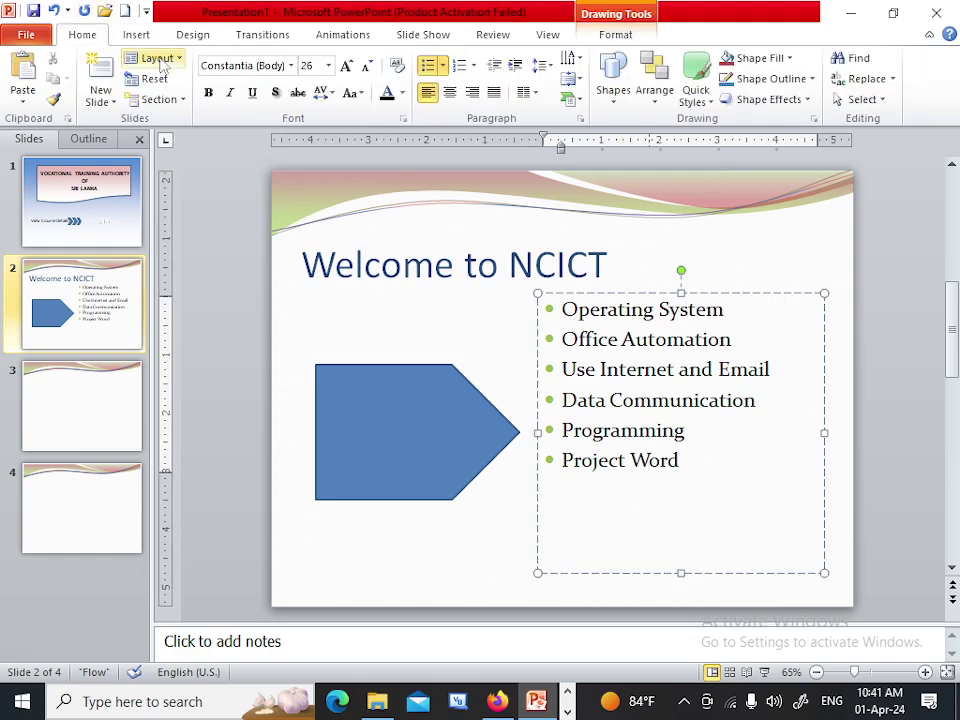
click(345, 66)
click(346, 68)
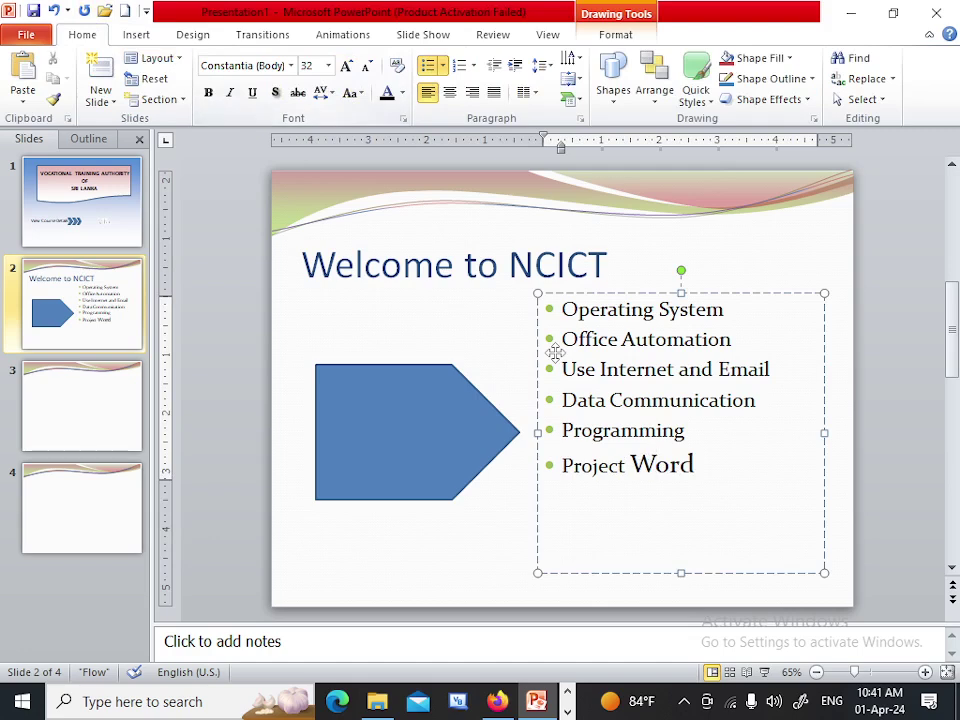
key(ctrl+z)
key(ctrl+z)
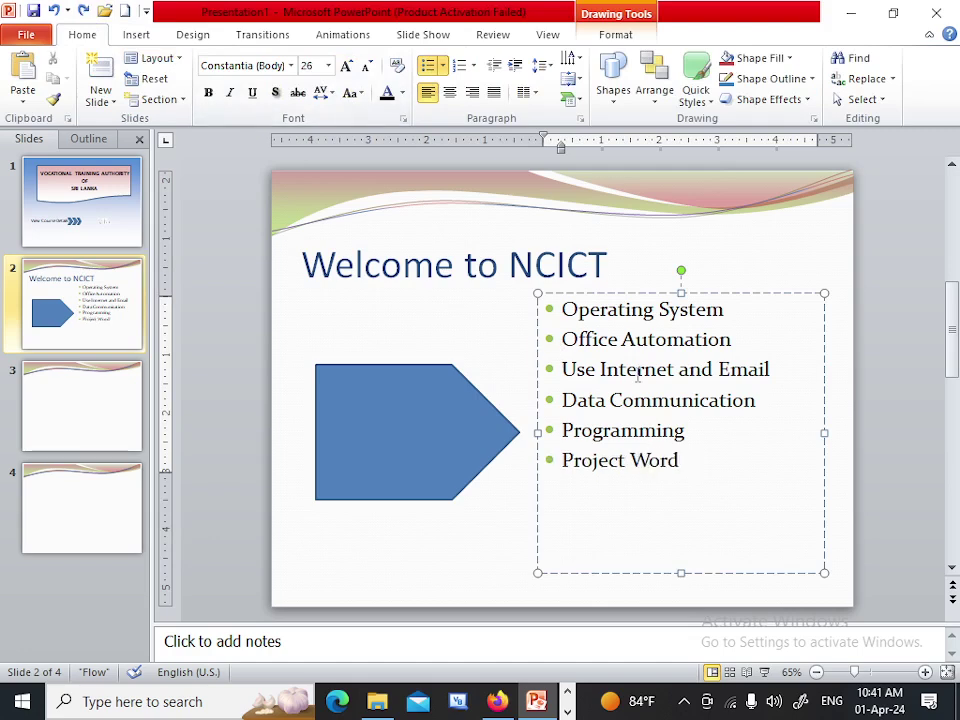
click(603, 293)
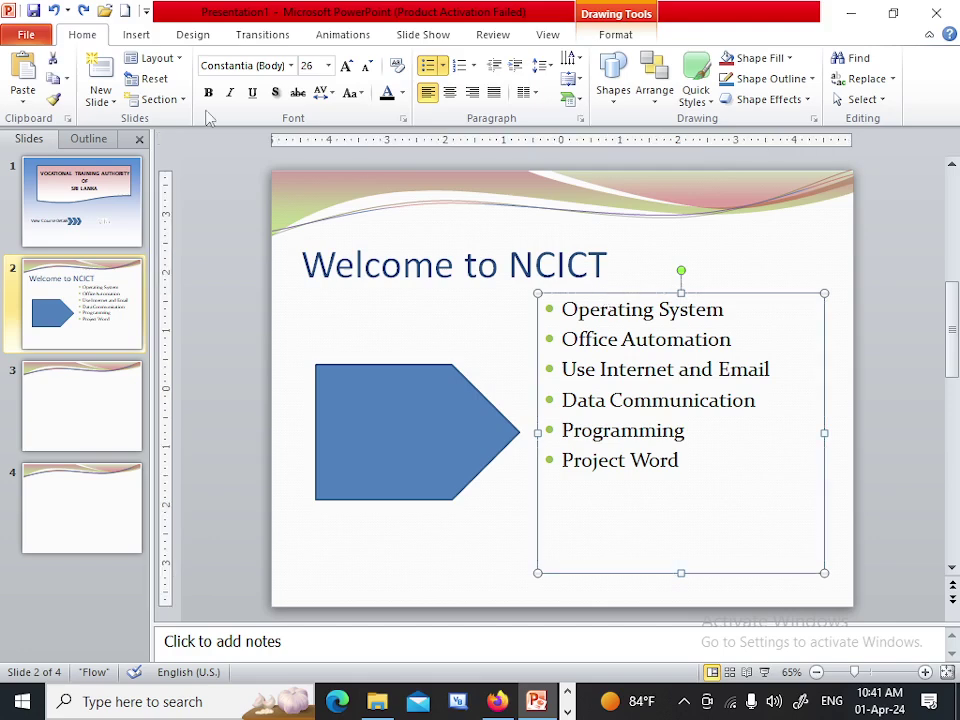
click(346, 66)
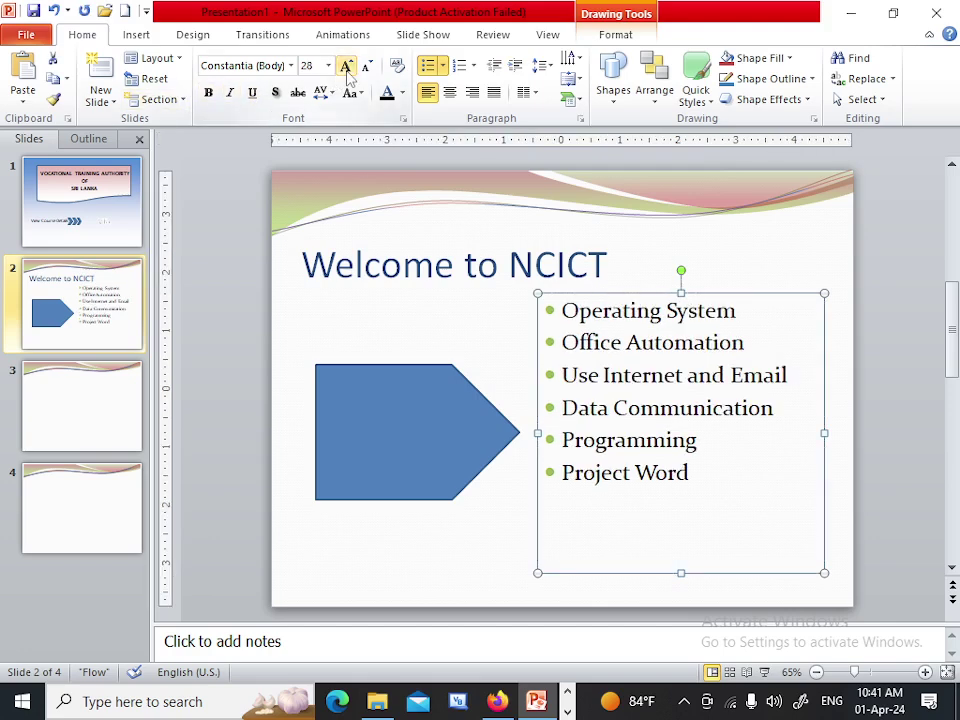
click(346, 66)
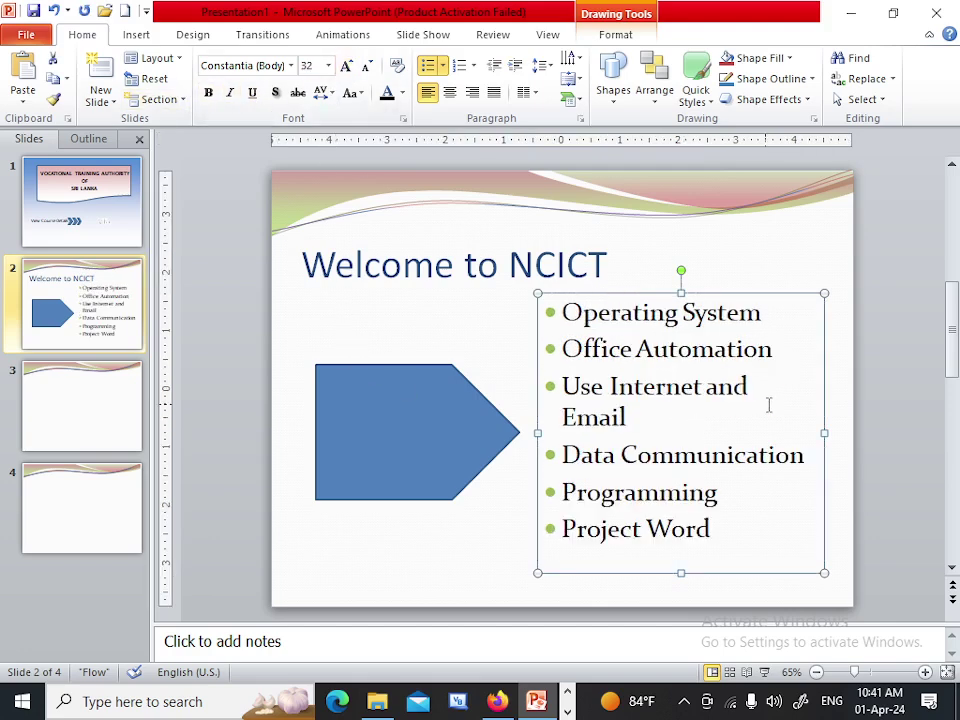
Select the blue pentagon and bring up the reference PDF in Firefox
click(482, 544)
click(390, 465)
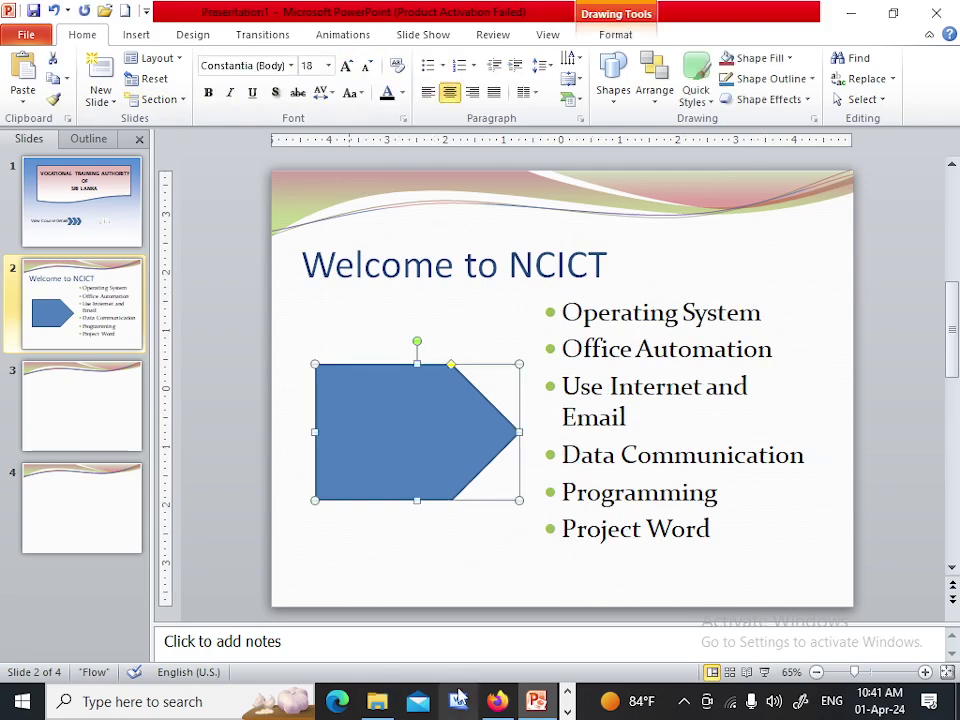
click(497, 701)
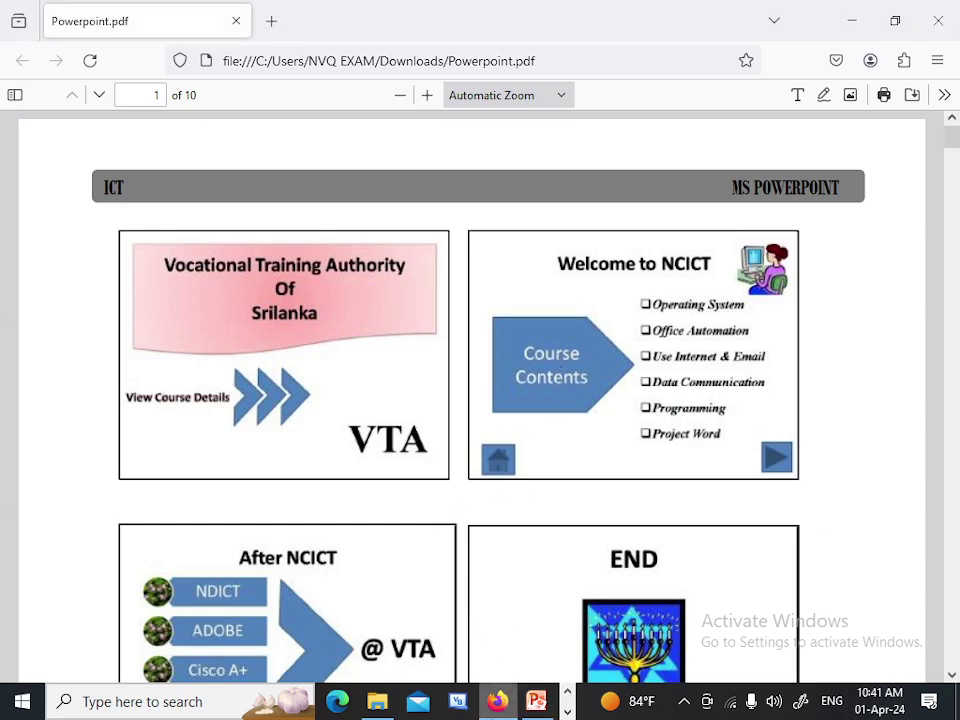
Back in PowerPoint, type 'Course Content' inside slide 2's blue pentagon
click(537, 701)
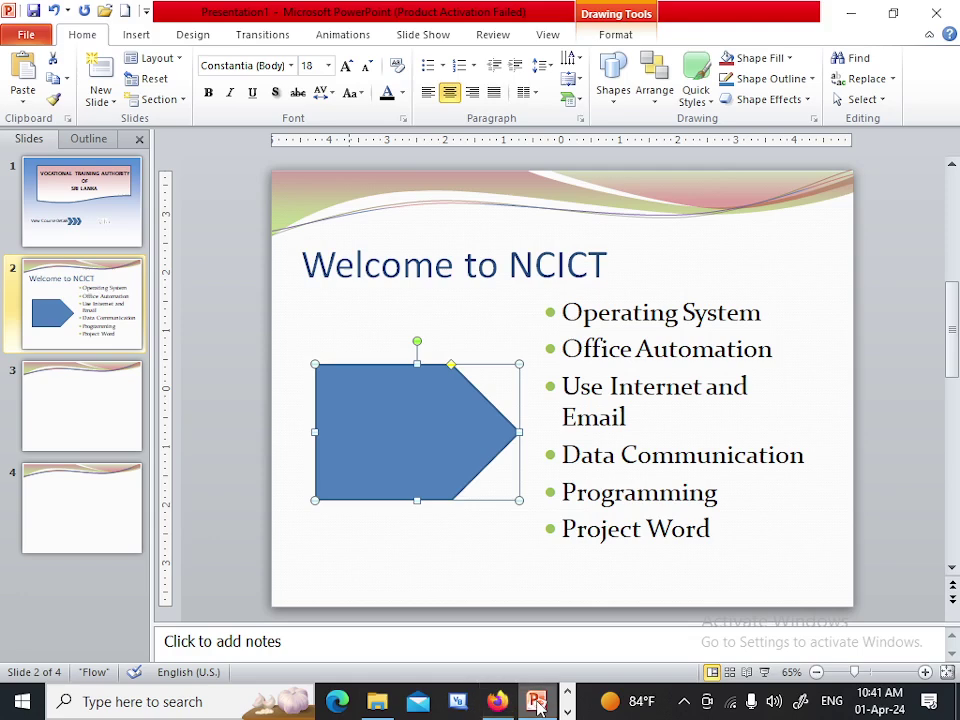
right_click(389, 423)
click(440, 212)
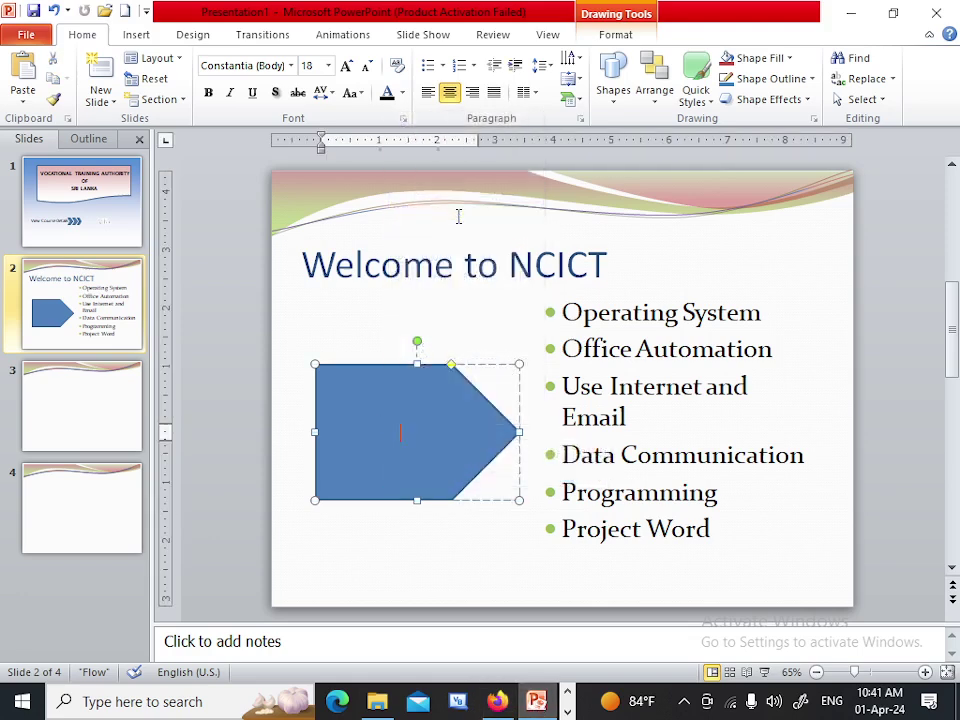
text(Cou)
text(rse)
text( Content)
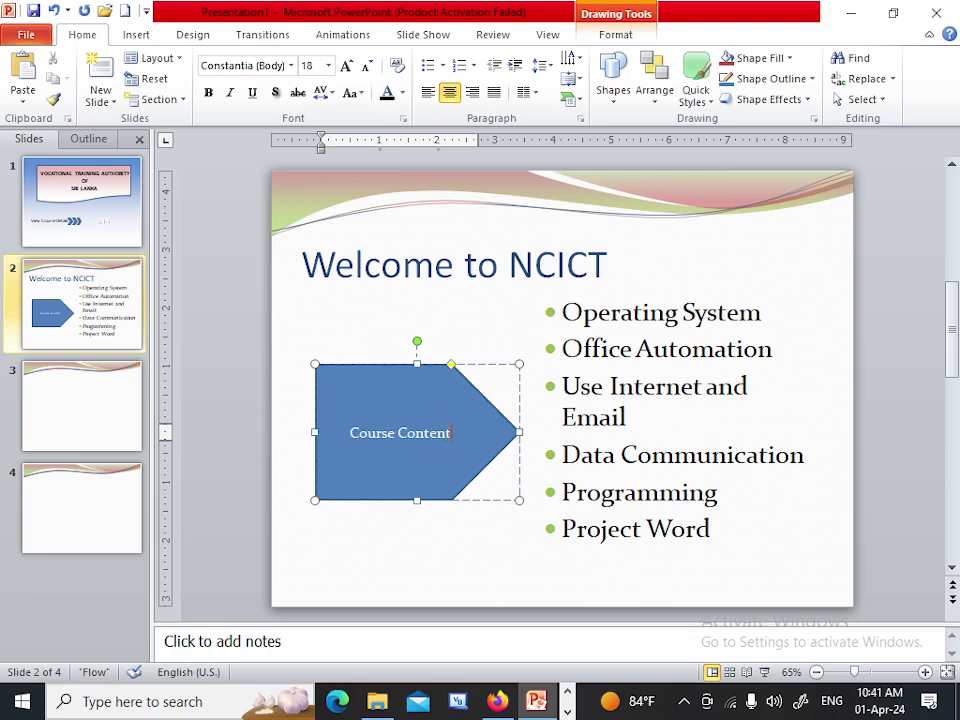
Make the pentagon's Course Content text bold at 32 pt
click(375, 366)
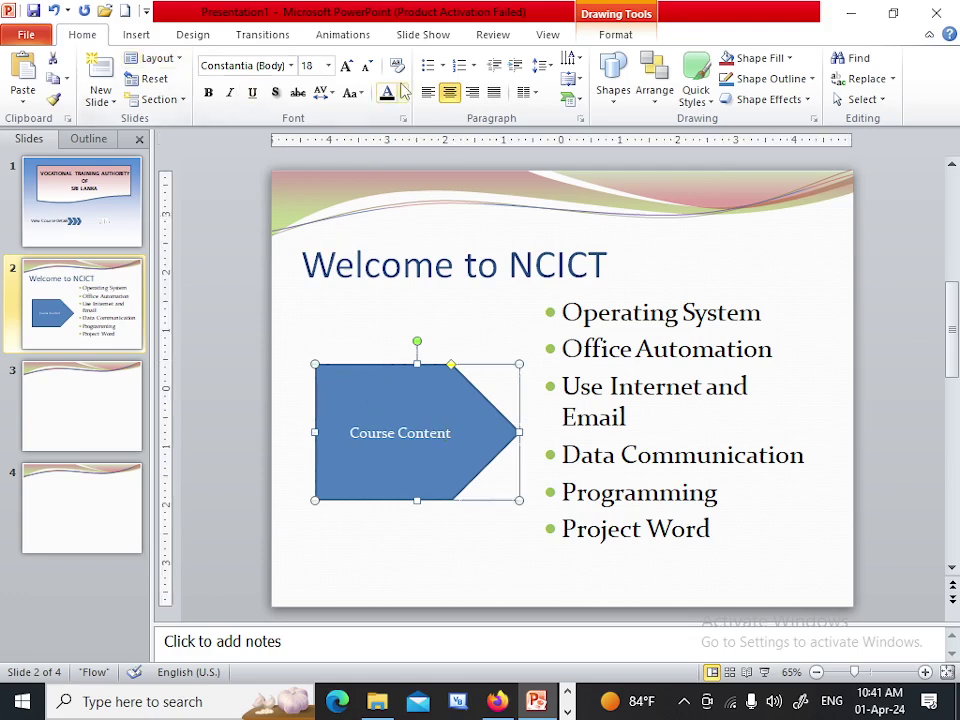
click(346, 65)
click(346, 65)
click(346, 65)
click(346, 65)
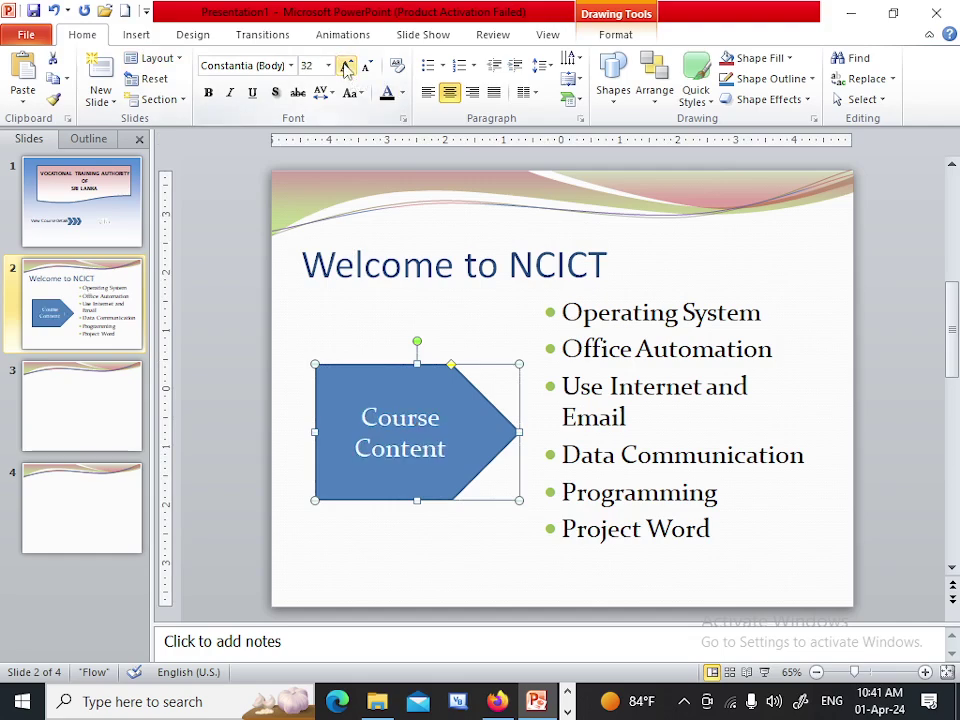
click(208, 92)
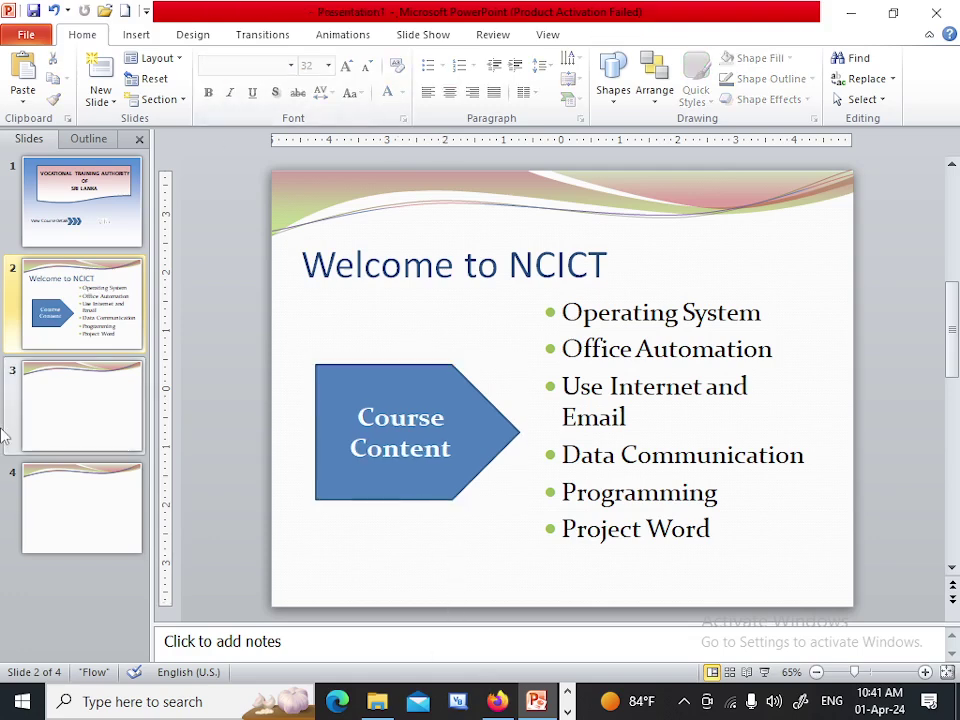
Go to empty slide 3 and check the reference PDF
click(58, 426)
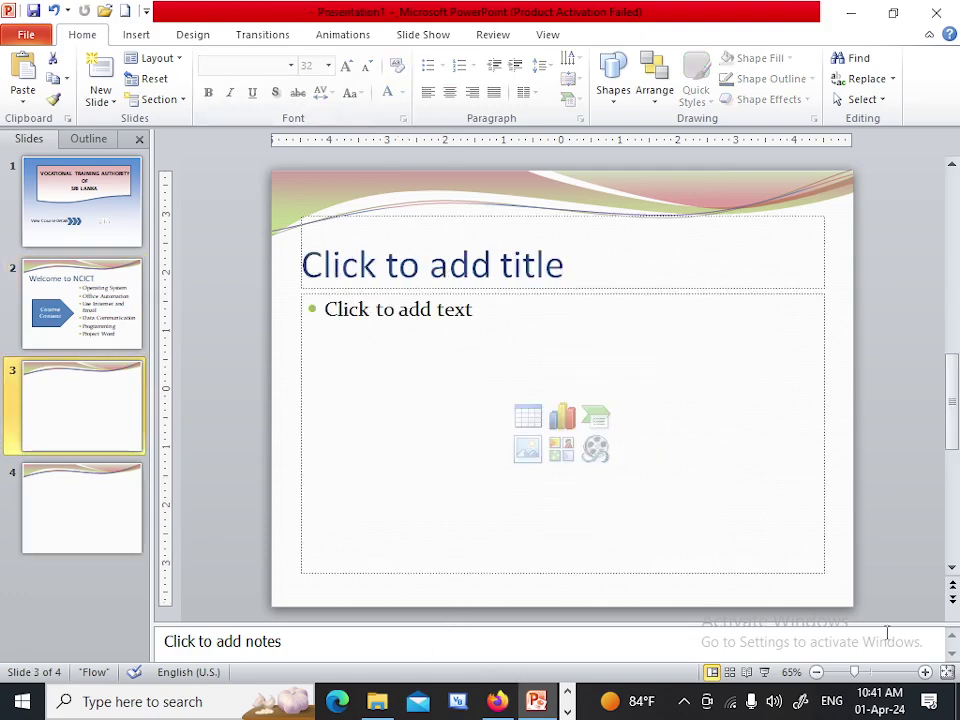
click(497, 701)
scroll(370, 474, down, 1)
scroll(370, 475, down, 5)
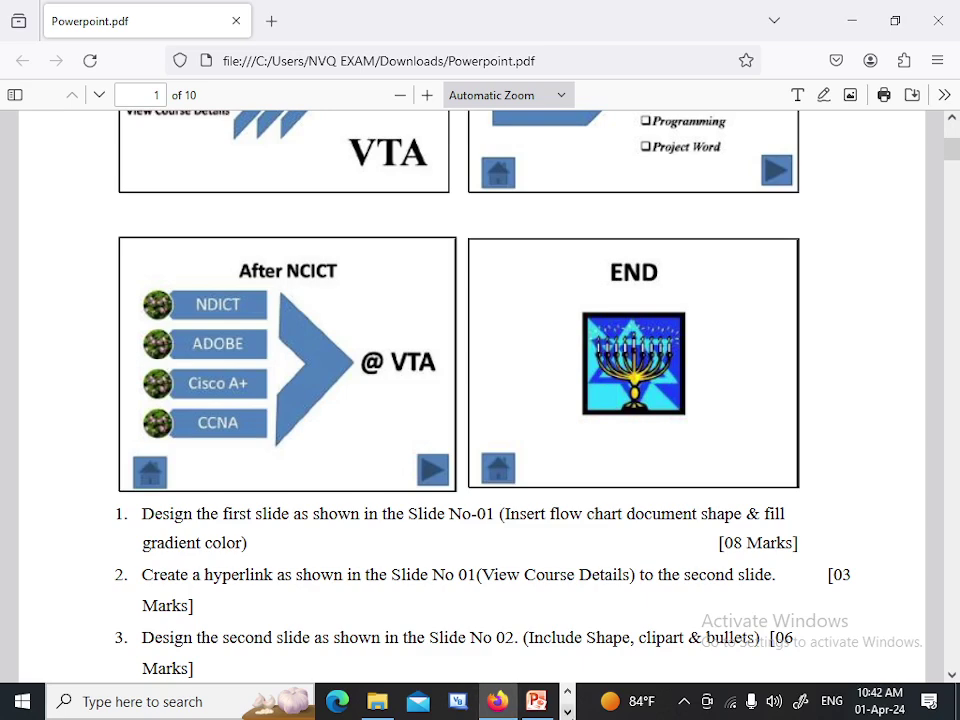
click(535, 705)
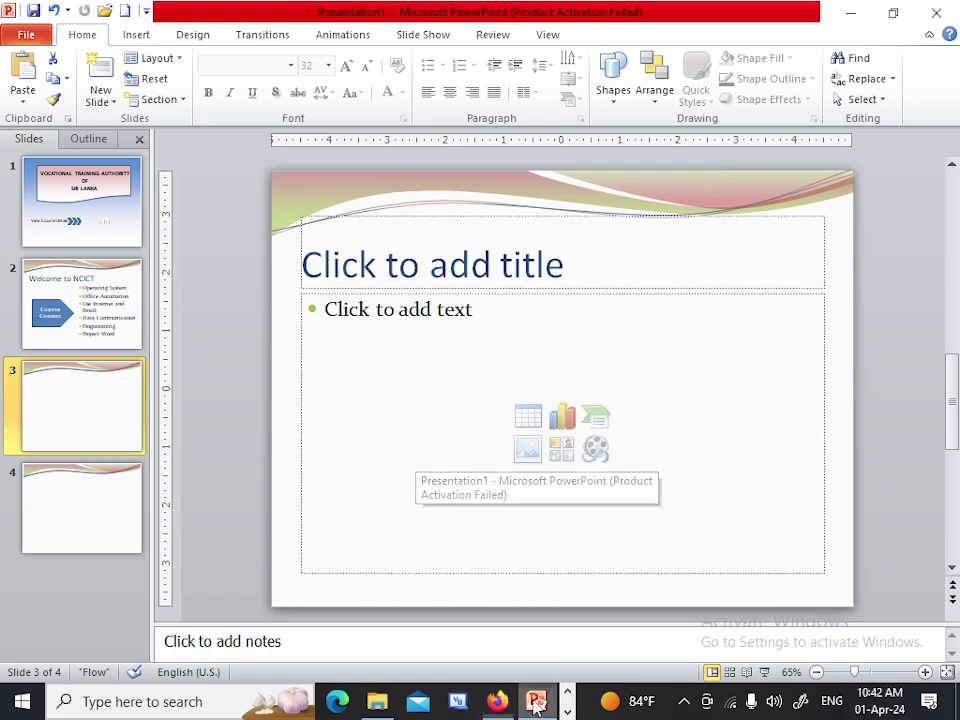
Narrow slide 3's content placeholder to the left half of the slide
click(511, 417)
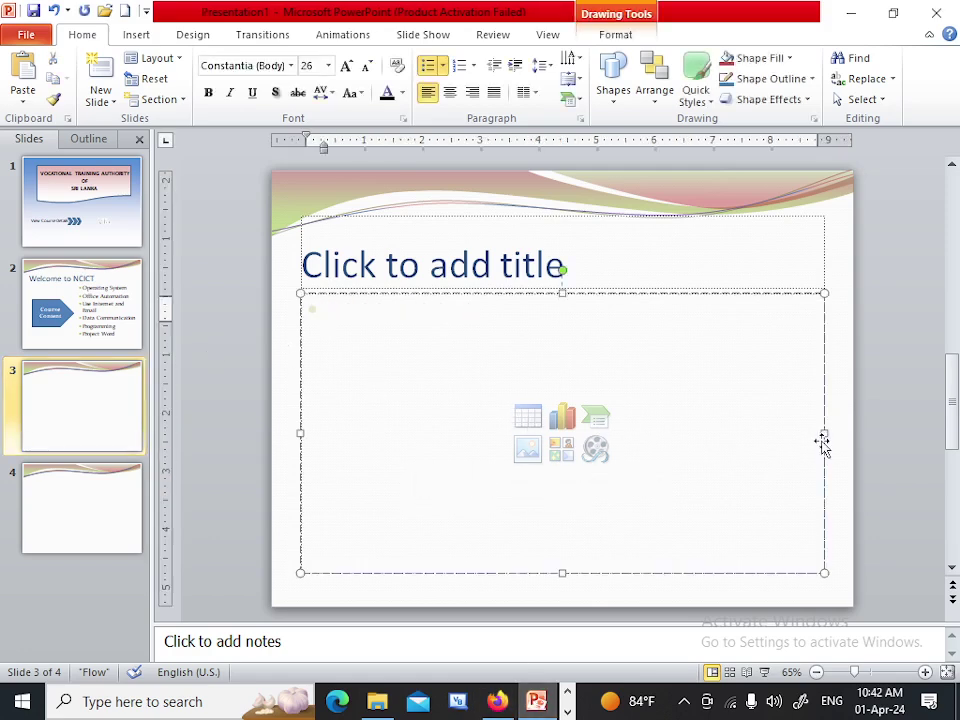
drag(823, 433, 596, 411)
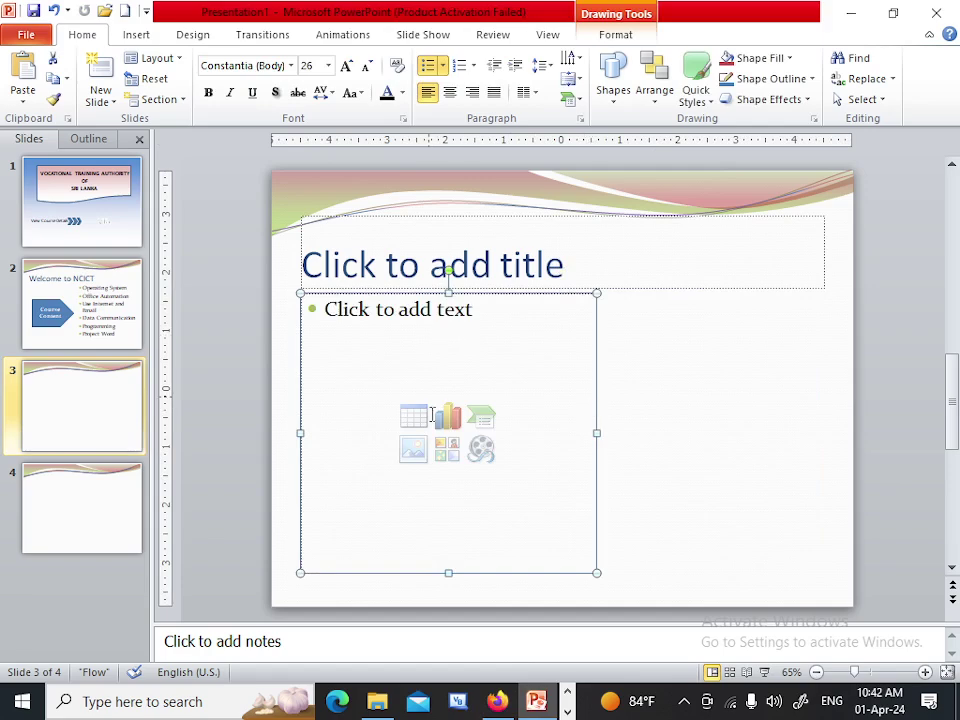
click(497, 701)
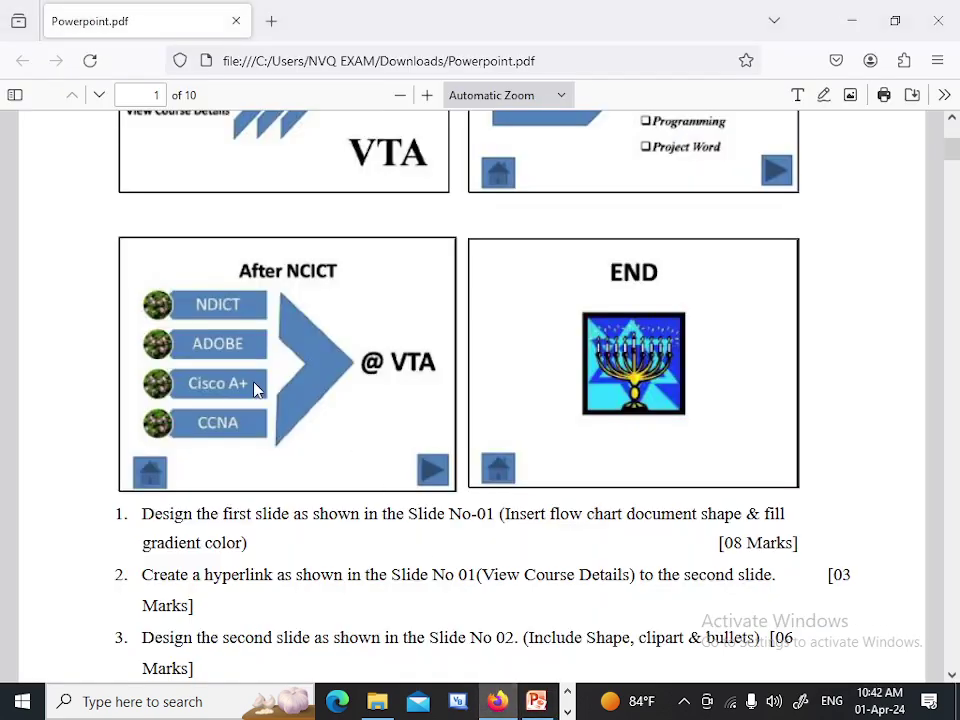
scroll(604, 577, up, 2)
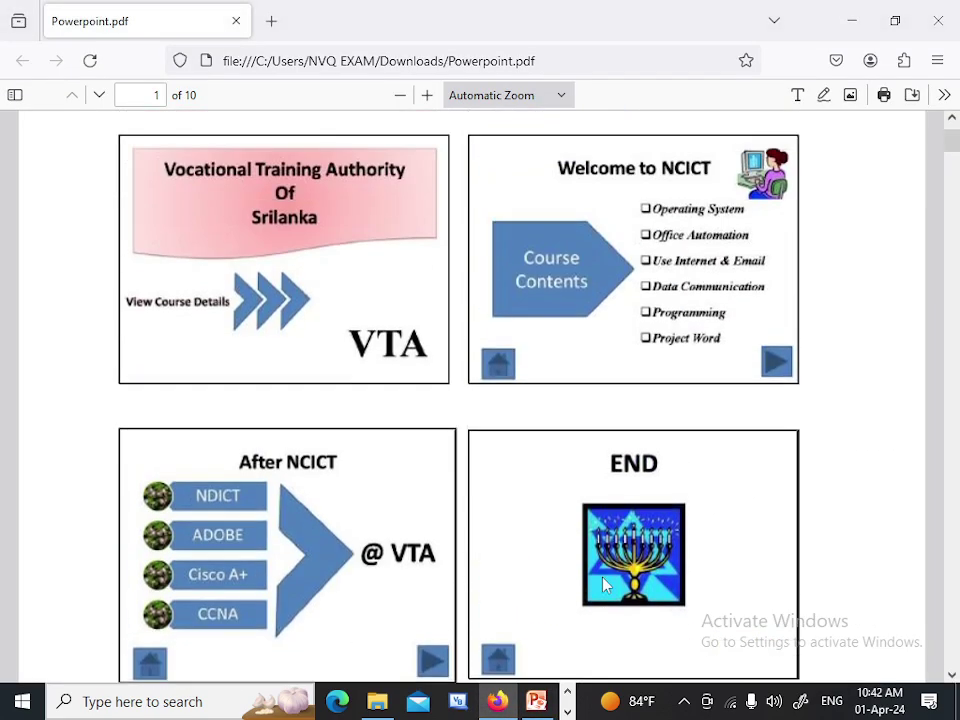
scroll(605, 585, down, 3)
click(541, 708)
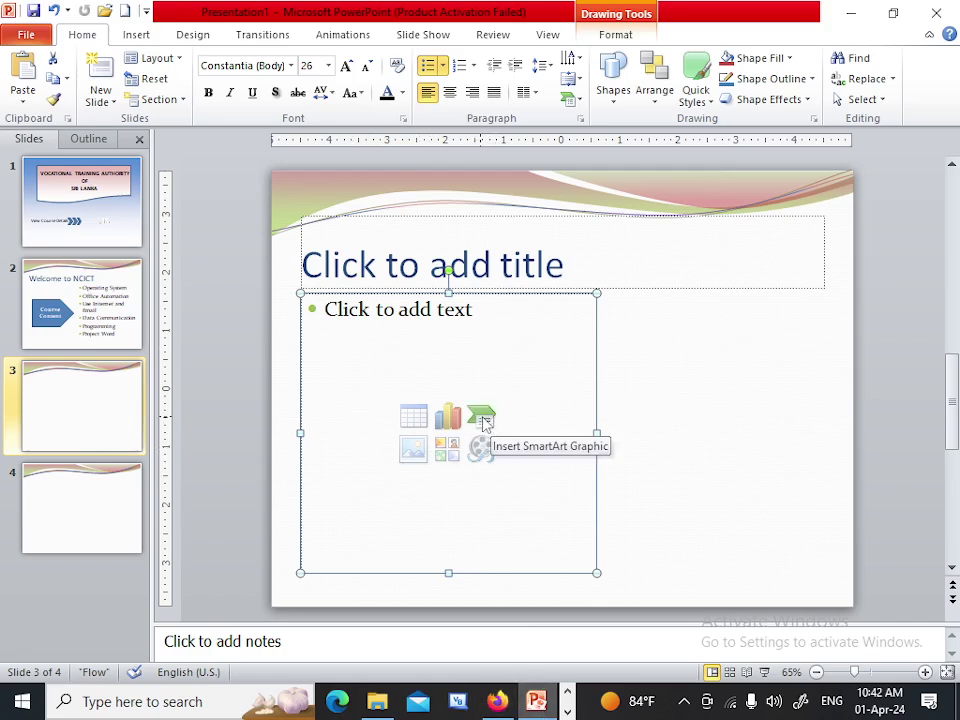
Insert a Vertical Picture Accent List SmartArt from the List category into slide 3's placeholder
click(485, 422)
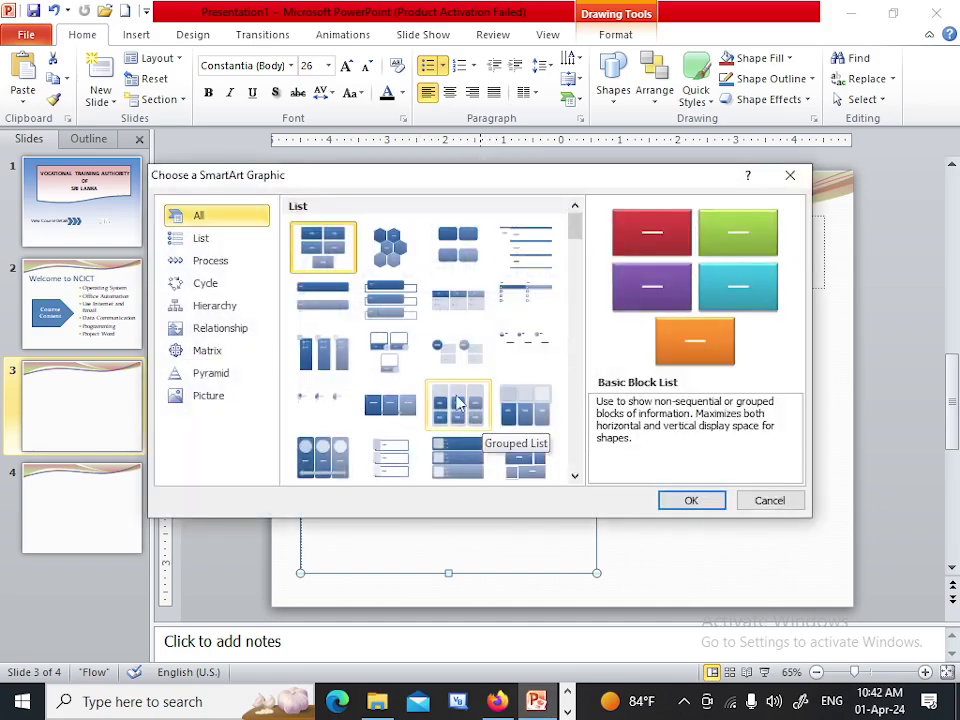
click(212, 246)
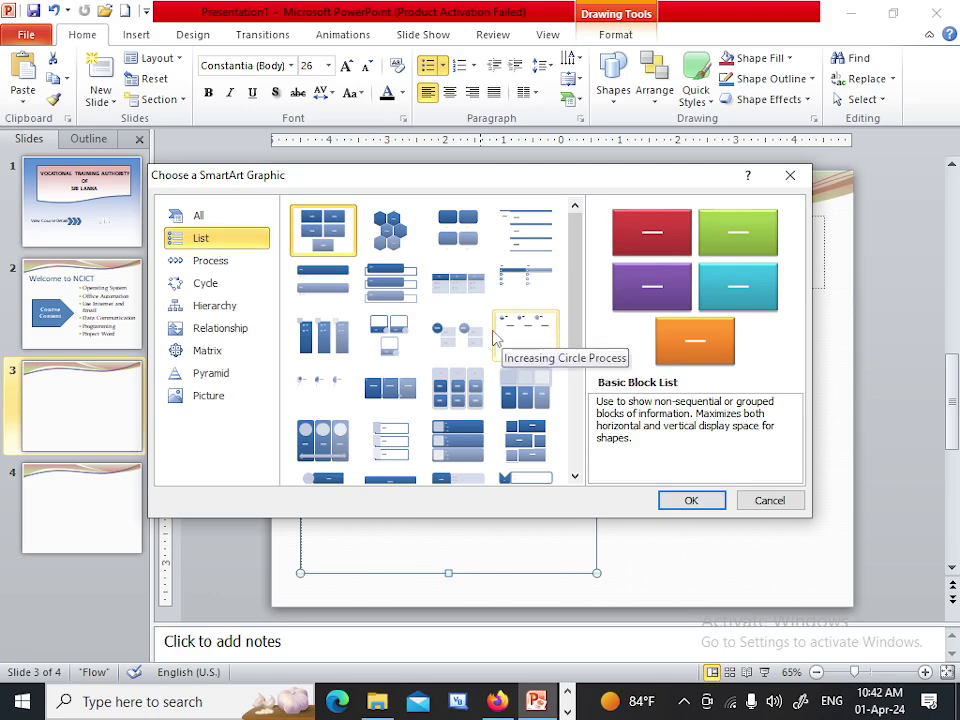
scroll(490, 340, down, 3)
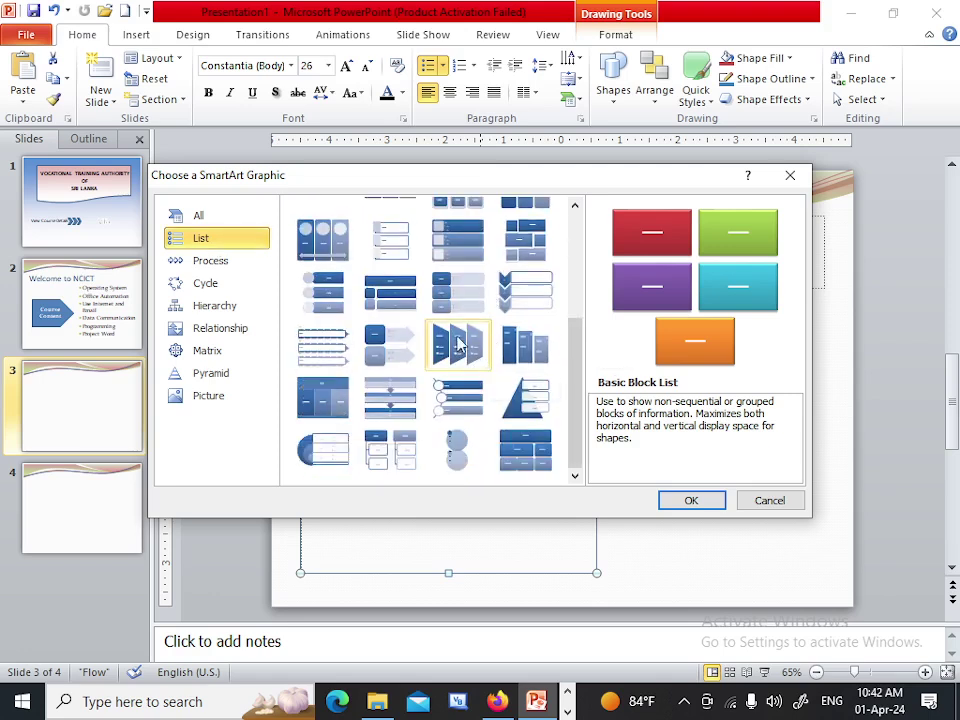
click(221, 268)
click(216, 286)
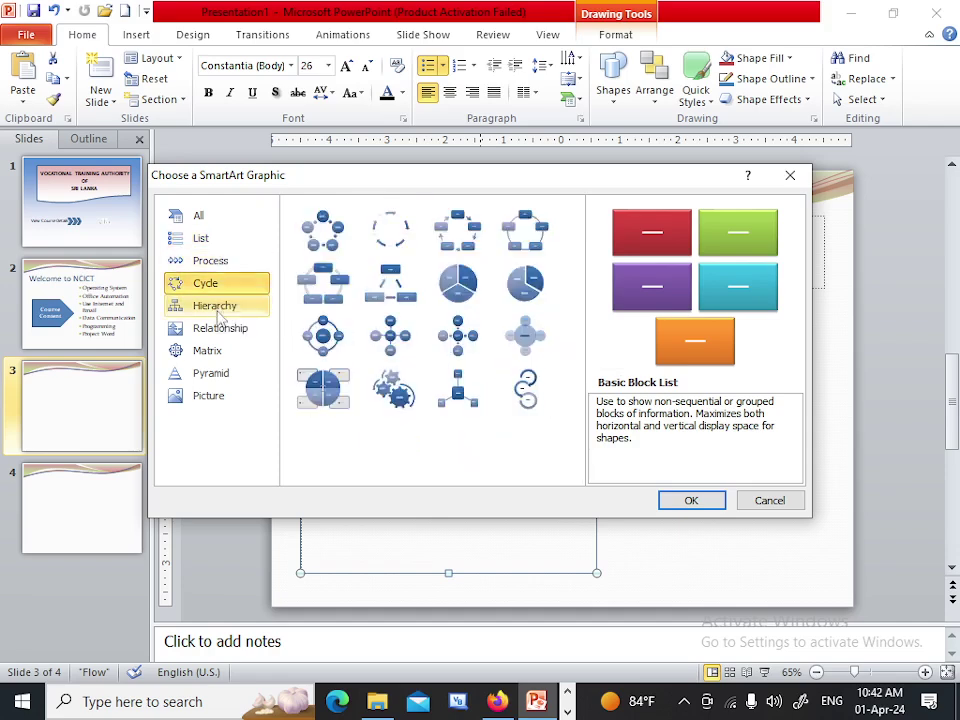
click(226, 329)
click(224, 349)
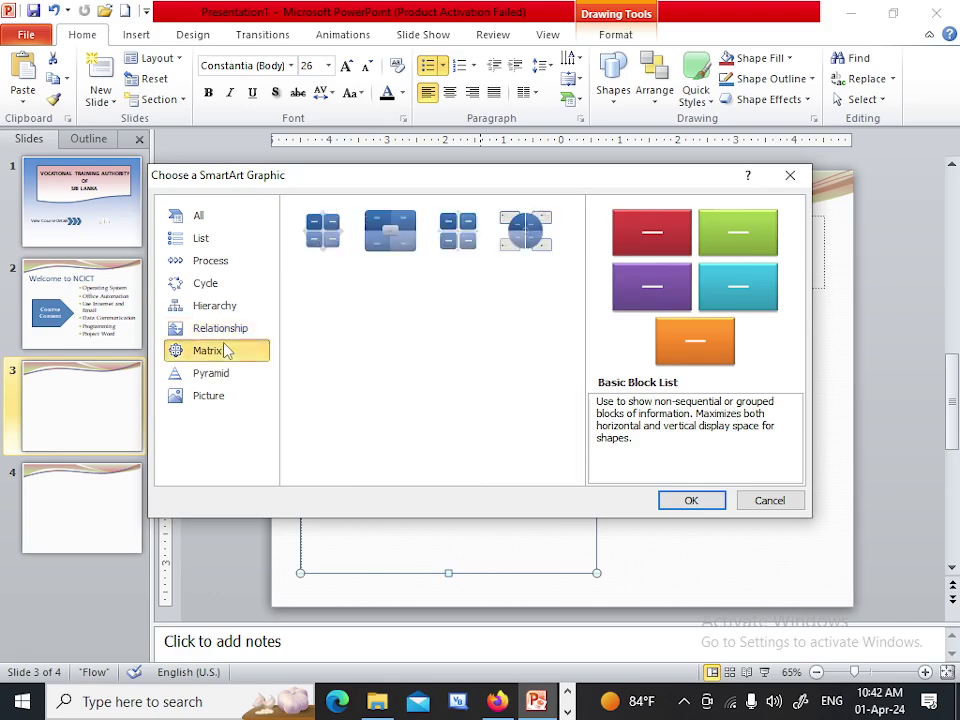
click(215, 251)
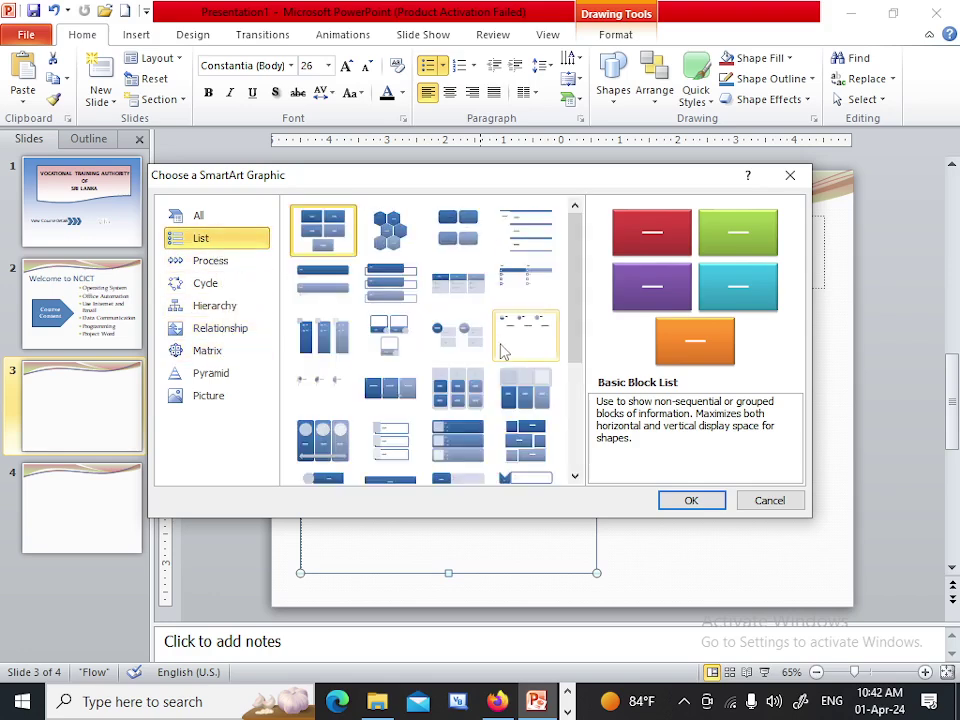
scroll(505, 340, down, 3)
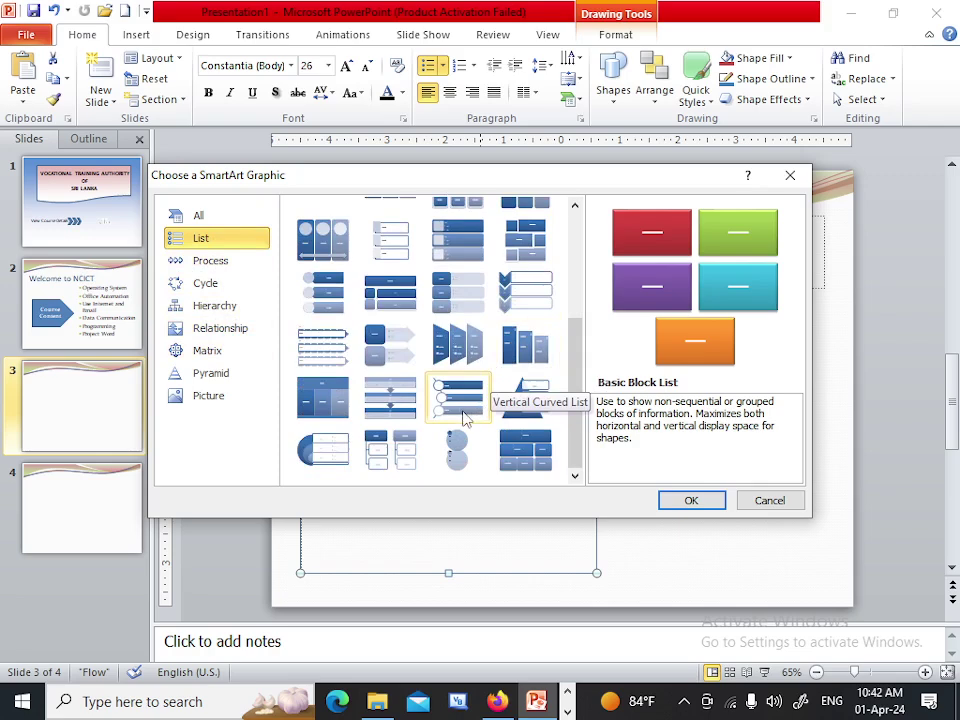
click(322, 310)
click(691, 505)
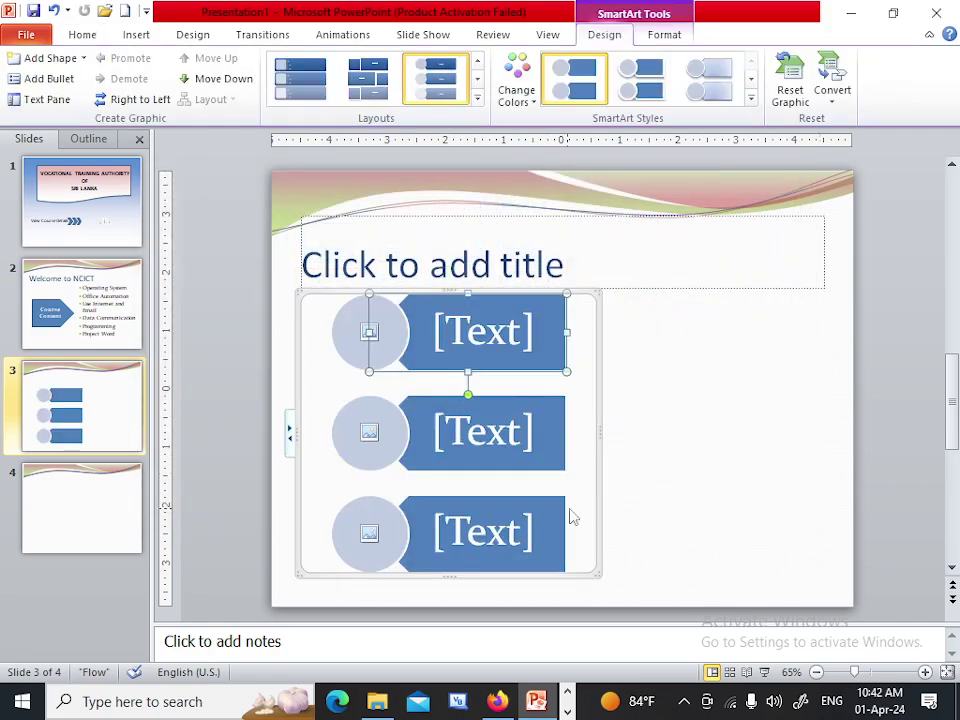
Add a fourth item to the SmartArt list and label the first item NDICT
click(497, 701)
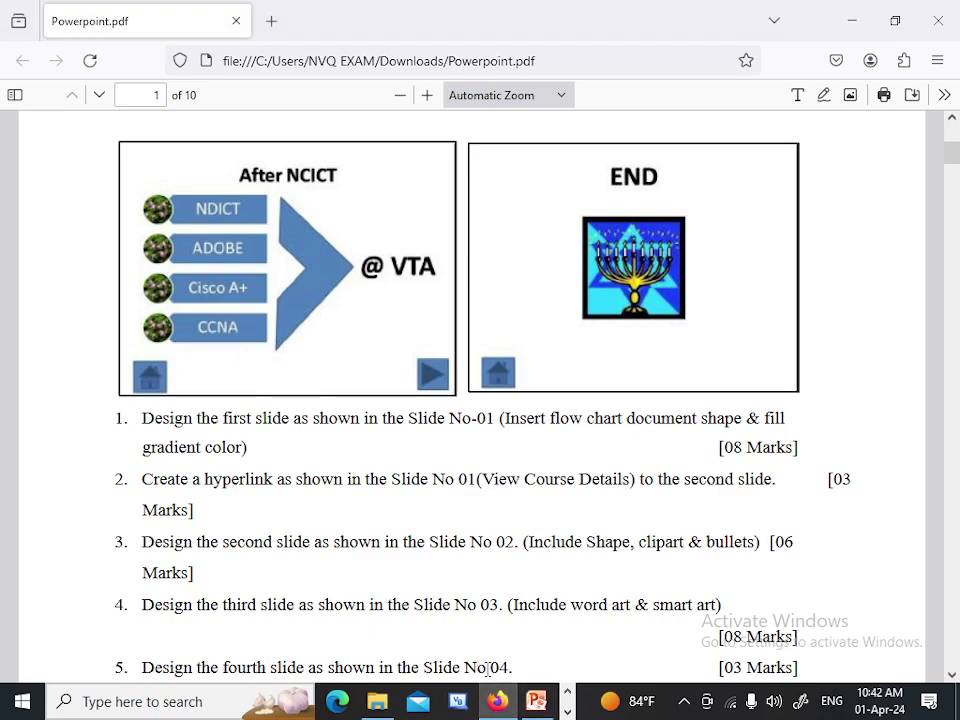
click(536, 701)
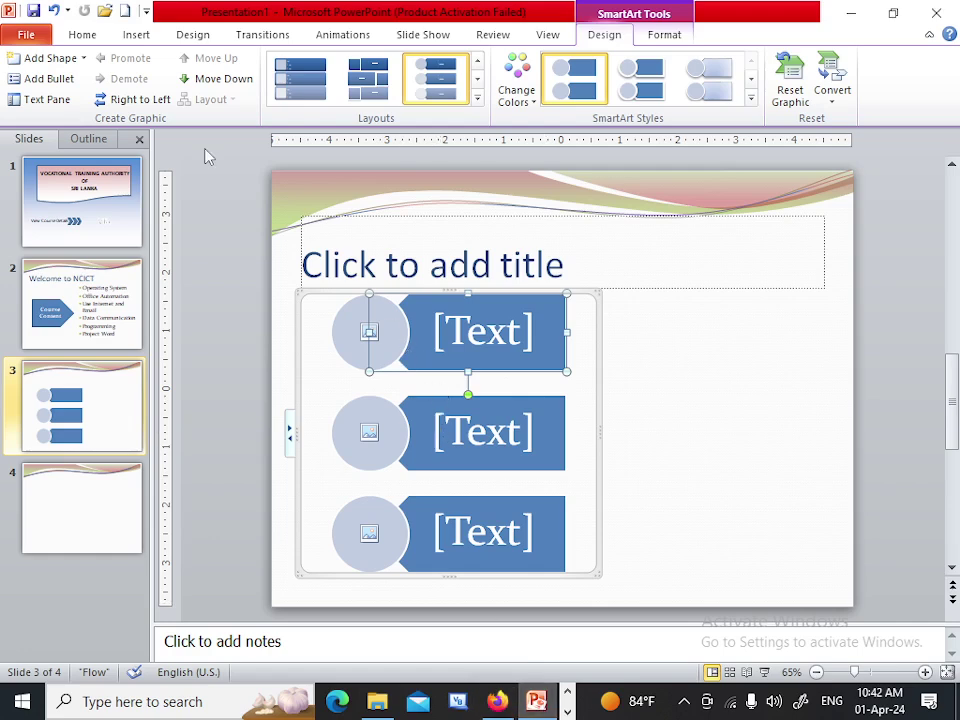
click(35, 58)
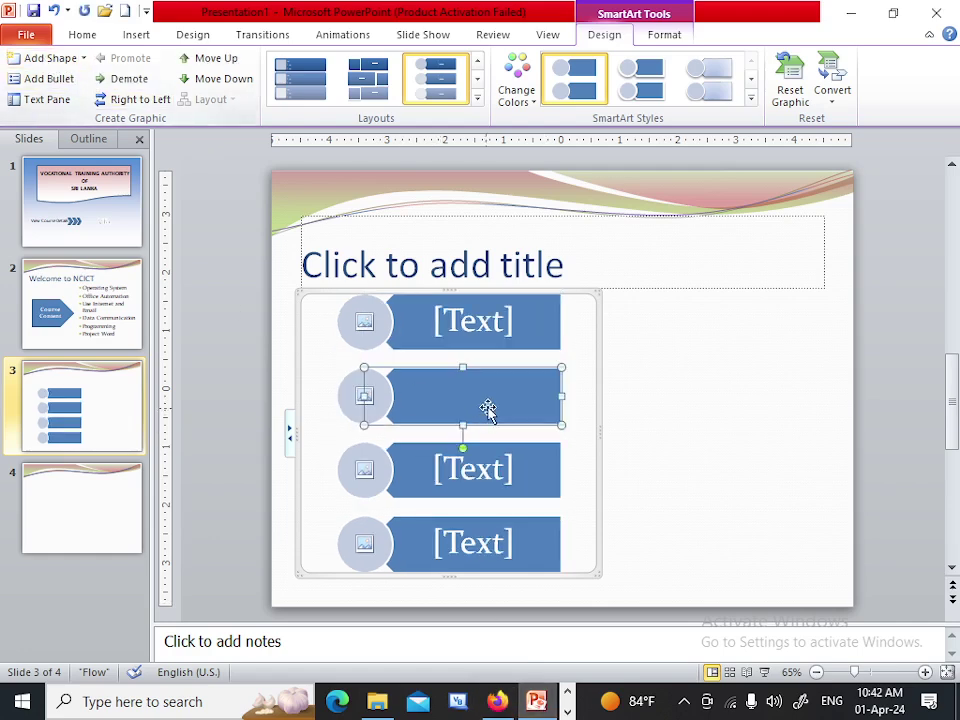
click(456, 308)
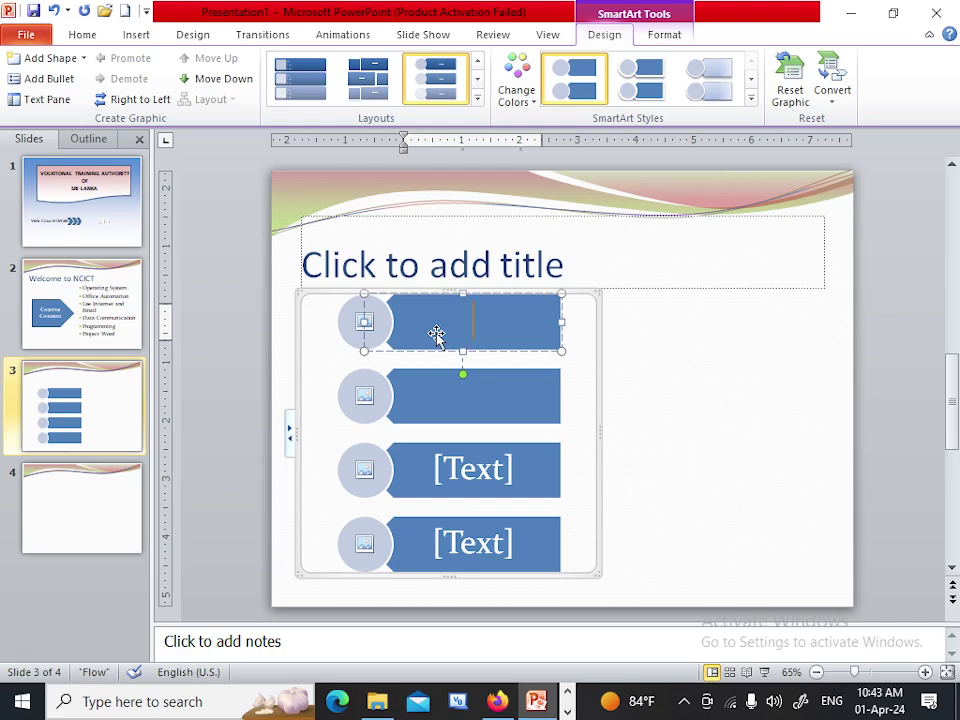
text(NDI)
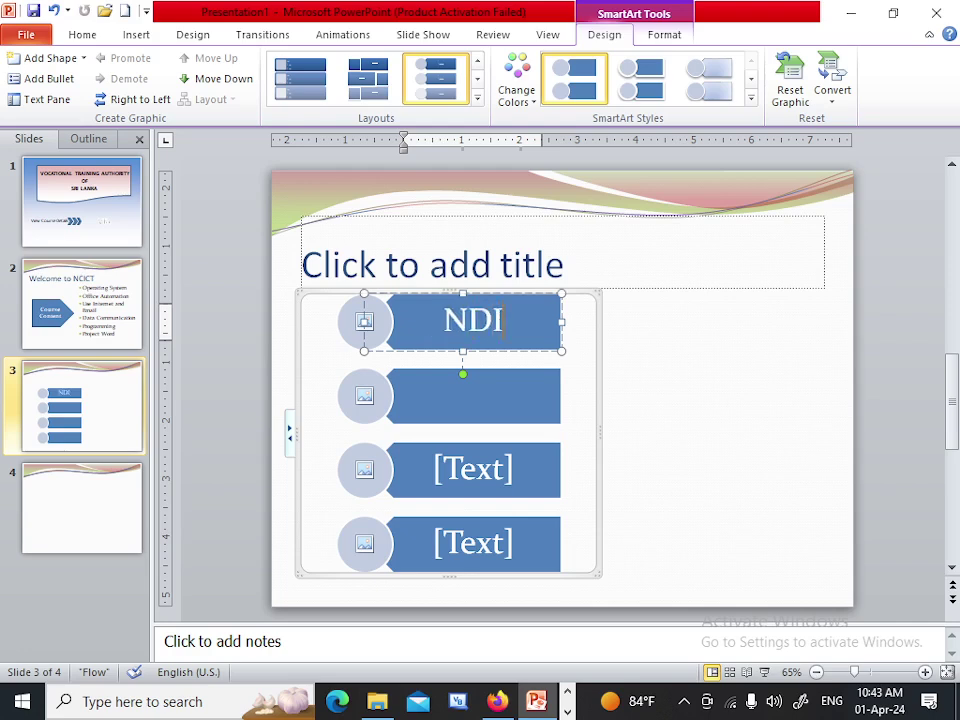
text(CT)
Label the second SmartArt item Adobe
click(460, 393)
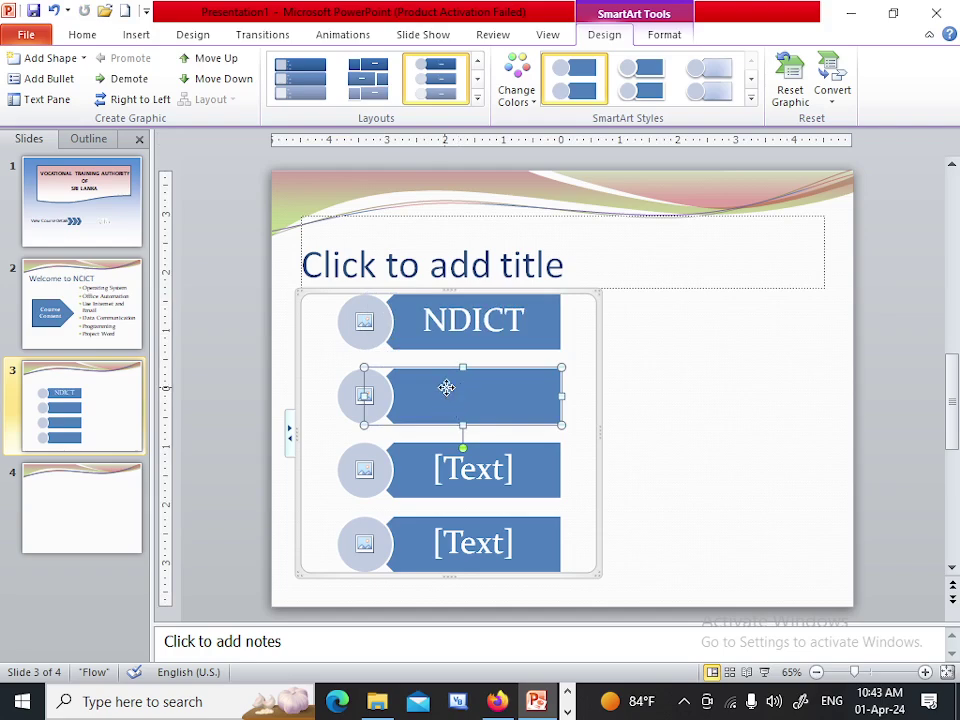
right_click(456, 398)
click(506, 192)
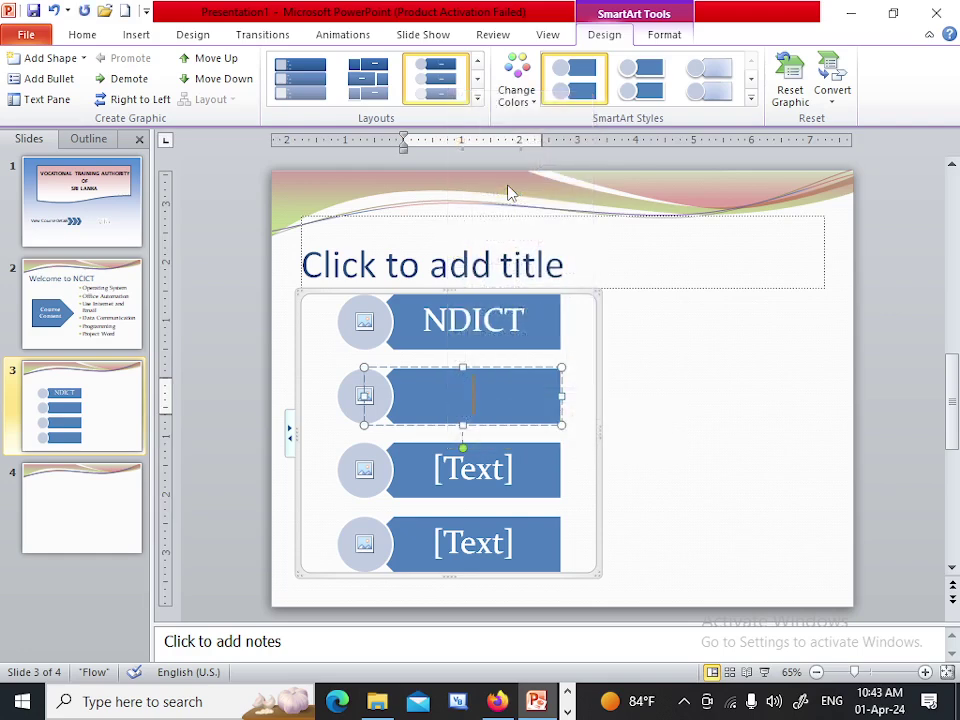
text(aDO)
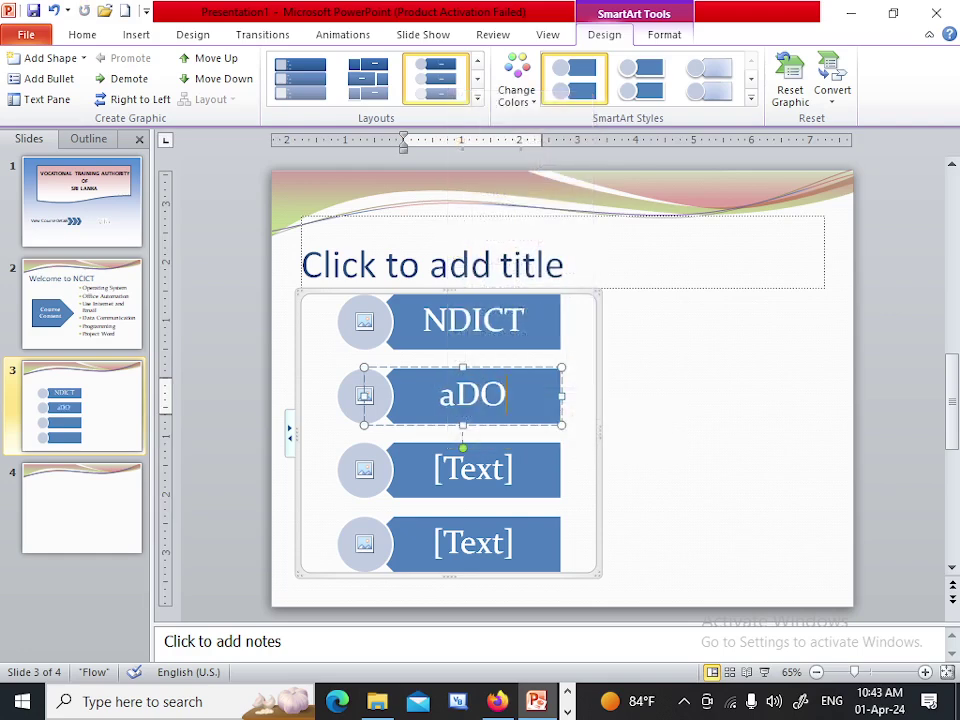
key(BackSpace)
key(BackSpace)
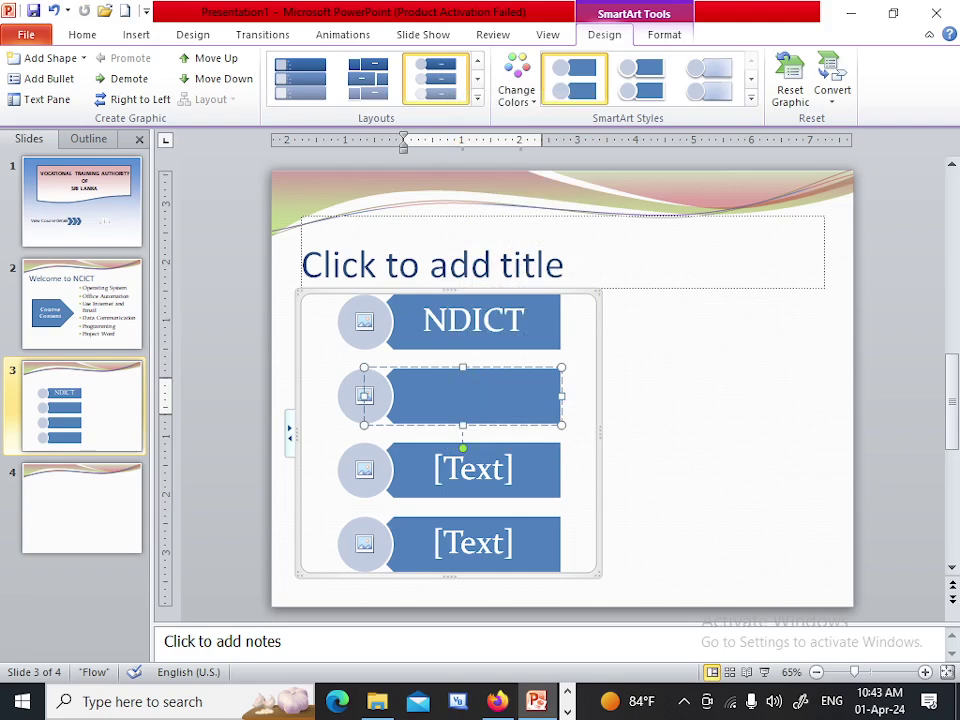
text(Ado)
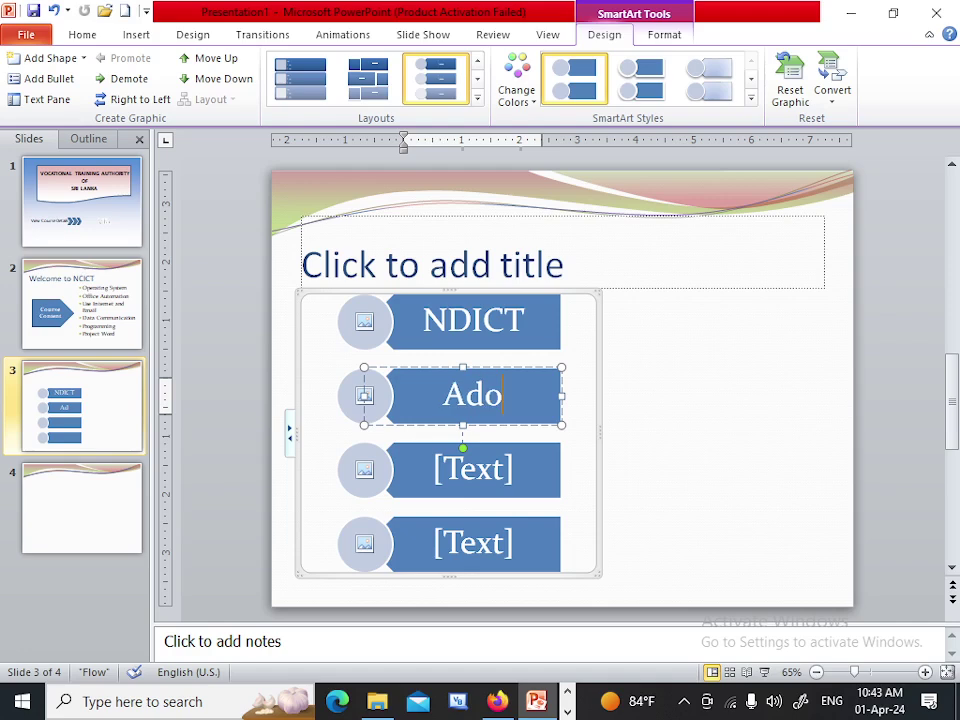
text(v)
key(BackSpace)
text(be)
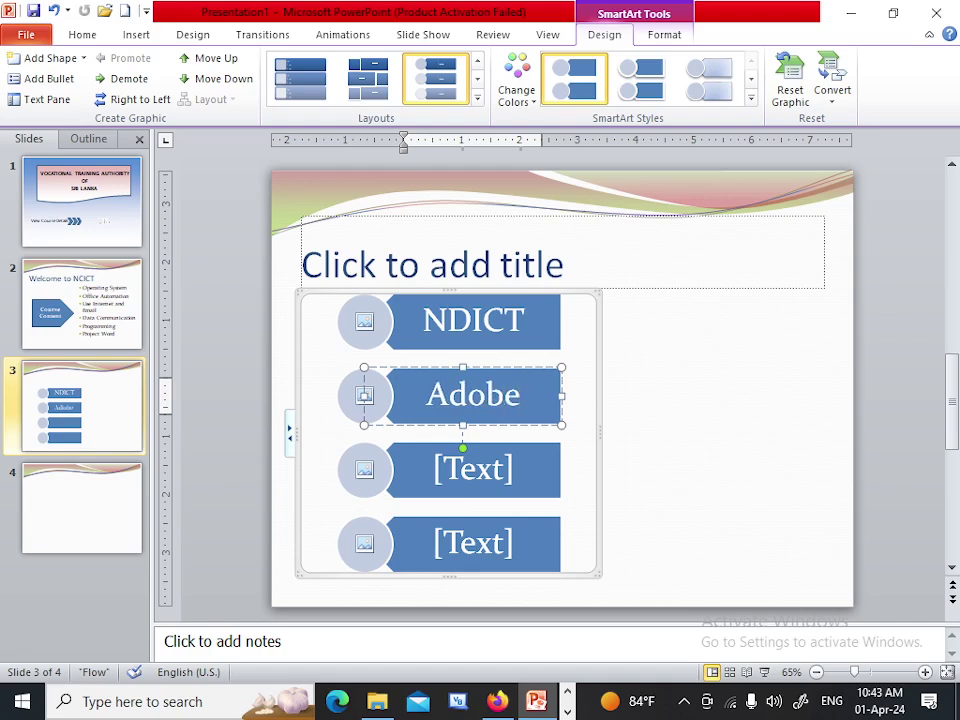
Label the third and fourth items CISCO A+ and CCNA
click(492, 701)
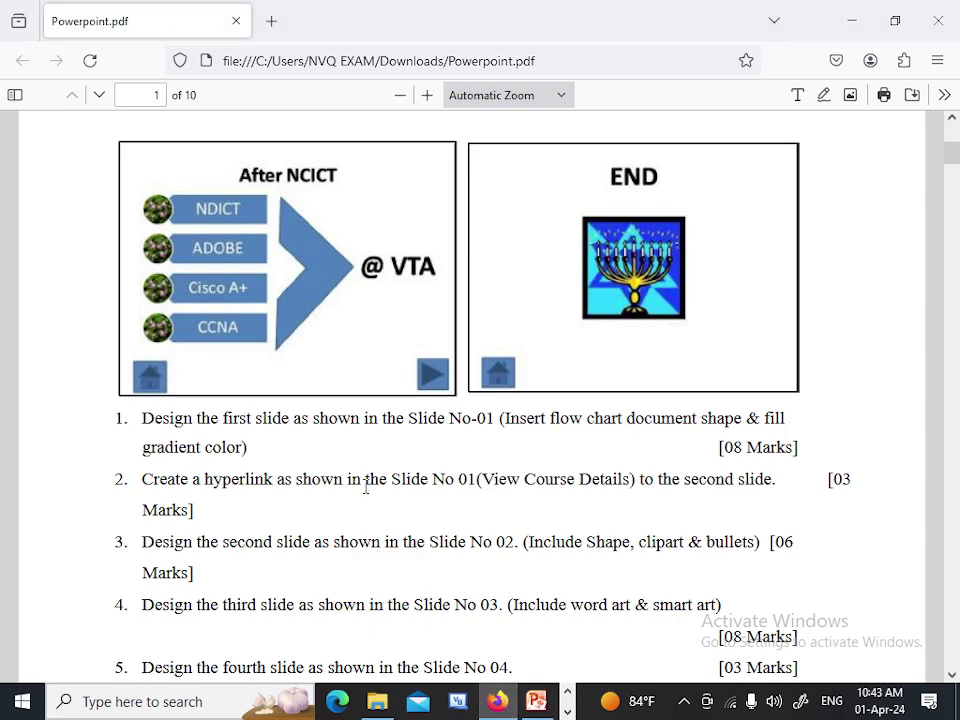
click(536, 701)
click(466, 468)
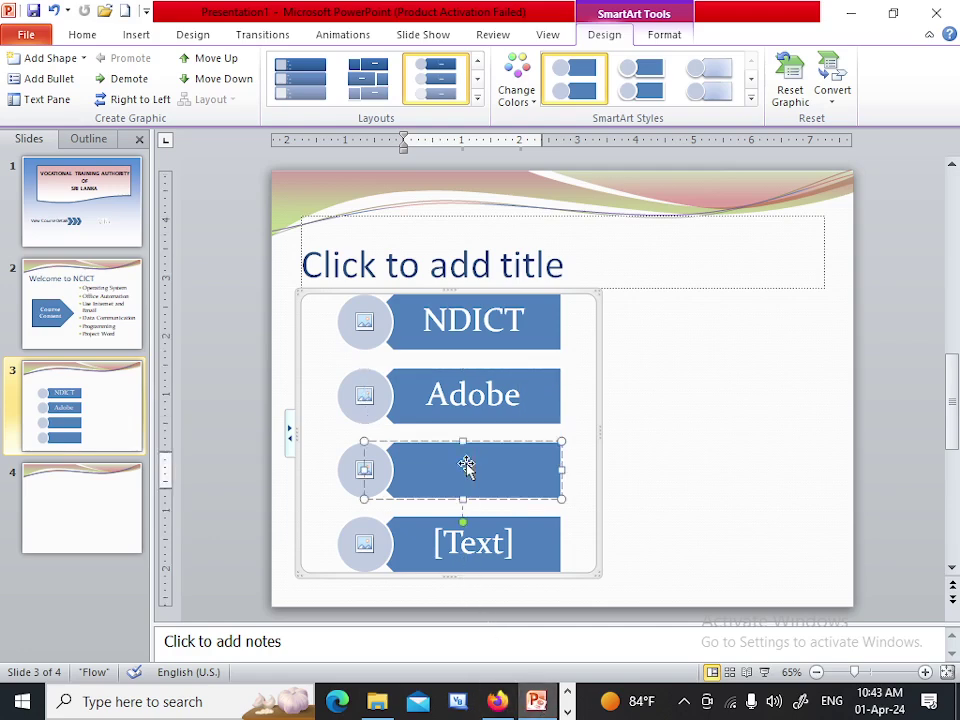
text(C)
text(ISCO )
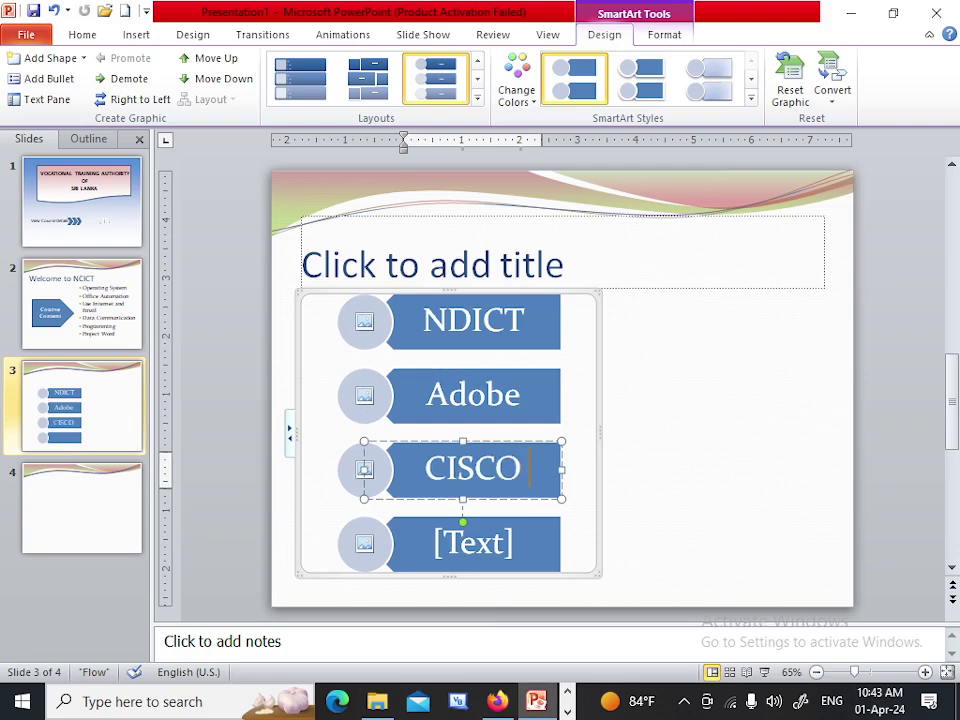
text(A+)
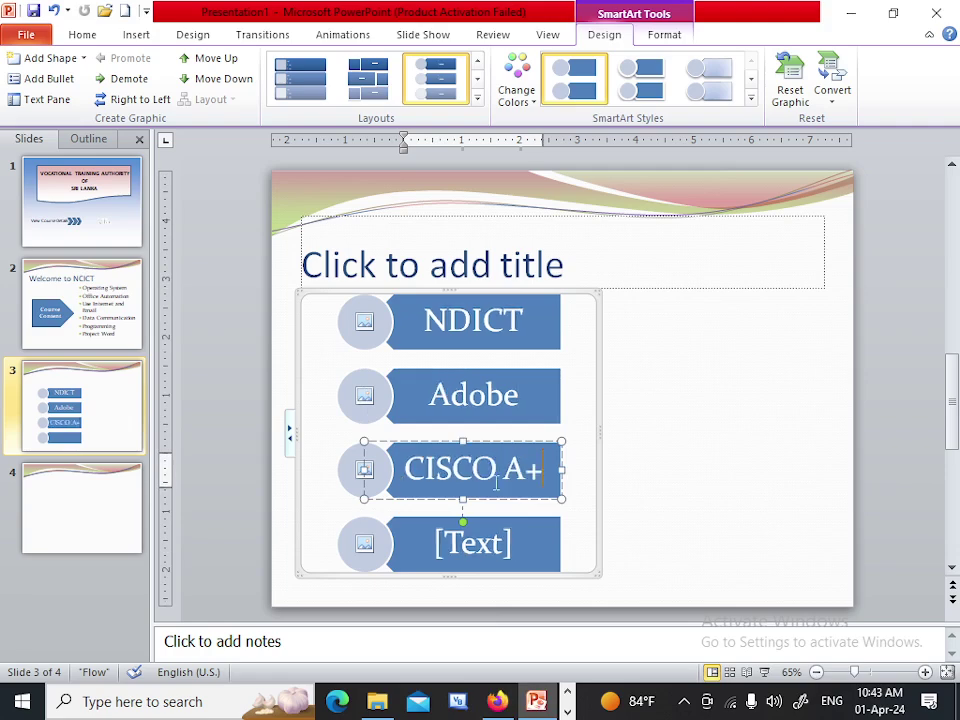
click(466, 538)
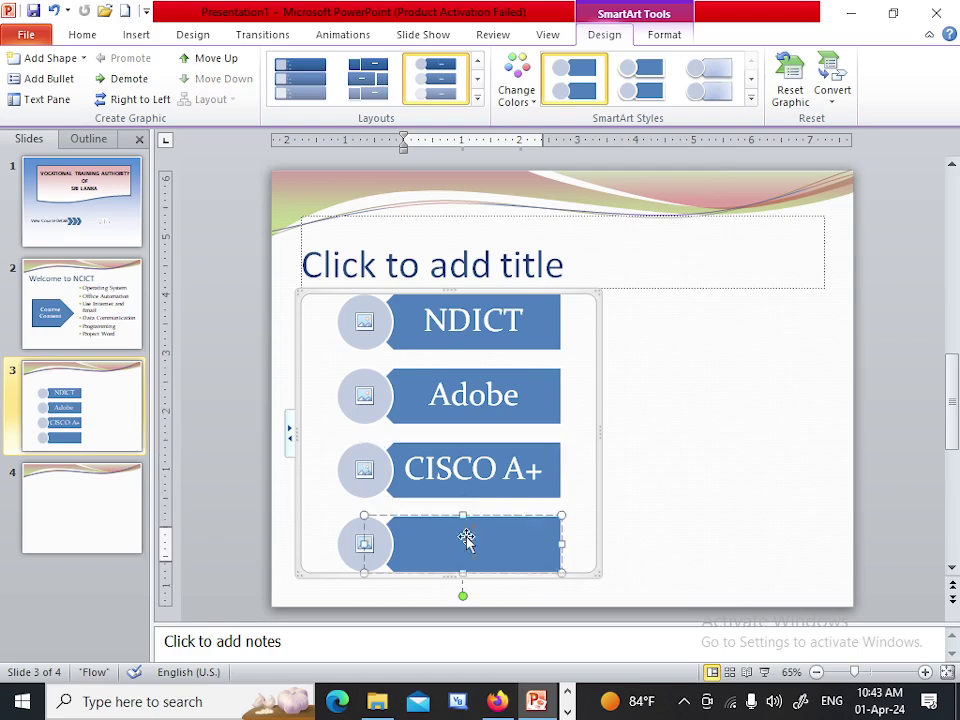
text(C)
text(CNA)
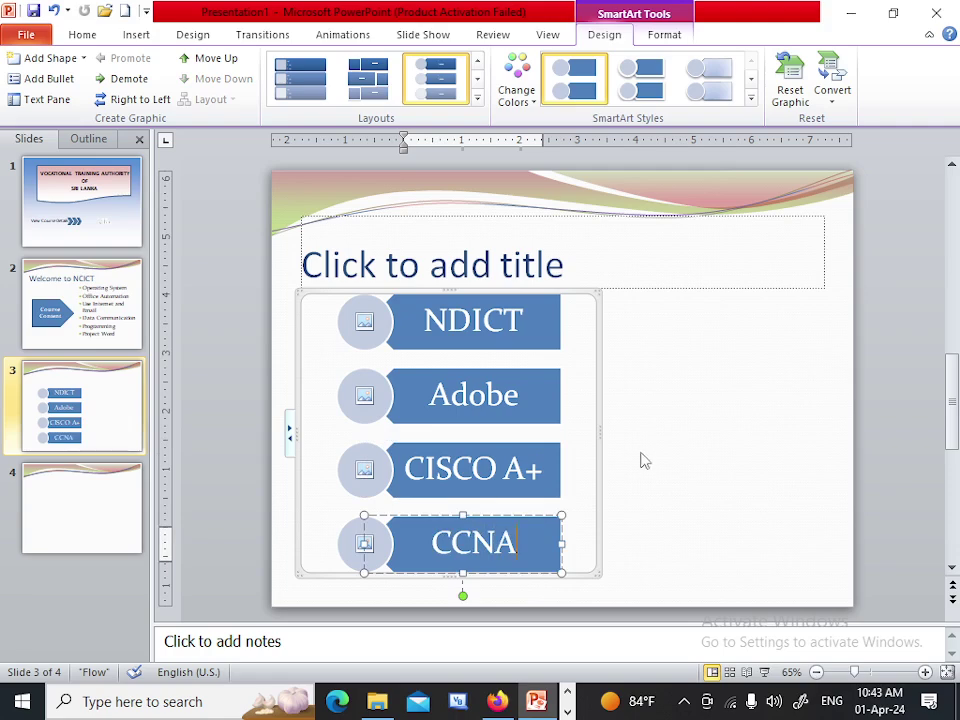
click(690, 406)
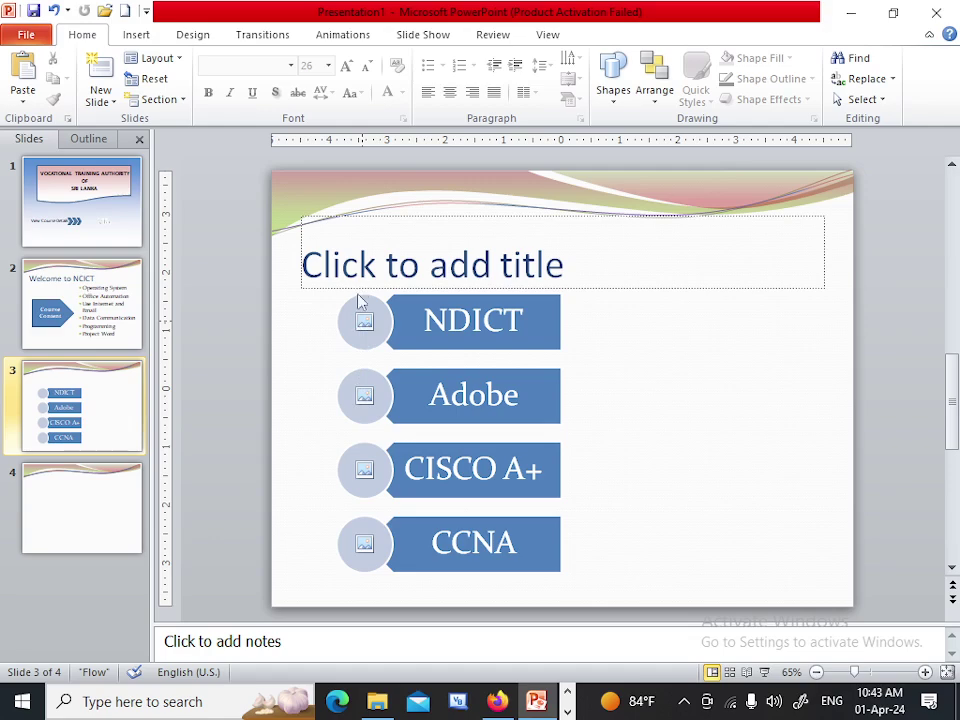
click(364, 321)
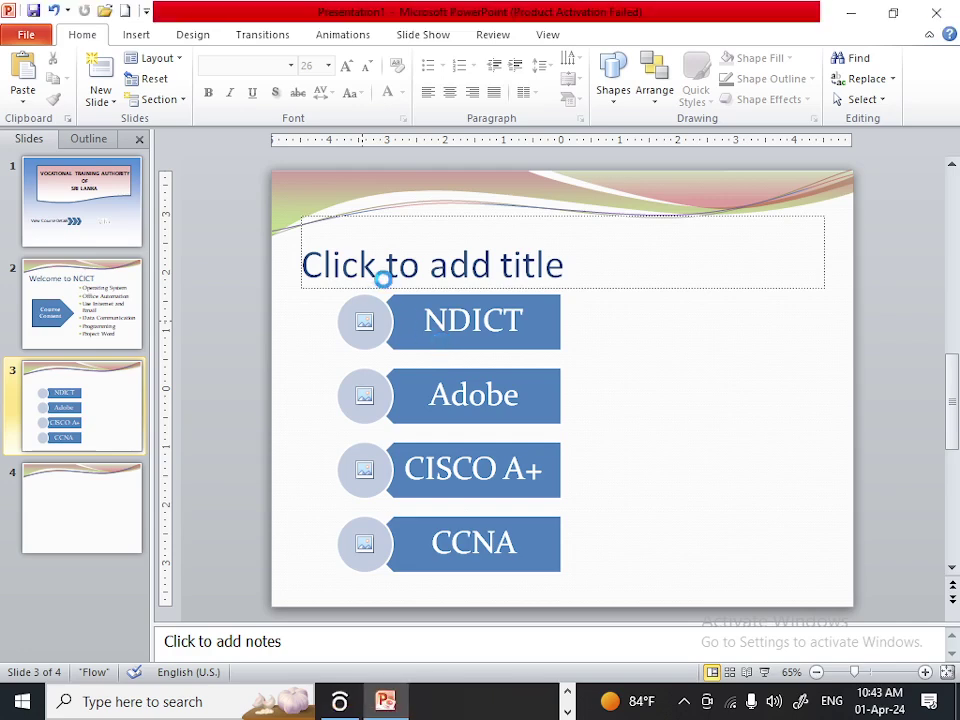
Insert download (1).jpg from the 1 Pictures 1 folder into the NDICT item's circle
click(366, 324)
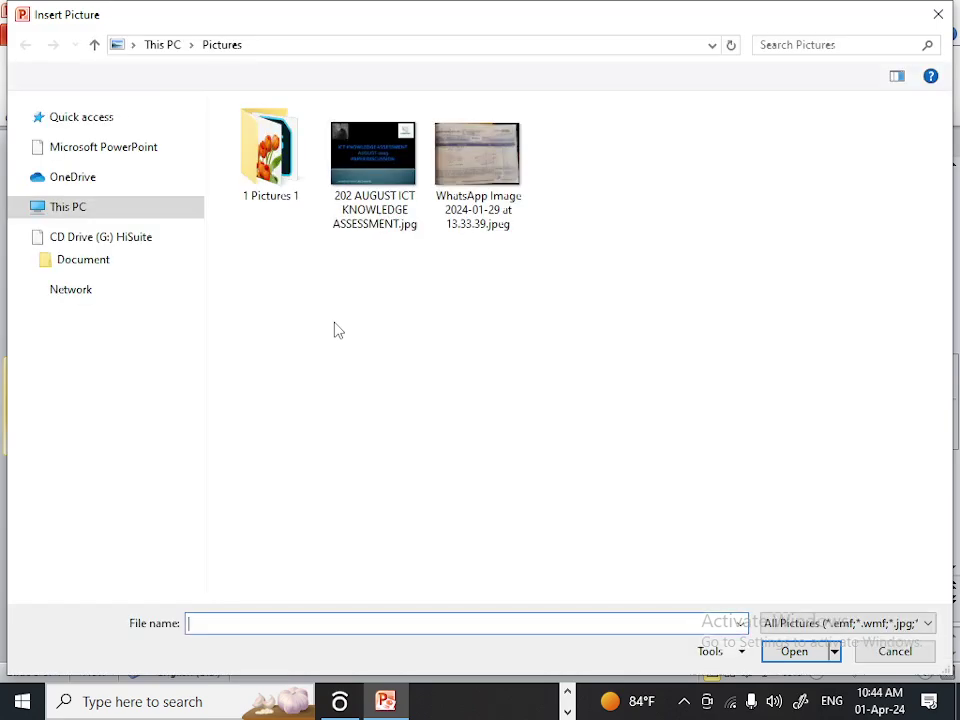
double_click(280, 150)
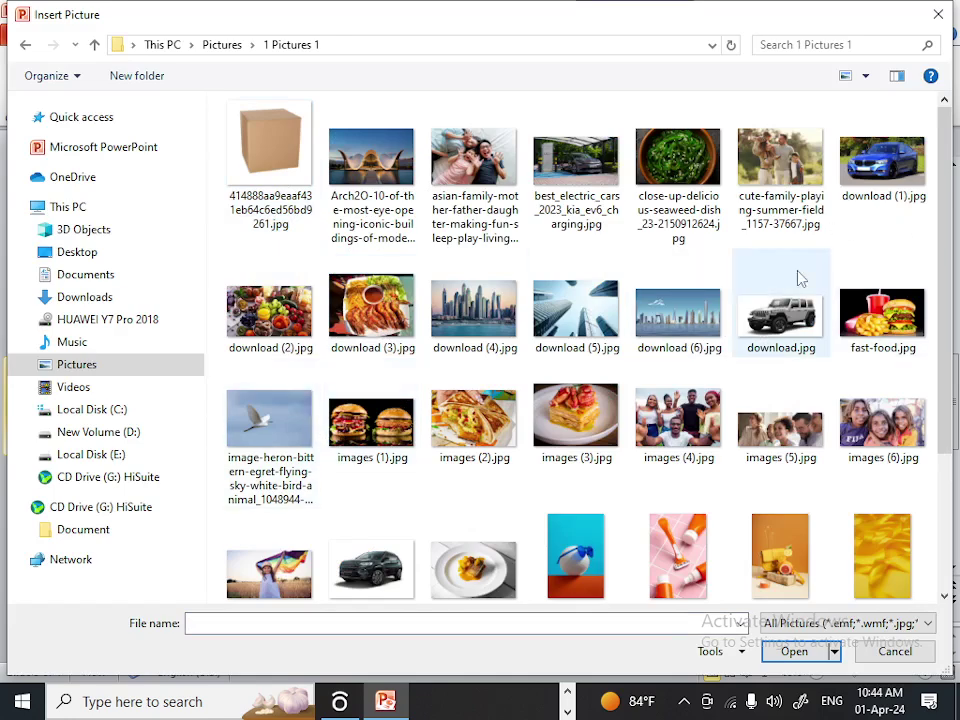
scroll(755, 352, down, 2)
scroll(757, 352, up, 2)
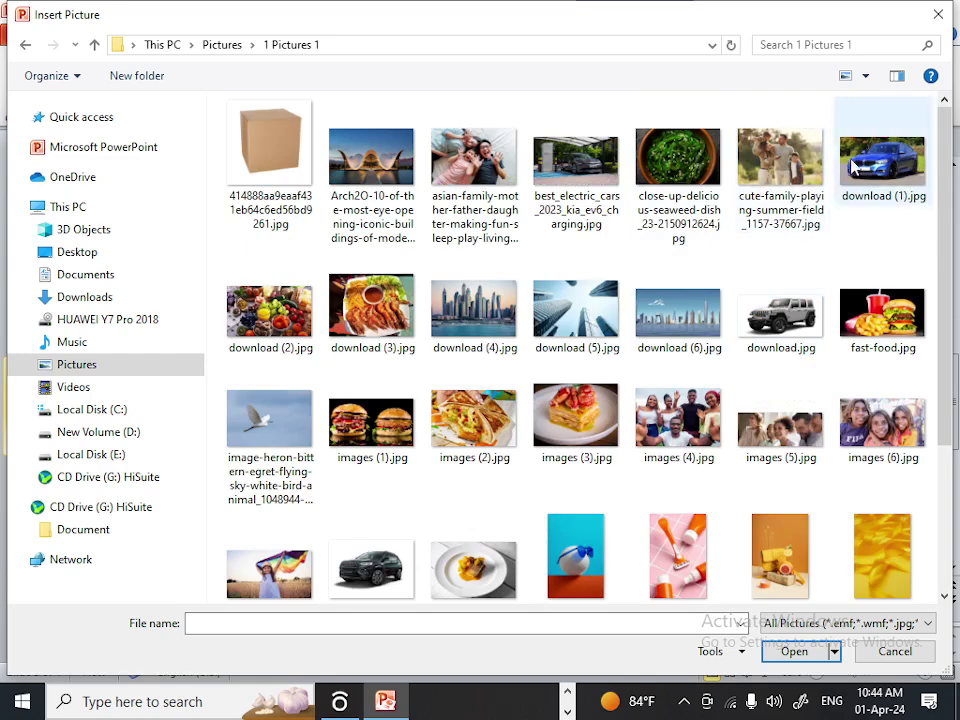
click(845, 195)
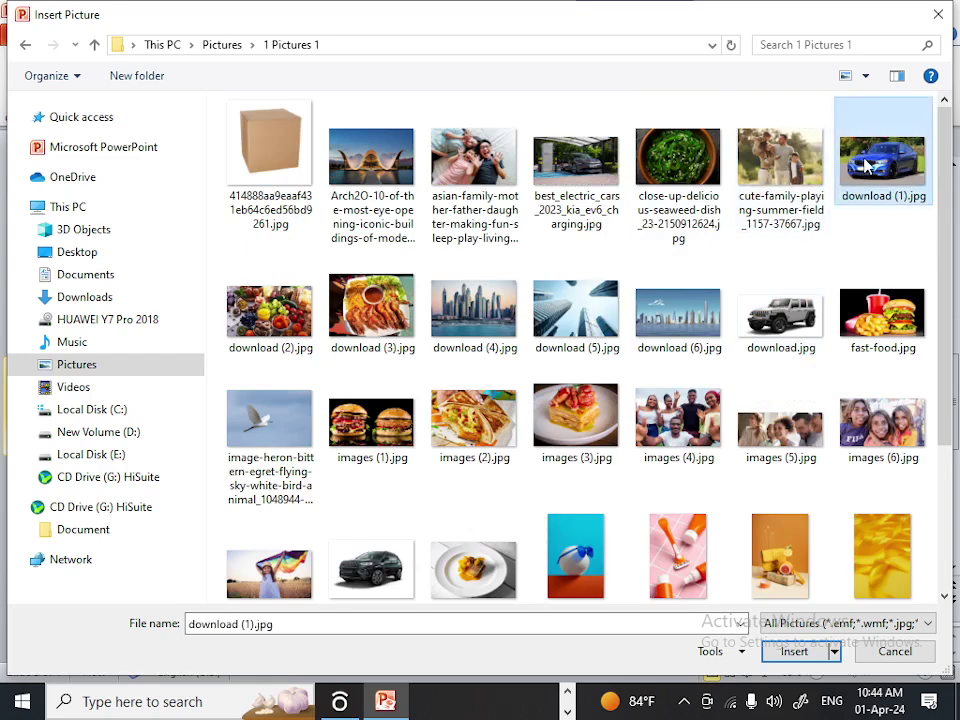
click(805, 653)
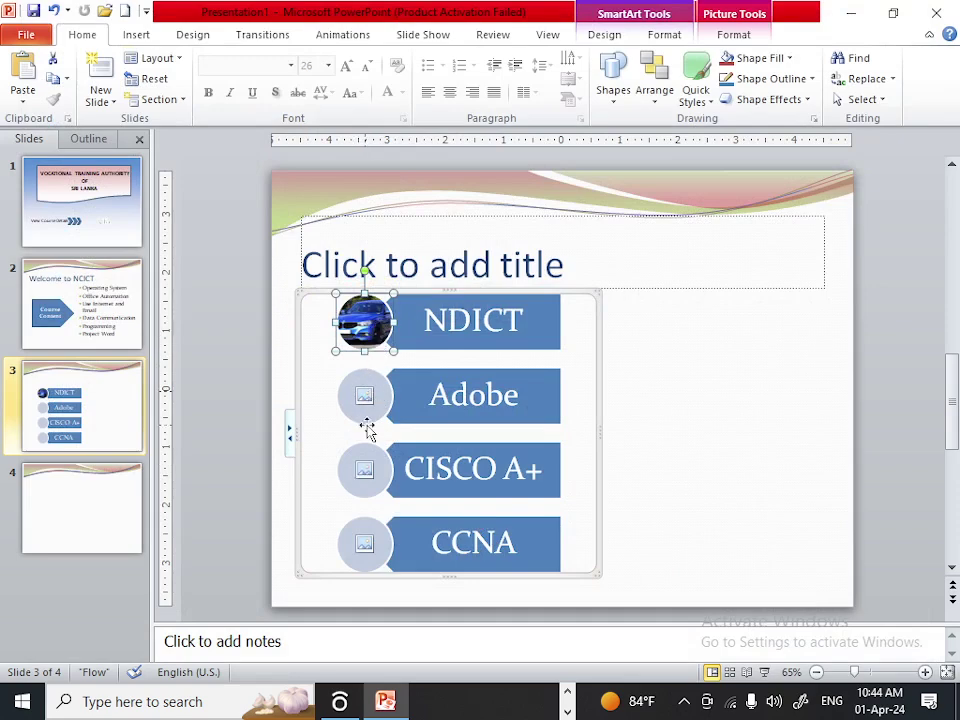
Add the same blue car picture to the Adobe, CISCO A+ and CCNA circles
click(362, 405)
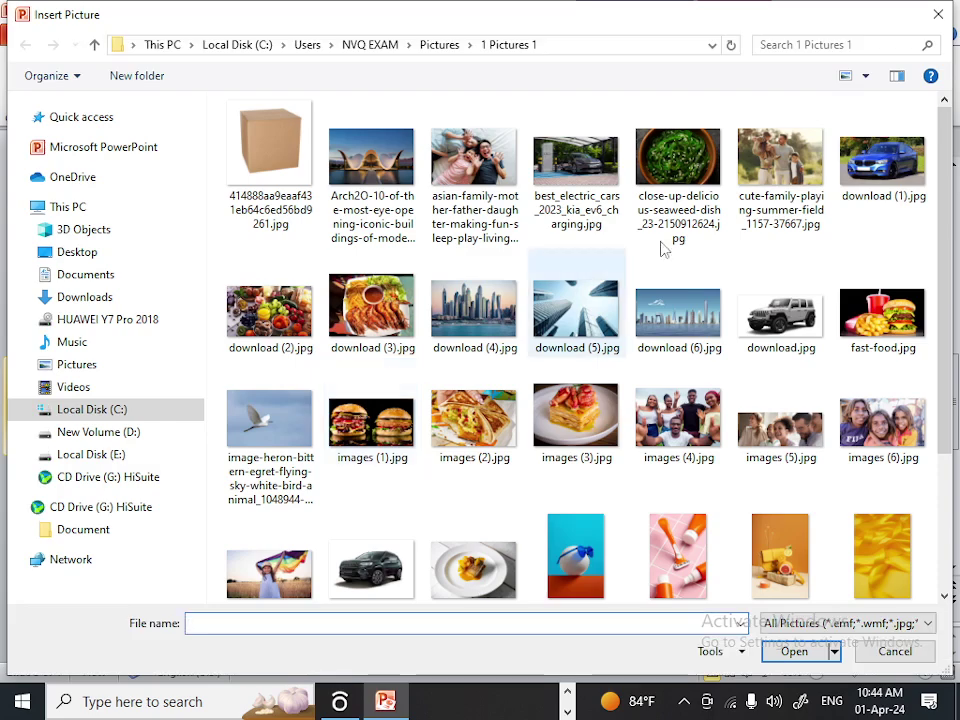
click(882, 165)
click(794, 651)
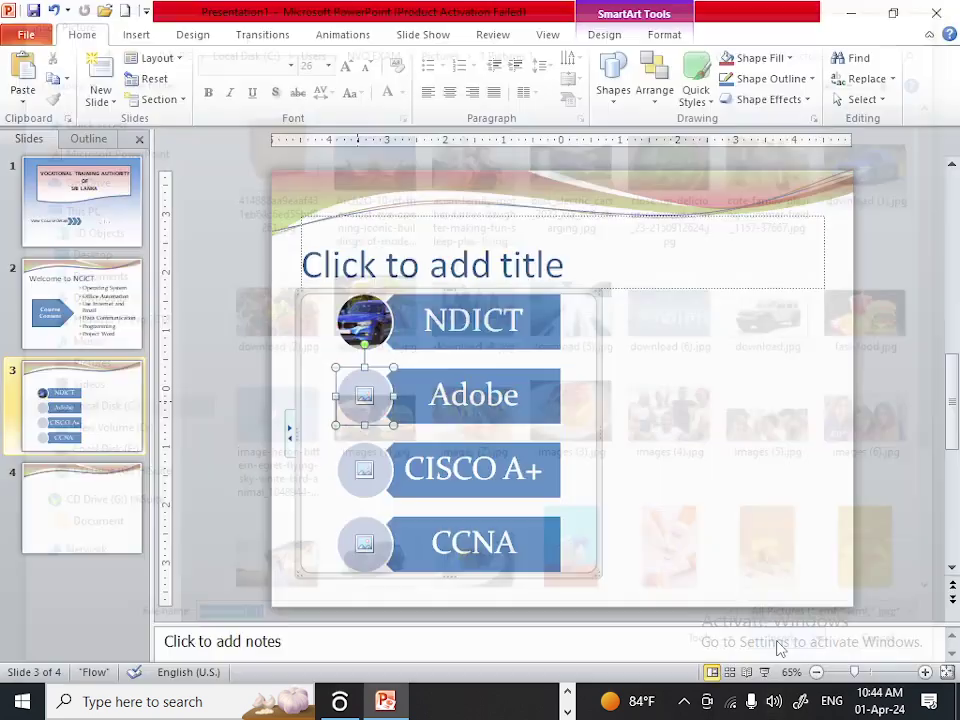
click(365, 472)
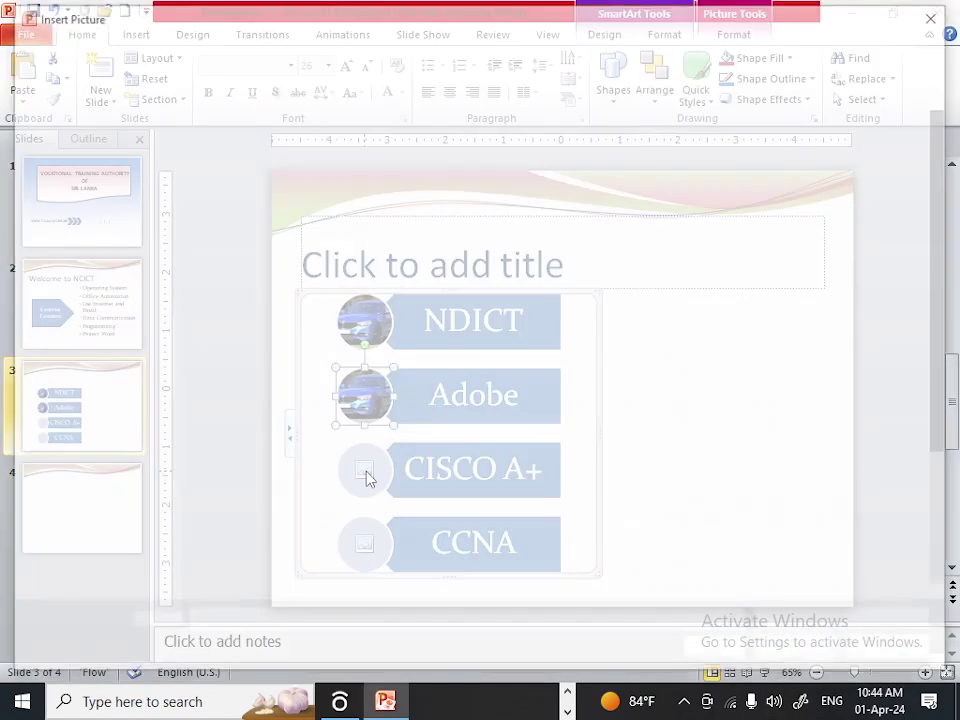
click(928, 165)
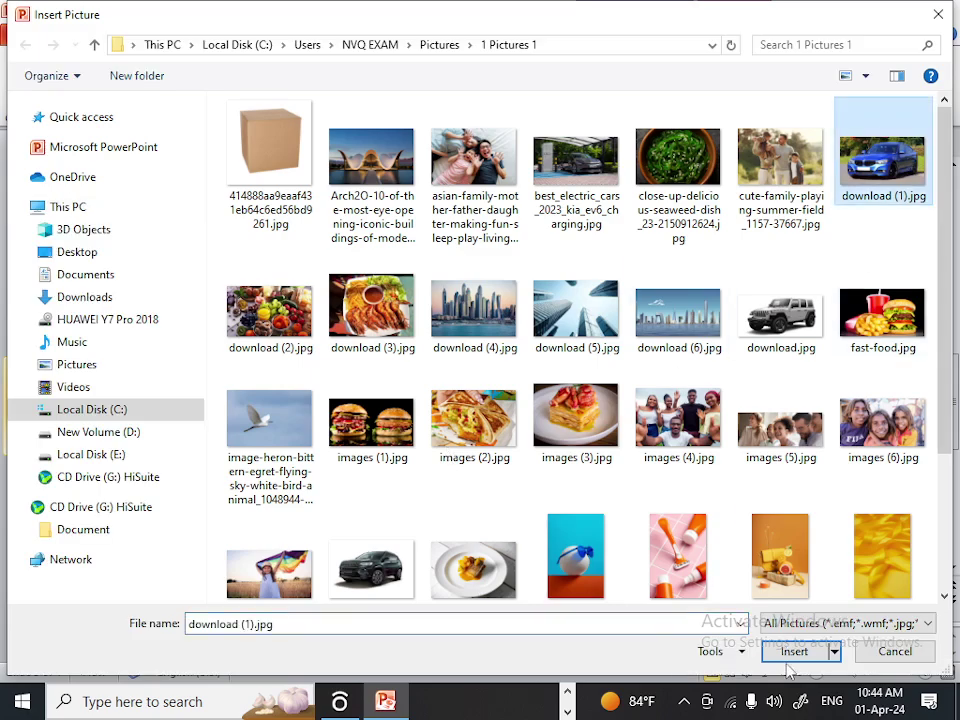
click(794, 651)
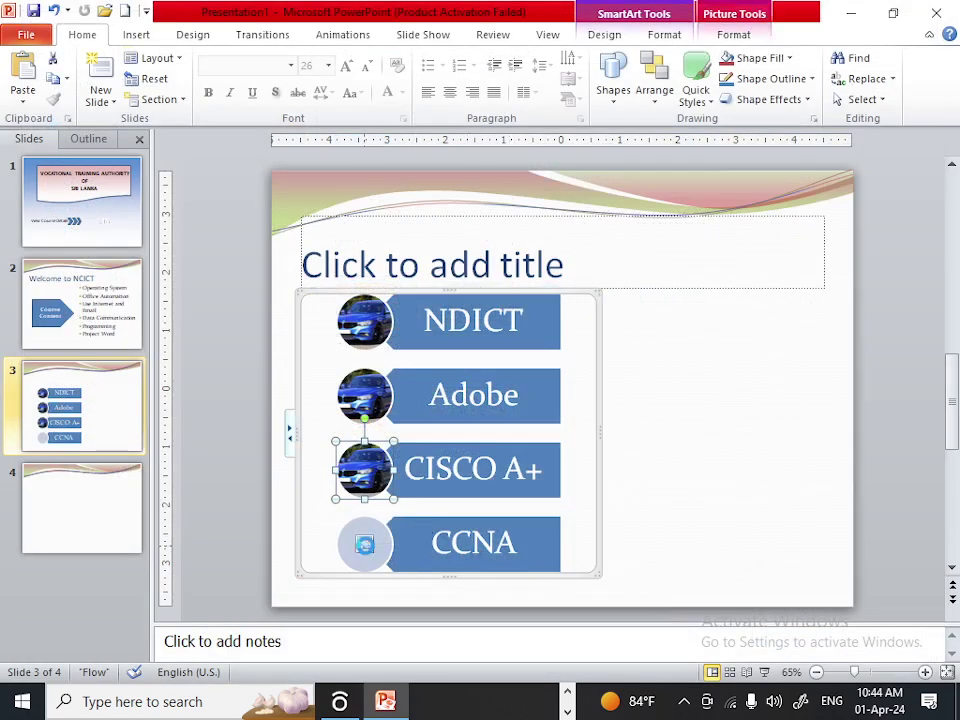
click(364, 543)
click(878, 175)
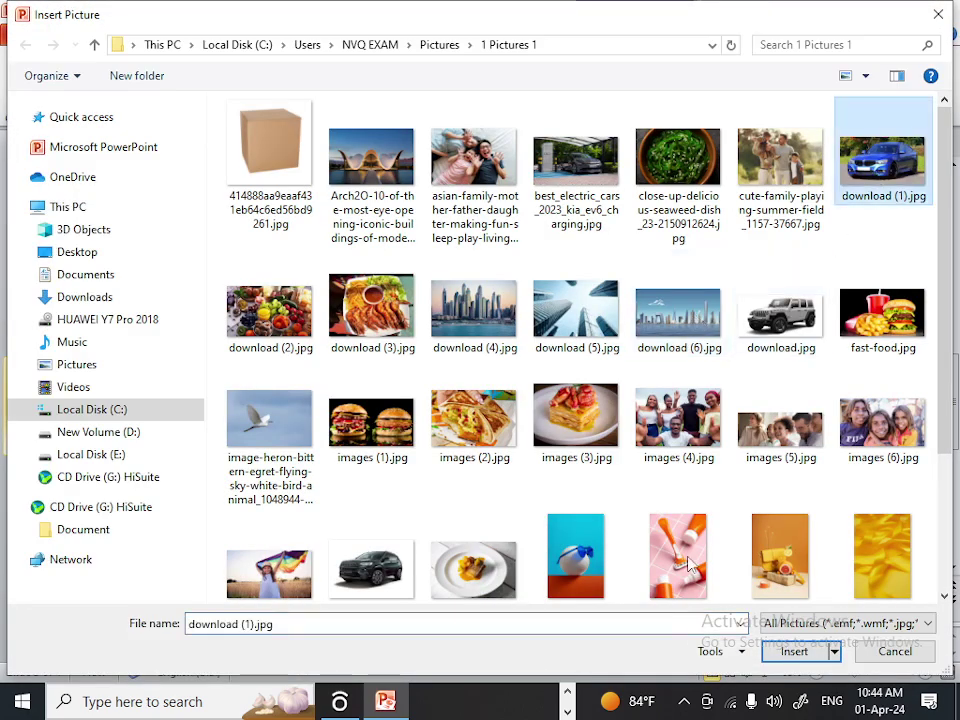
click(800, 651)
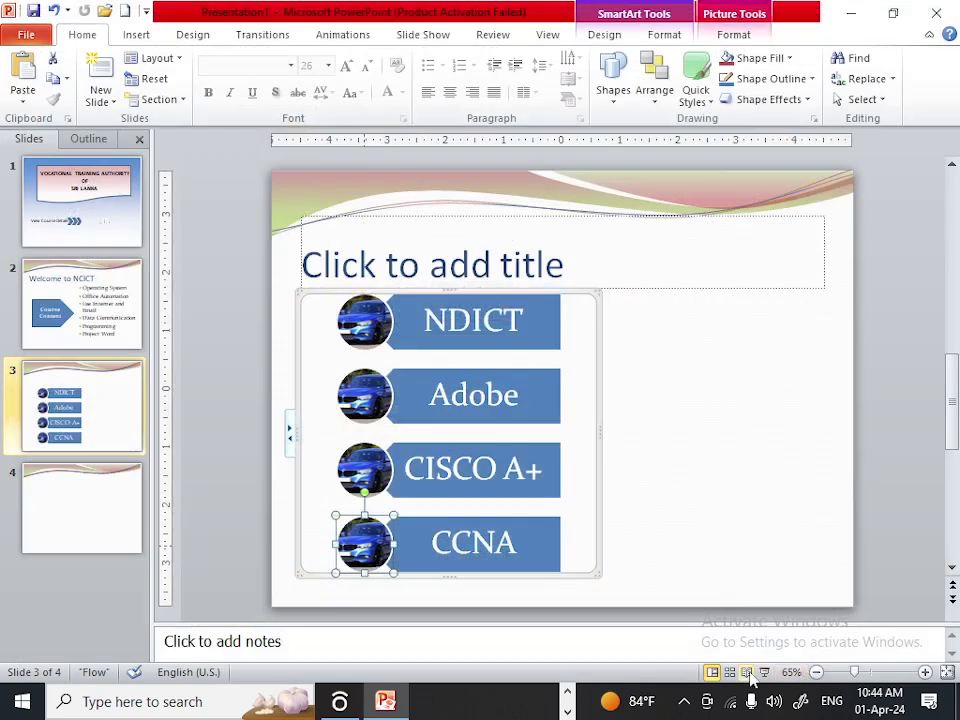
click(664, 416)
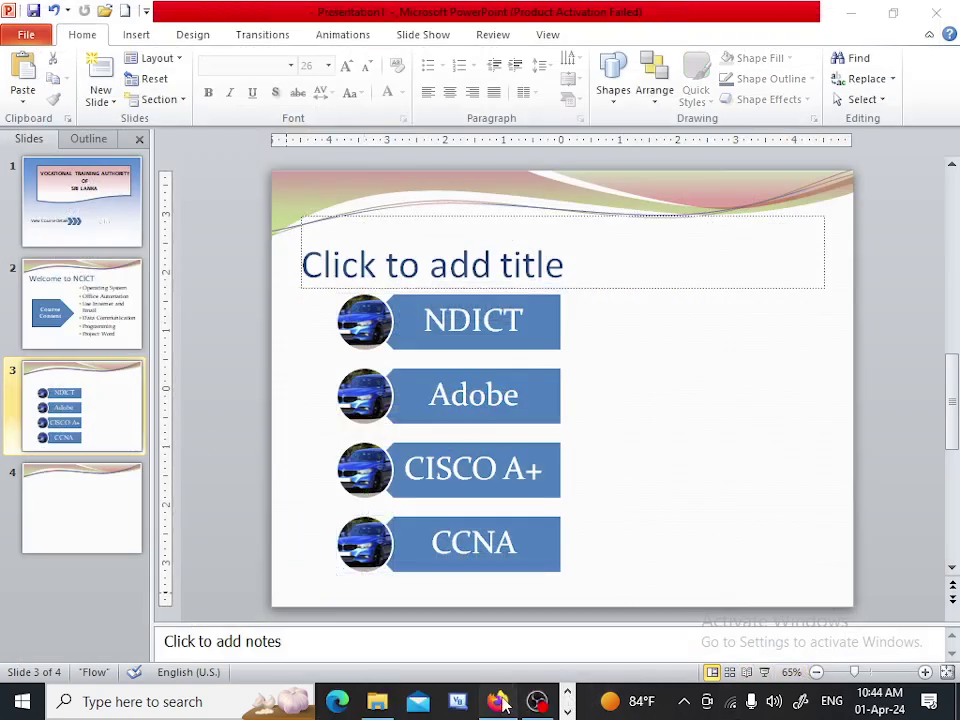
click(497, 701)
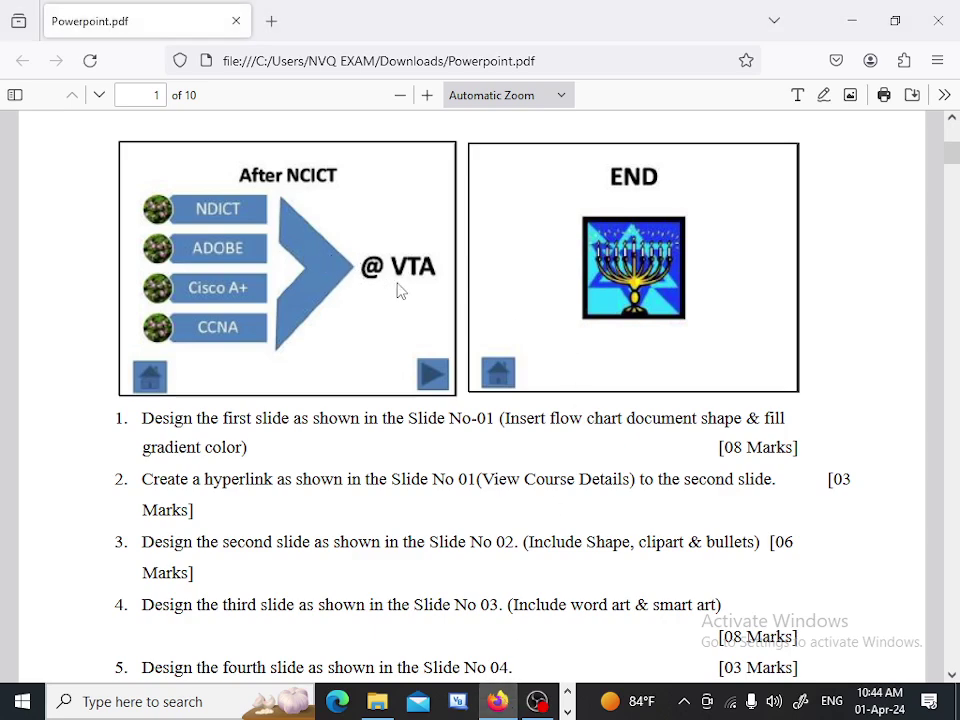
click(851, 20)
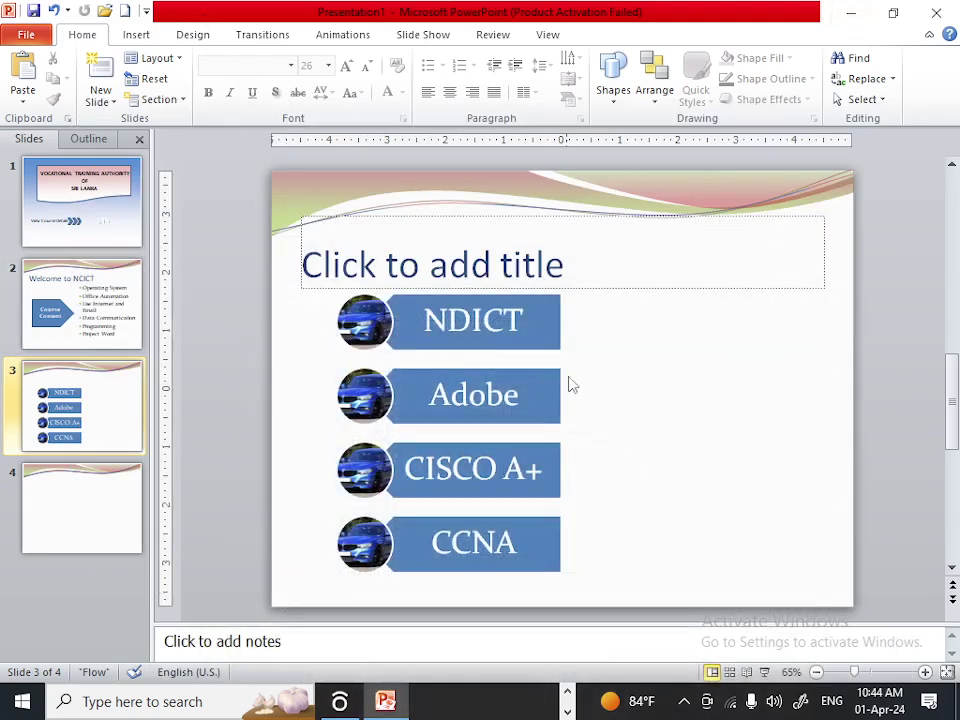
Draw a chevron block arrow to the right of the SmartArt list
click(136, 34)
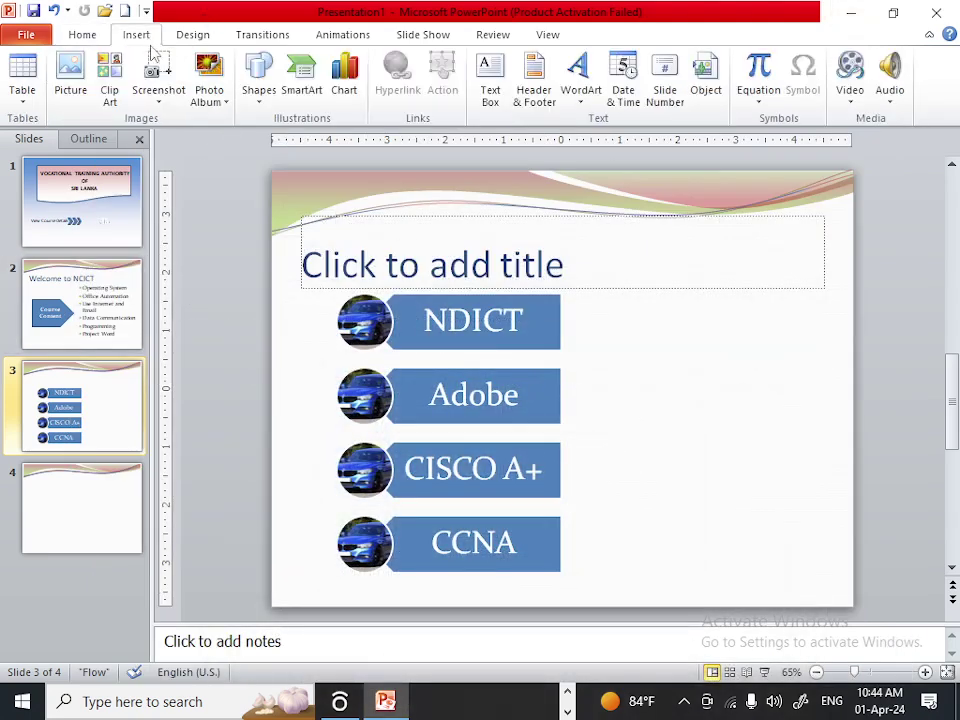
click(259, 88)
click(381, 373)
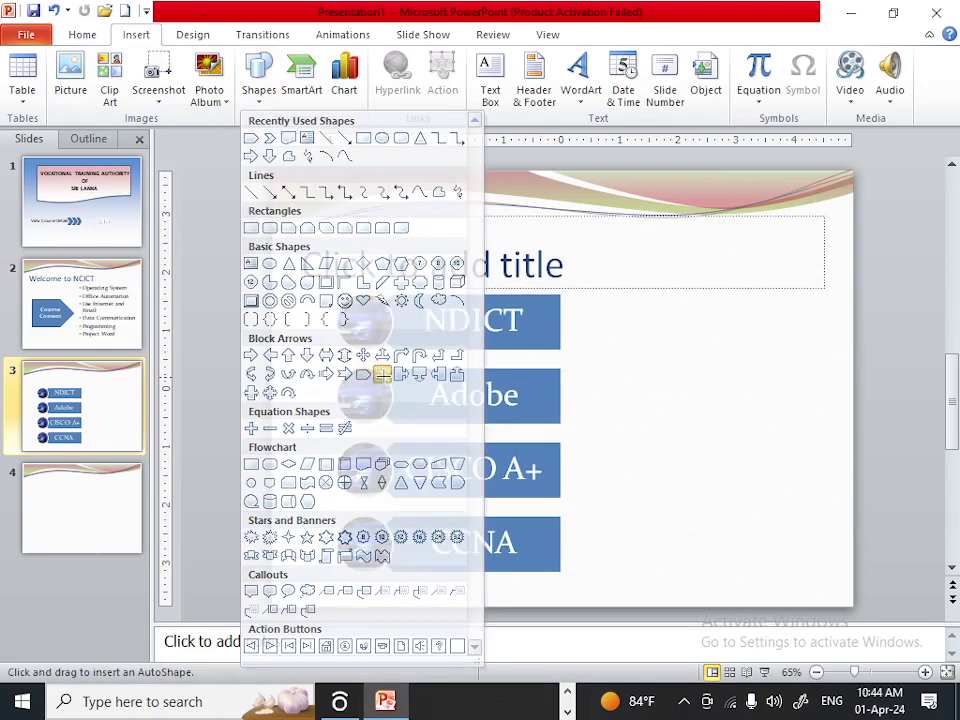
mouse_move(585, 369)
mouse_down()
mouse_move(680, 482)
mouse_move(684, 462)
mouse_up()
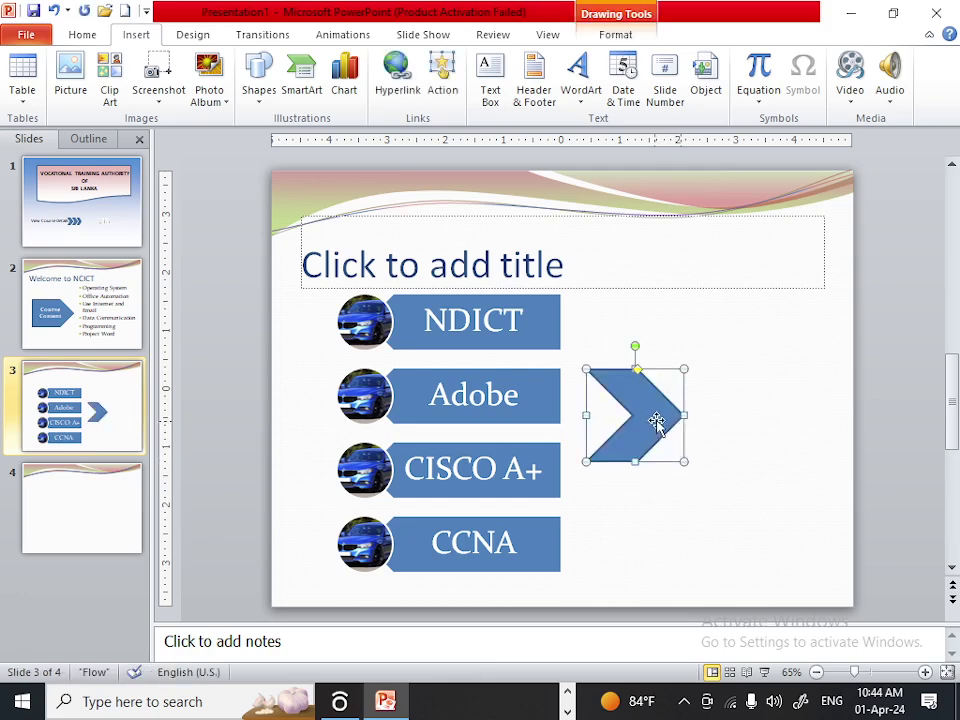
click(781, 442)
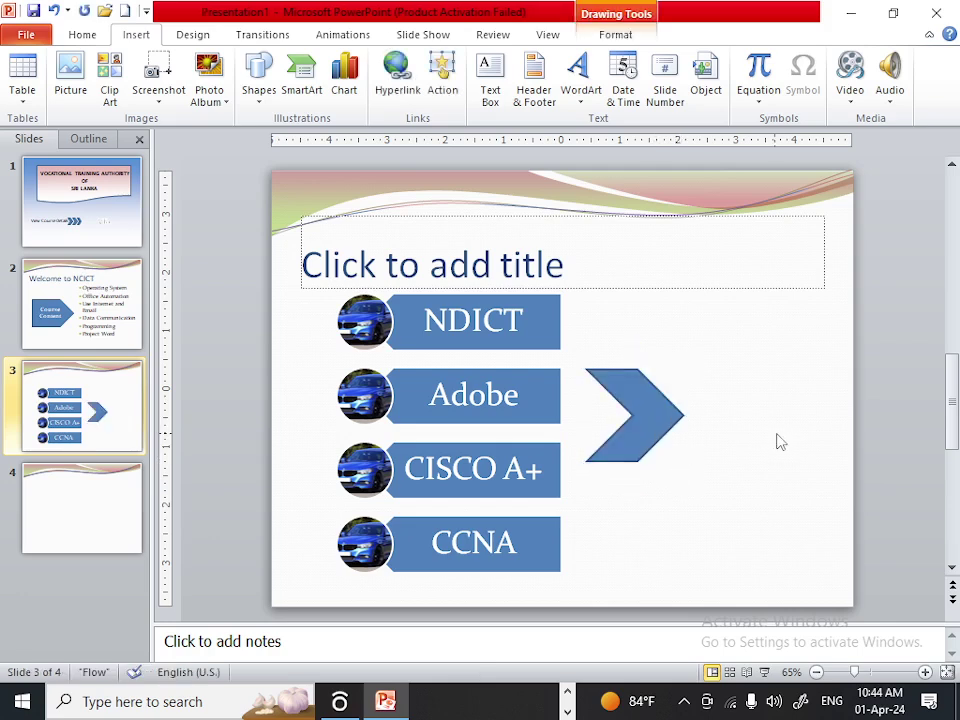
Add red WordArt reading '@ VTA' and place it right of the chevron
click(582, 72)
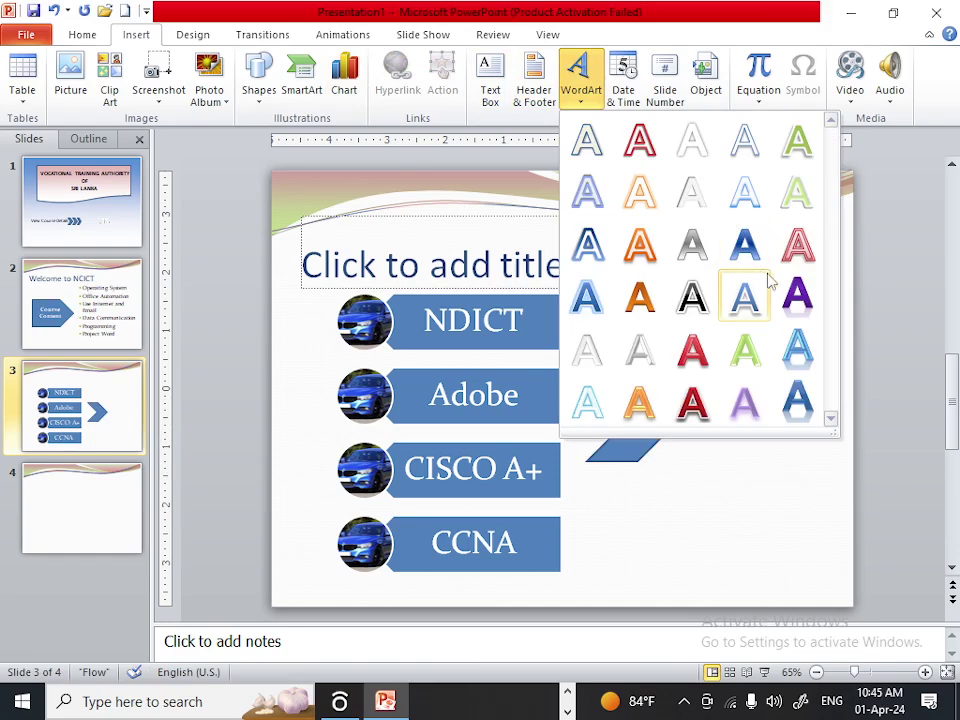
click(688, 346)
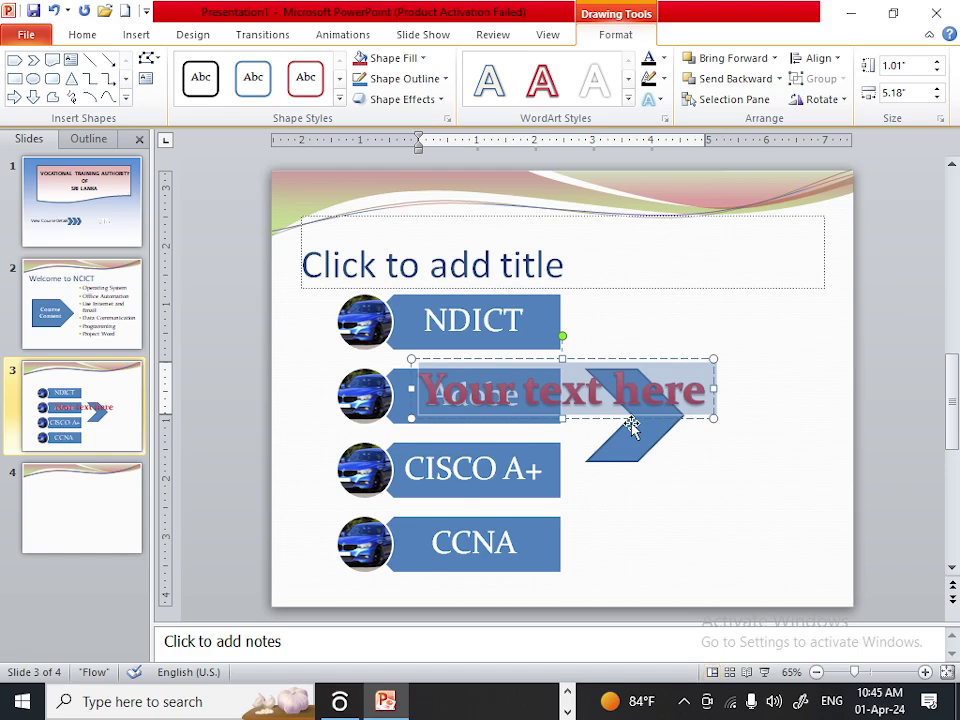
text(@ V)
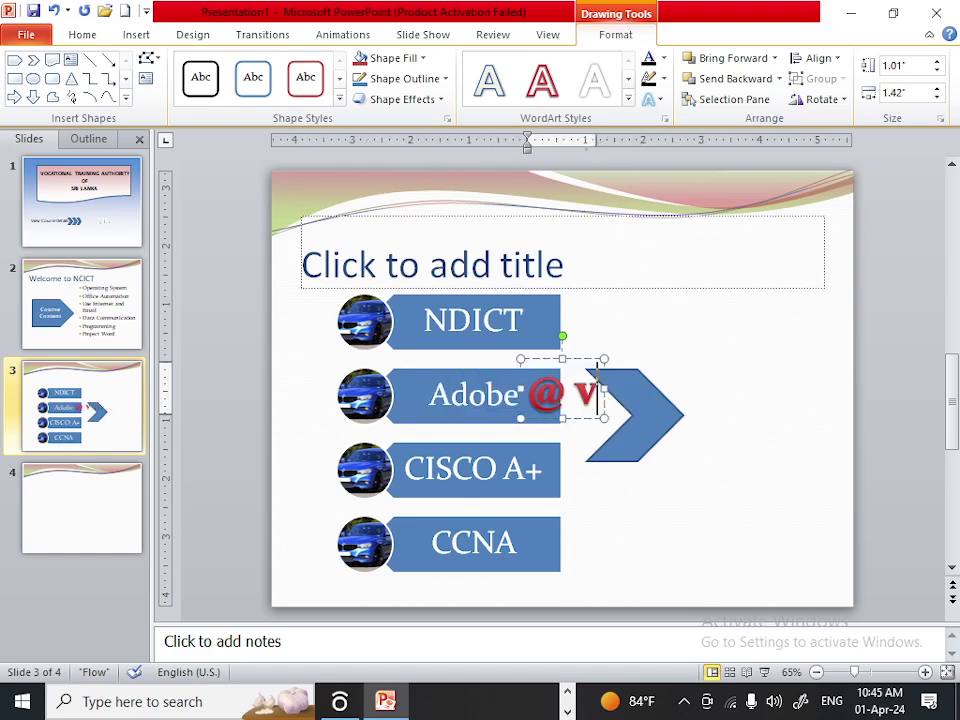
key(BackSpace)
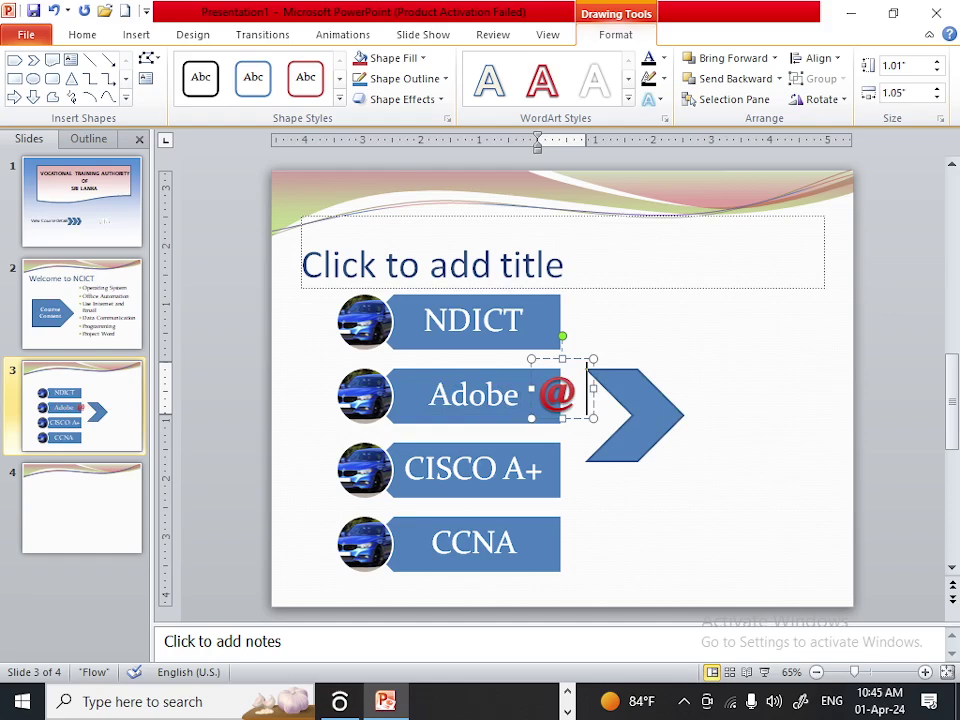
text(VTA)
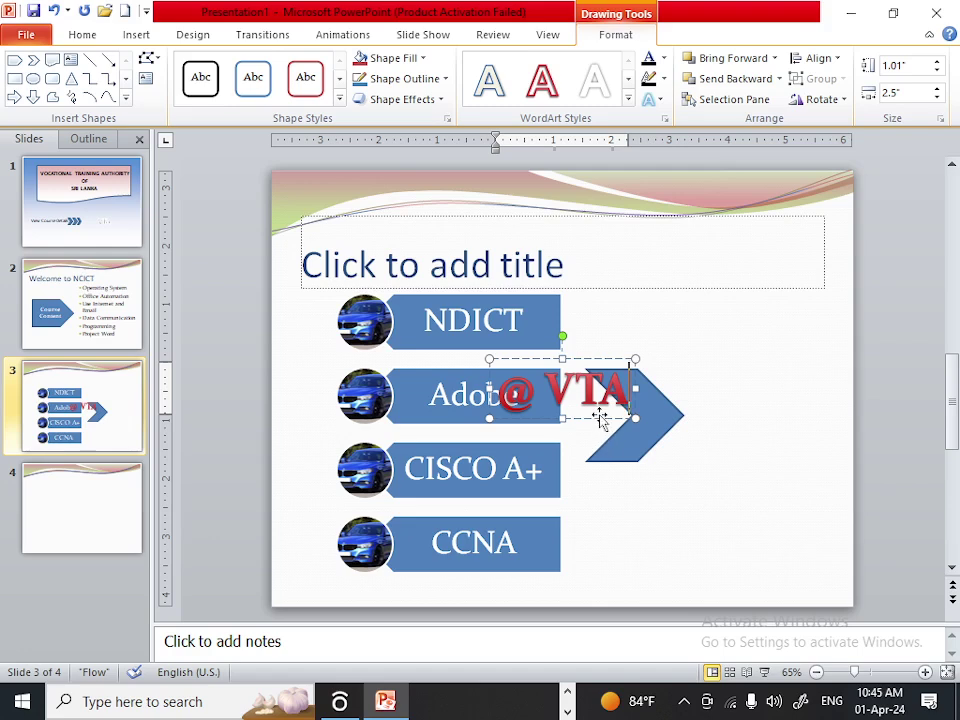
mouse_move(605, 411)
mouse_down()
mouse_move(662, 436)
mouse_move(797, 437)
mouse_up()
click(743, 507)
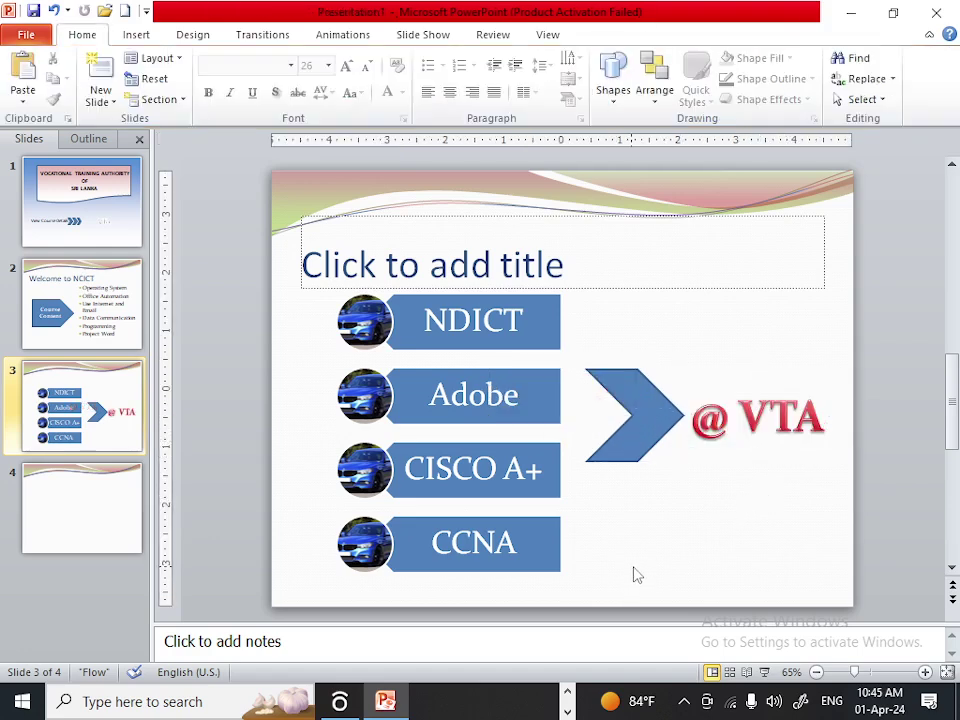
Shrink the SmartArt car list slightly
click(520, 566)
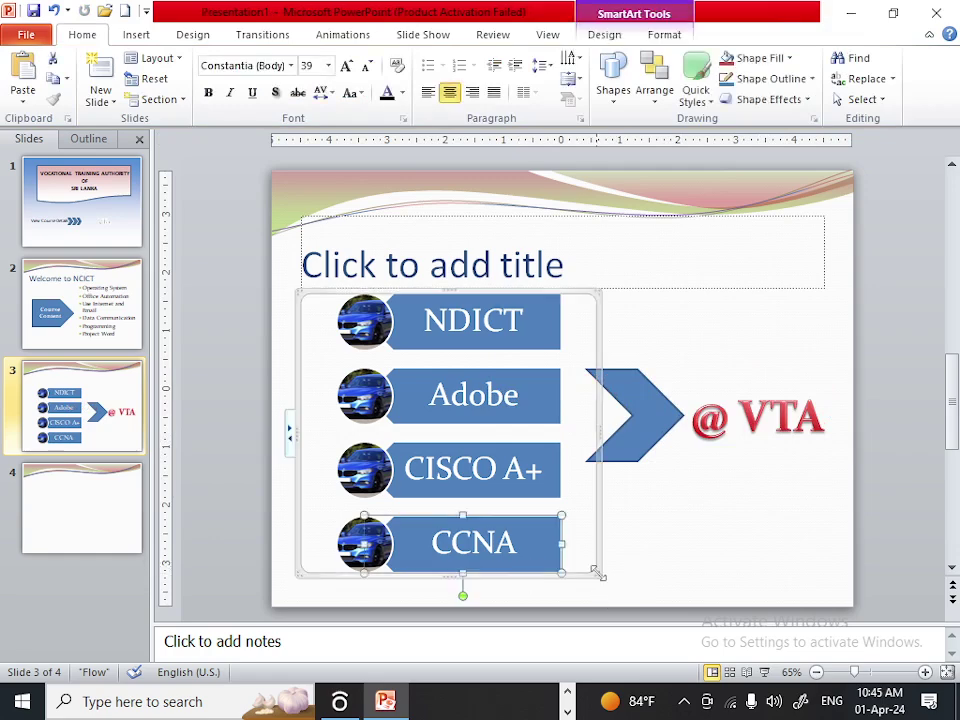
drag(600, 574, 581, 539)
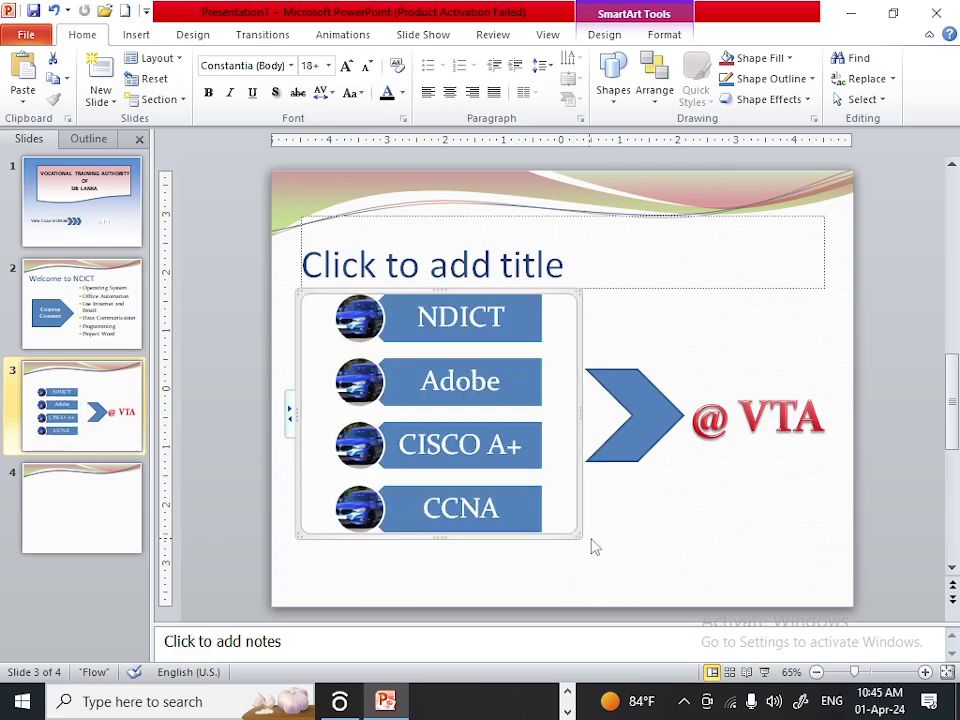
click(714, 522)
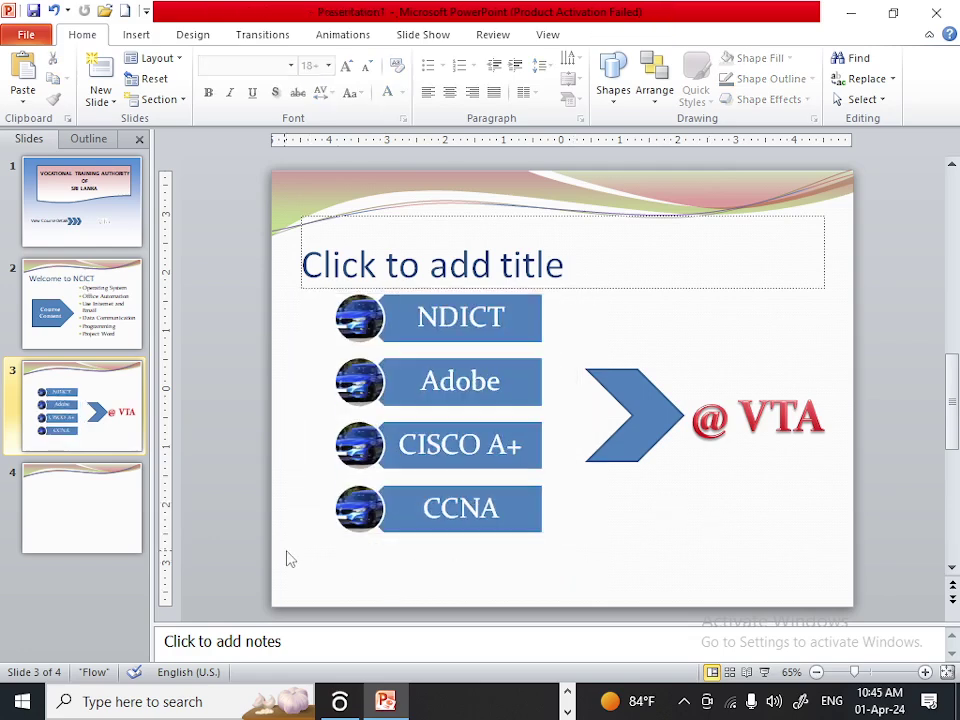
Type 'After NCICT' into slide 3's title placeholder
click(92, 505)
click(128, 400)
click(567, 712)
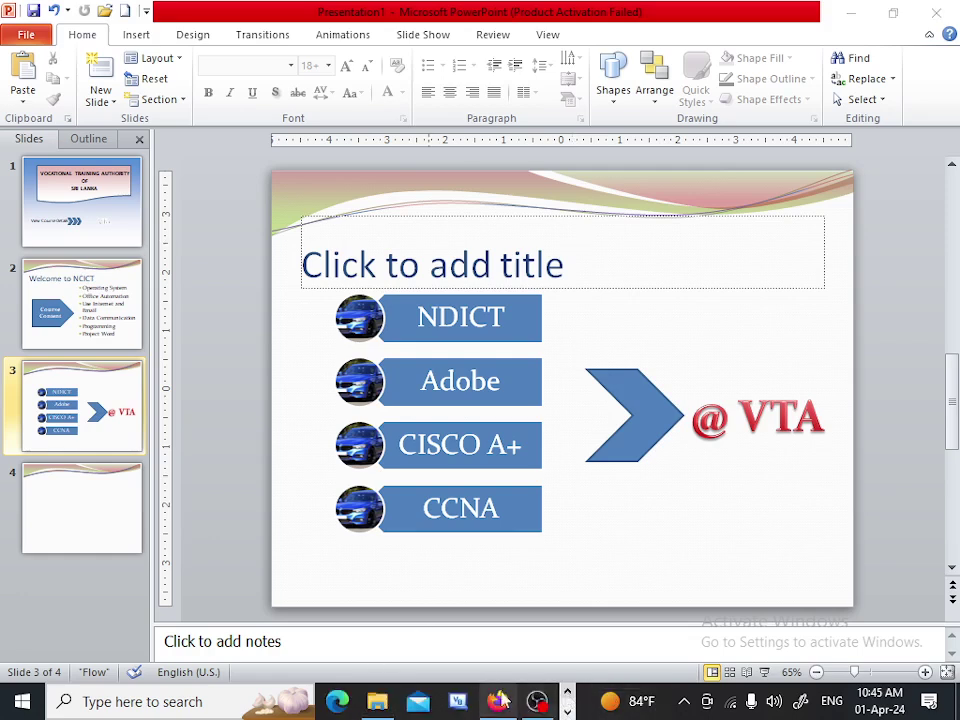
click(478, 256)
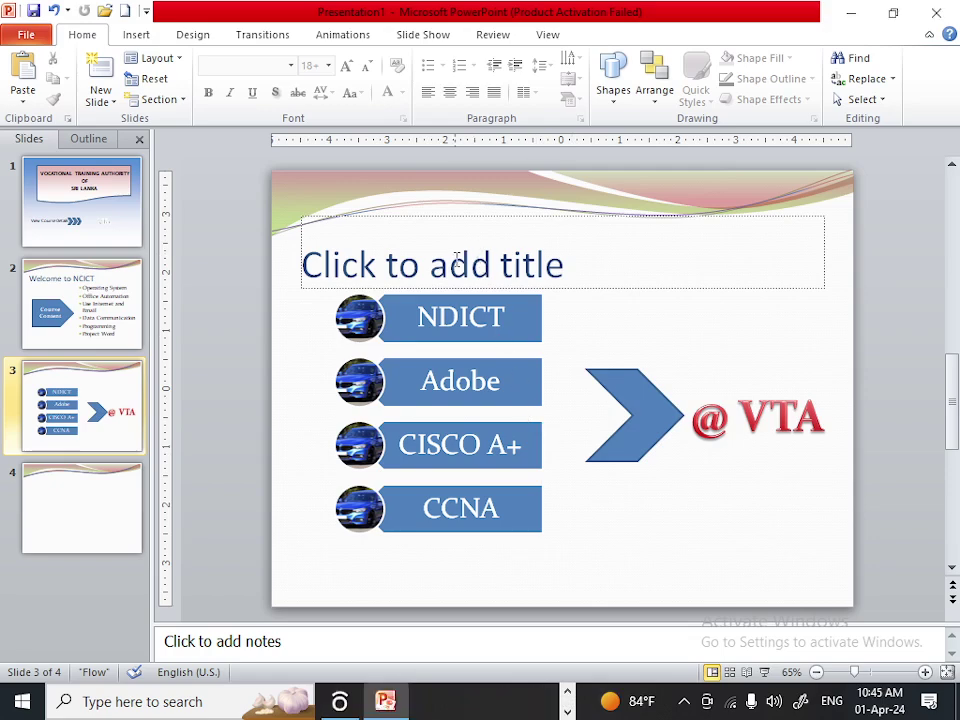
click(440, 264)
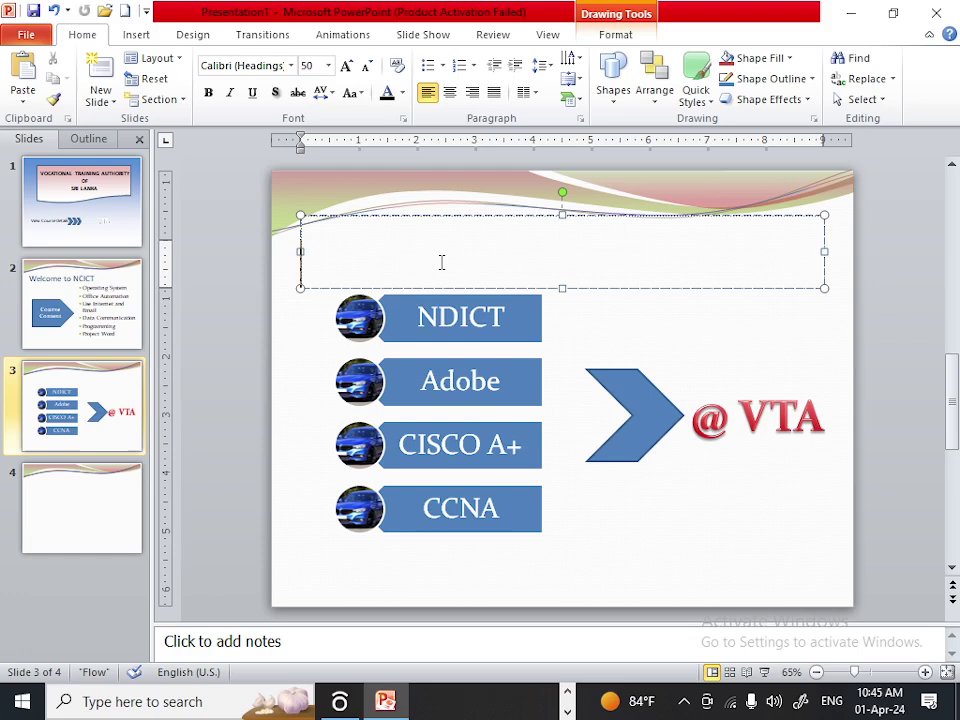
text(a)
key(BackSpace)
text(Af)
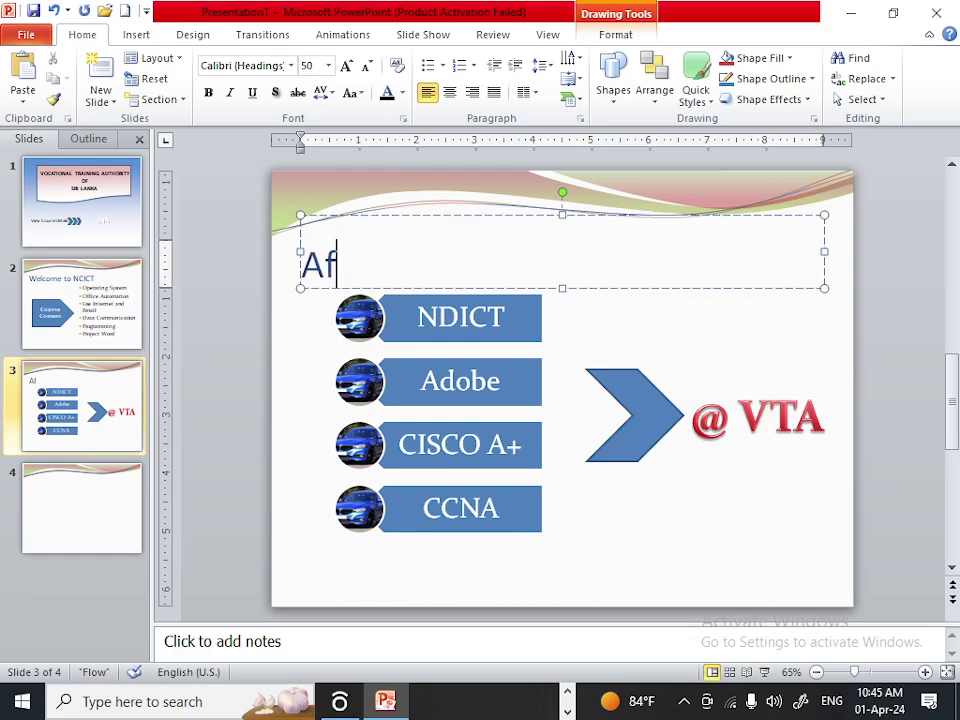
text(ter NC)
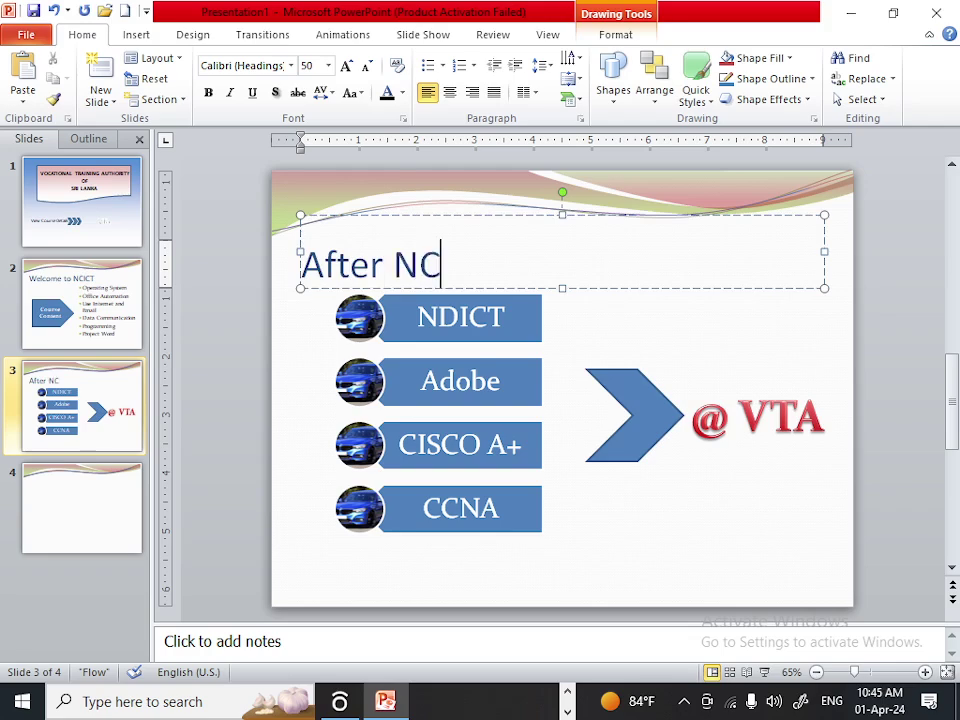
text(ICT)
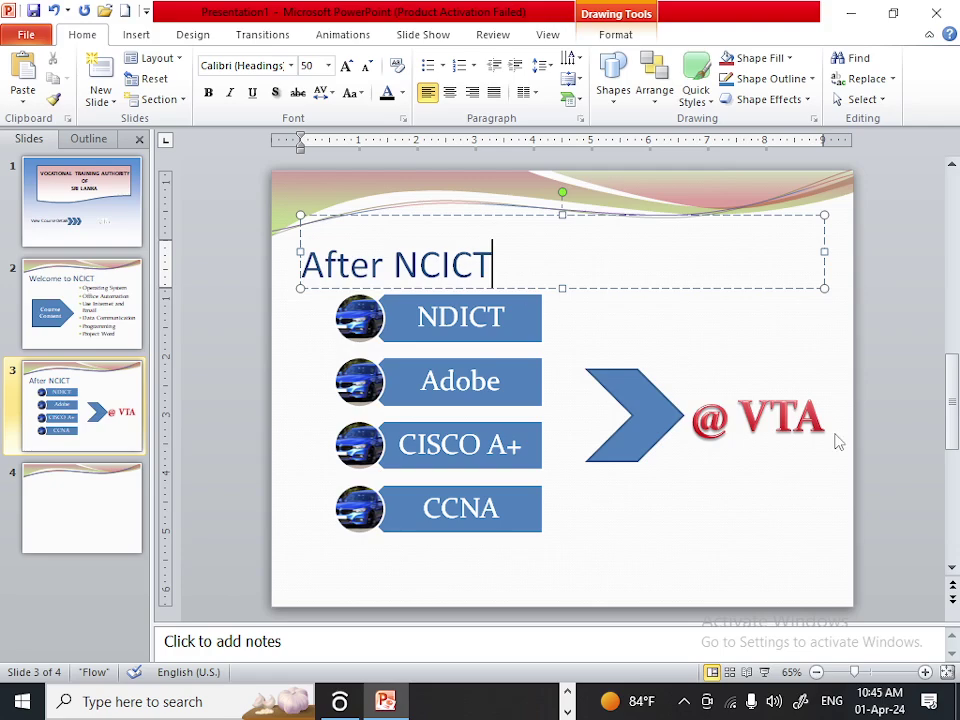
Save the presentation as VTA.pptx, then bring the exam PDF in Firefox forward
click(31, 14)
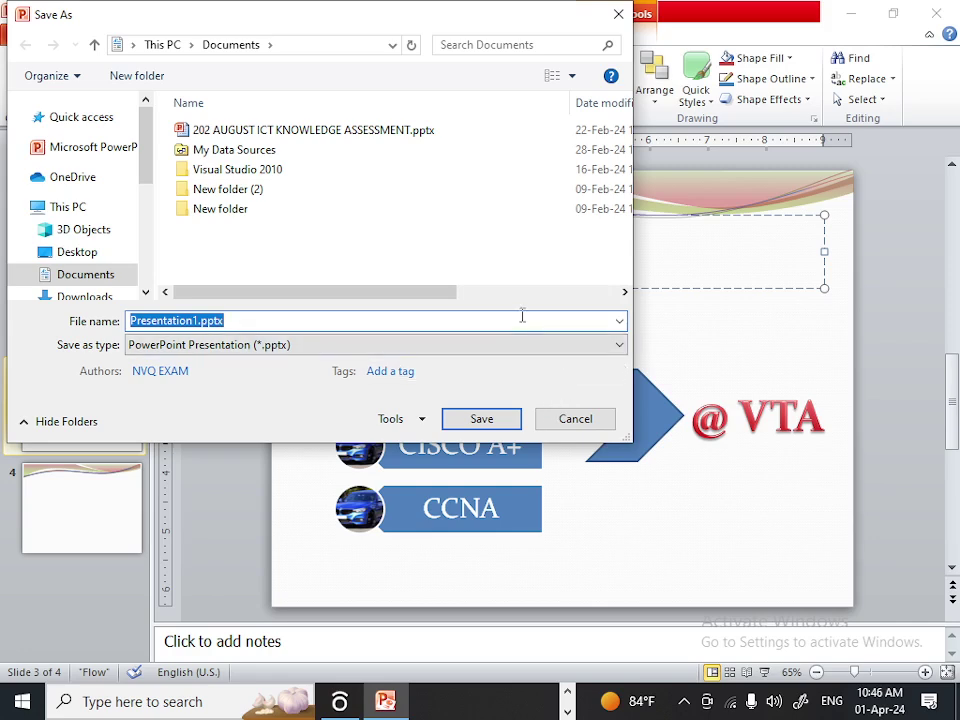
text(v)
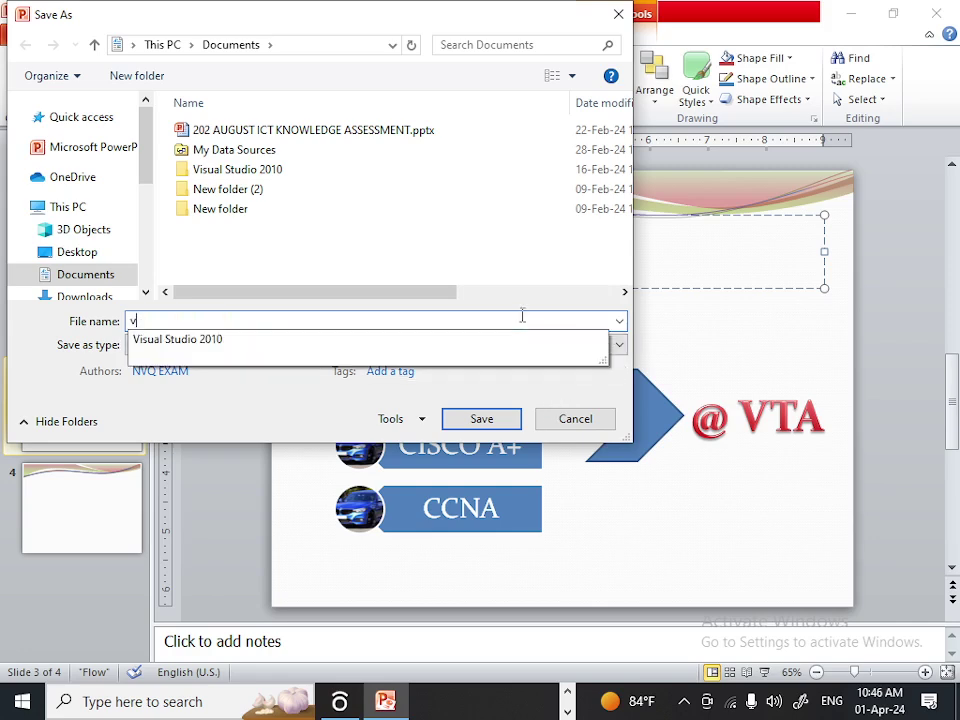
key(BackSpace)
key(BackSpace)
key(BackSpace)
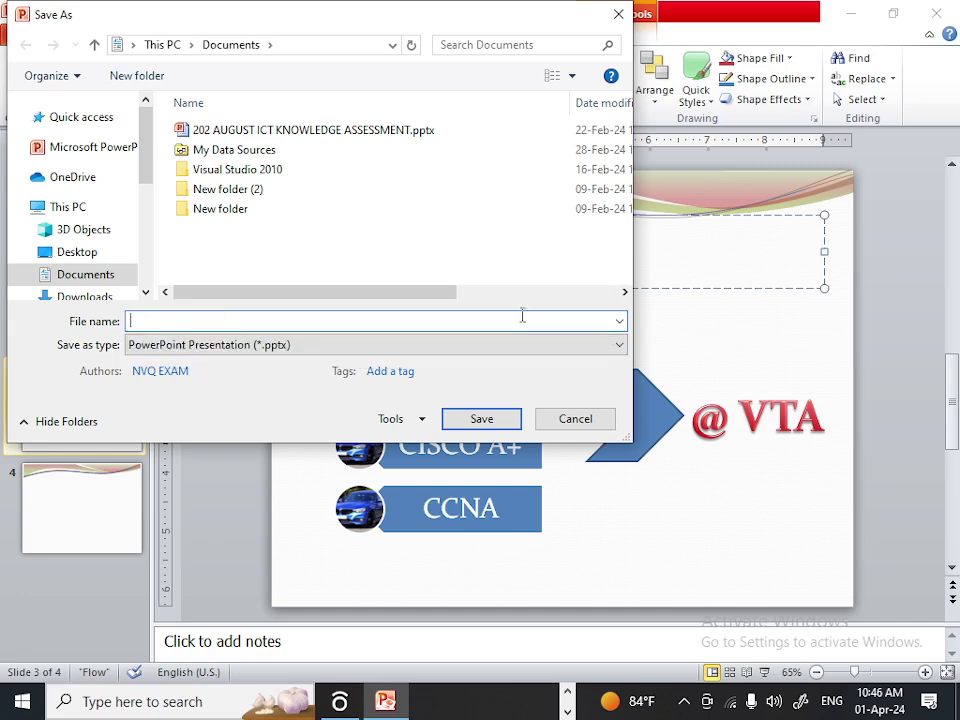
text(VTA)
click(505, 418)
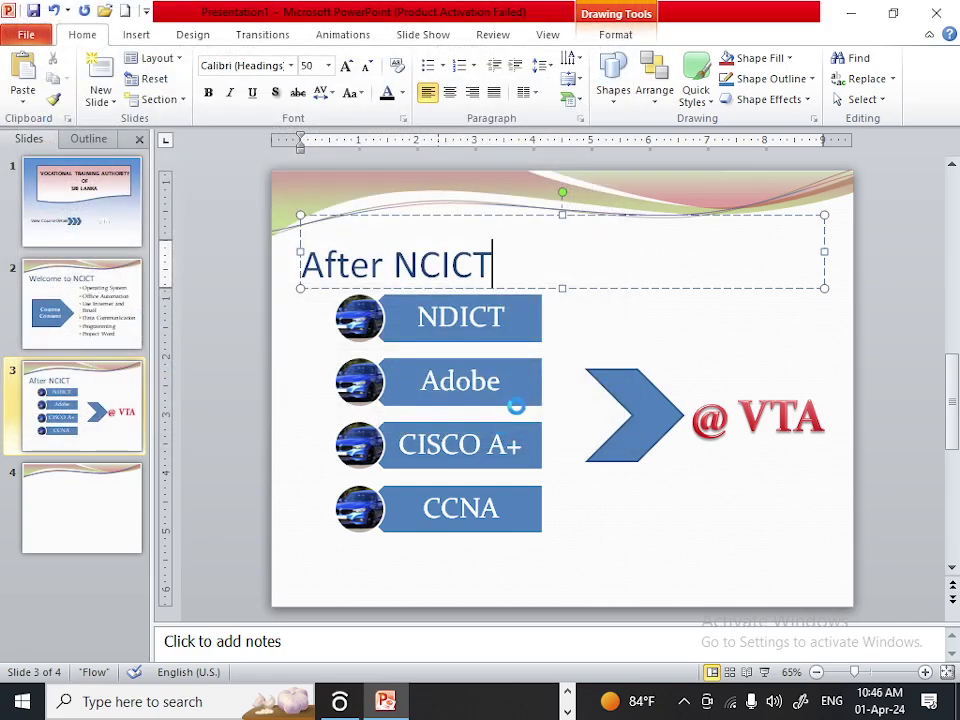
click(565, 692)
click(499, 703)
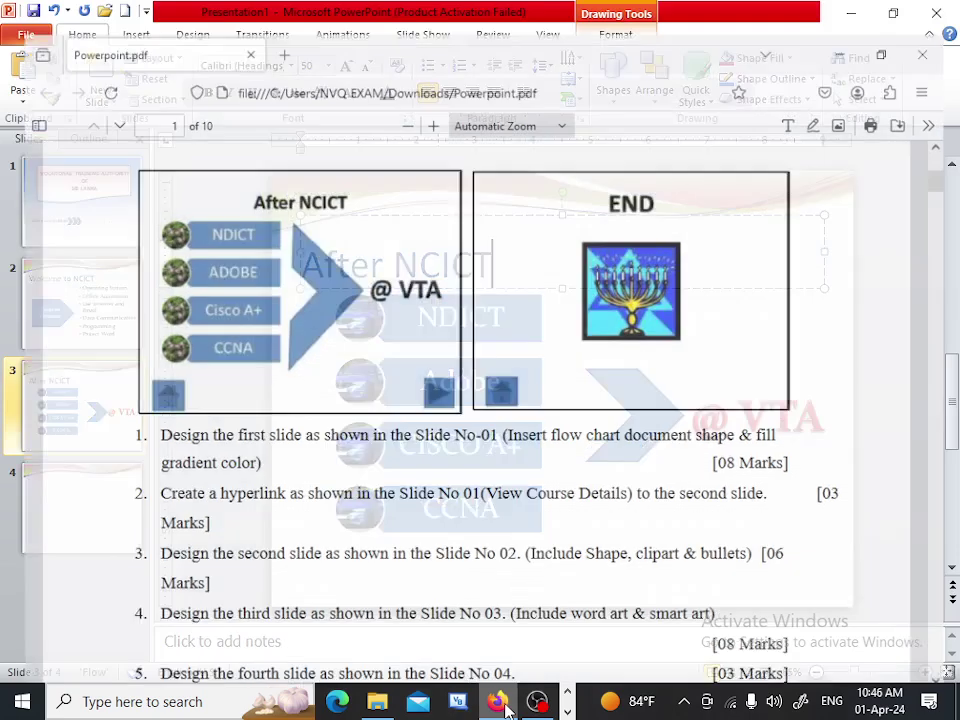
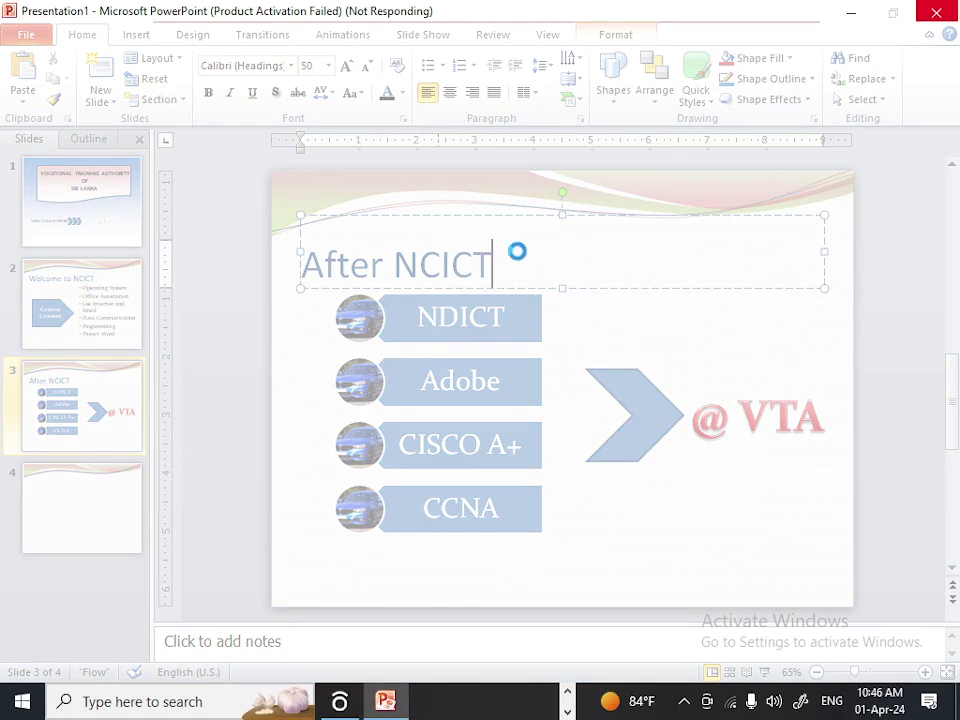
Check the assignment PDF in Firefox, then return to the PowerPoint presentation
click(566, 693)
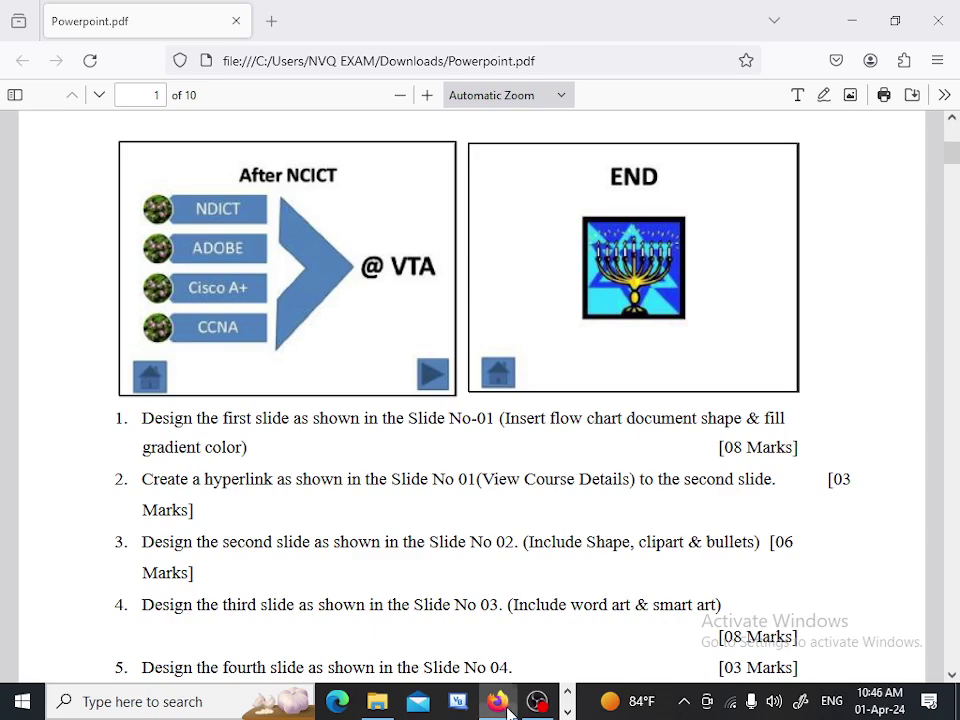
click(497, 701)
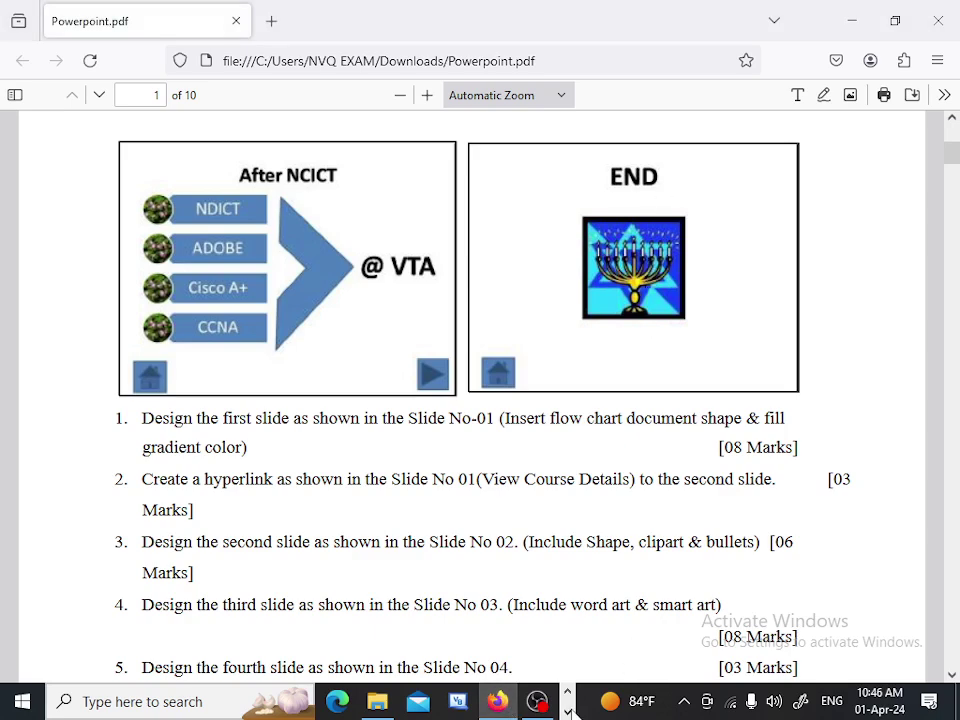
click(567, 712)
click(385, 701)
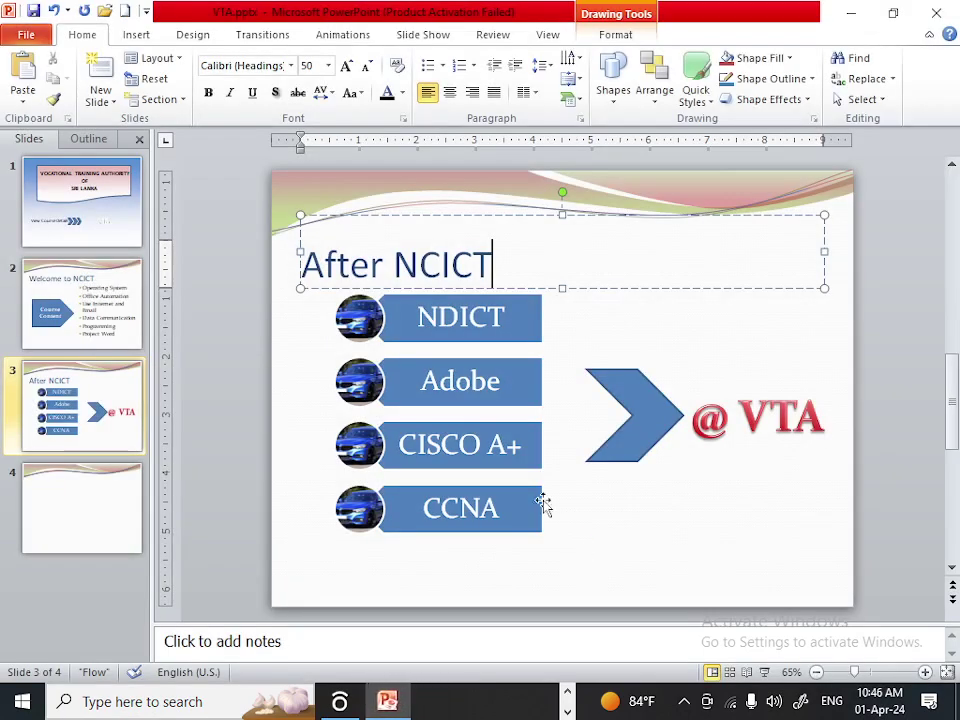
Give slide 4 a centred title 'END' and start inserting a picture into its content area
click(77, 505)
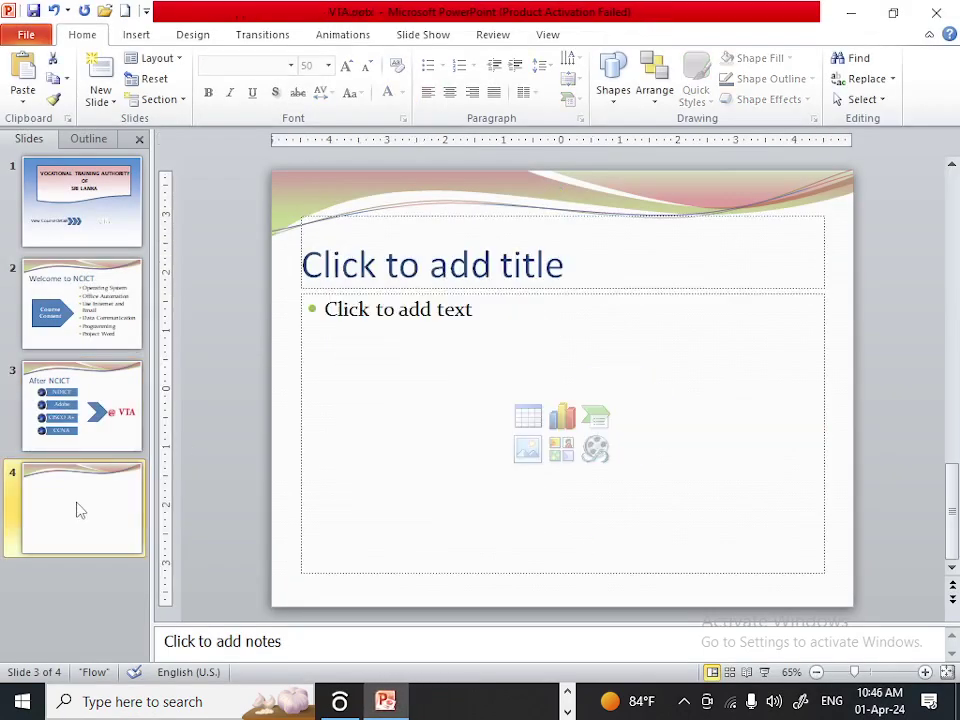
click(505, 260)
text(E)
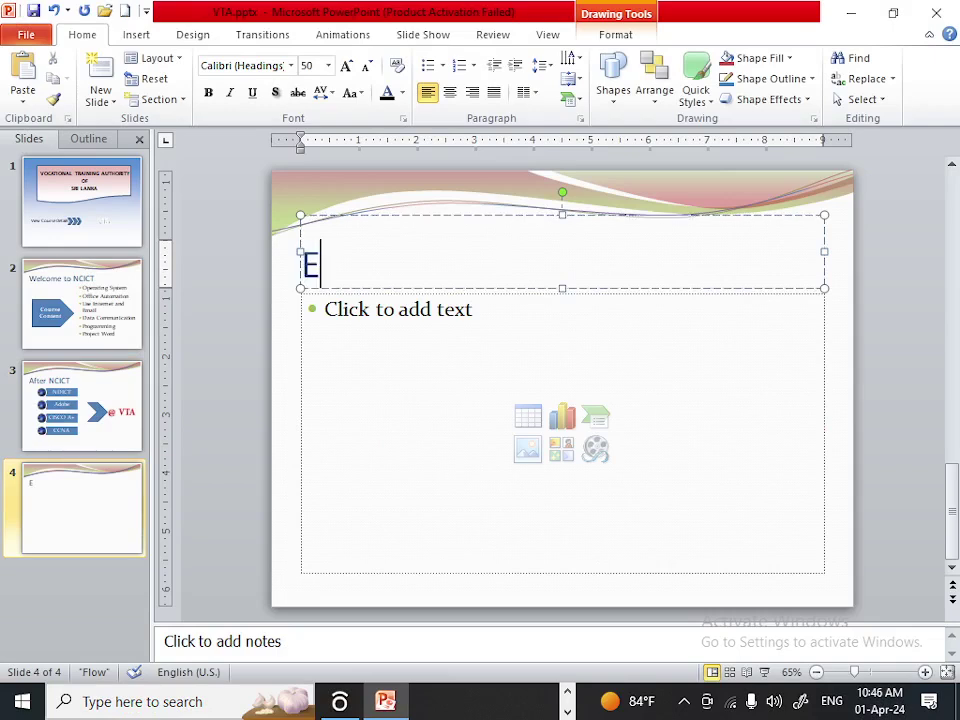
text(ND)
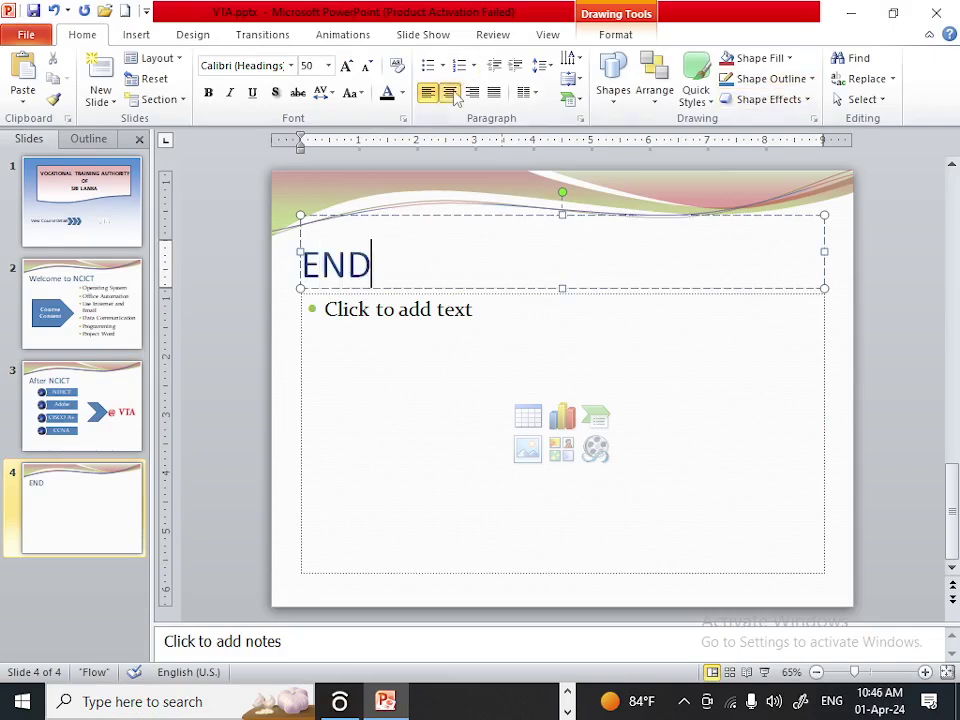
click(449, 91)
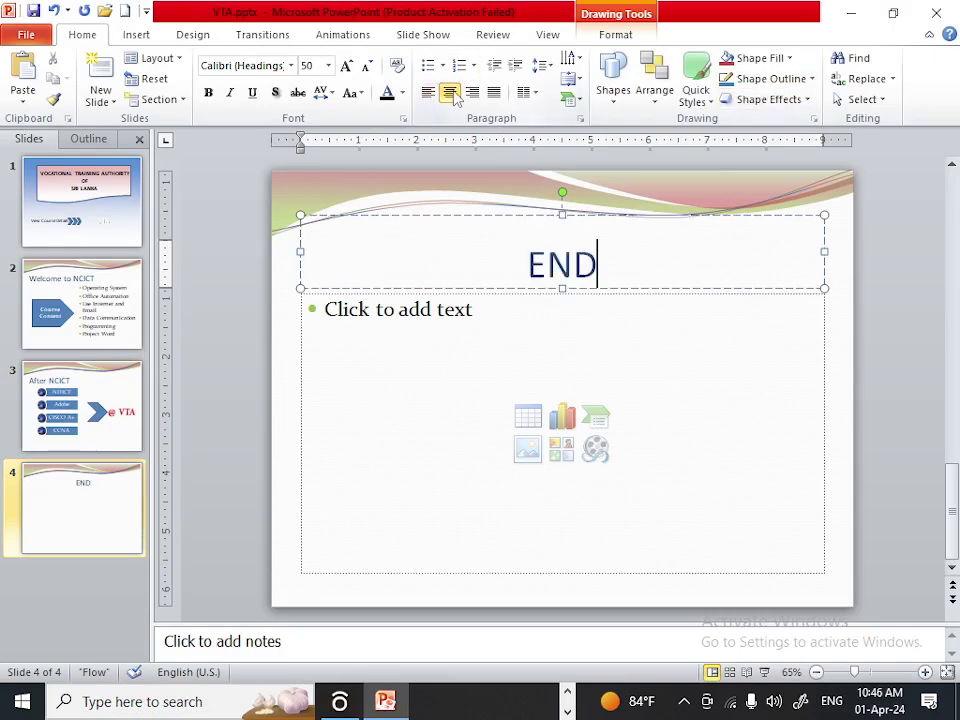
click(530, 454)
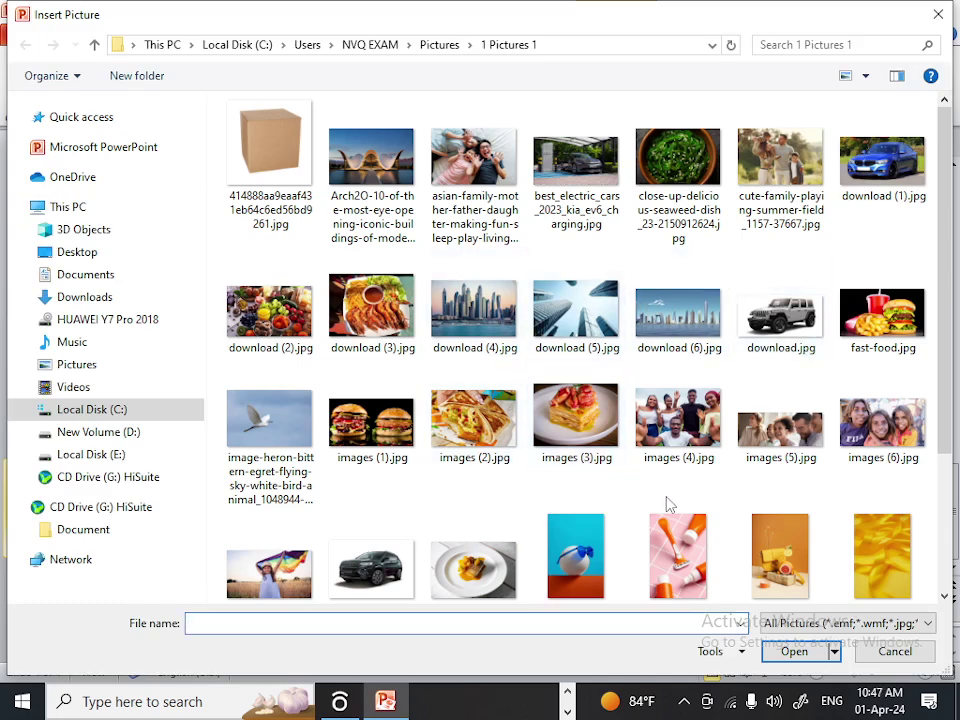
Insert the sunglasses photo into slide 4 and begin resizing it
click(565, 530)
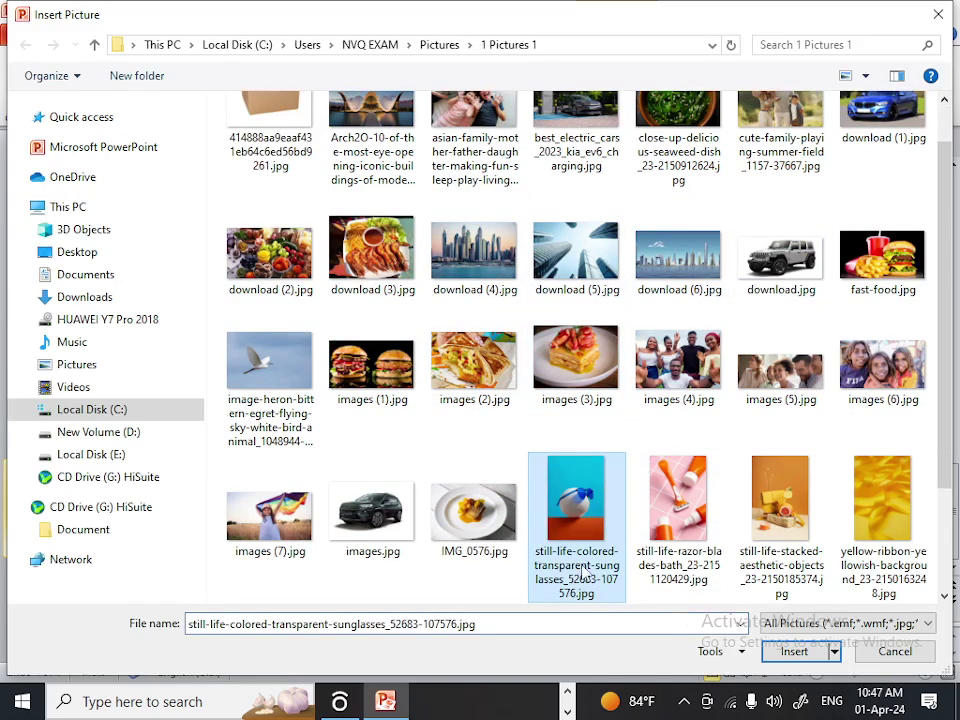
click(800, 651)
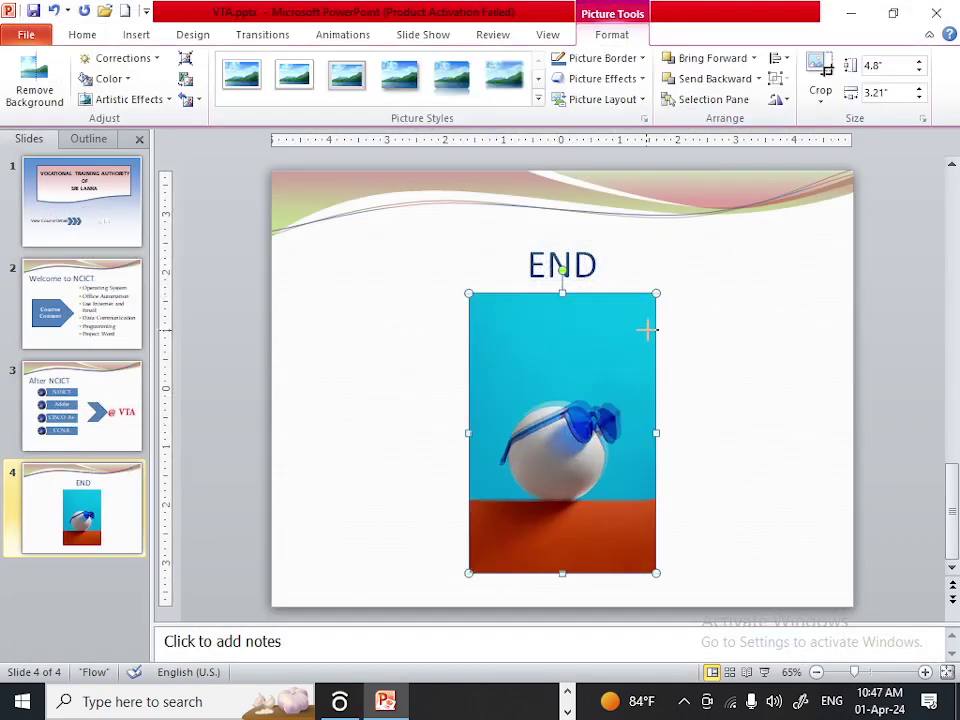
drag(656, 293, 640, 316)
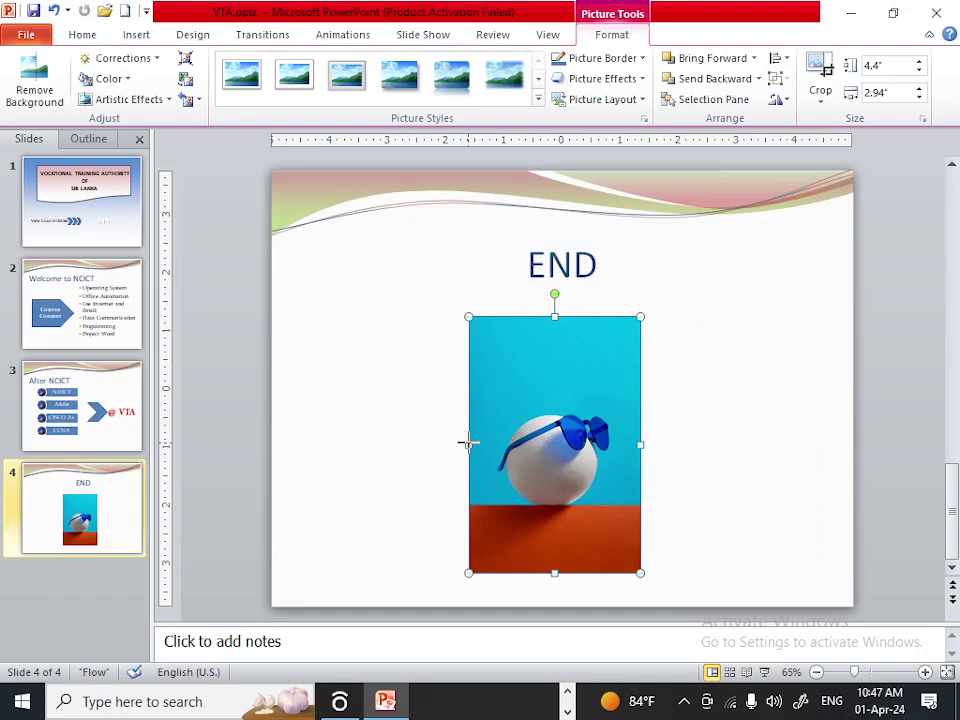
drag(468, 443, 407, 443)
drag(640, 444, 722, 444)
Size the photo to about 4.08 by 5.03 inches and centre it below the END title
drag(722, 316, 738, 283)
drag(692, 339, 673, 377)
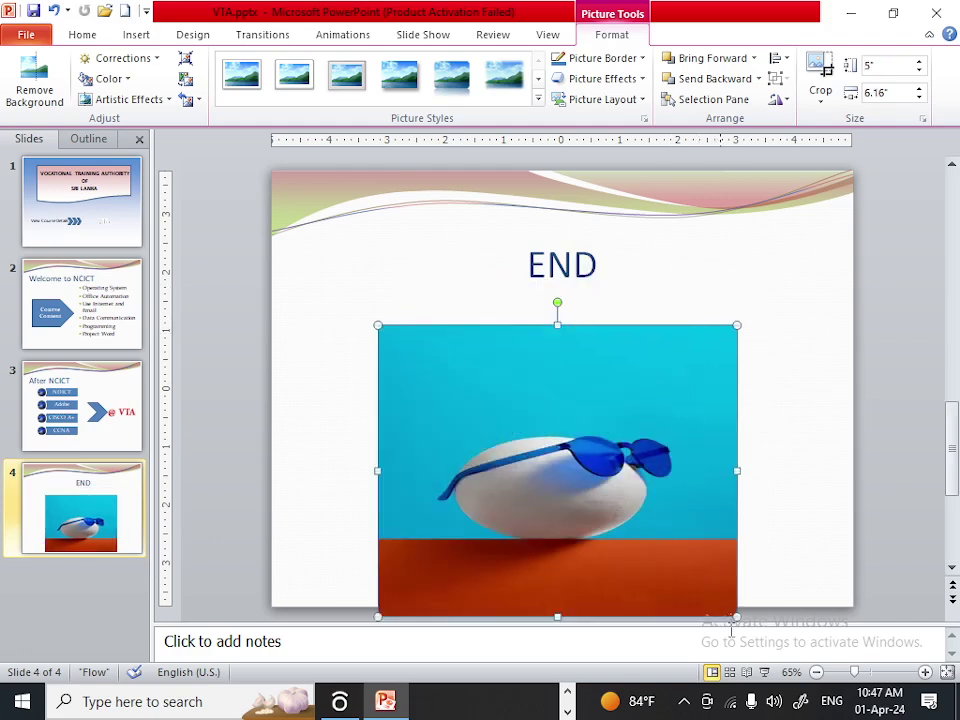
drag(733, 617, 671, 564)
mouse_move(579, 476)
mouse_down()
mouse_move(611, 467)
mouse_move(618, 476)
mouse_up()
click(772, 418)
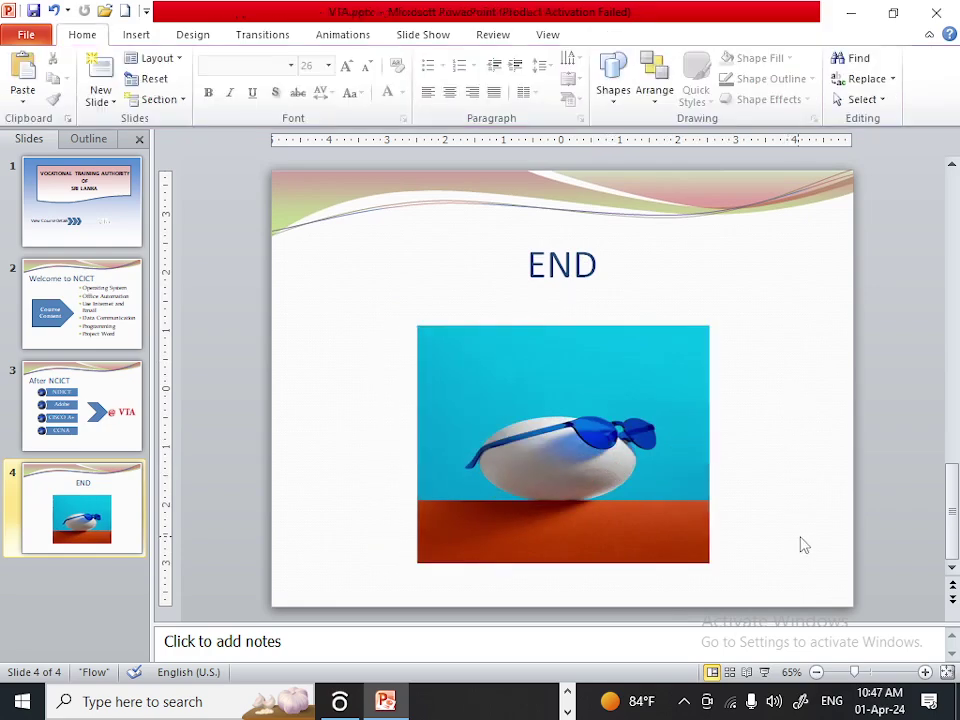
click(647, 450)
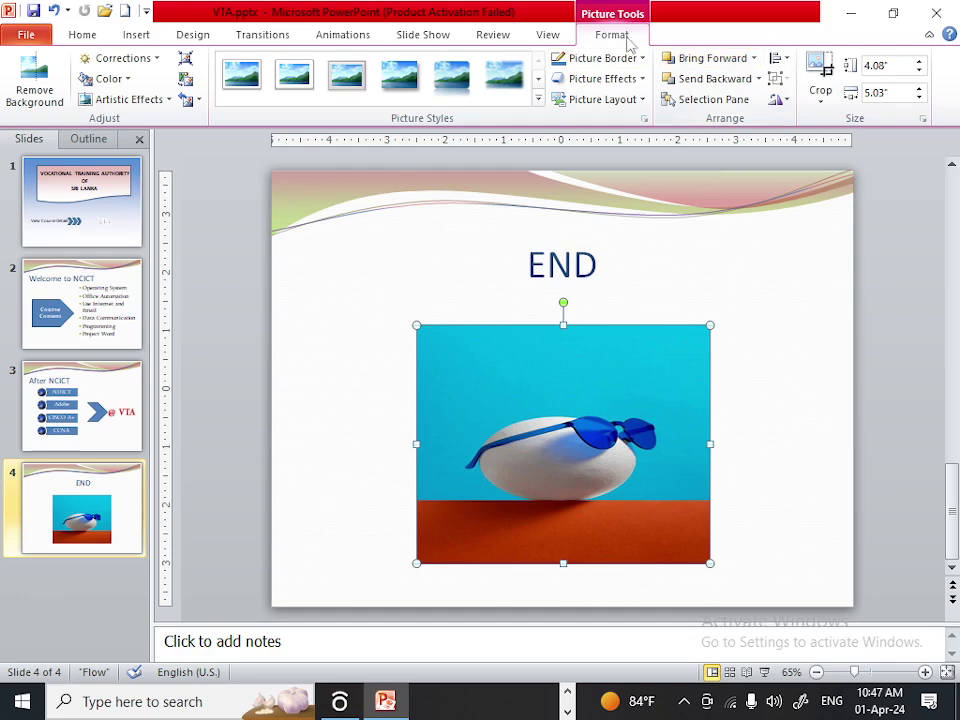
Apply the oval framed picture style to the sunglasses photo on the END slide
click(538, 99)
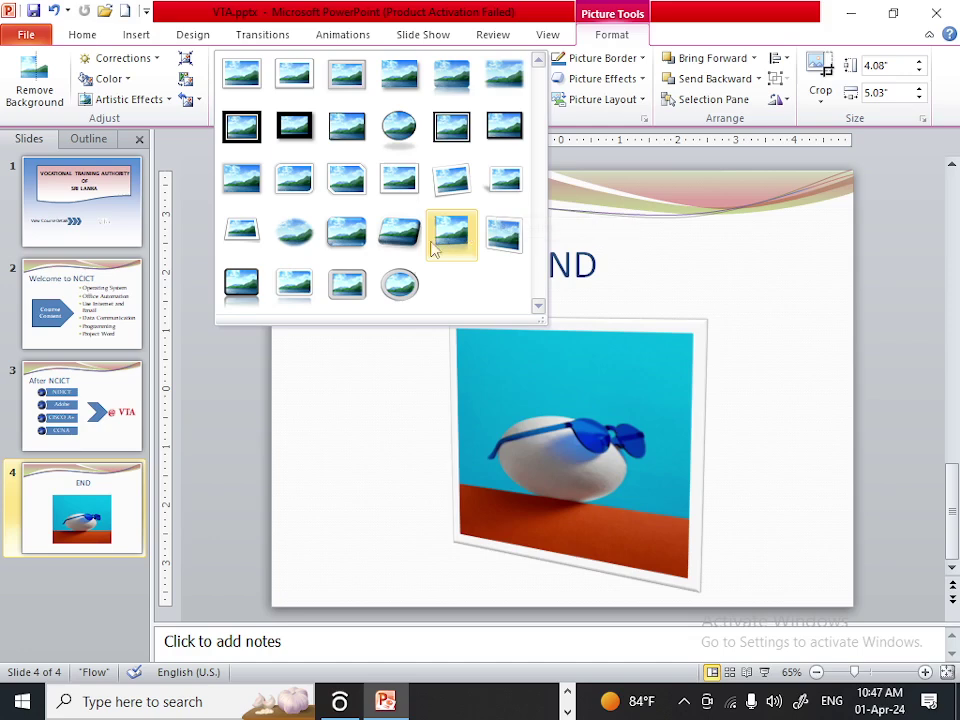
click(399, 284)
click(760, 363)
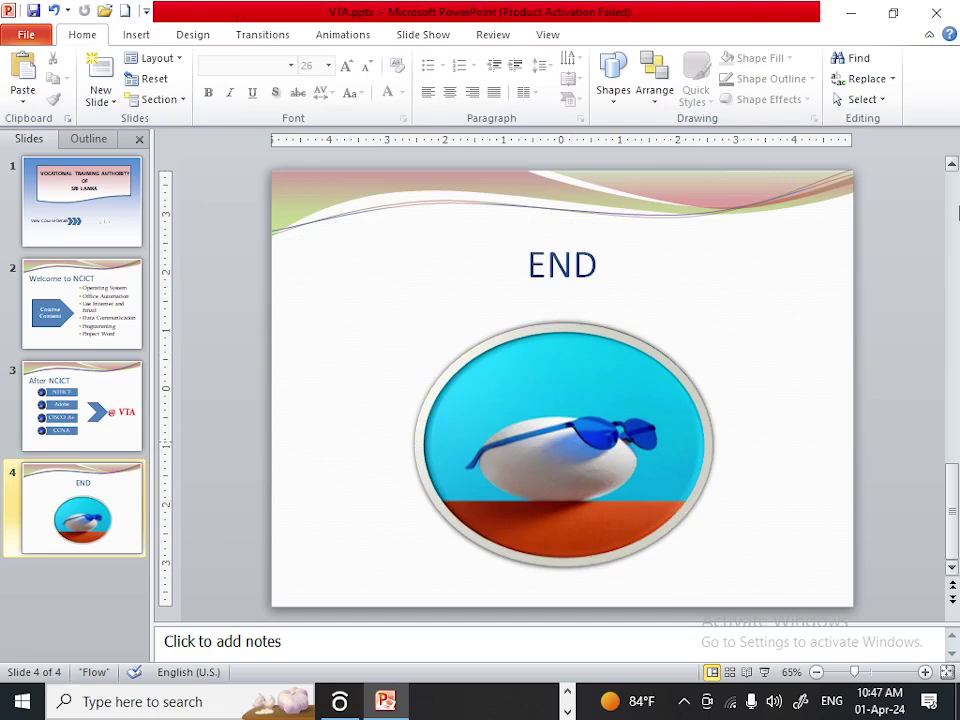
Select the 'View Course Details' text on the title slide and begin adding a hyperlink
click(55, 238)
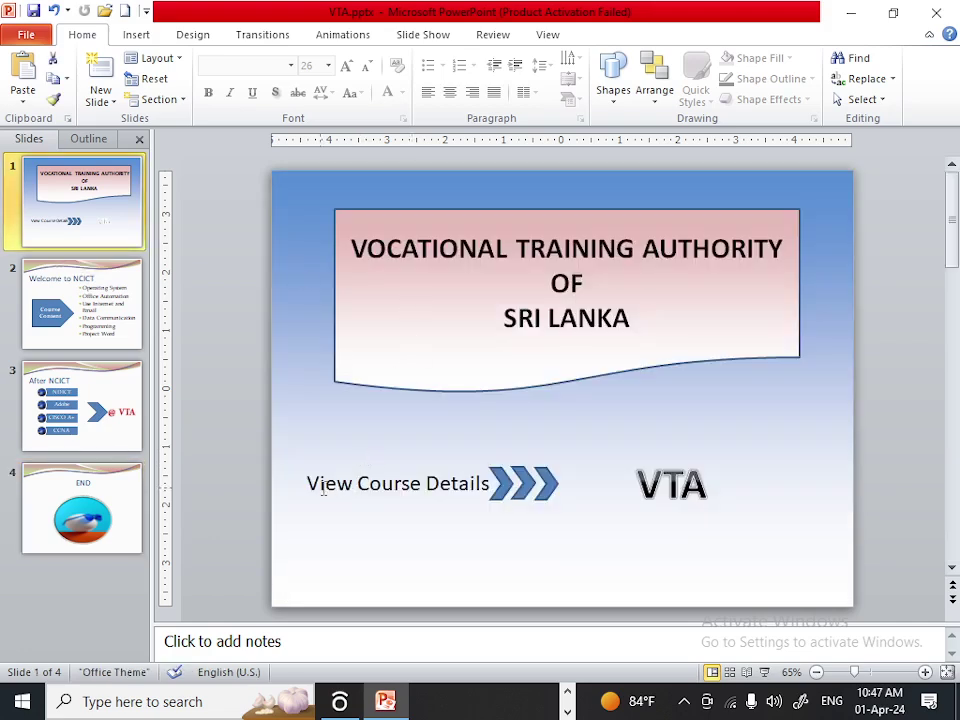
drag(309, 485, 455, 498)
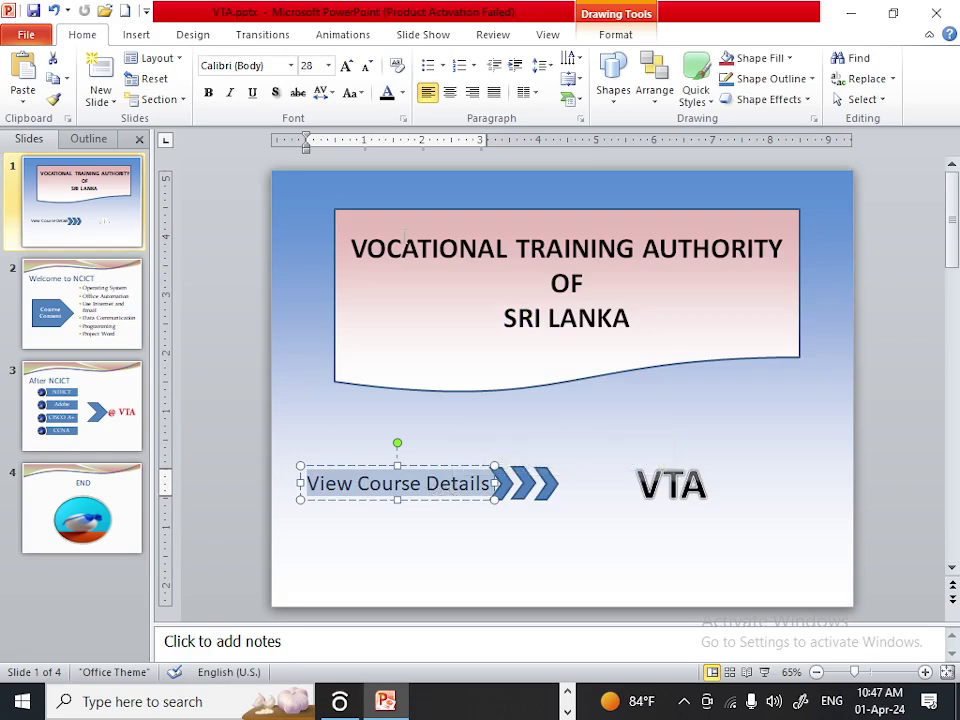
click(132, 36)
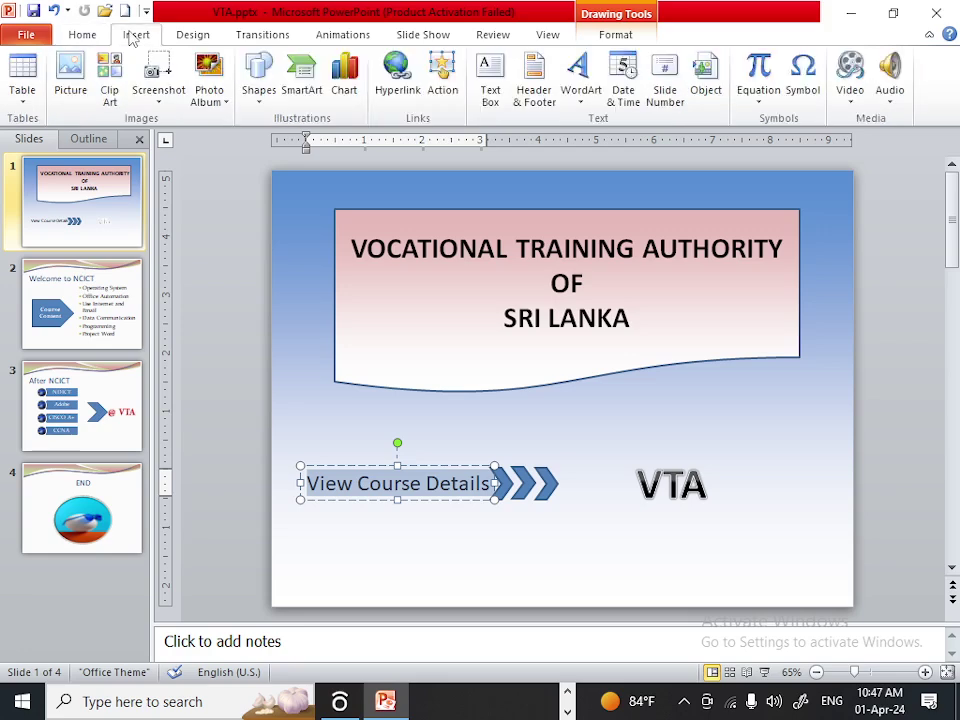
click(402, 91)
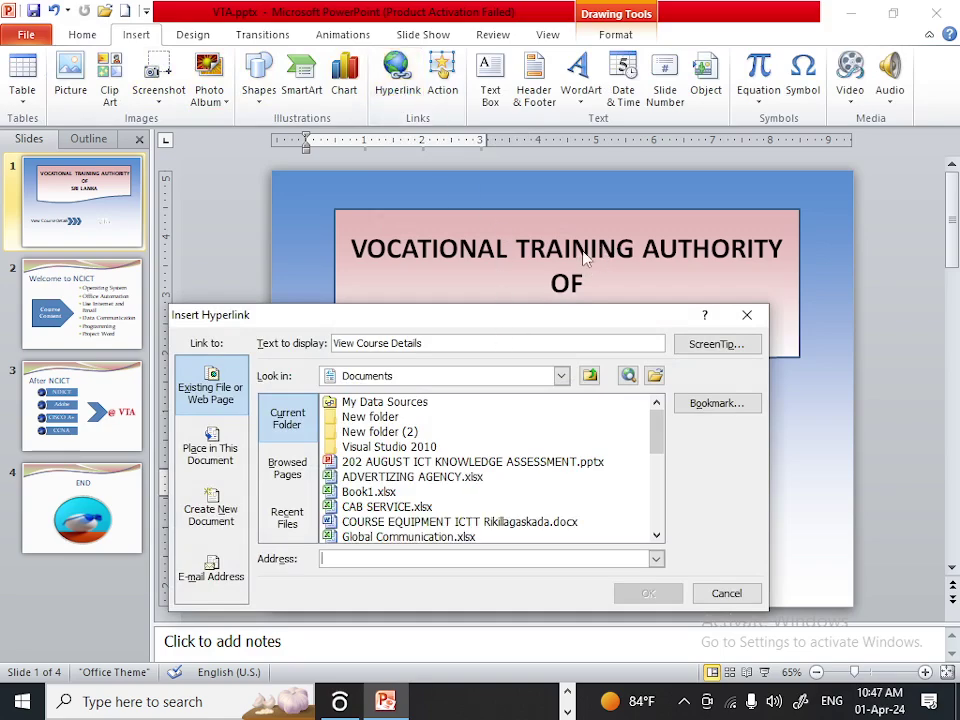
mouse_move(533, 322)
mouse_down()
mouse_move(689, 151)
mouse_move(649, 131)
mouse_up()
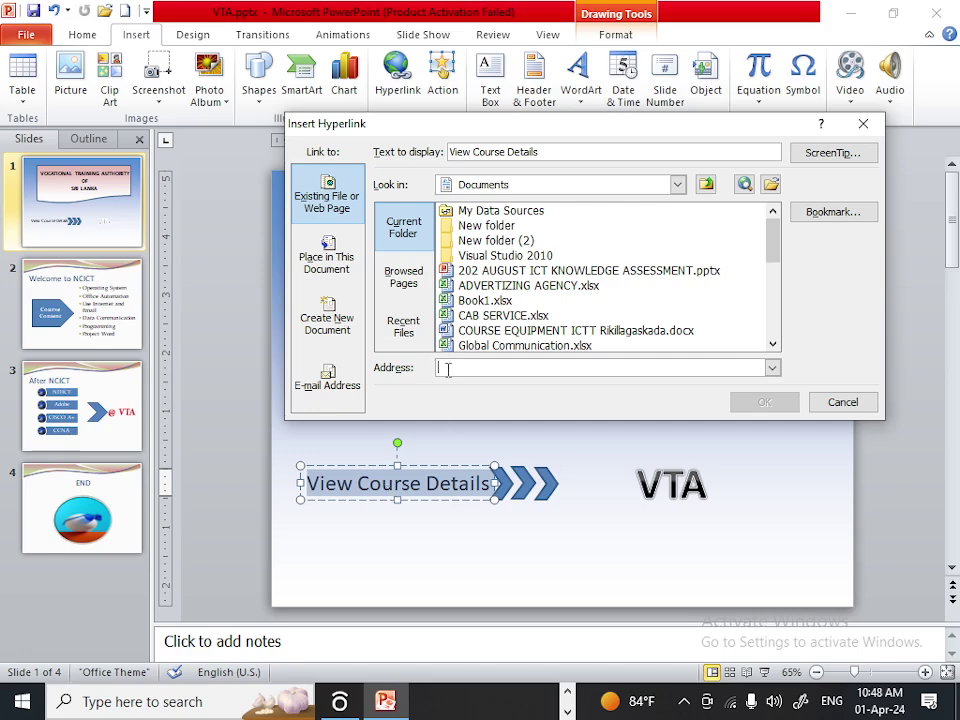
text(W)
key(BackSpace)
key(BackSpace)
text(W)
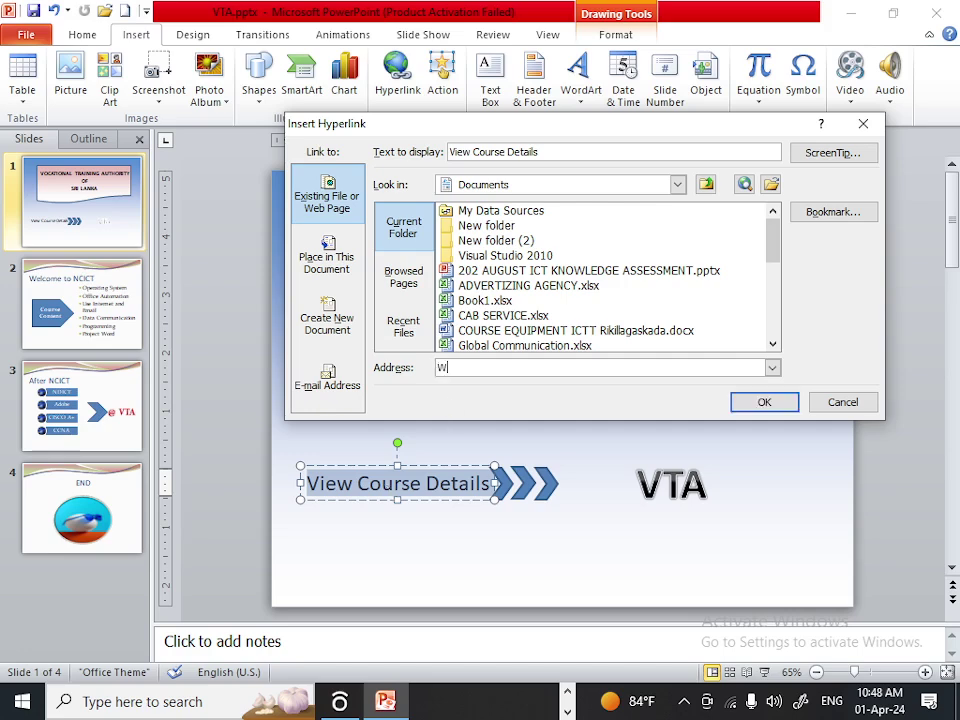
key(BackSpace)
text(w)
text(.google.lk)
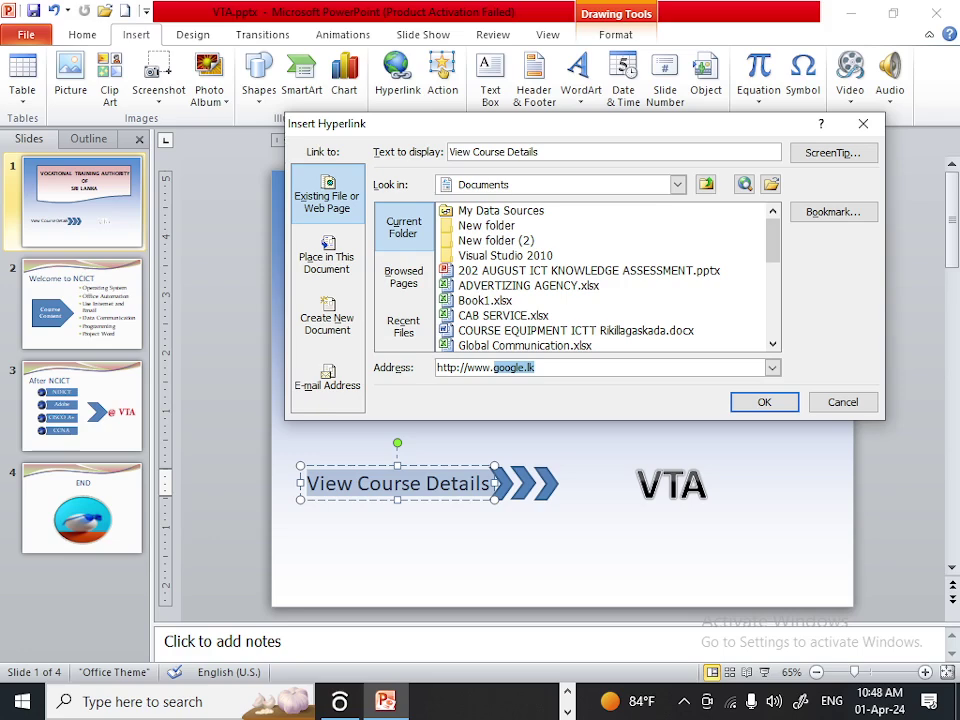
click(763, 405)
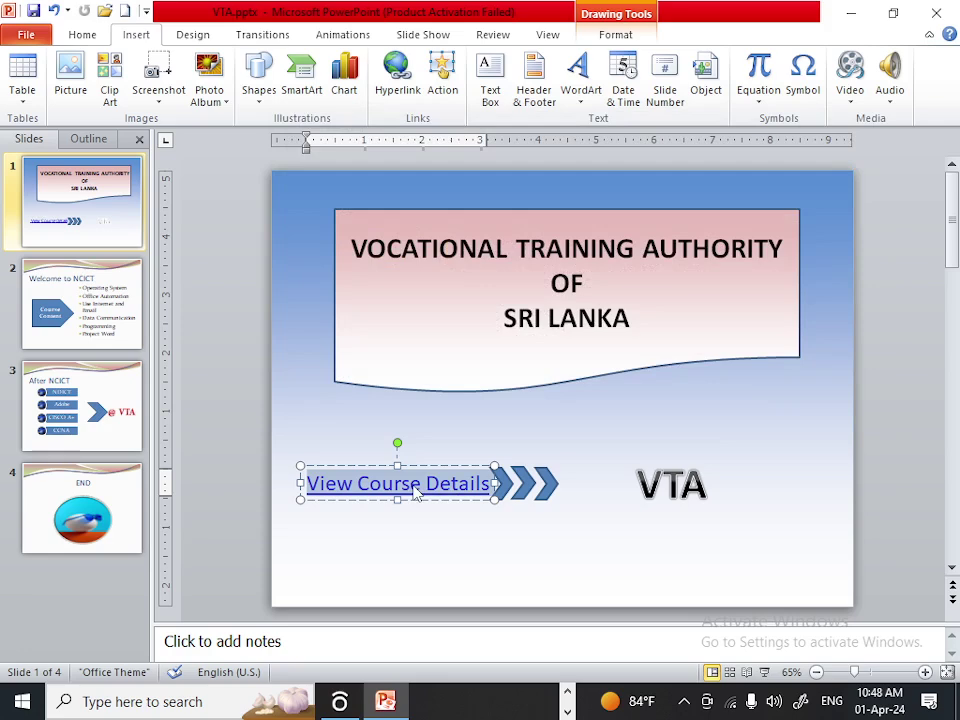
click(53, 11)
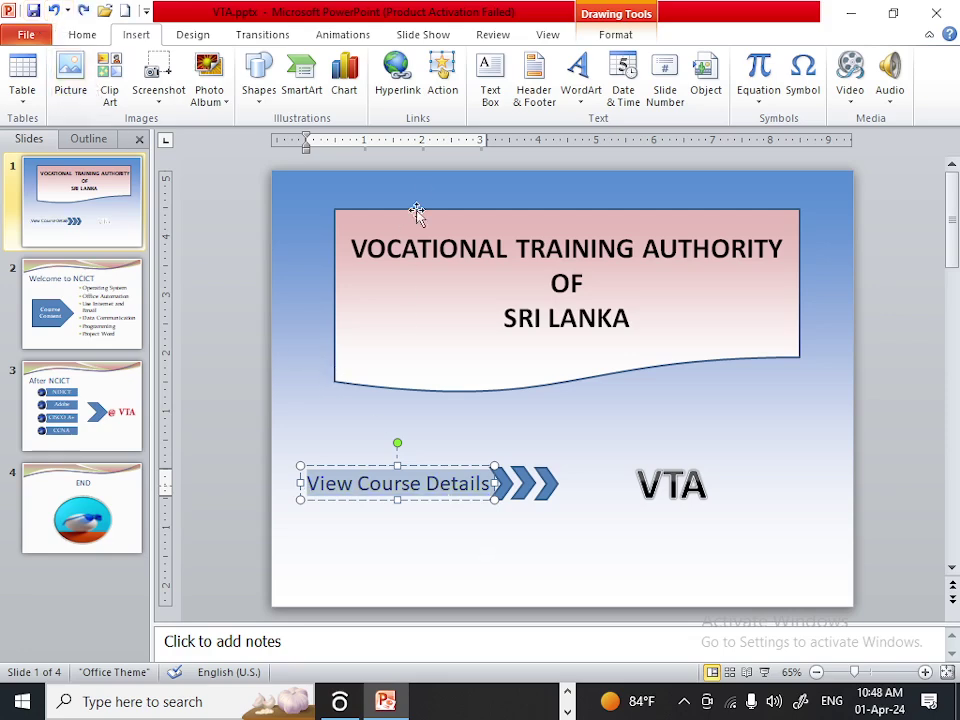
Hyperlink 'View Course Details' to slide 2, 'Welcome to NCICT', within this presentation
click(398, 80)
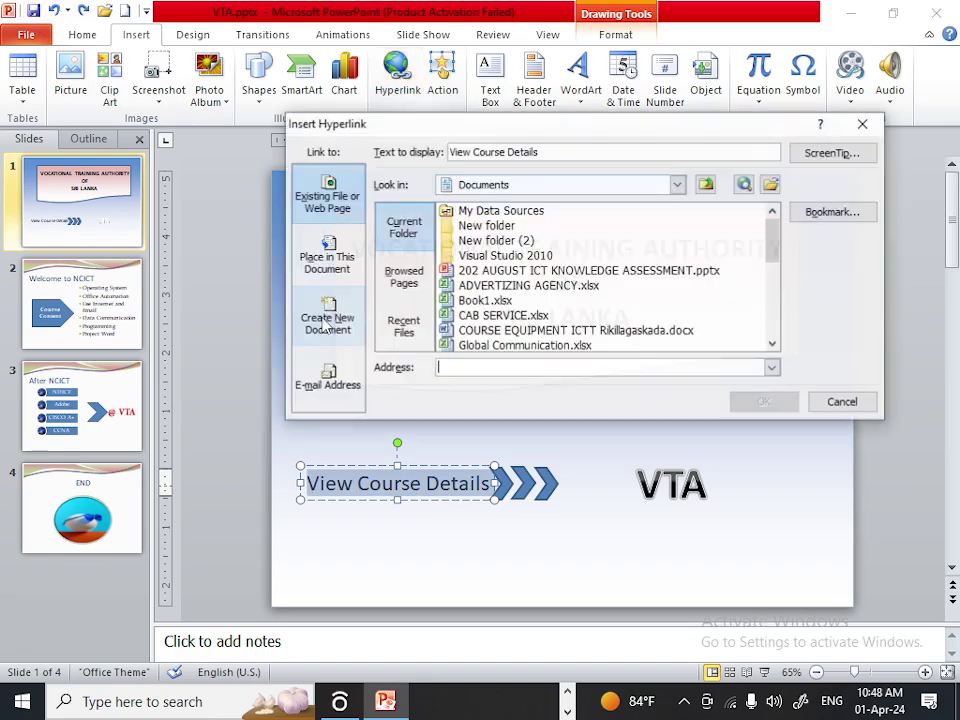
click(324, 262)
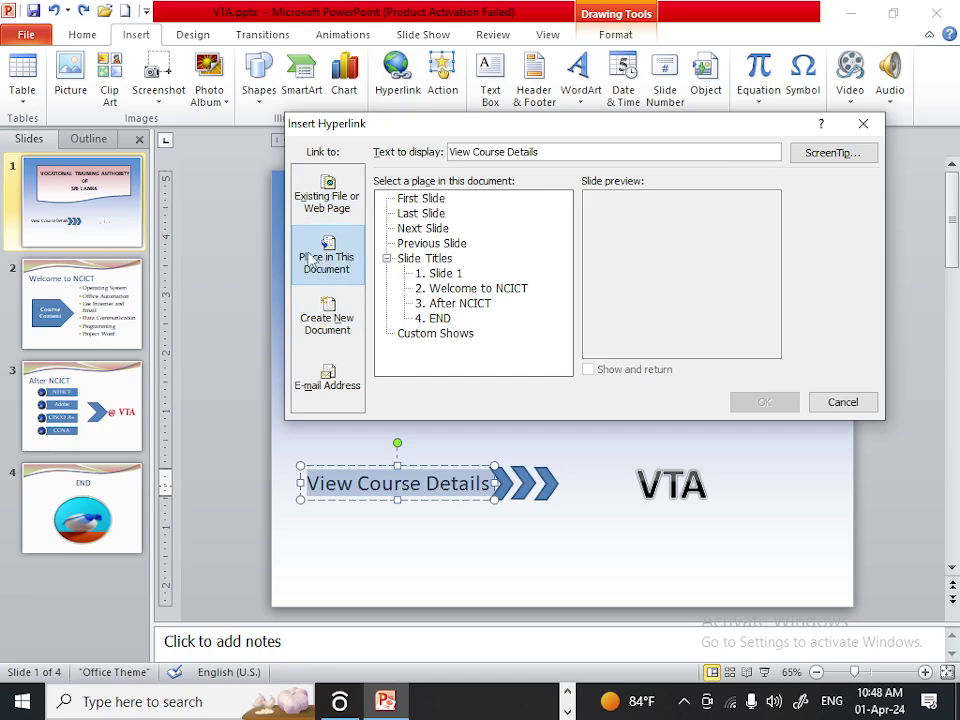
click(459, 292)
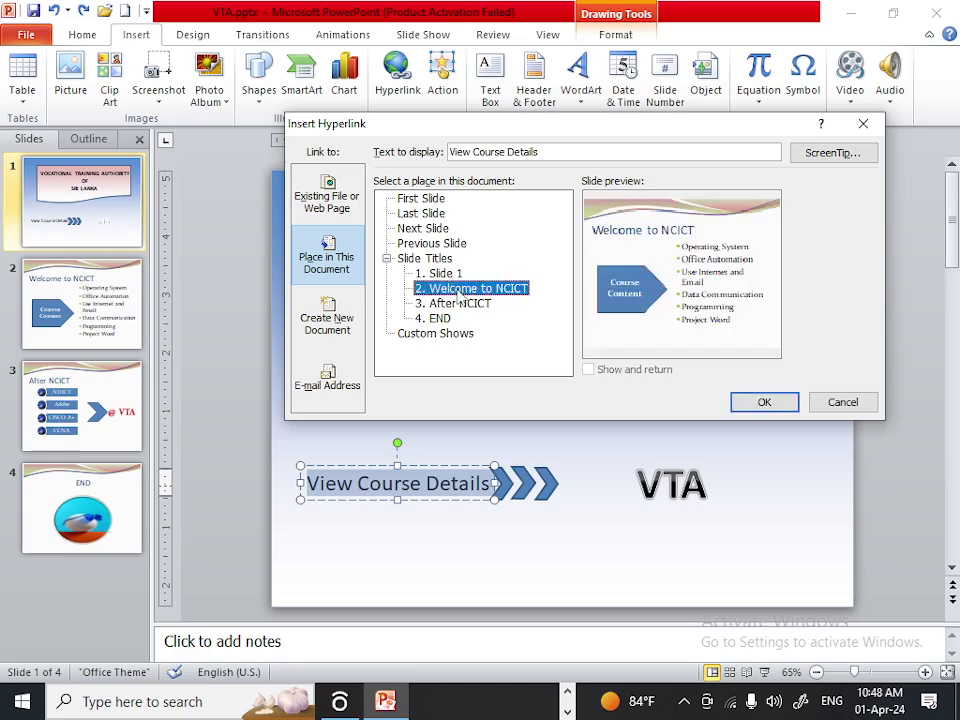
click(764, 401)
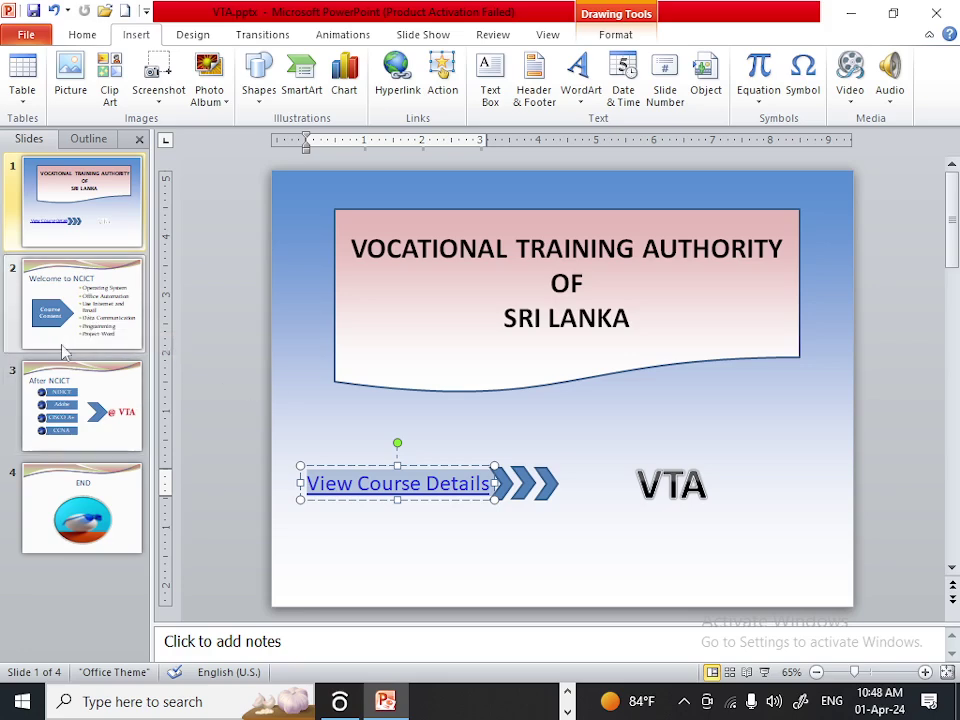
Add a Home action button at slide 2's bottom left, linked to the first slide
click(90, 440)
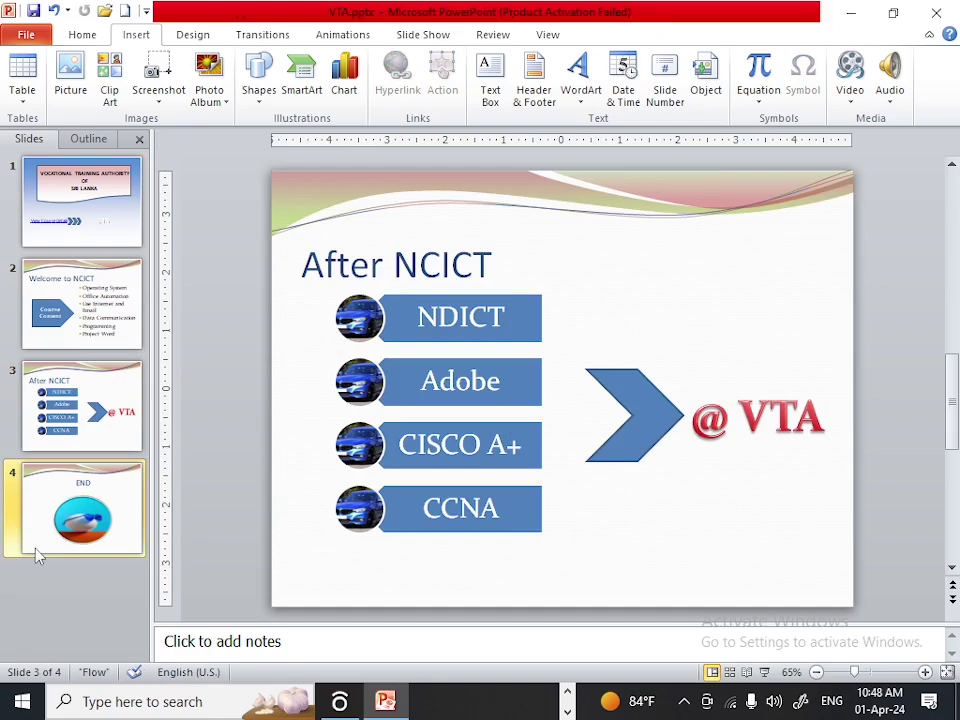
click(40, 530)
click(70, 345)
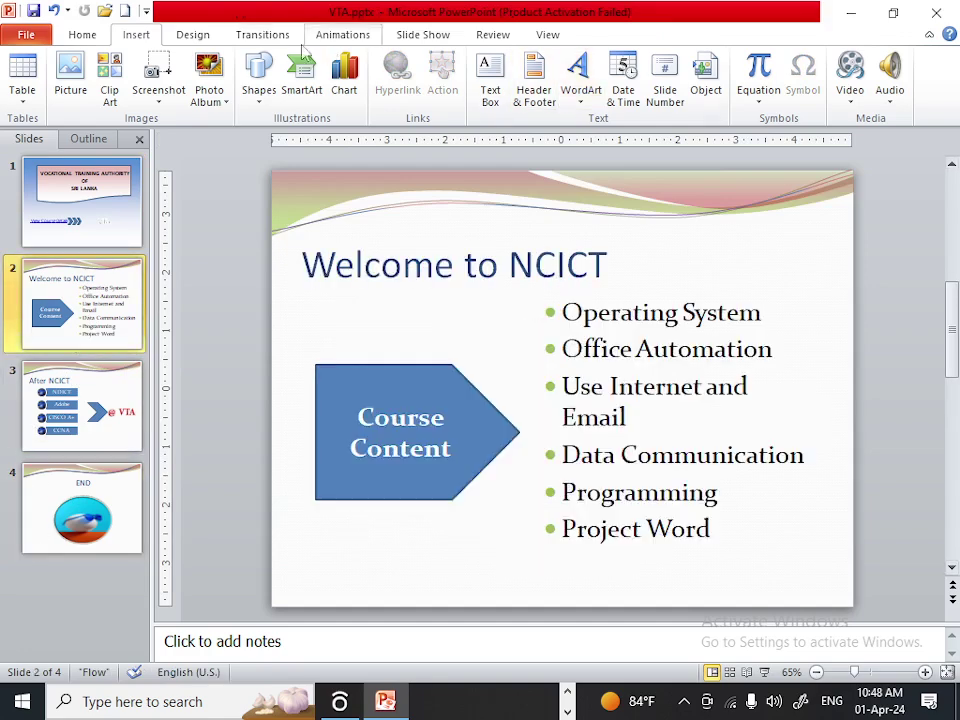
click(259, 88)
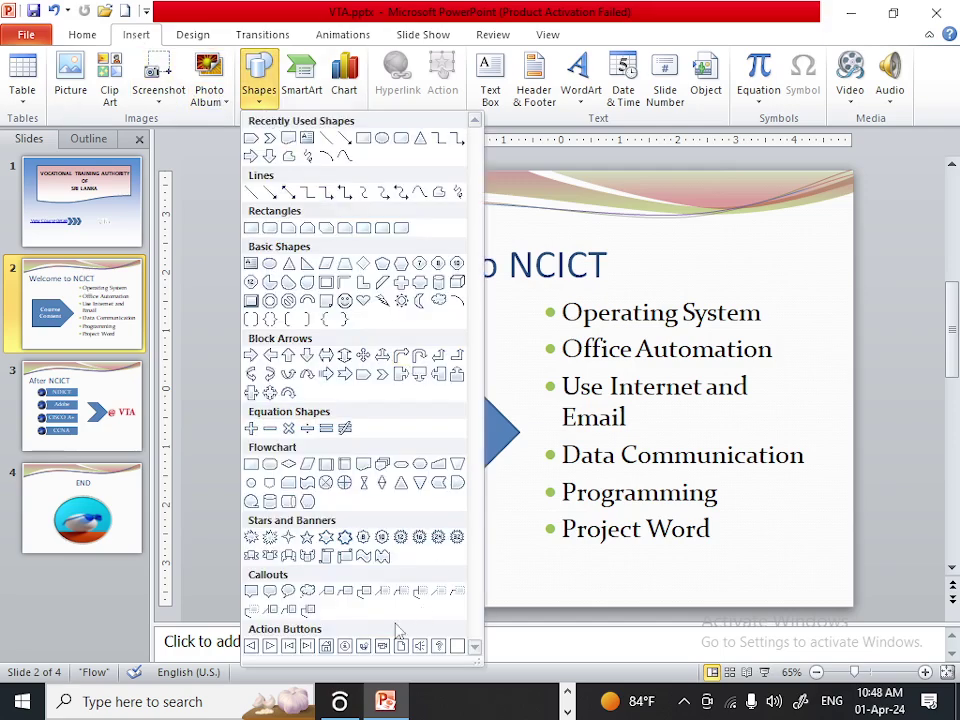
click(327, 646)
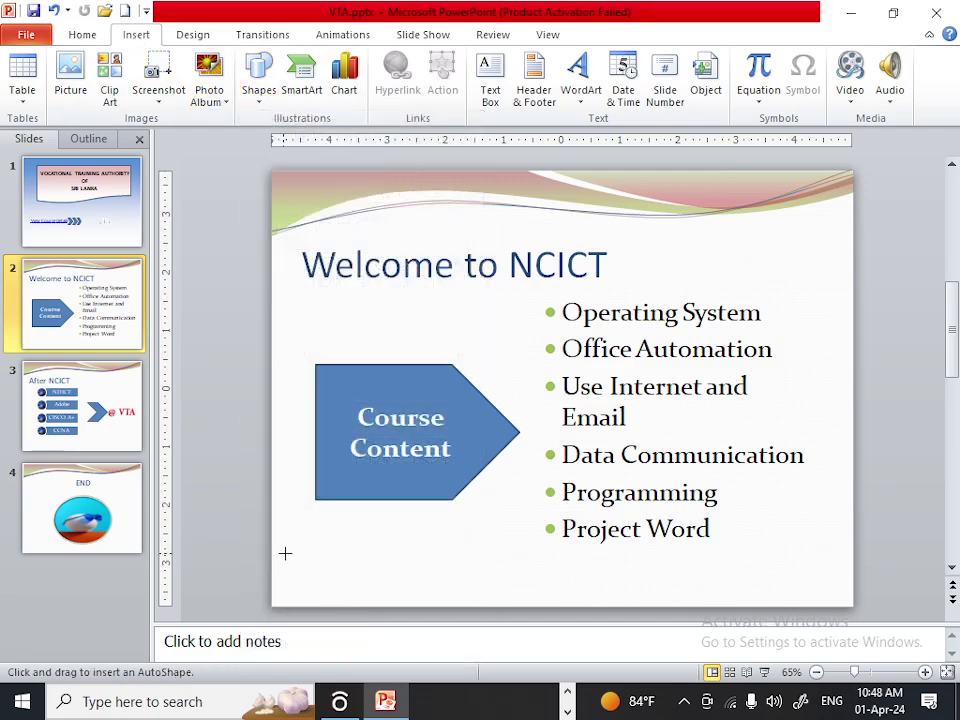
drag(285, 553, 331, 595)
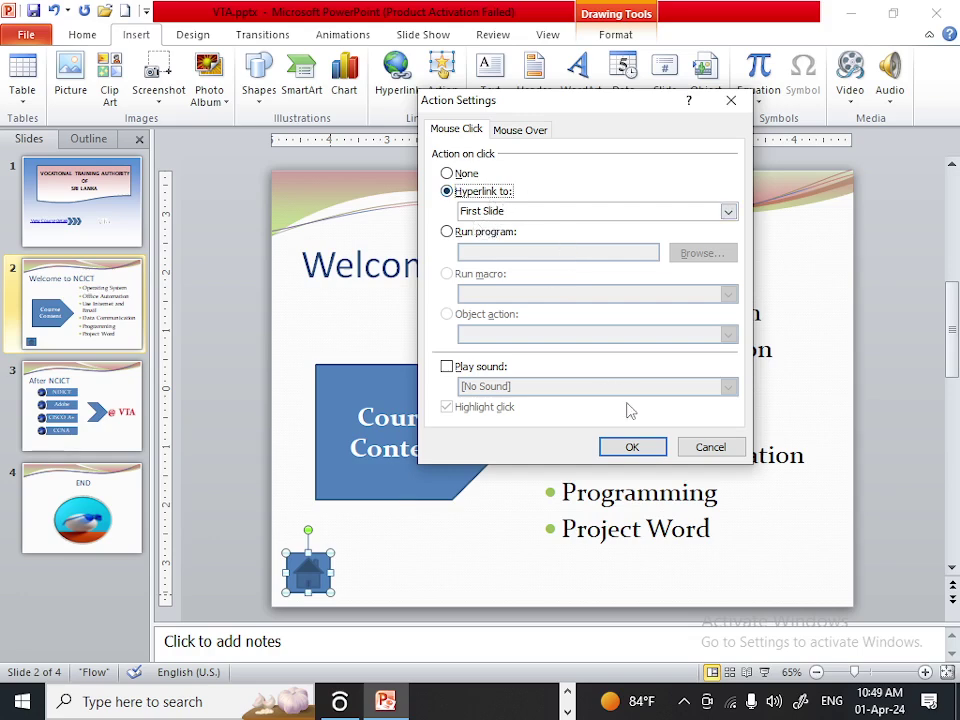
click(637, 449)
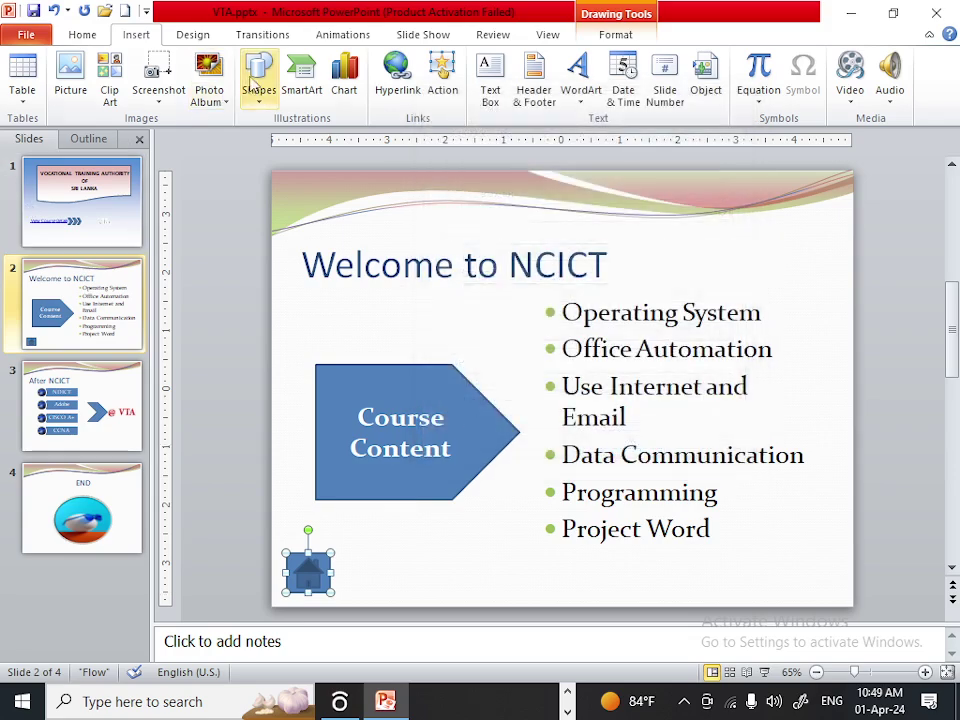
Add a Home action button at slide 3's bottom left, linked to the first slide
click(108, 448)
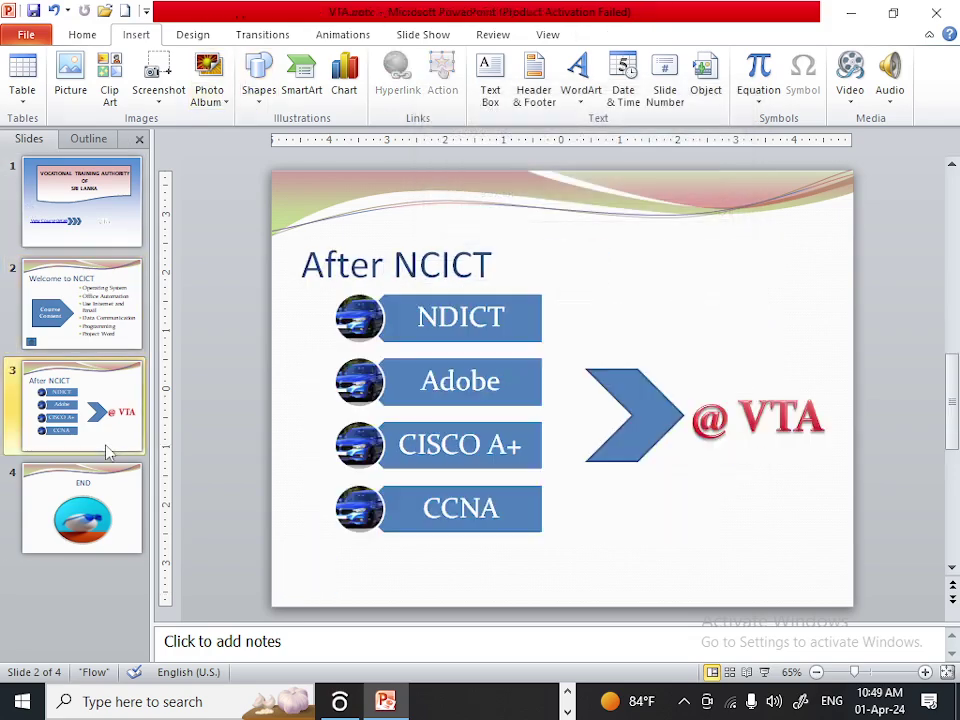
click(260, 98)
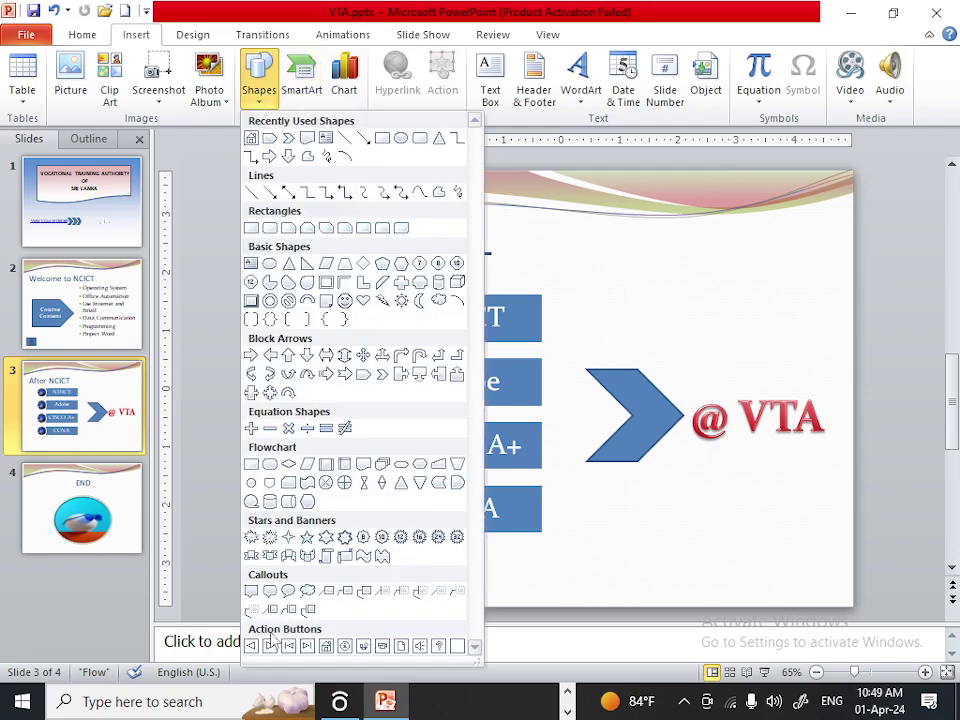
click(324, 646)
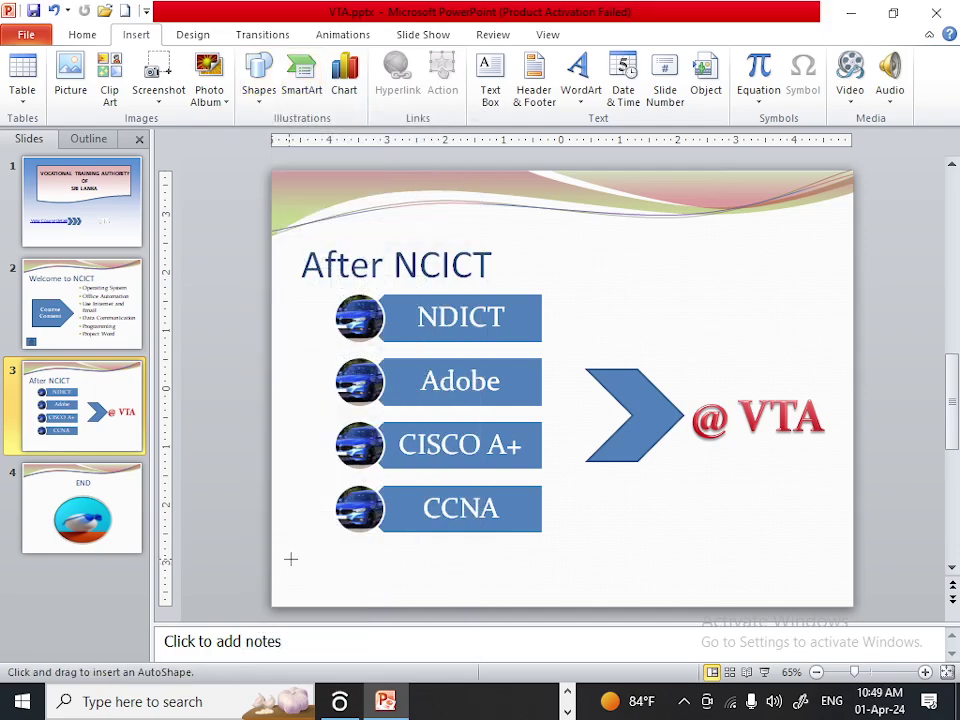
drag(290, 559, 338, 594)
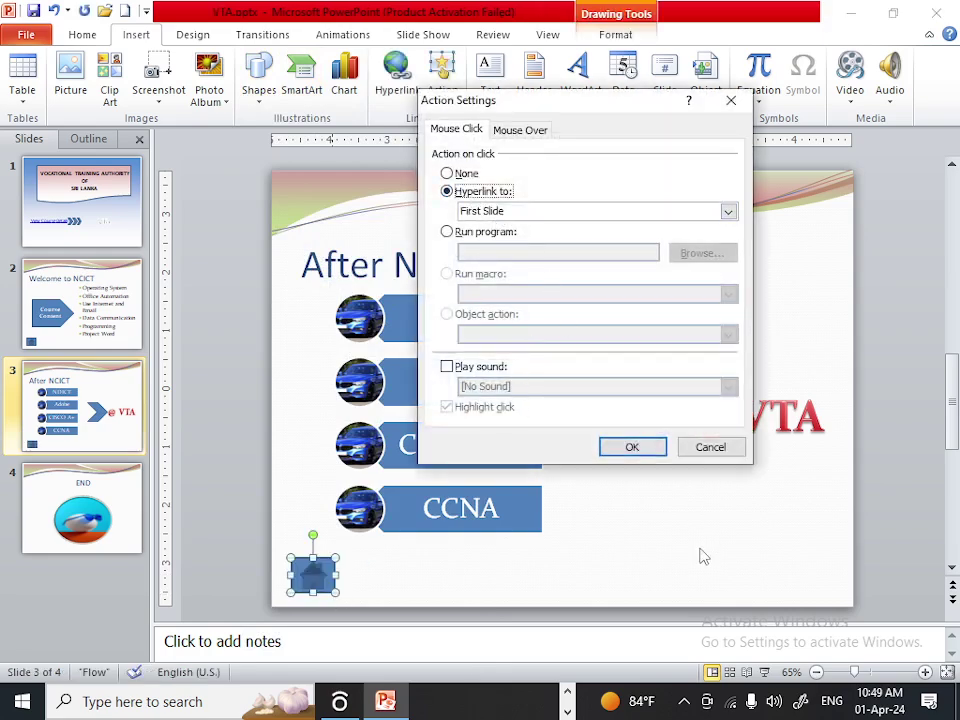
click(635, 449)
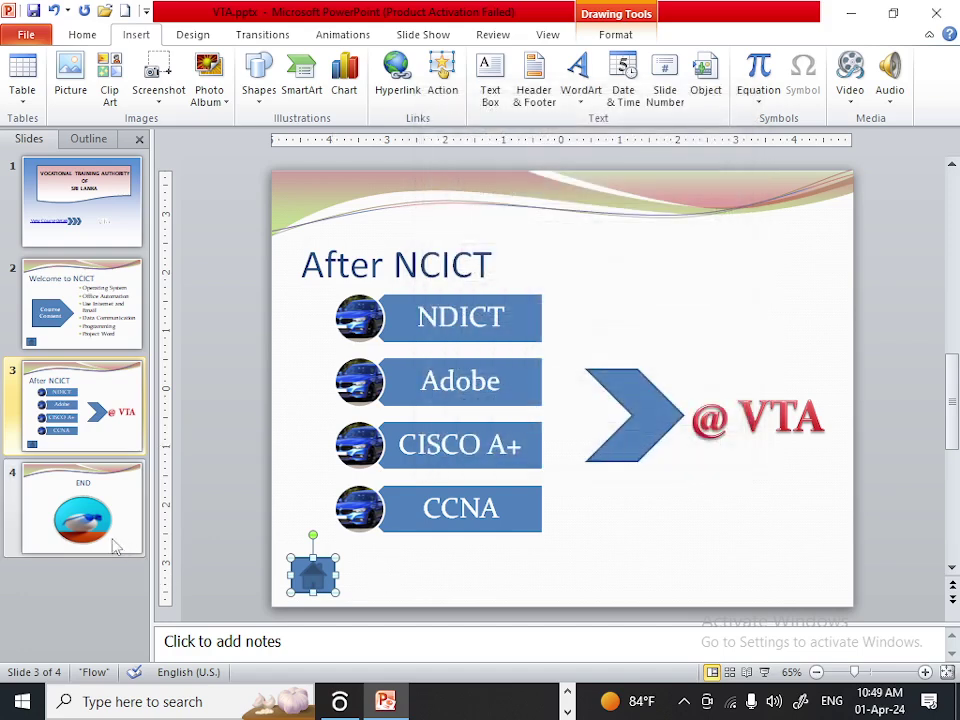
Add a Home action button at the END slide's bottom left, linked to the first slide
click(40, 550)
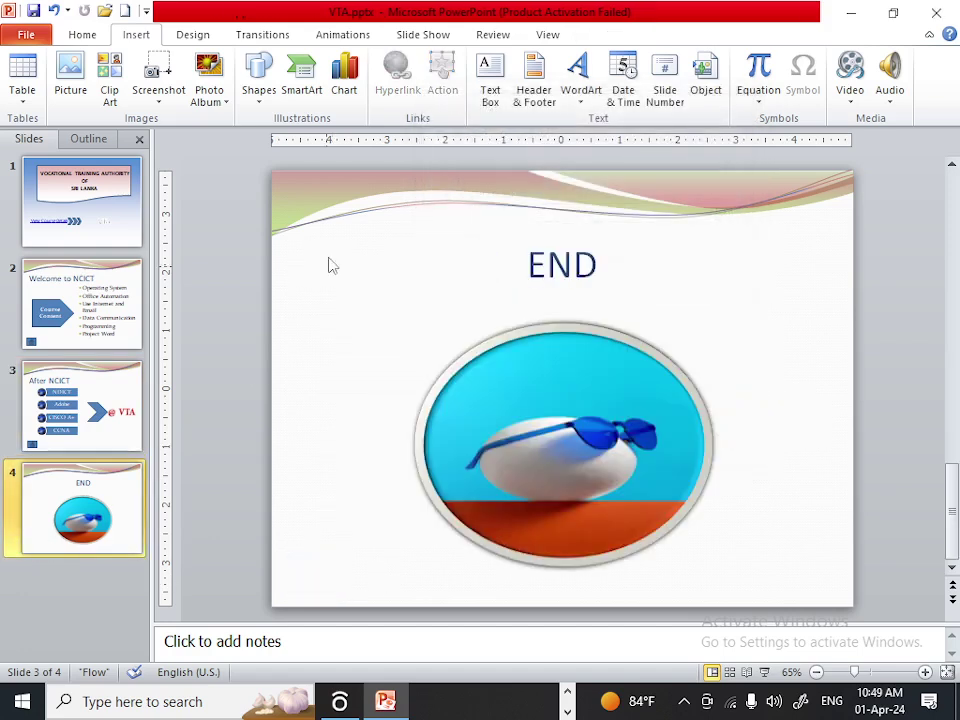
click(256, 100)
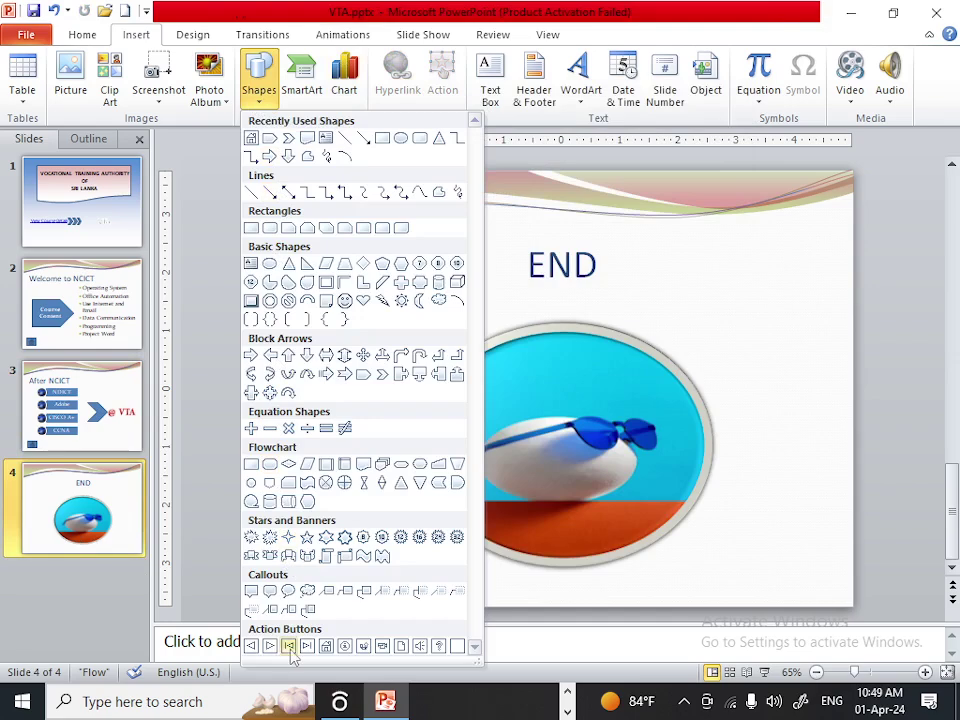
click(326, 646)
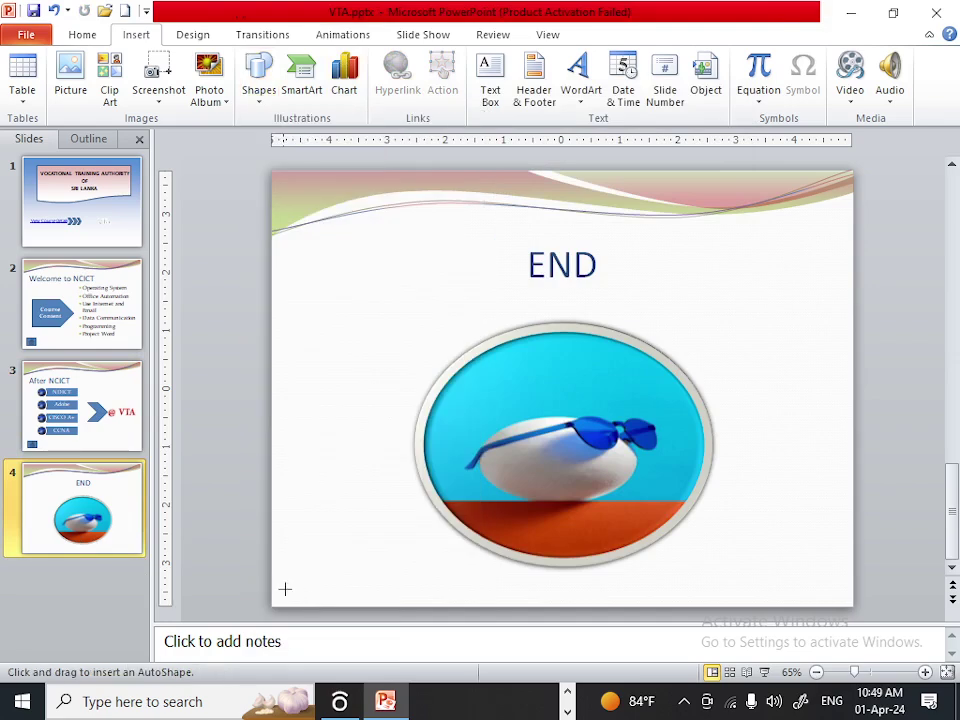
drag(290, 554, 338, 587)
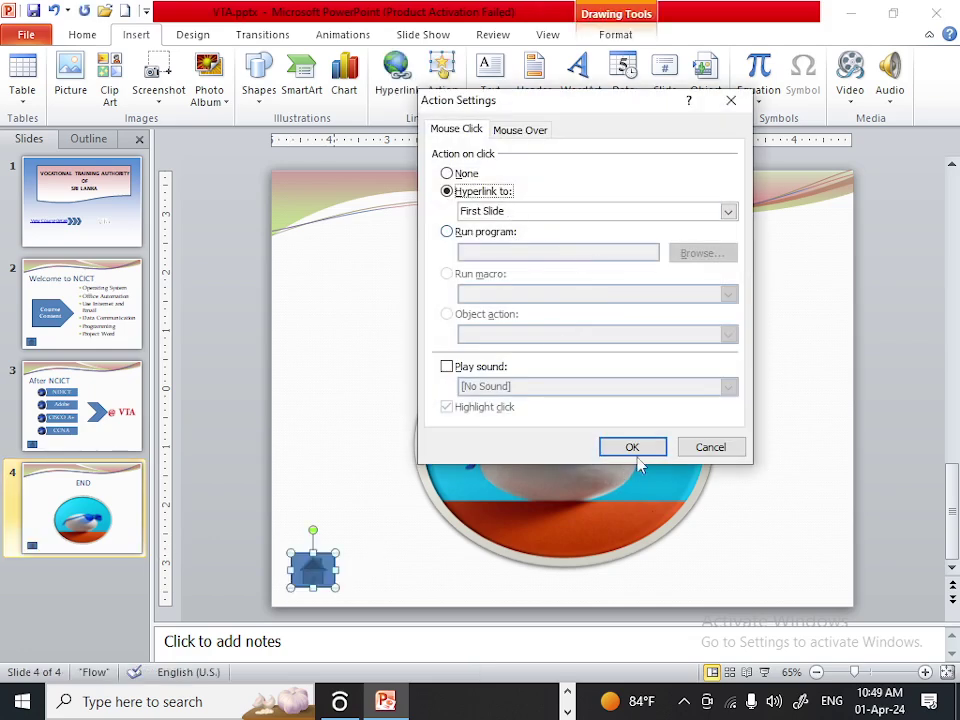
click(634, 447)
click(113, 343)
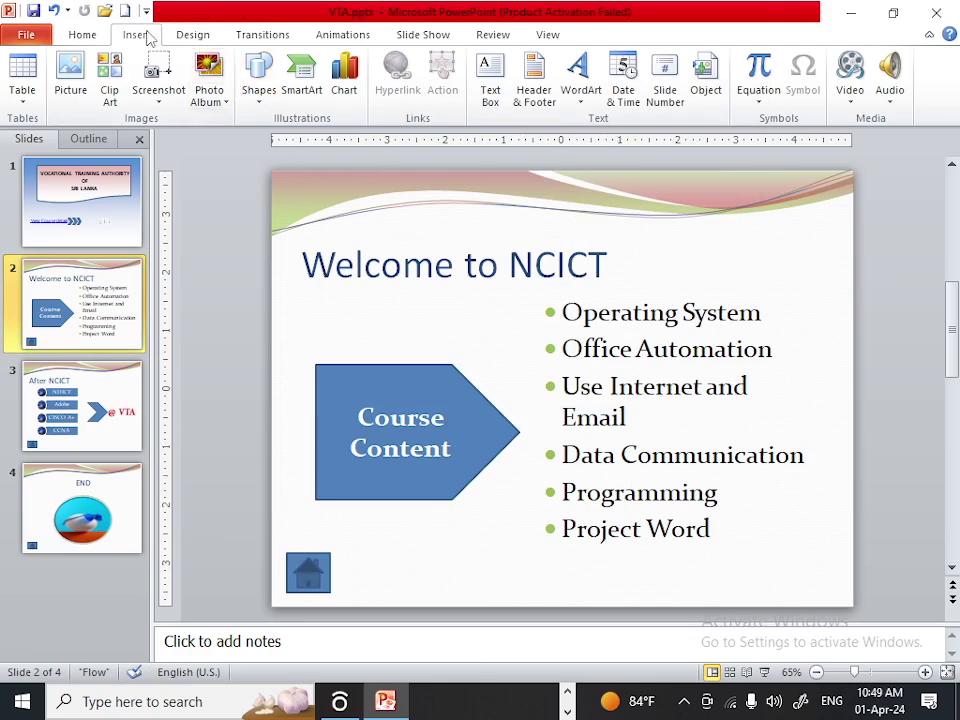
Draw a slightly widened Forward/Next action button at slide 2's bottom right, linked to the next slide
click(258, 78)
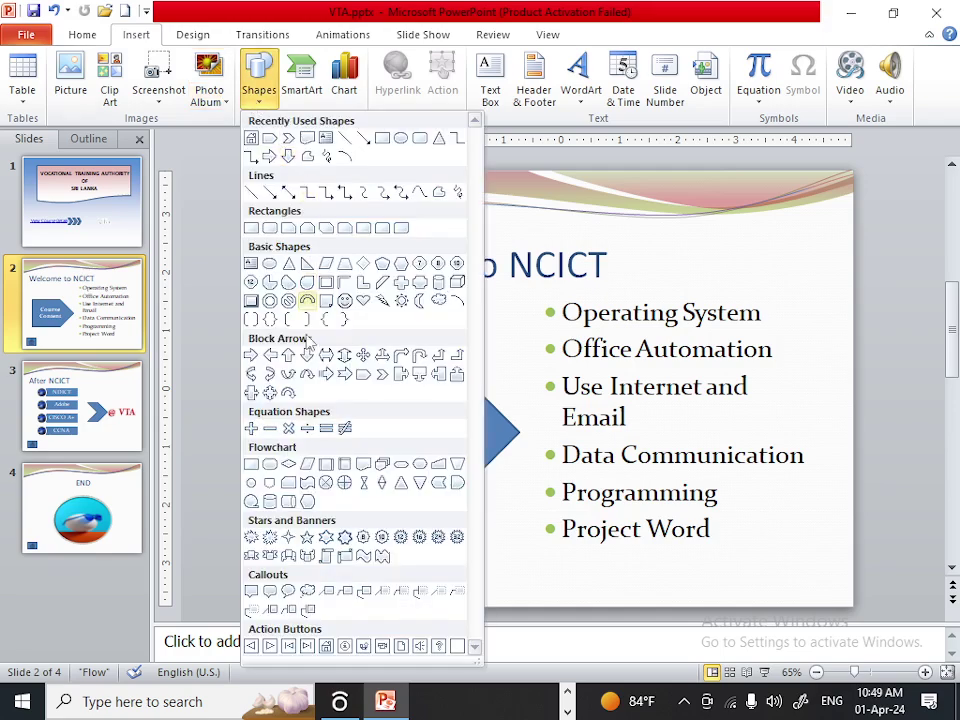
click(270, 646)
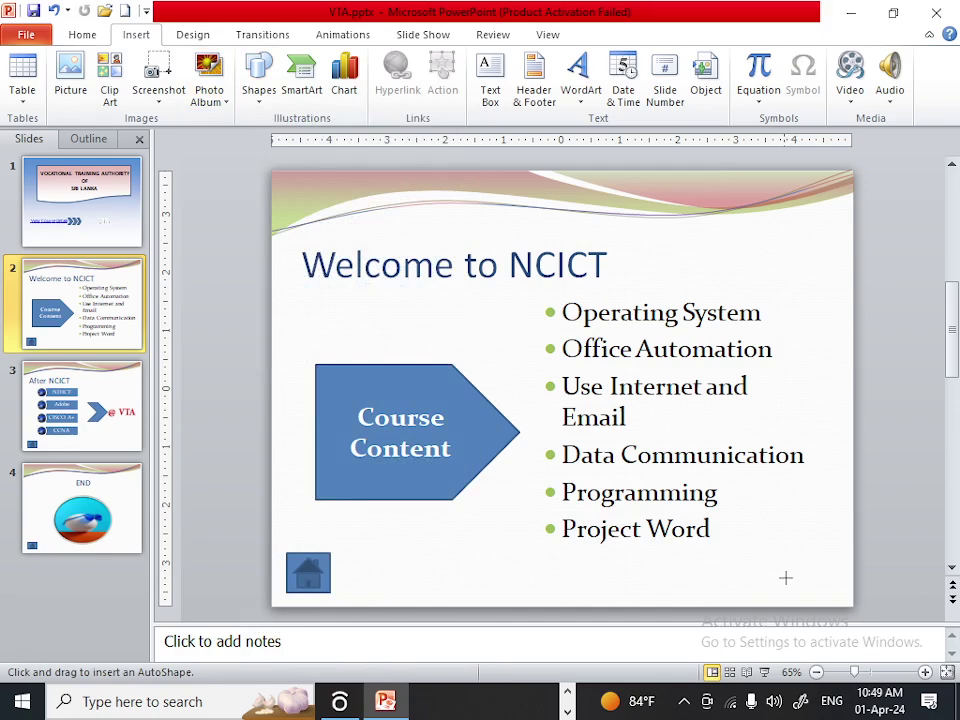
drag(785, 565, 820, 594)
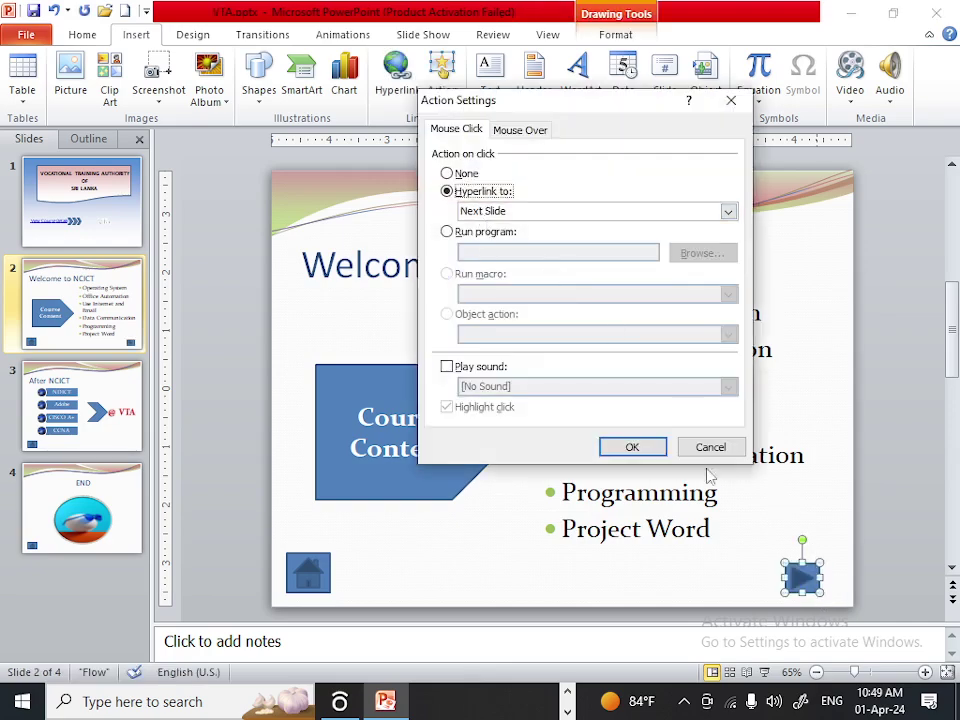
click(652, 448)
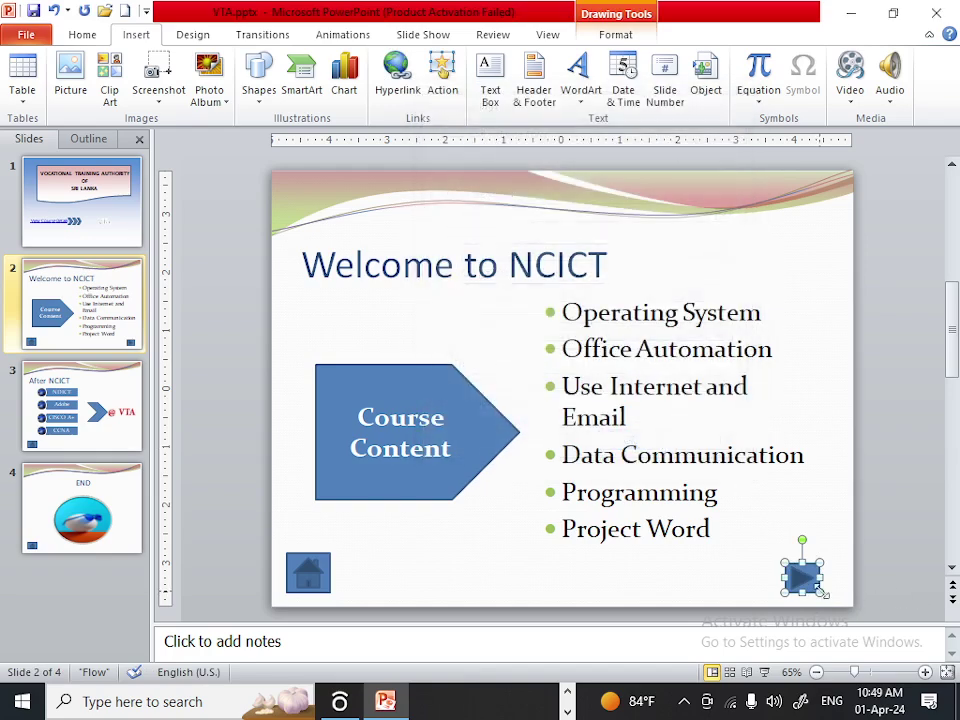
drag(822, 590, 827, 592)
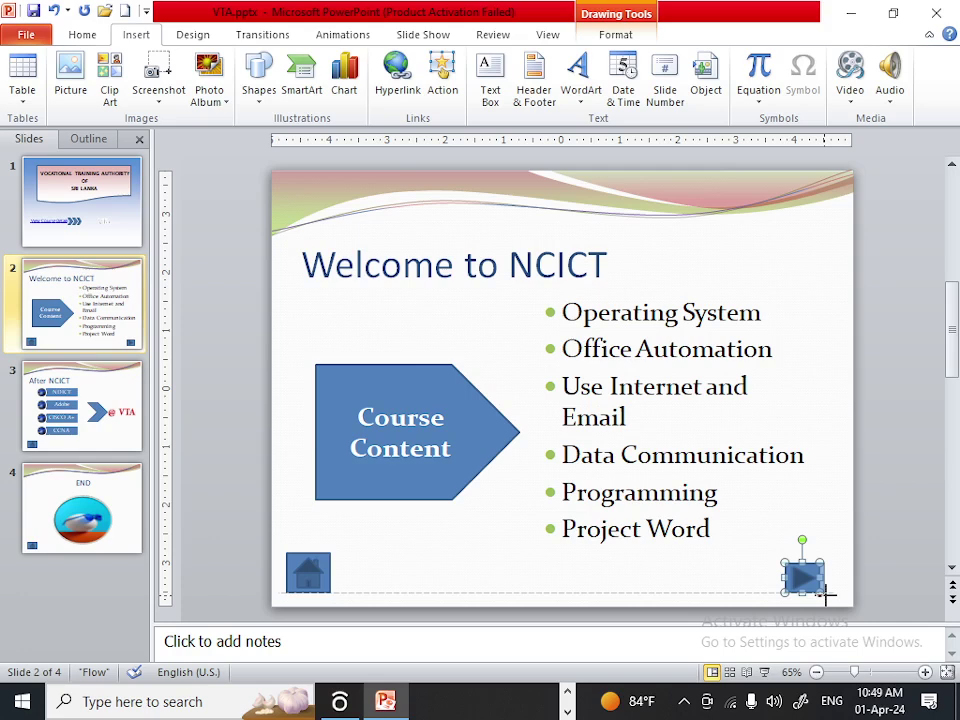
Draw a Forward/Next action button at slide 3's bottom right linked to the next slide, then show slide 4
click(750, 510)
click(93, 443)
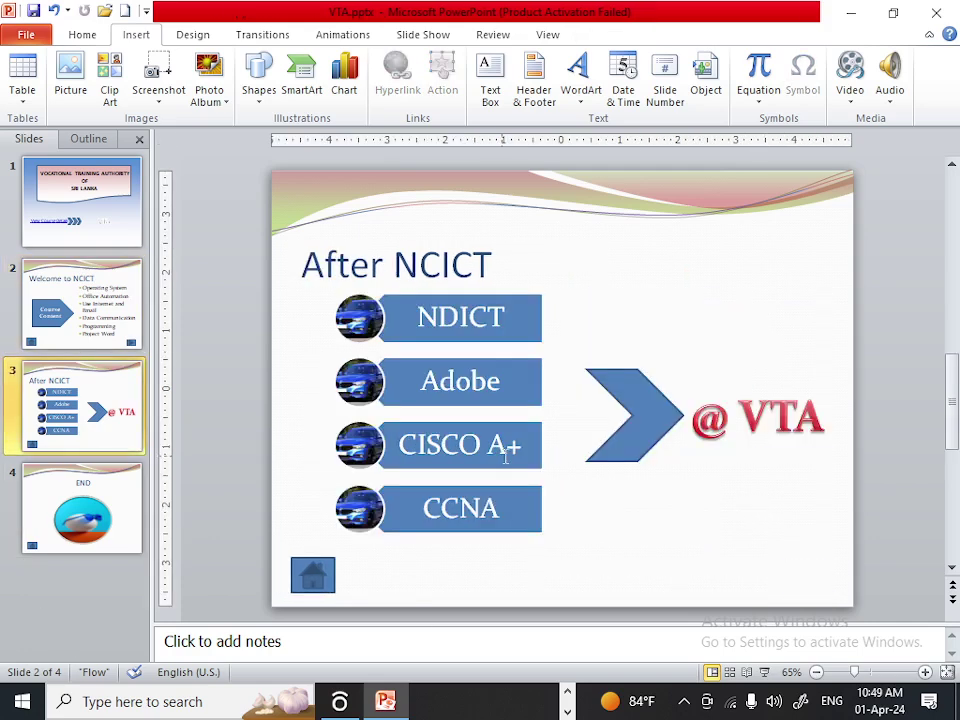
click(256, 80)
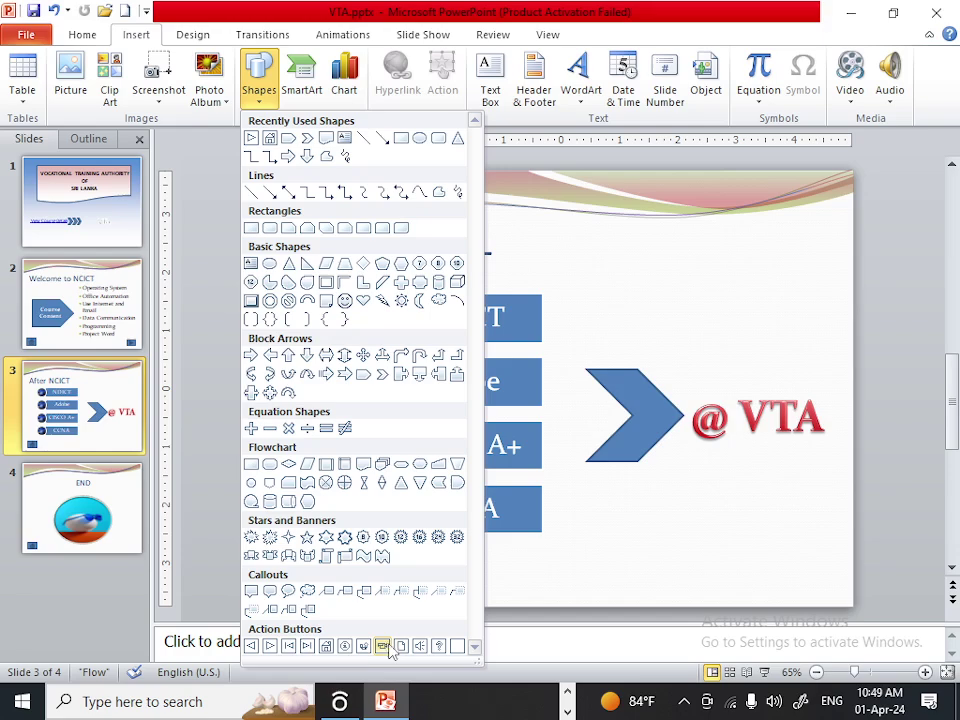
click(288, 646)
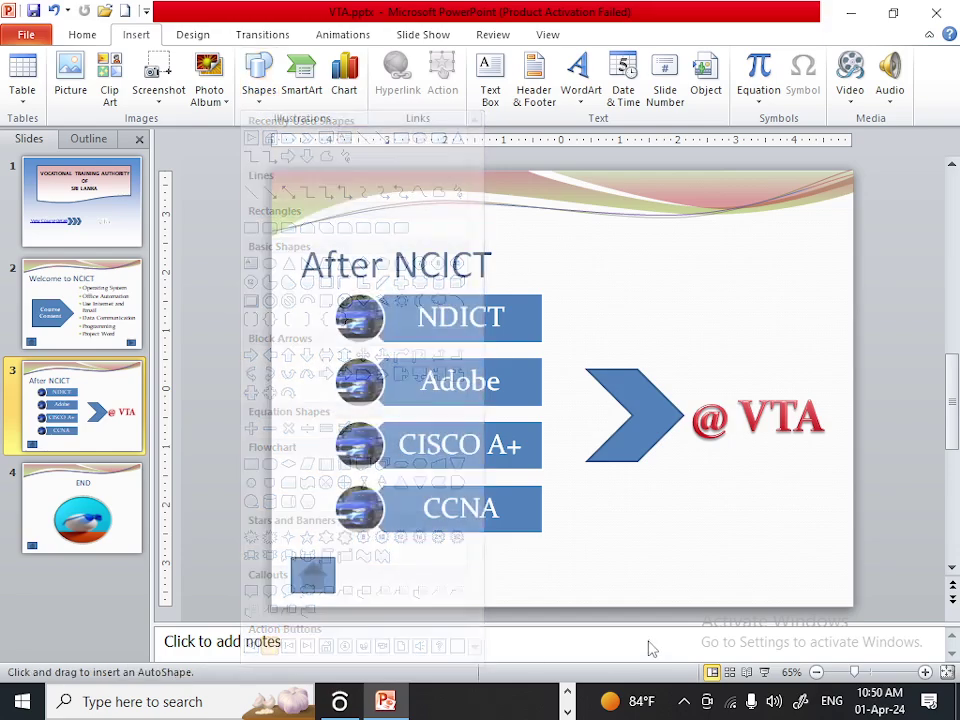
drag(786, 567, 830, 602)
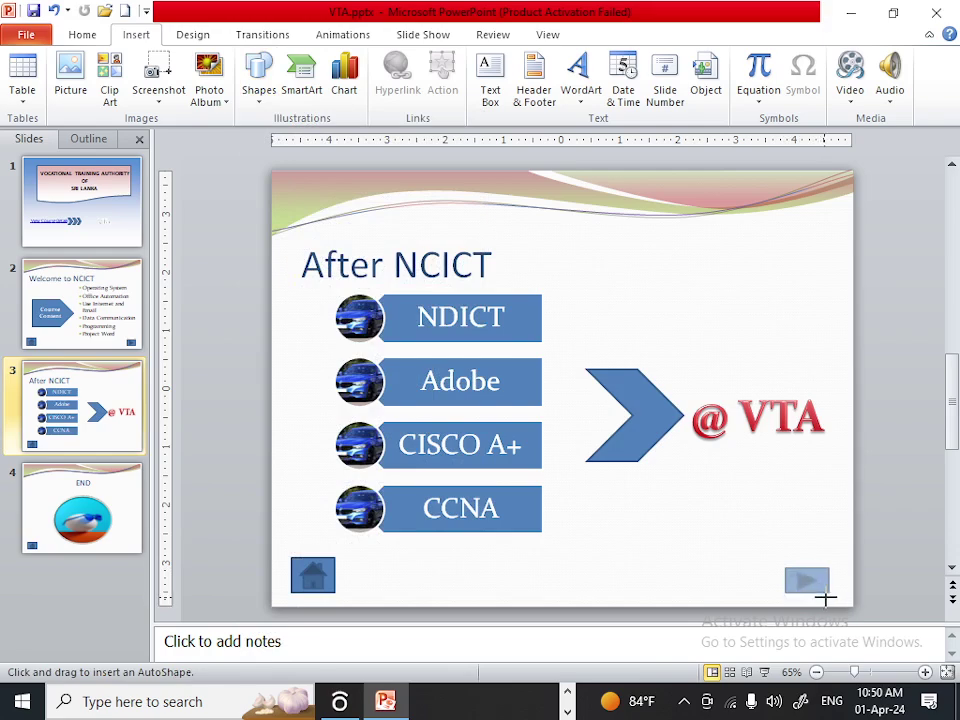
drag(826, 600, 826, 606)
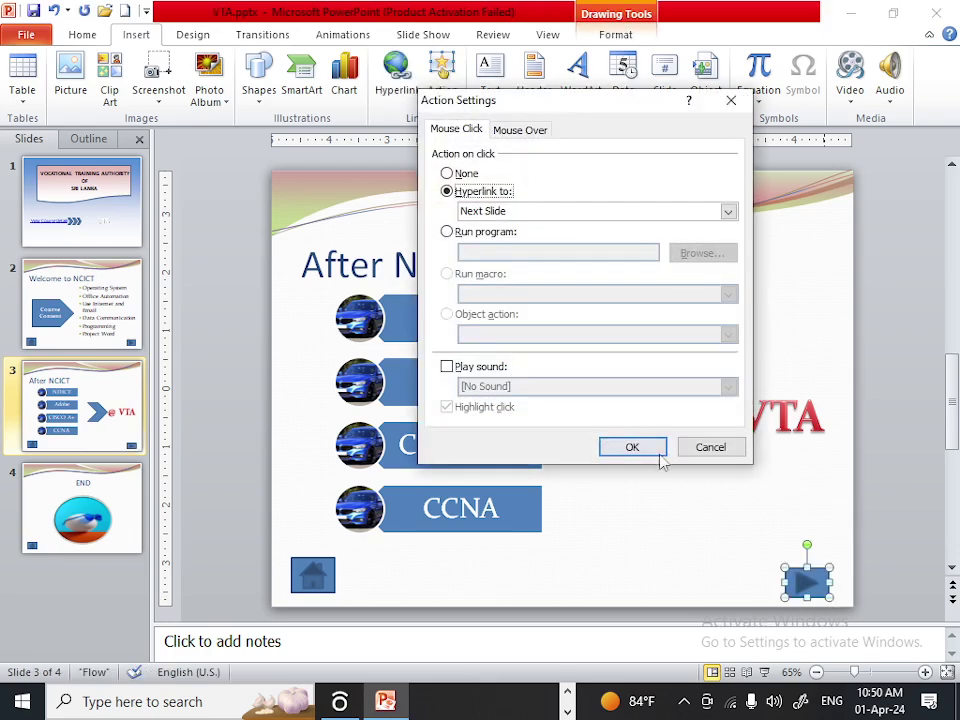
click(648, 448)
click(40, 545)
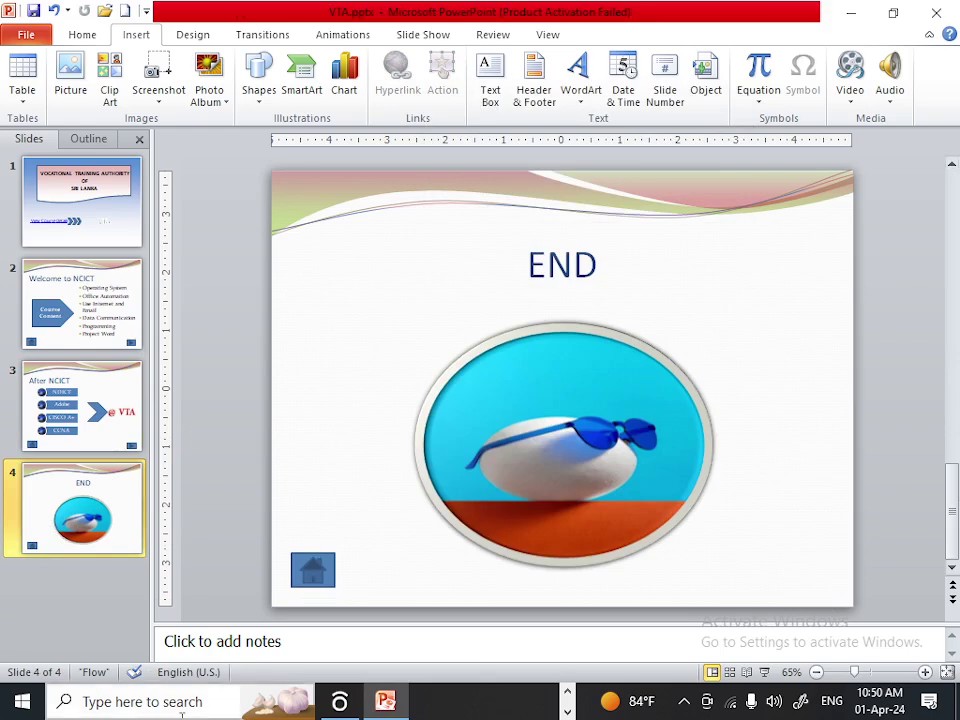
Turn on slide numbers for all slides, hiding the number on the title slide
click(115, 236)
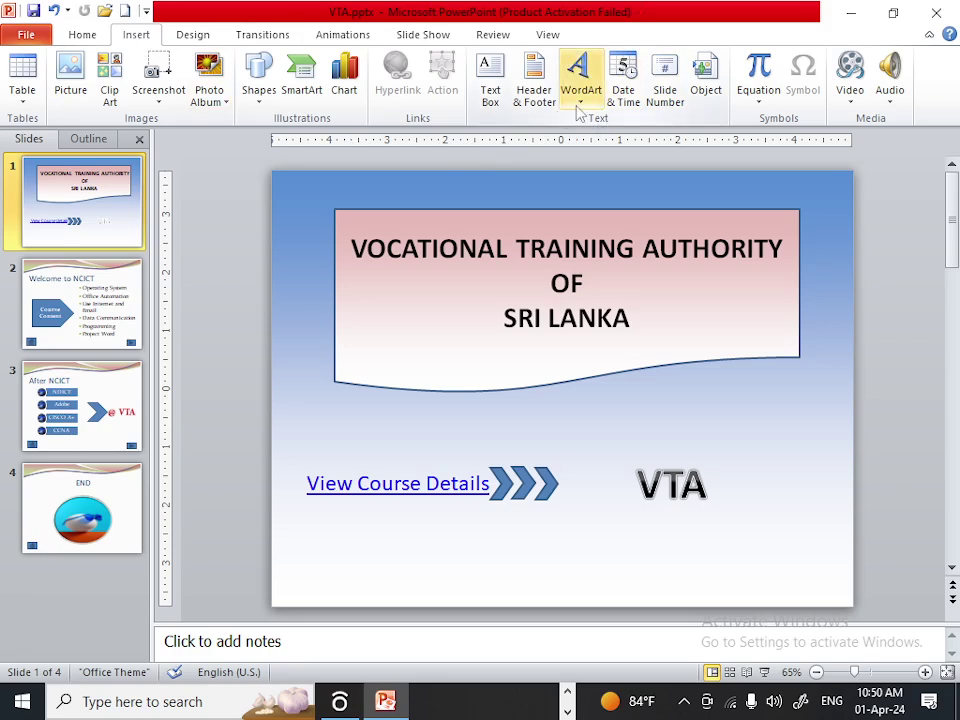
click(667, 95)
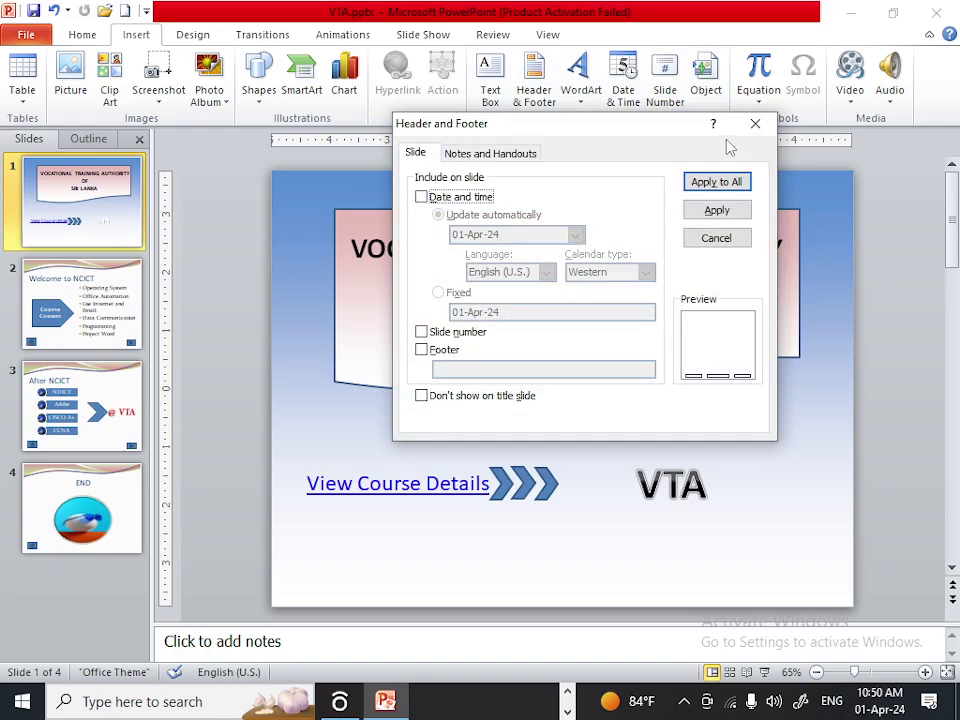
click(755, 124)
click(534, 88)
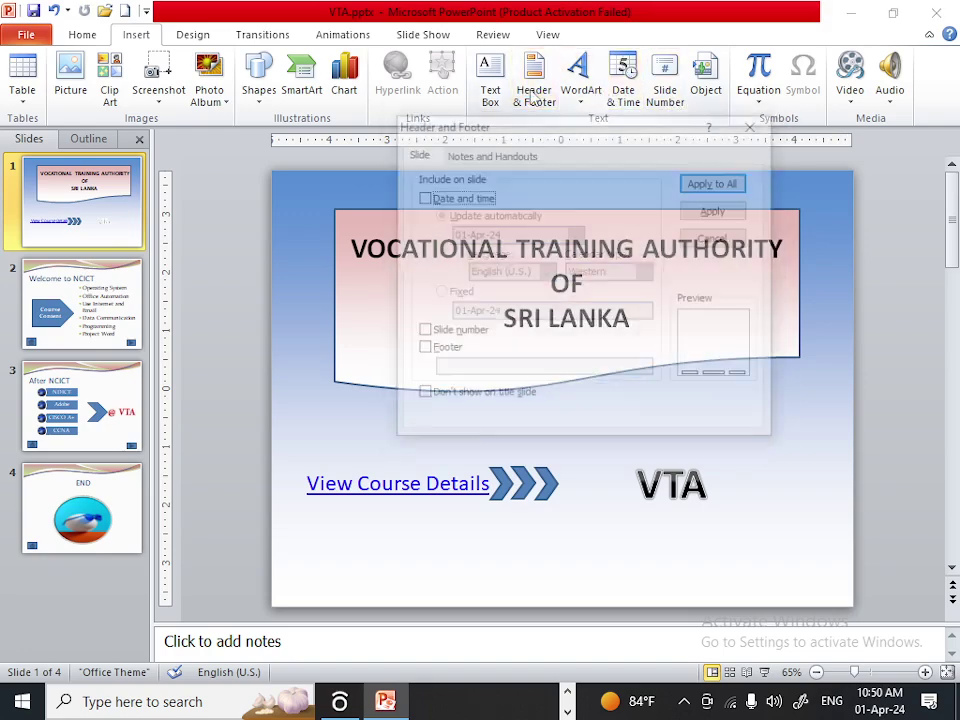
key(Escape)
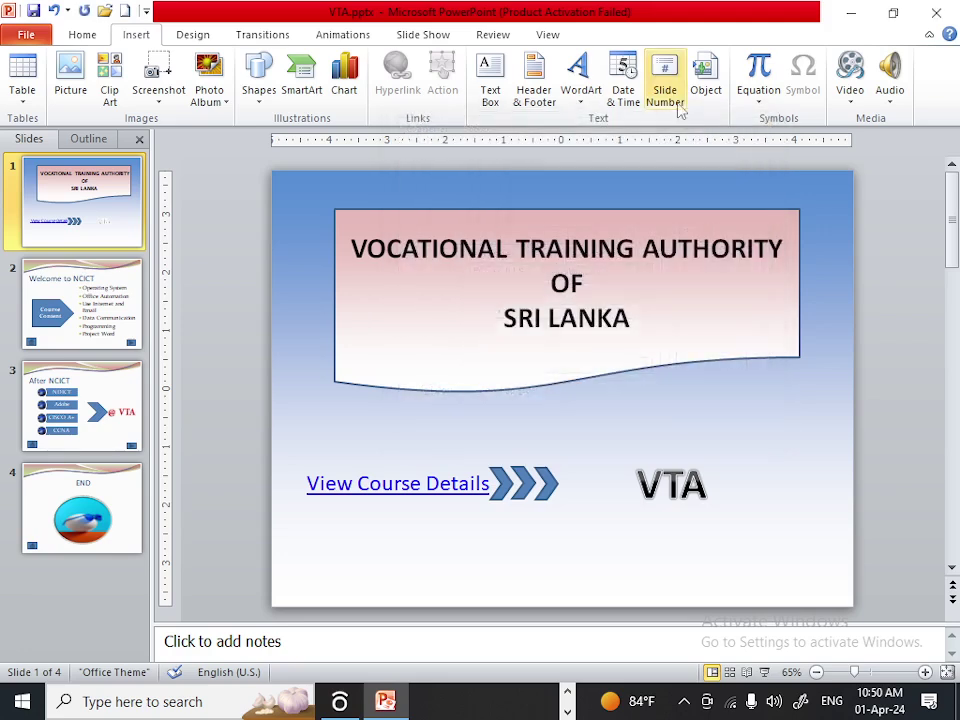
click(667, 95)
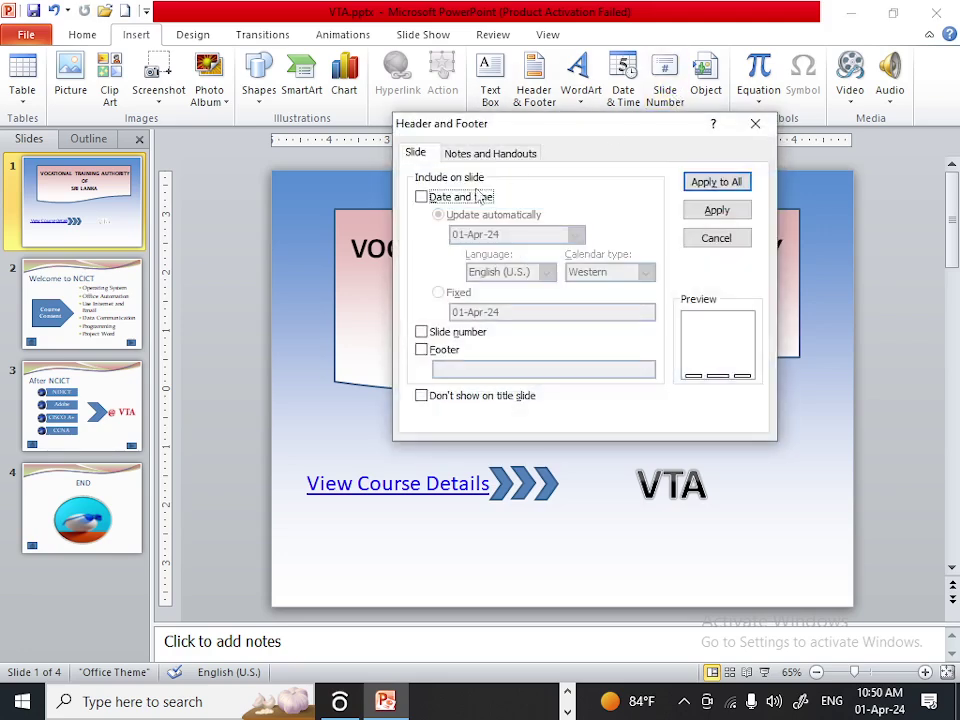
click(427, 340)
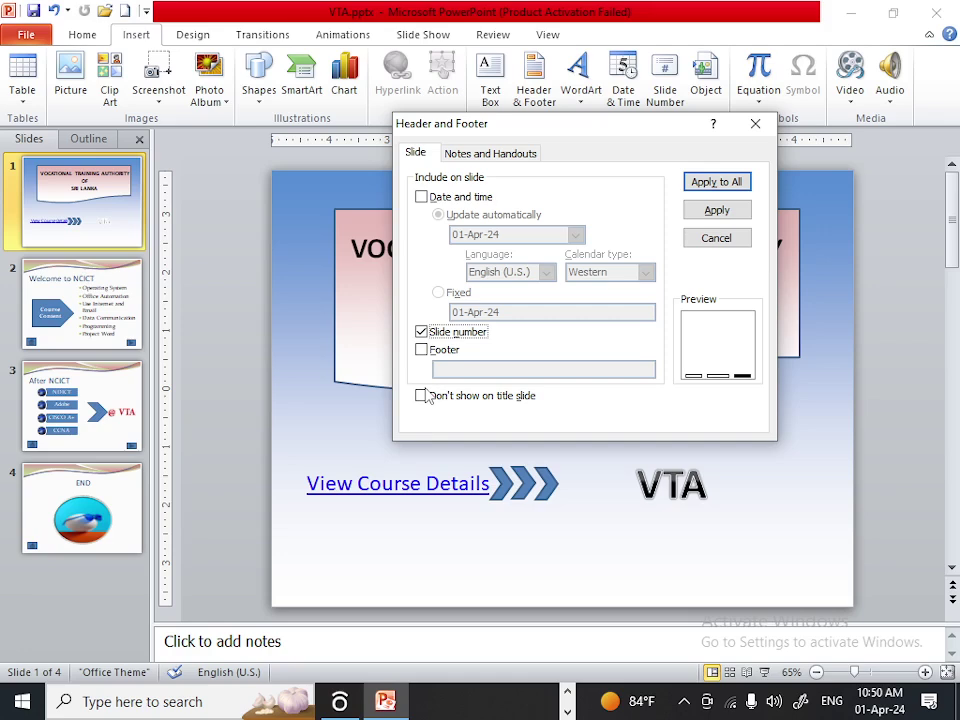
click(427, 397)
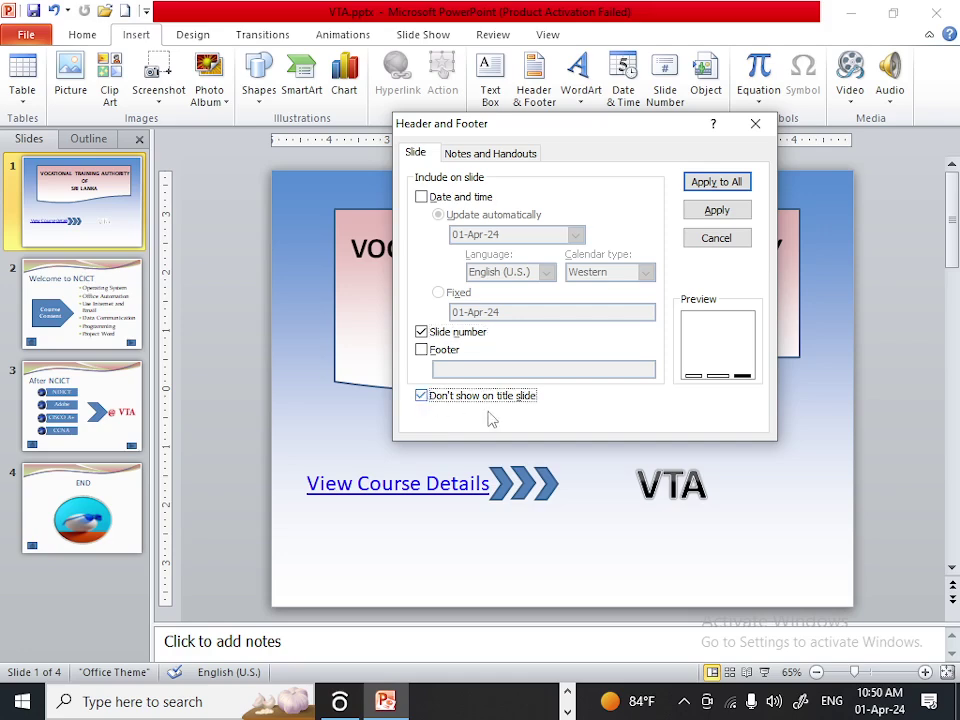
click(720, 183)
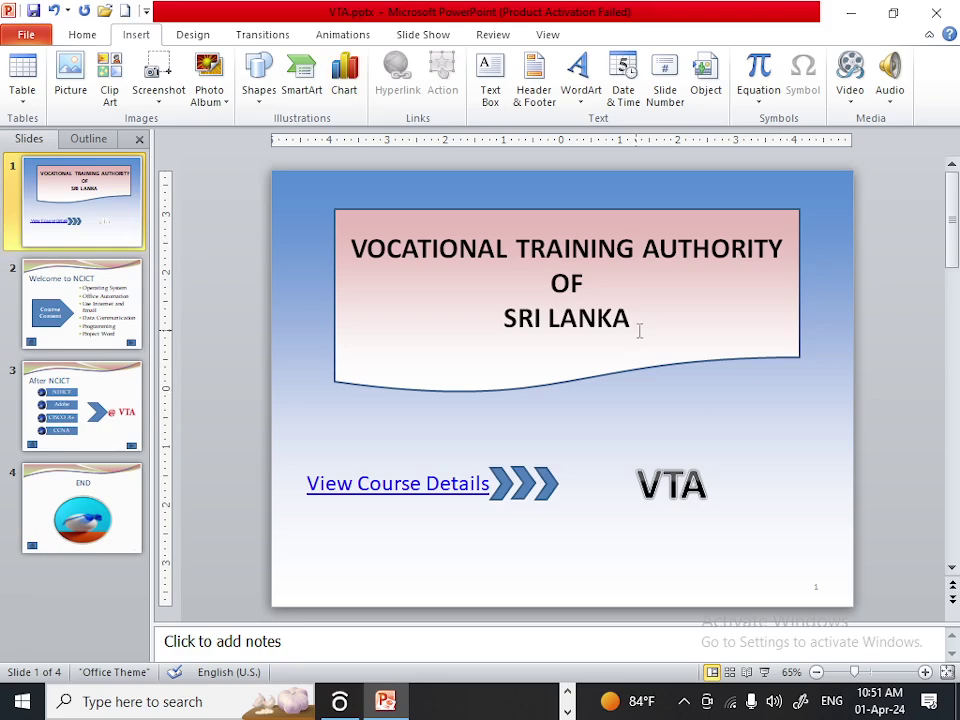
Give the slide 1 title shape a Swivel entrance animation and preview it
click(639, 330)
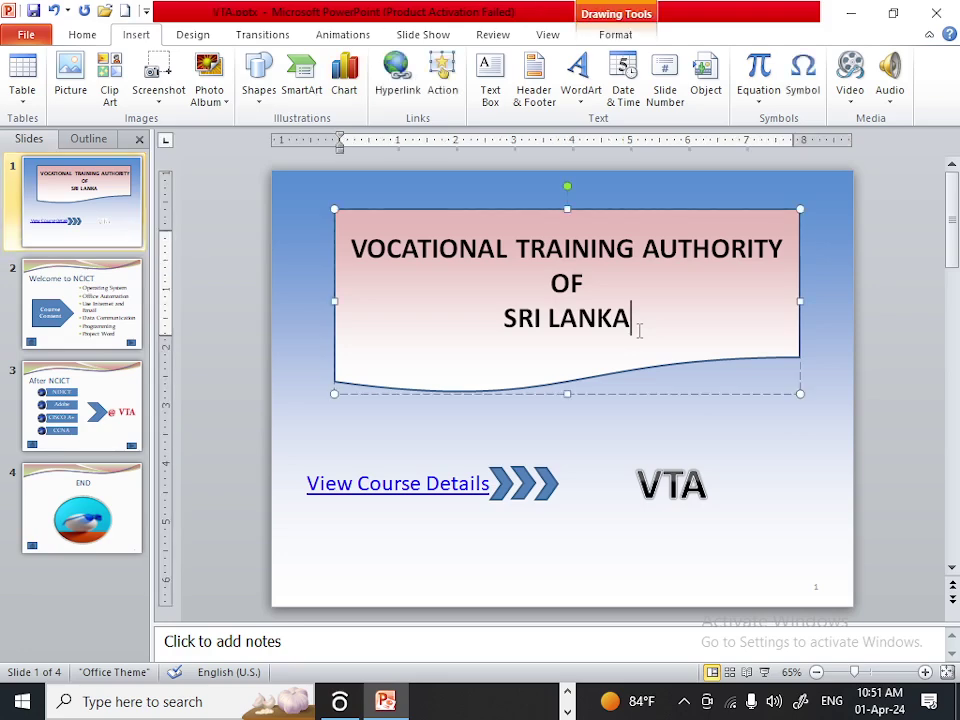
click(656, 397)
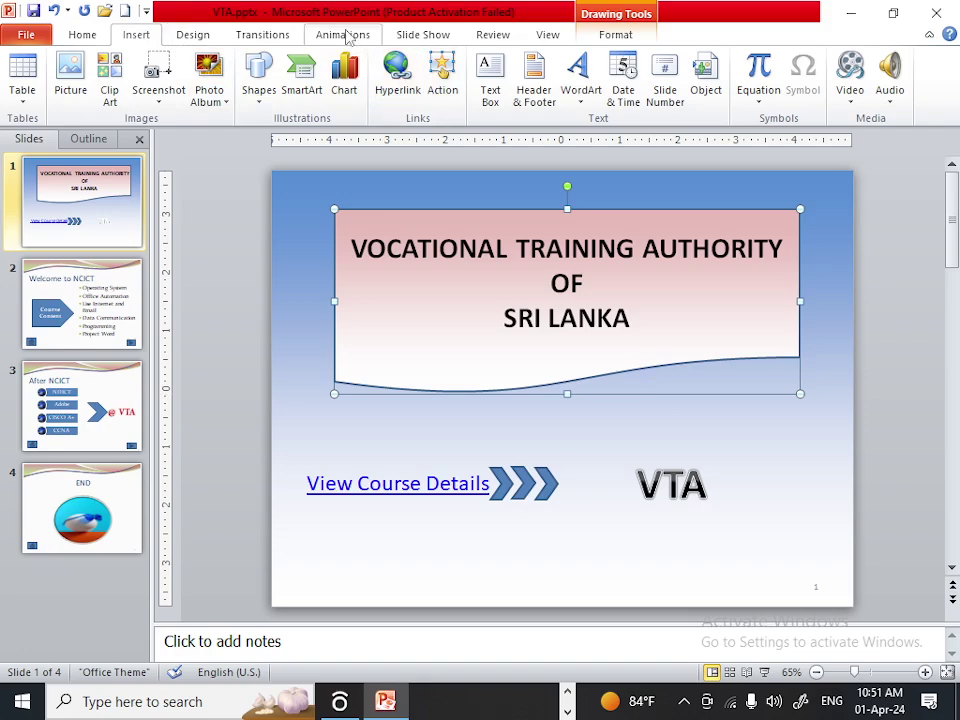
click(345, 35)
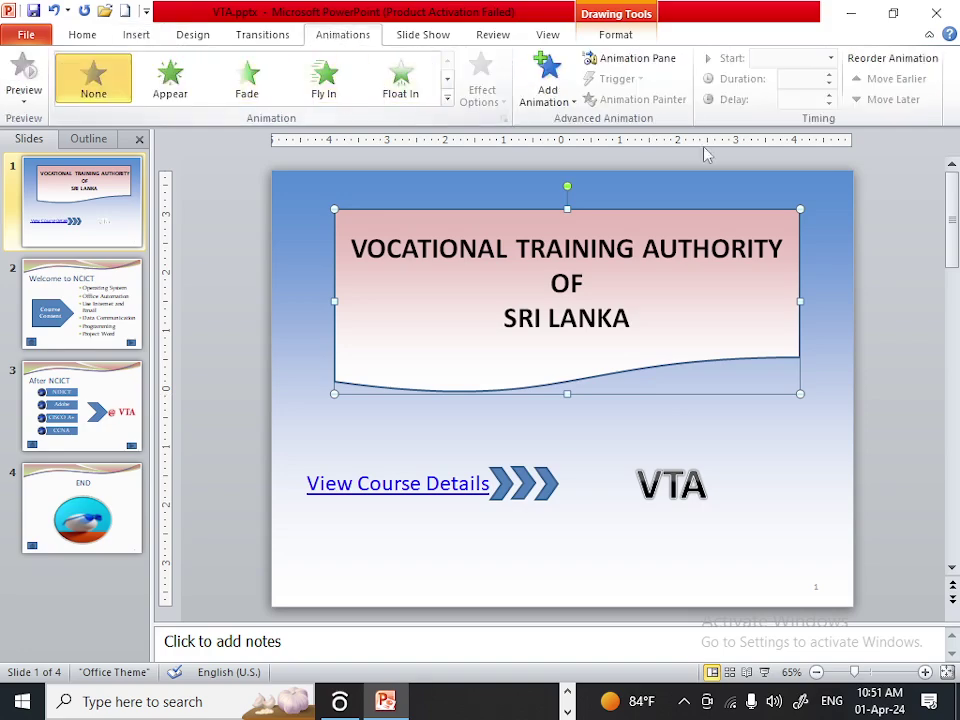
click(543, 100)
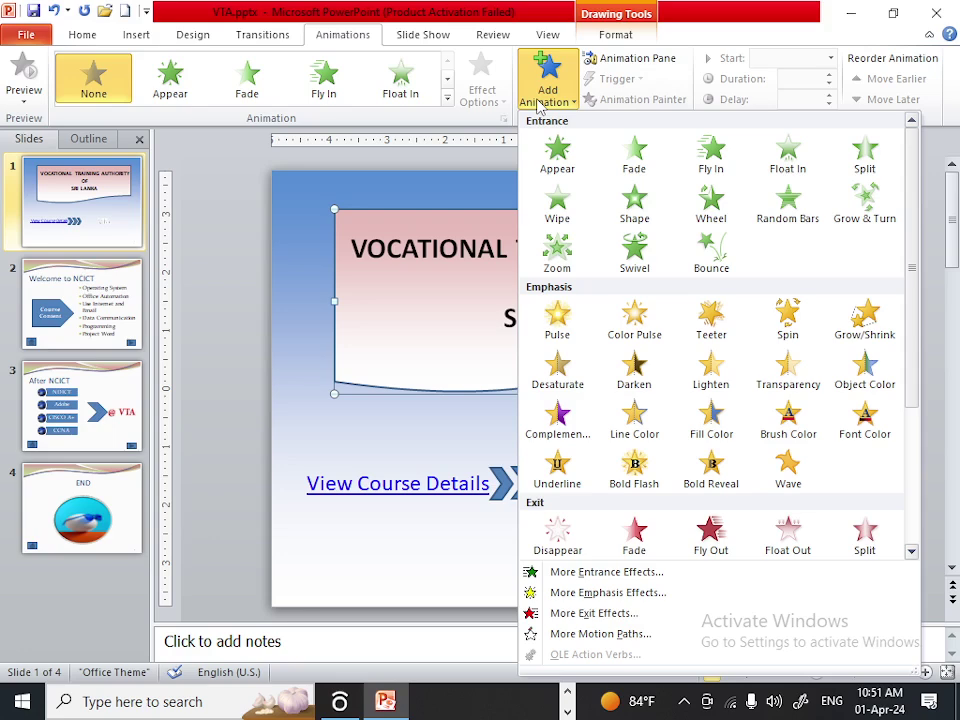
click(634, 252)
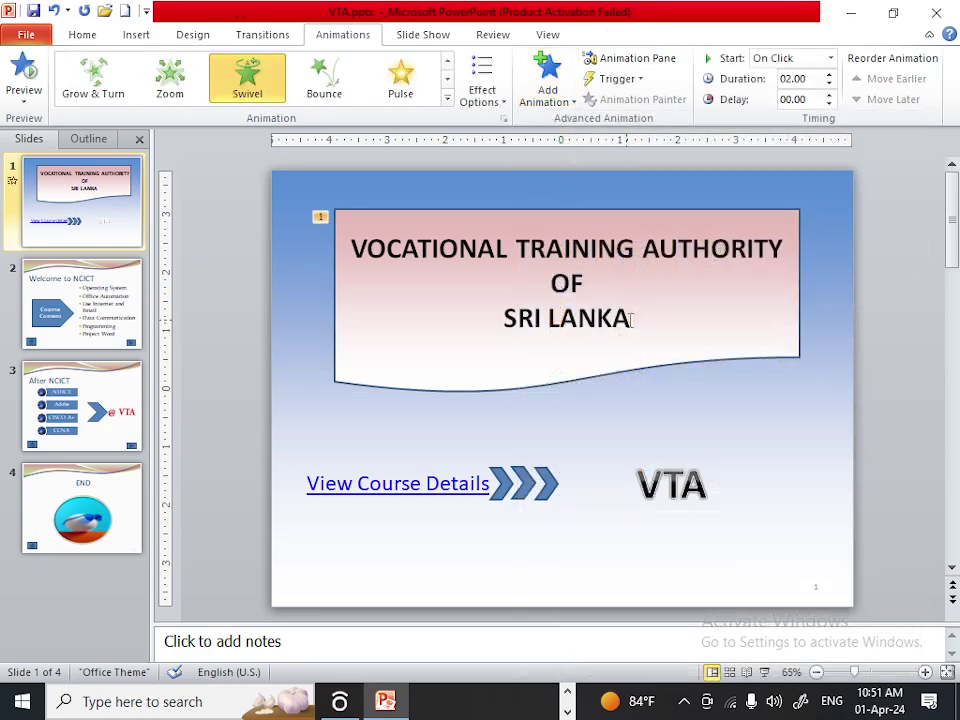
click(24, 75)
Remove the Swivel from the Animation Pane and apply a Bounce entrance instead, then preview it
click(640, 60)
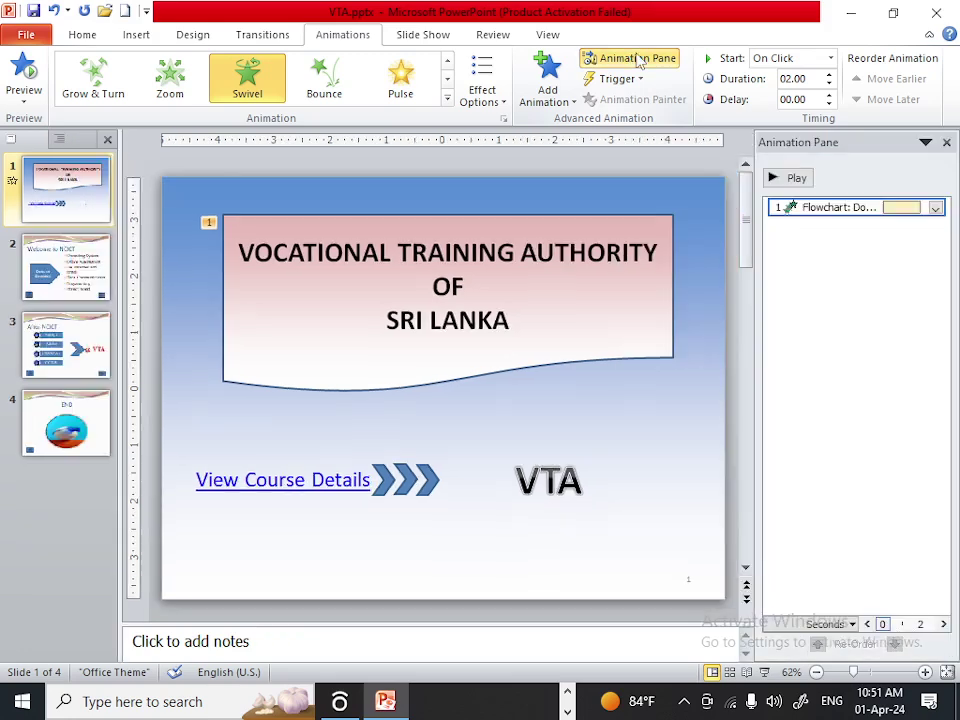
right_click(836, 205)
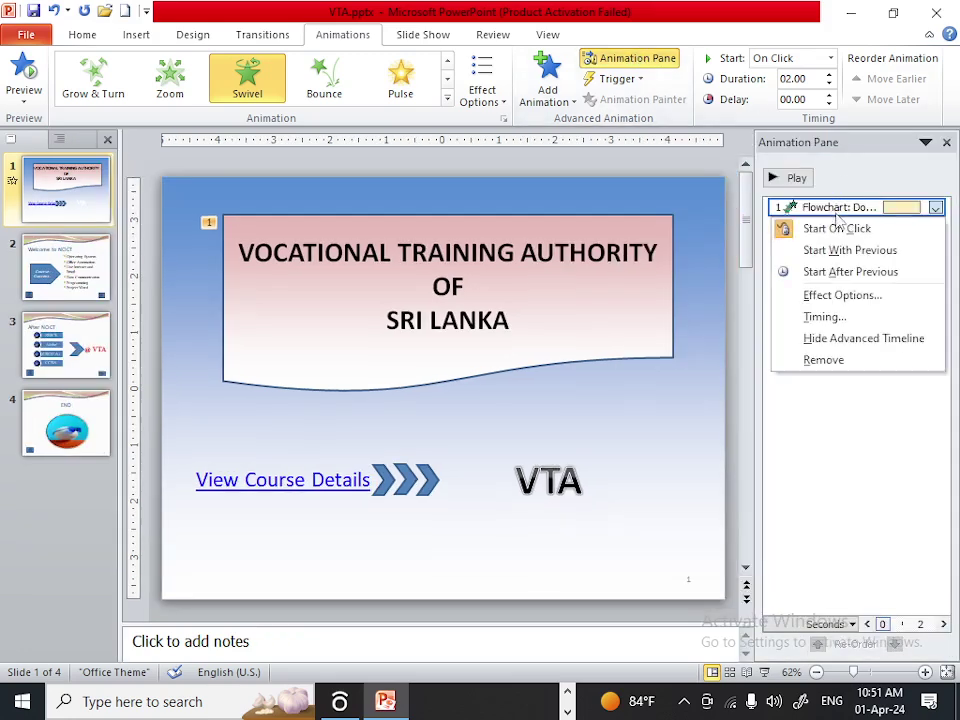
click(822, 361)
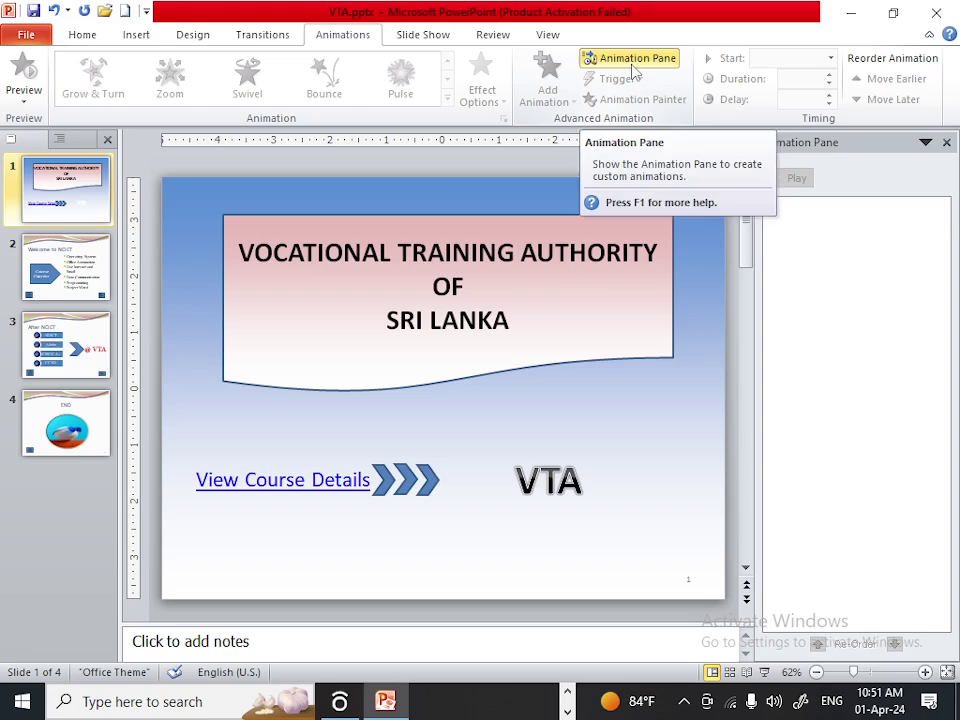
click(296, 296)
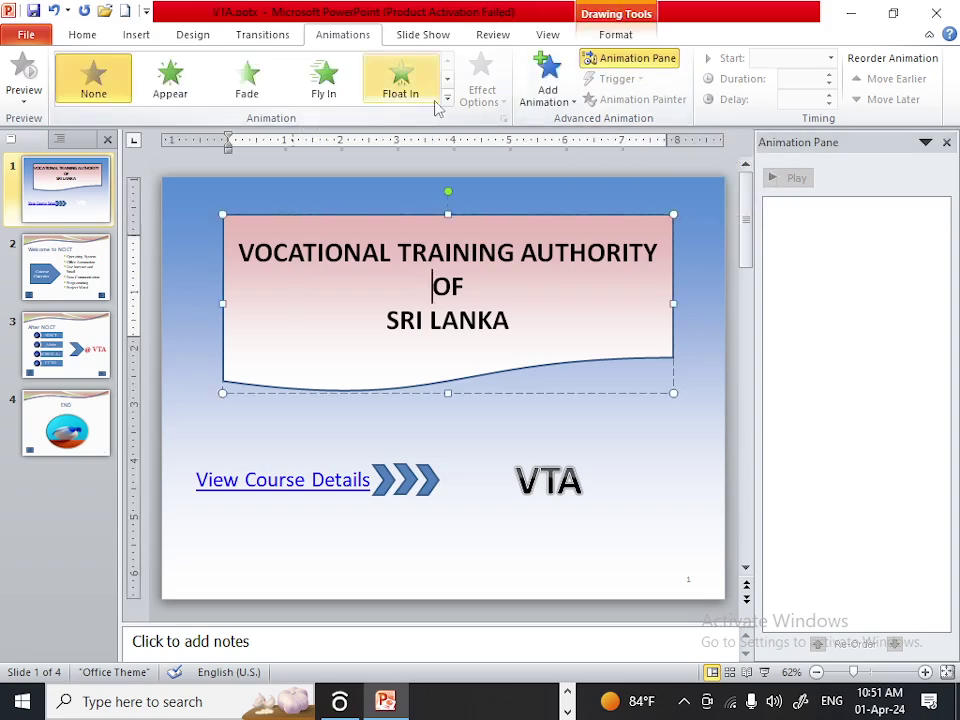
click(568, 98)
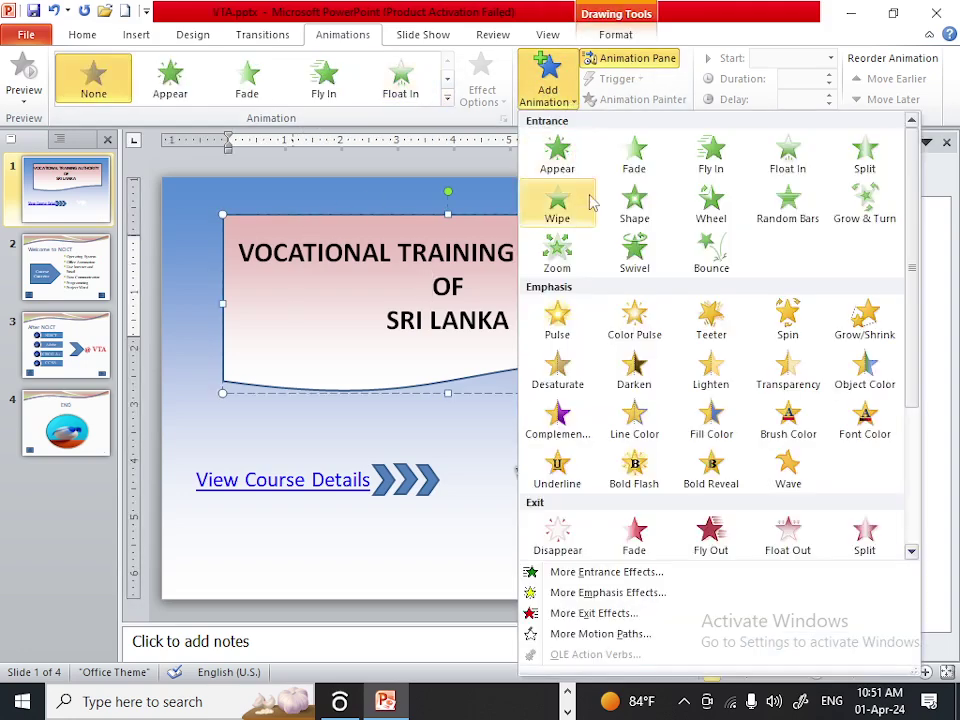
click(739, 256)
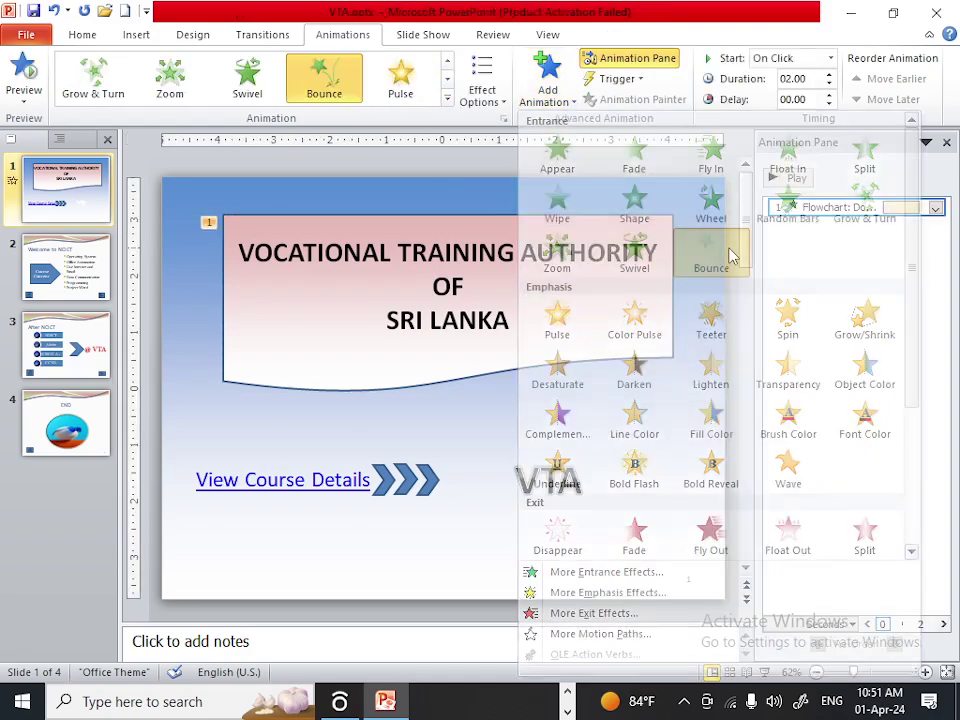
click(22, 78)
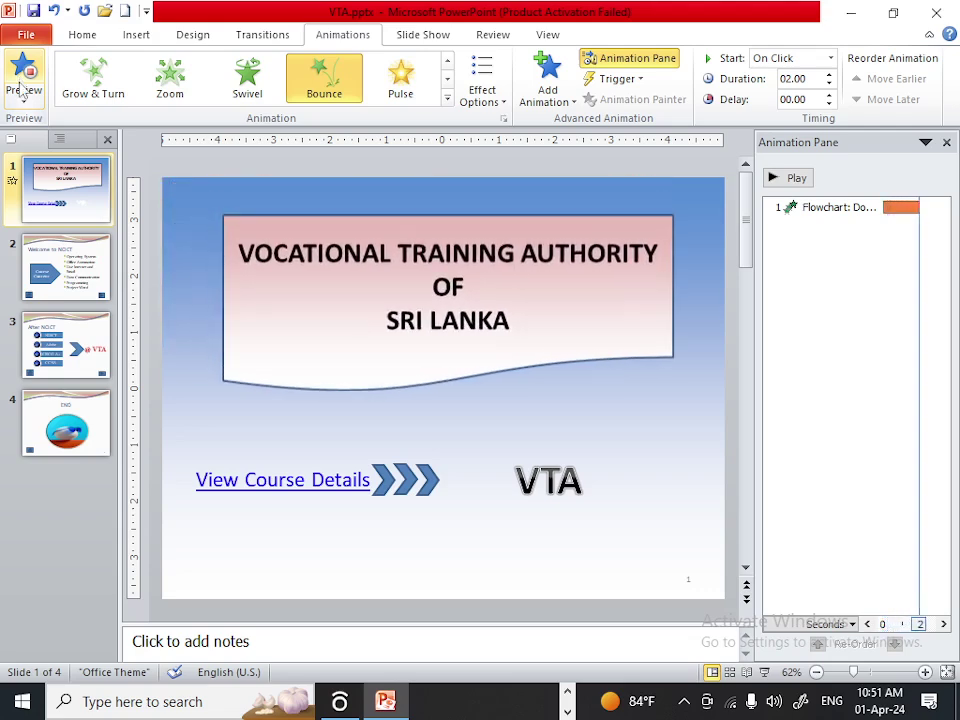
Give slide 1's chevron arrows a Fly In entrance animation and preview it
click(343, 481)
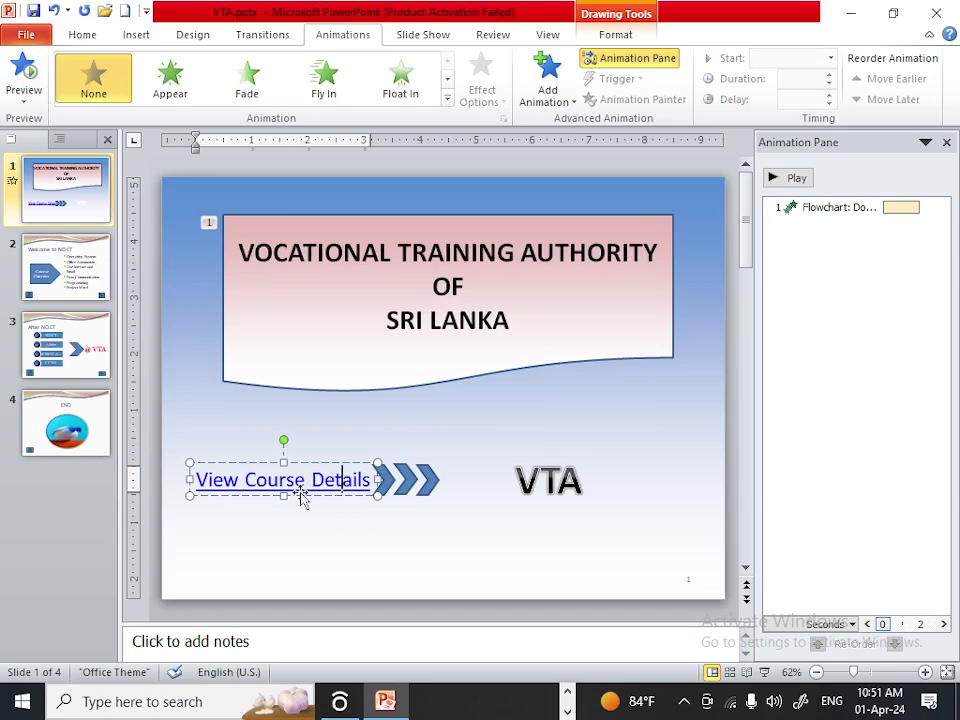
key(Escape)
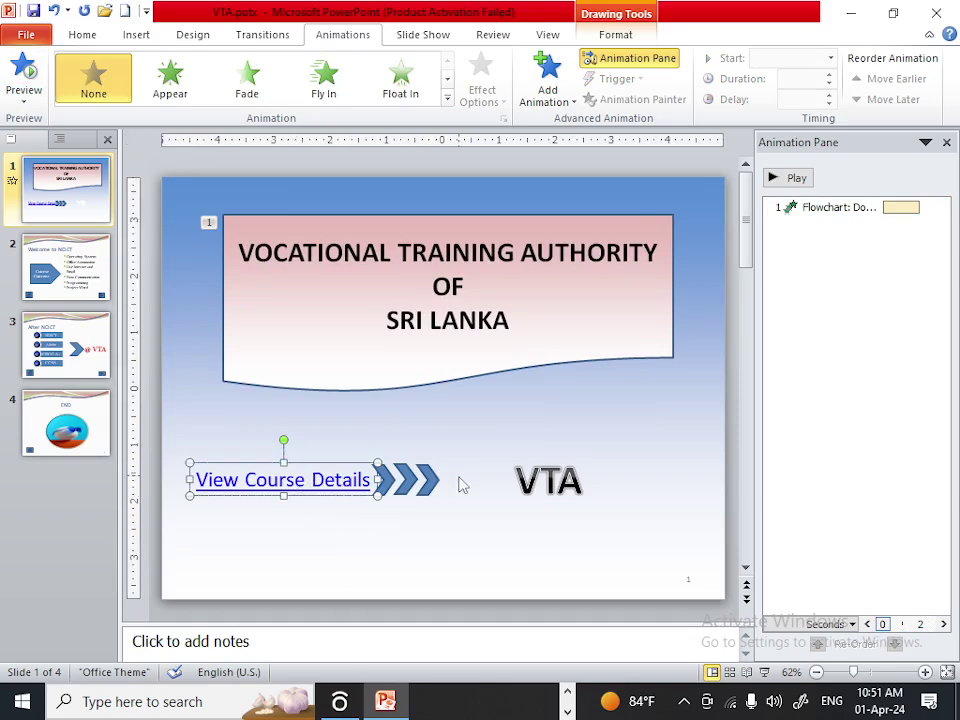
click(423, 486)
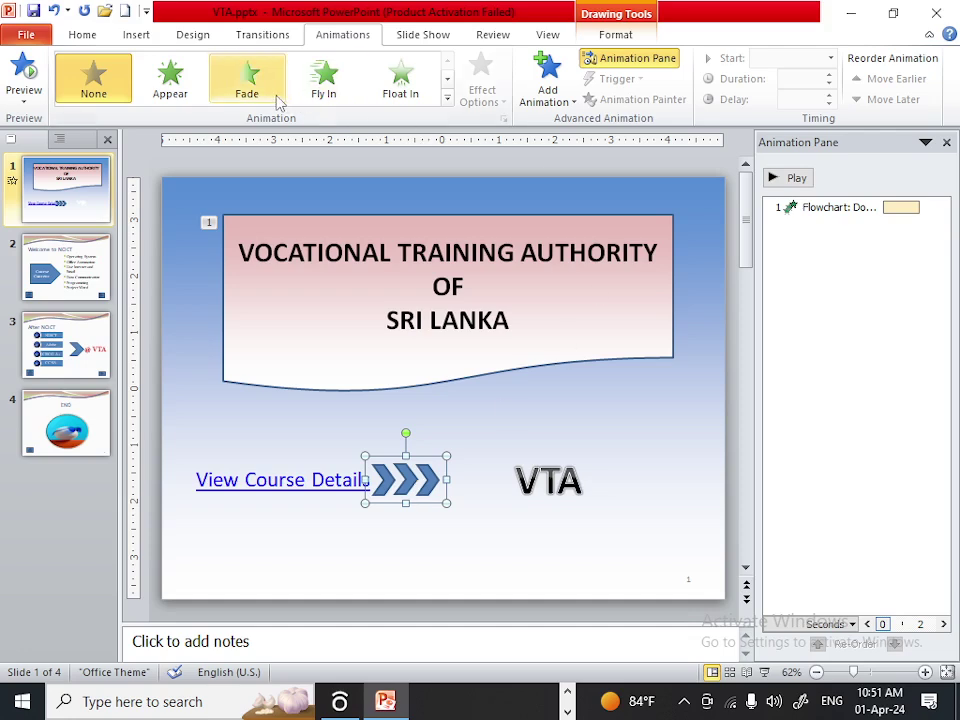
click(548, 92)
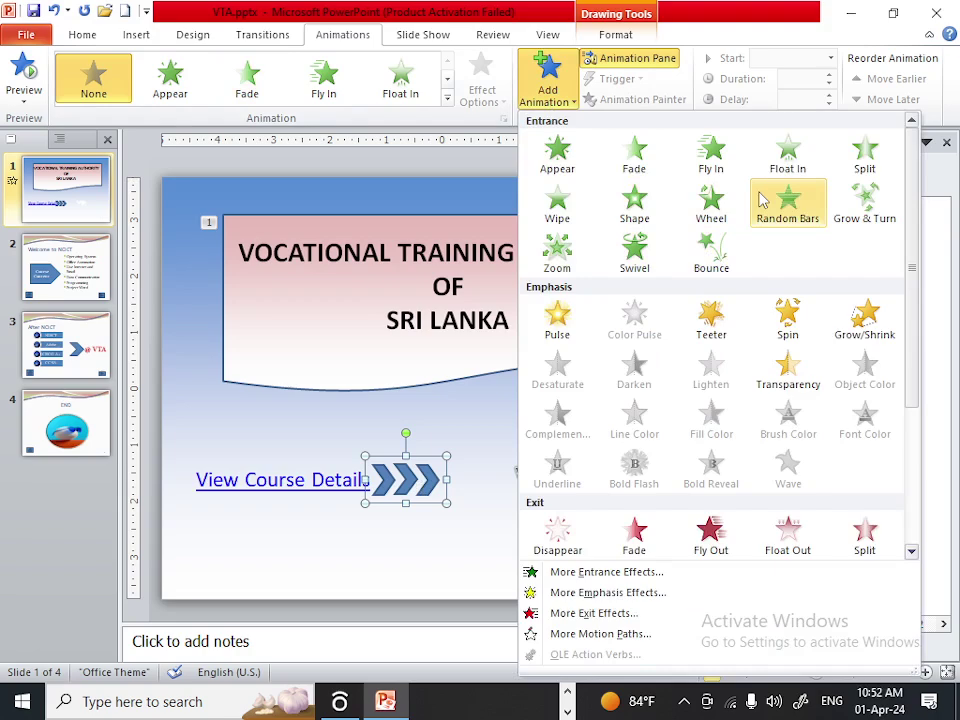
click(711, 155)
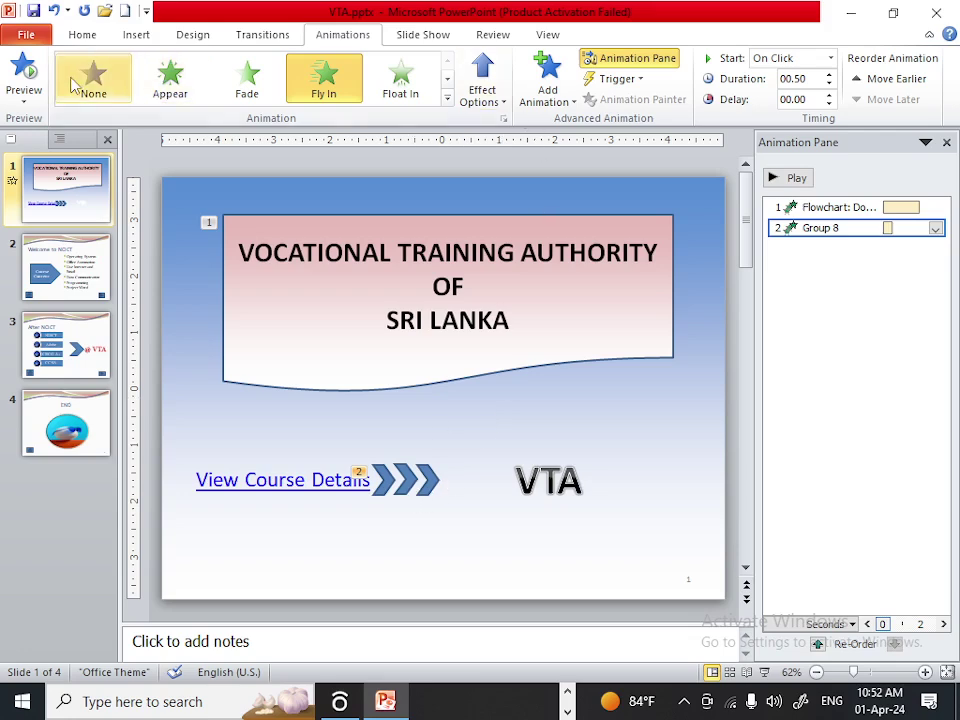
click(22, 80)
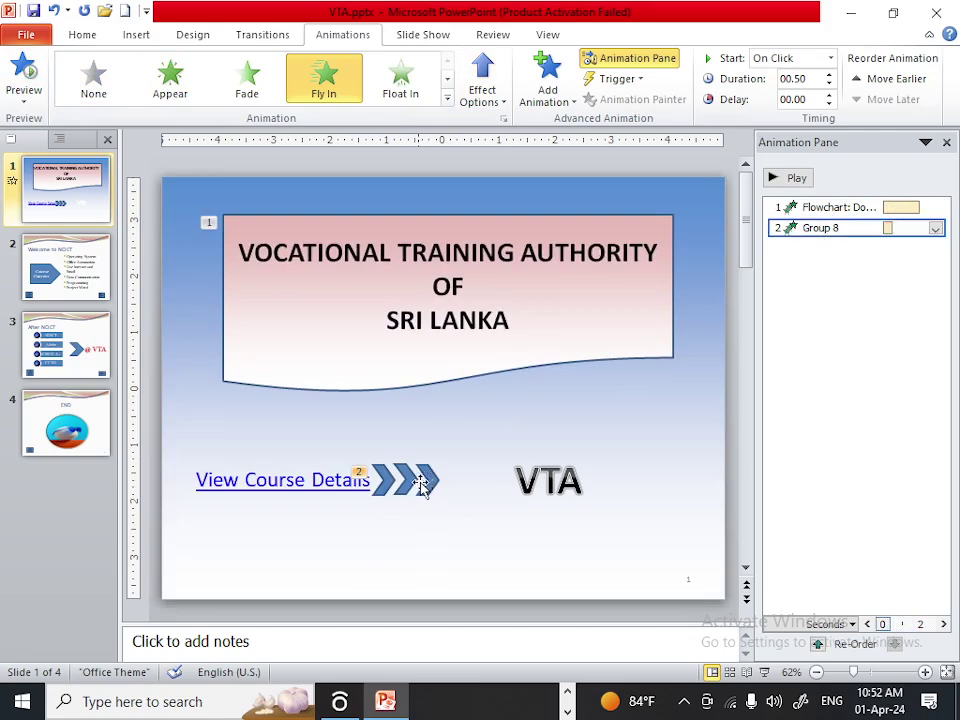
Add a Grow/Shrink emphasis to the VTA text and play all of slide 1's animations
click(557, 485)
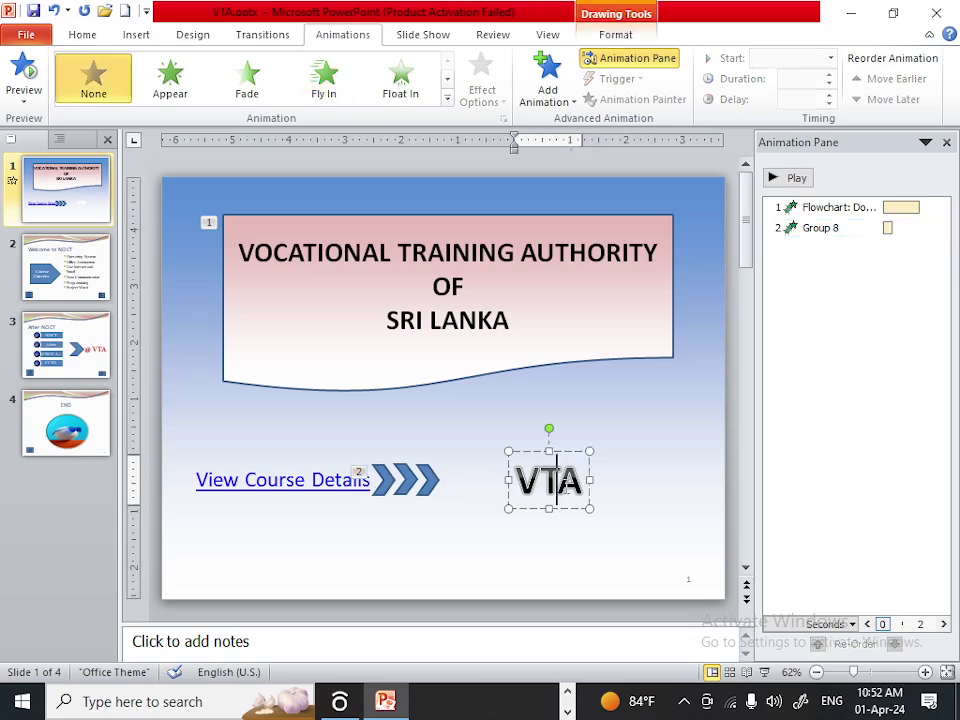
click(575, 450)
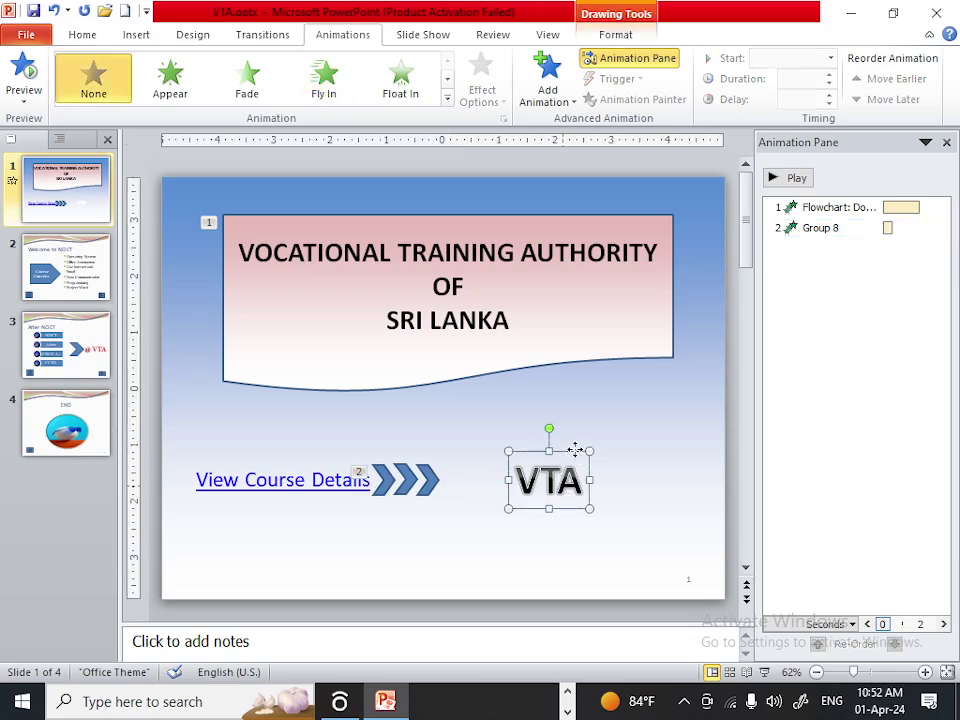
click(540, 90)
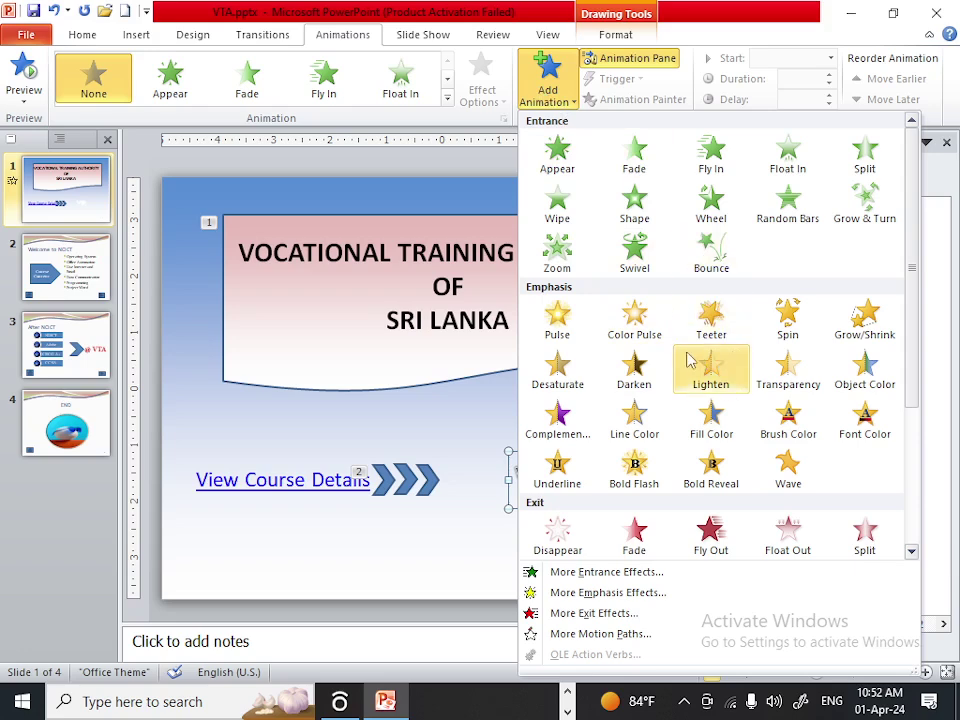
click(862, 322)
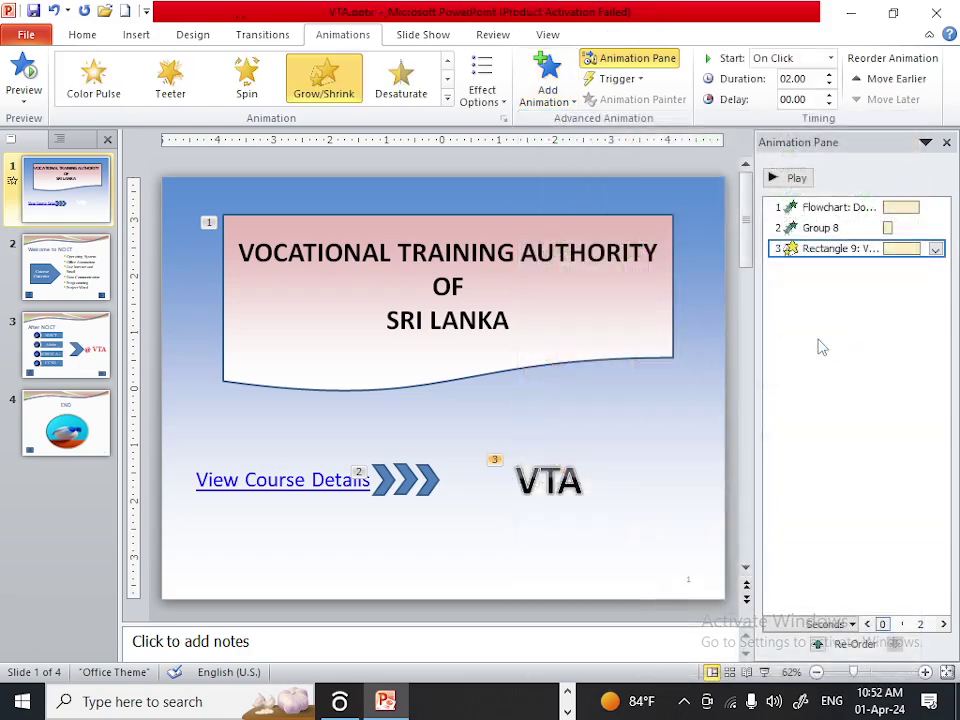
click(787, 178)
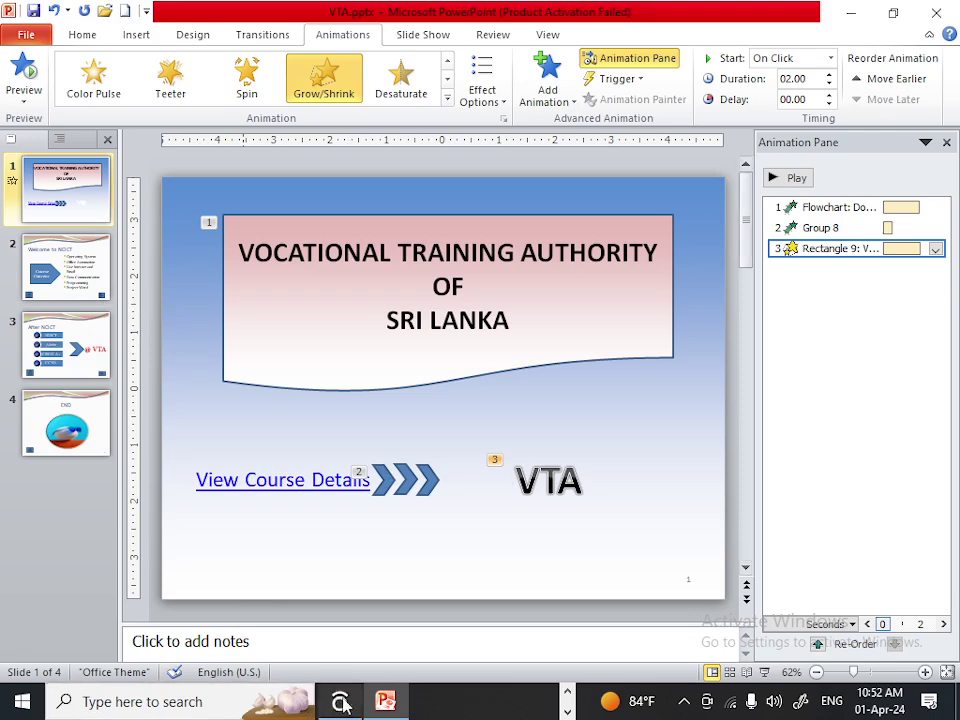
click(566, 712)
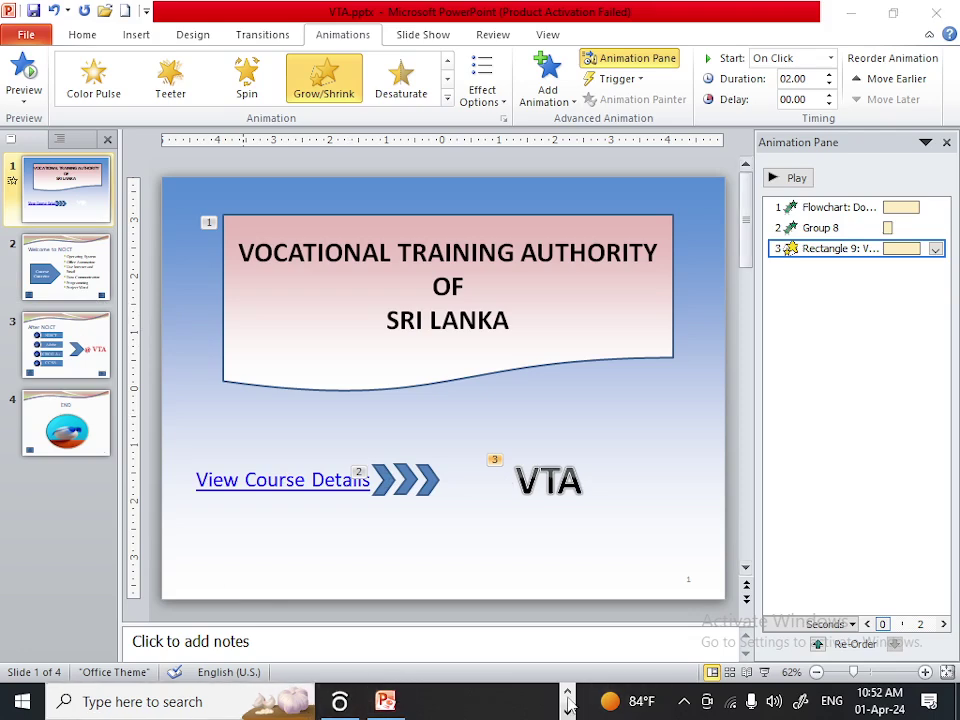
Read tasks 6–10 in the Powerpoint.pdf in Firefox, then return to PowerPoint's slide 2
click(497, 701)
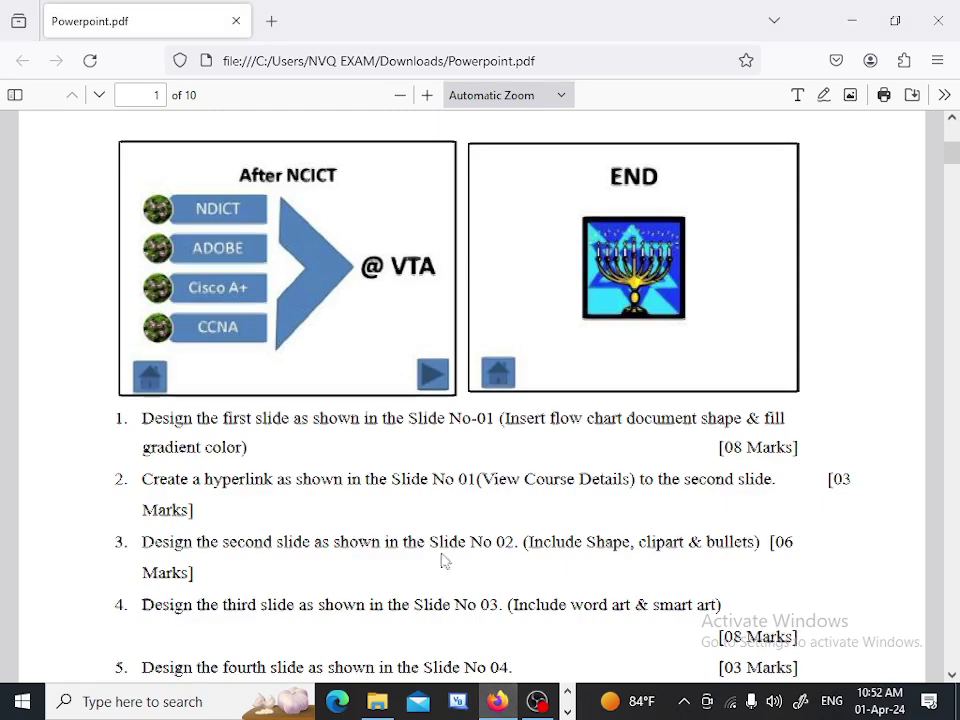
scroll(445, 562, down, 5)
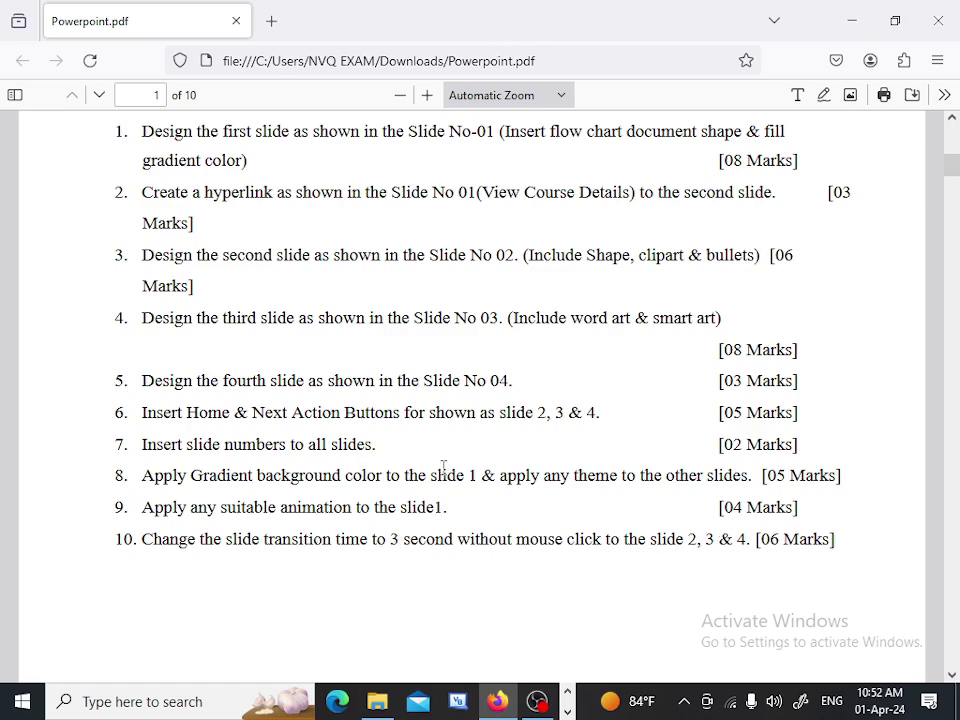
click(567, 712)
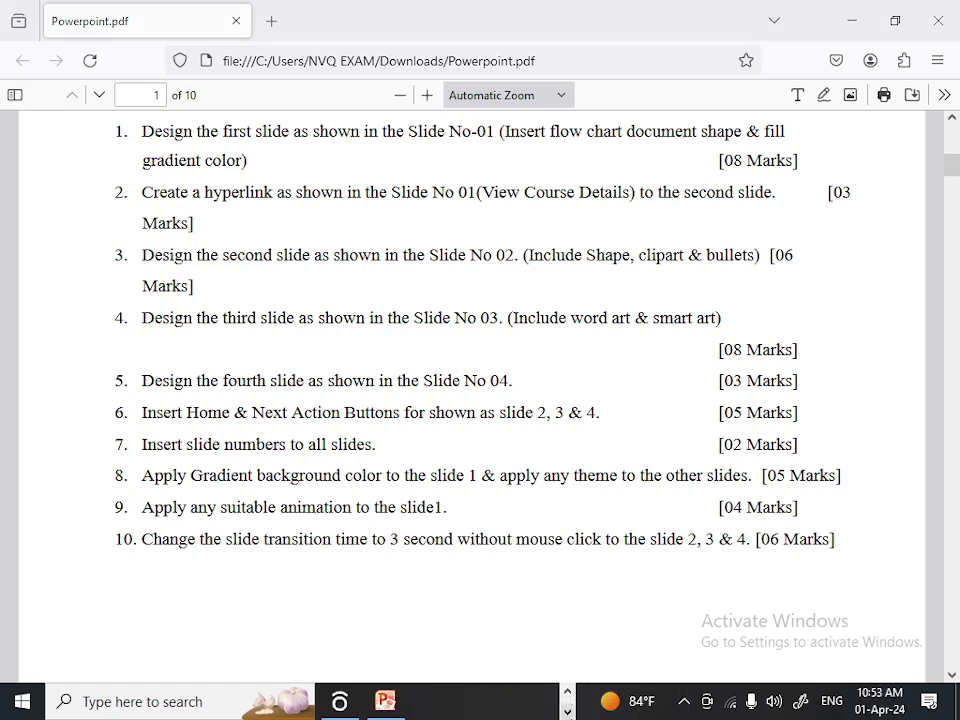
click(408, 705)
Apply the Blinds transition to slide 2, Welcome to NCICT
click(62, 279)
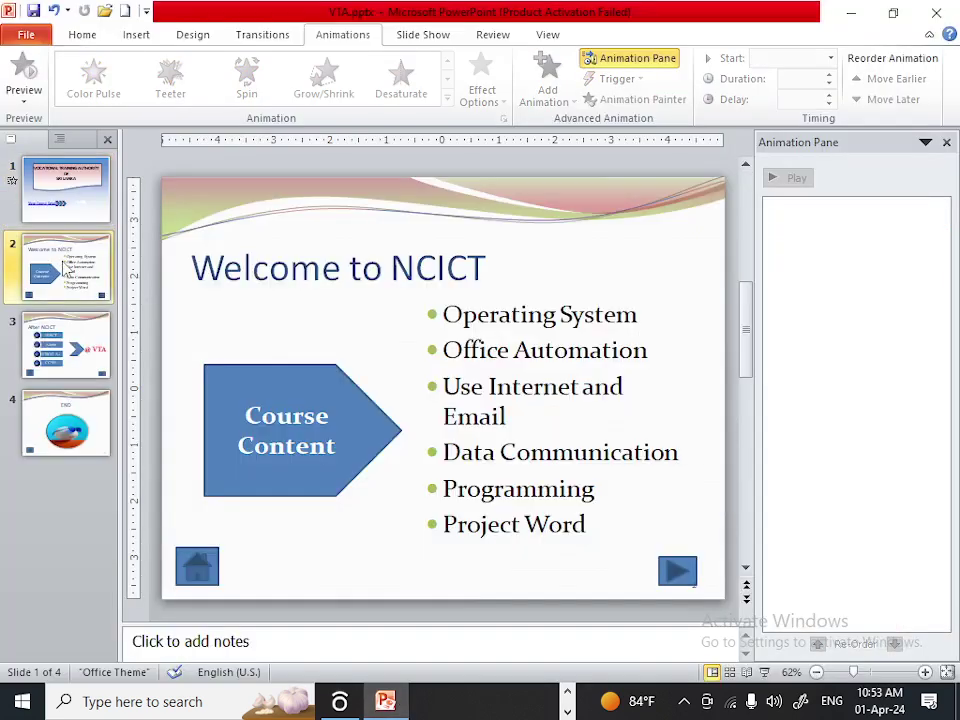
click(288, 35)
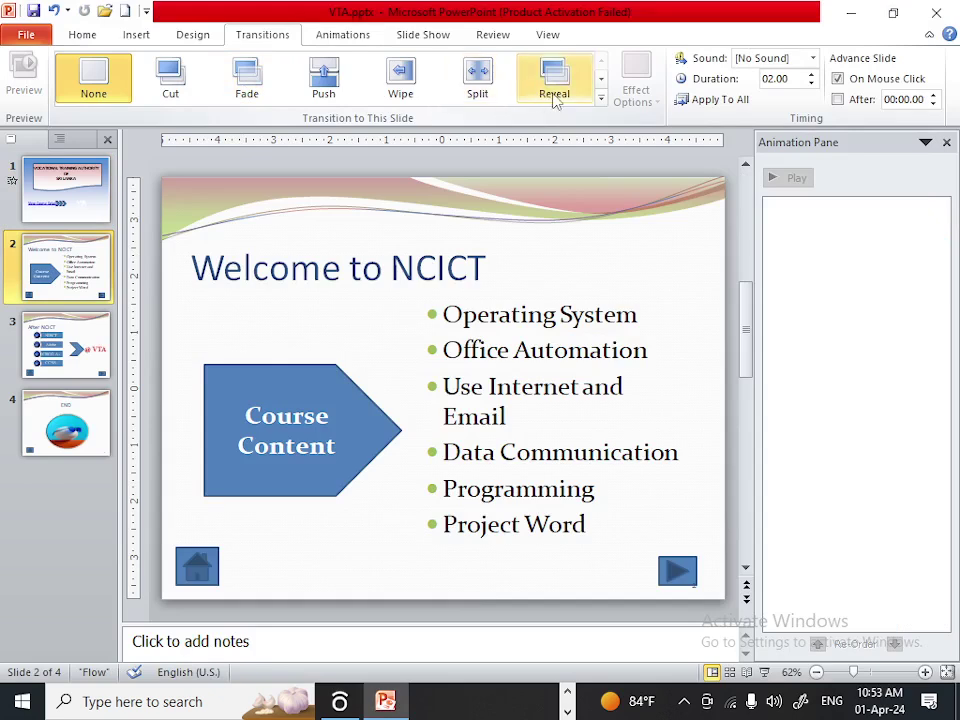
click(601, 99)
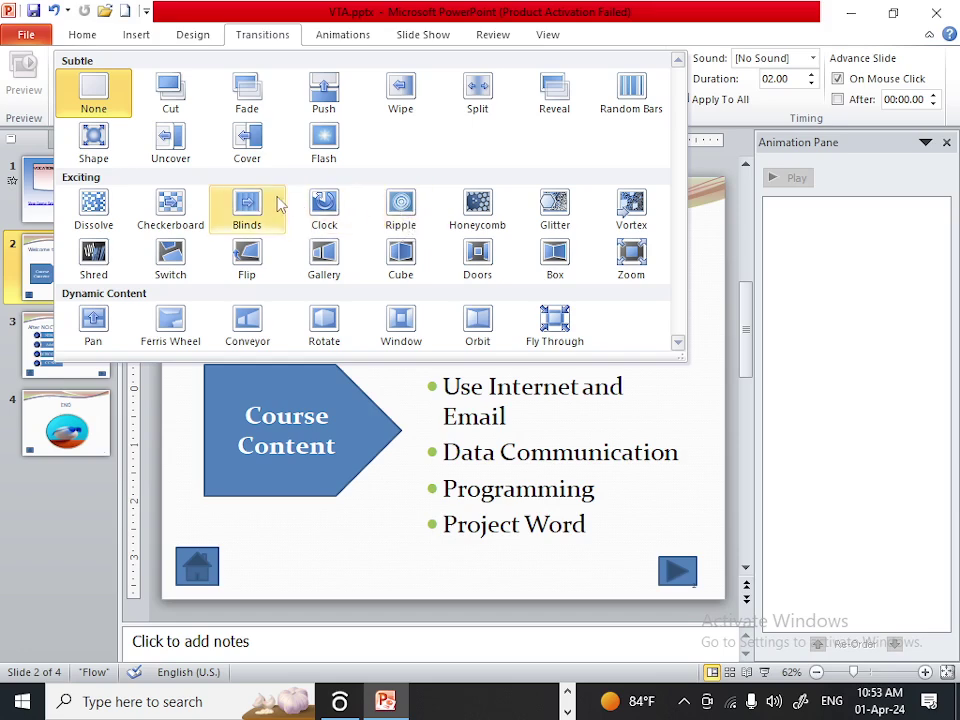
click(255, 207)
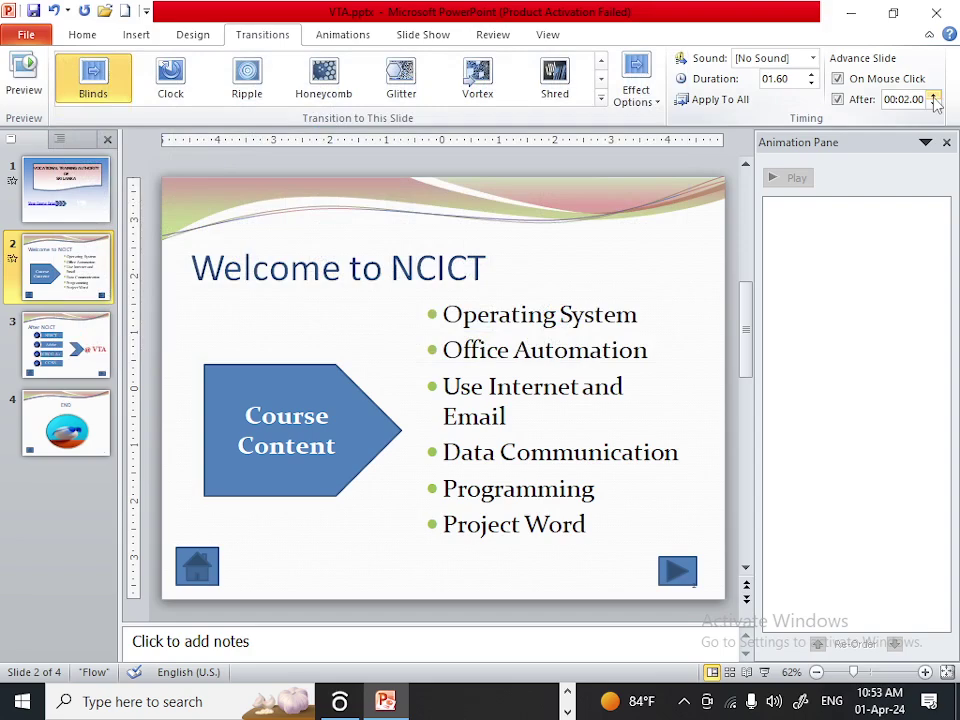
Give slide 3 a Cube transition that auto-advances after 3 seconds instead of on mouse click
click(45, 340)
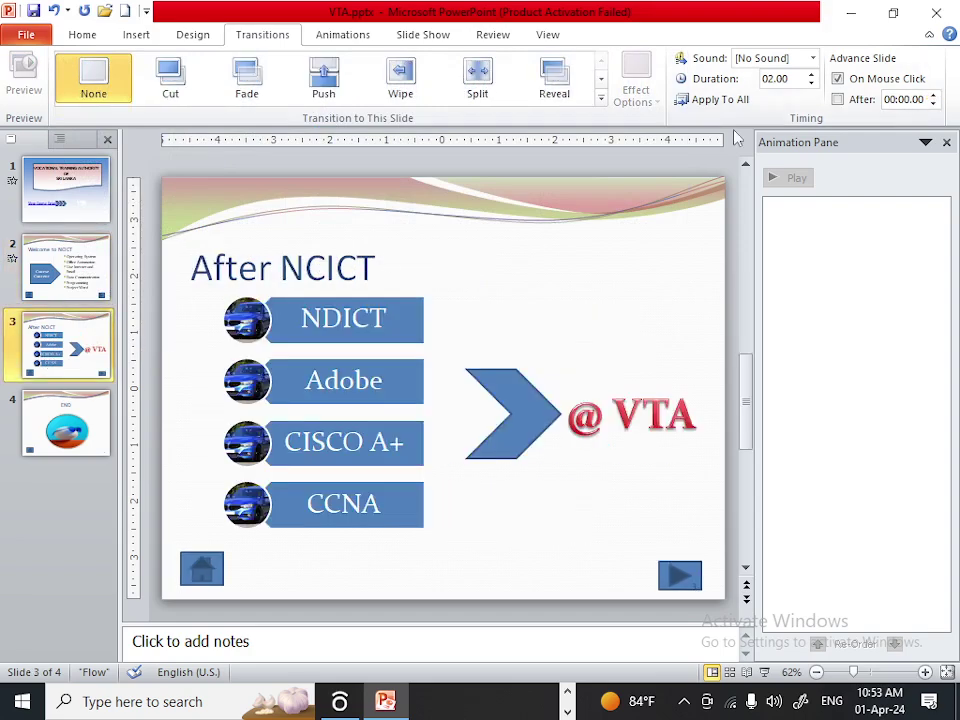
click(601, 99)
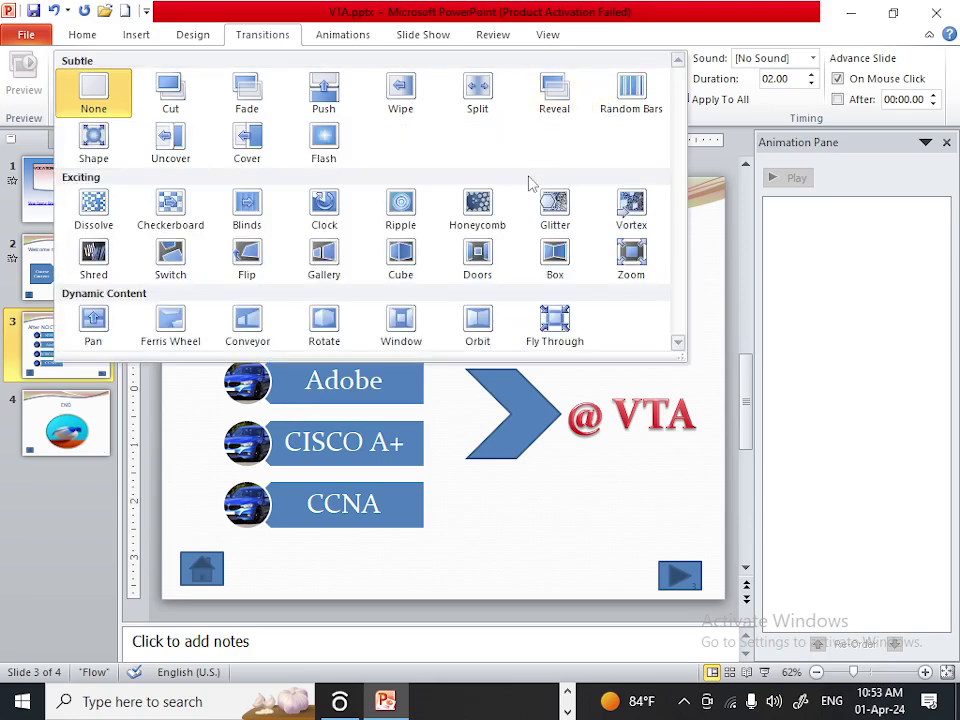
click(401, 262)
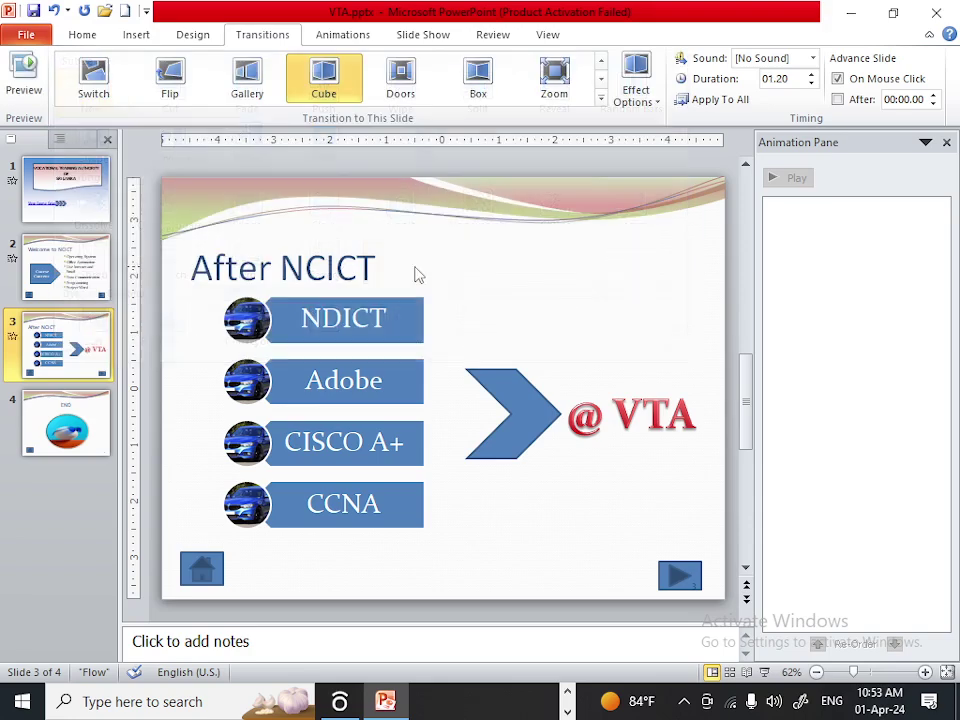
click(939, 98)
click(939, 98)
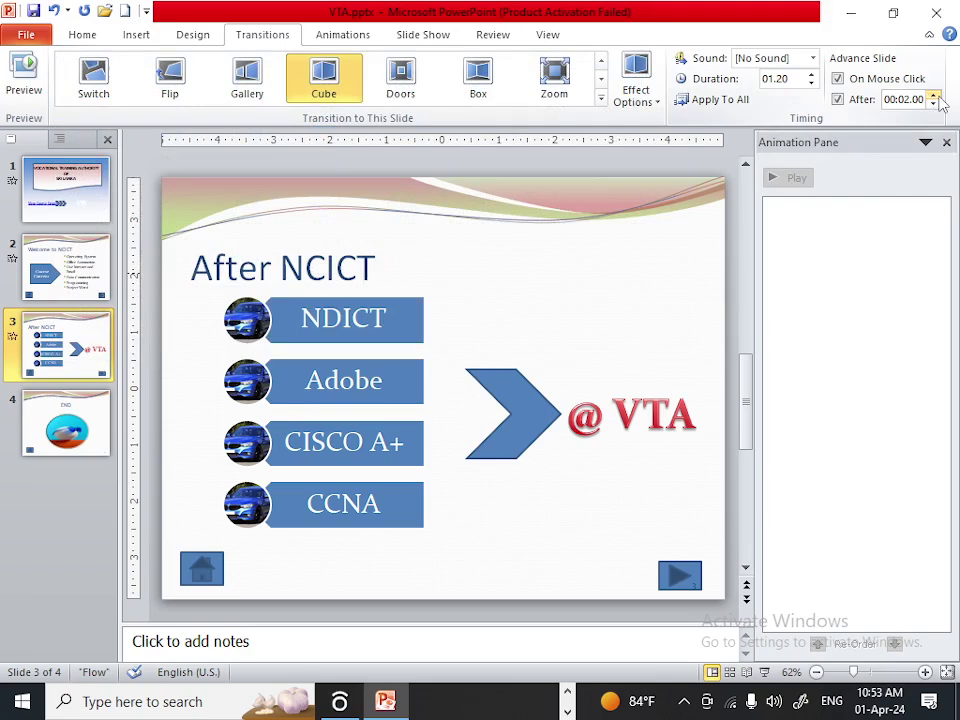
click(845, 83)
Give the END slide a Push transition that auto-advances after 00:03.00
click(98, 268)
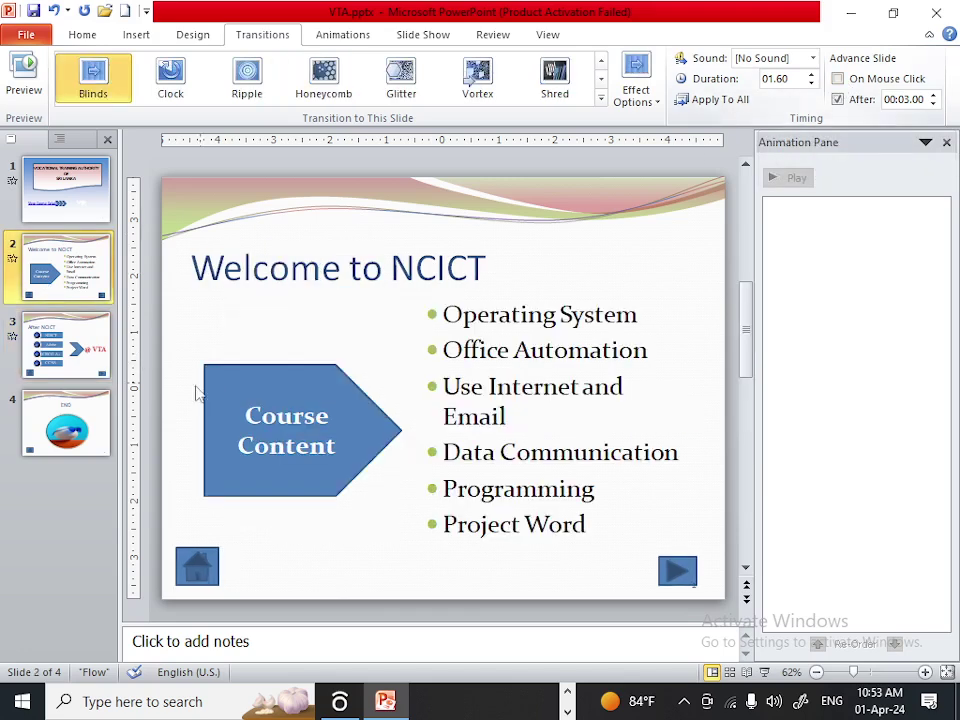
key(Down)
key(Down)
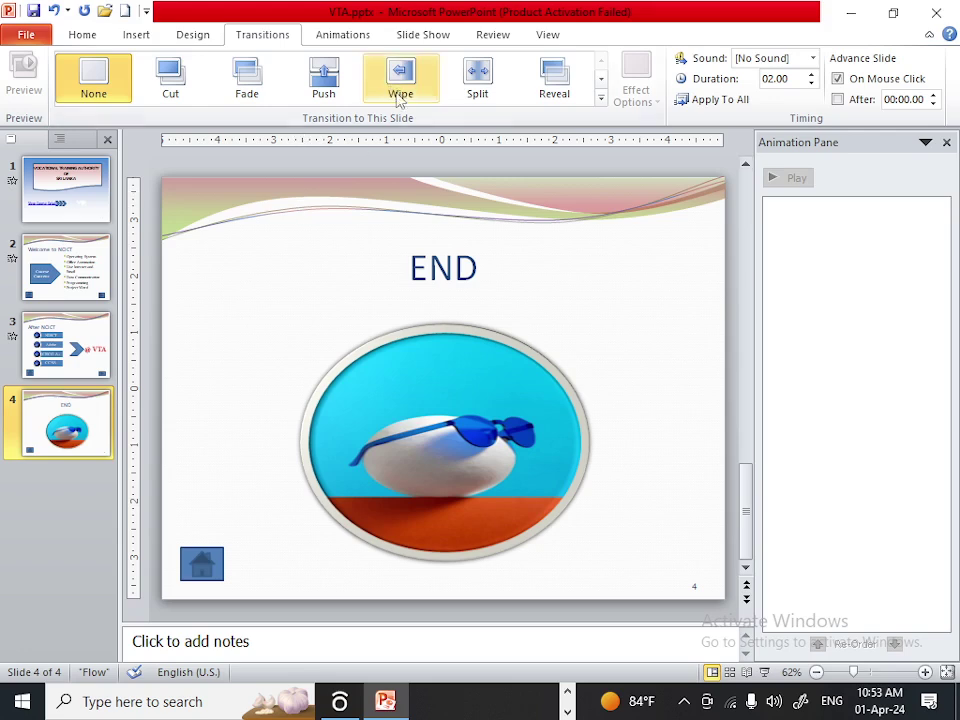
click(323, 78)
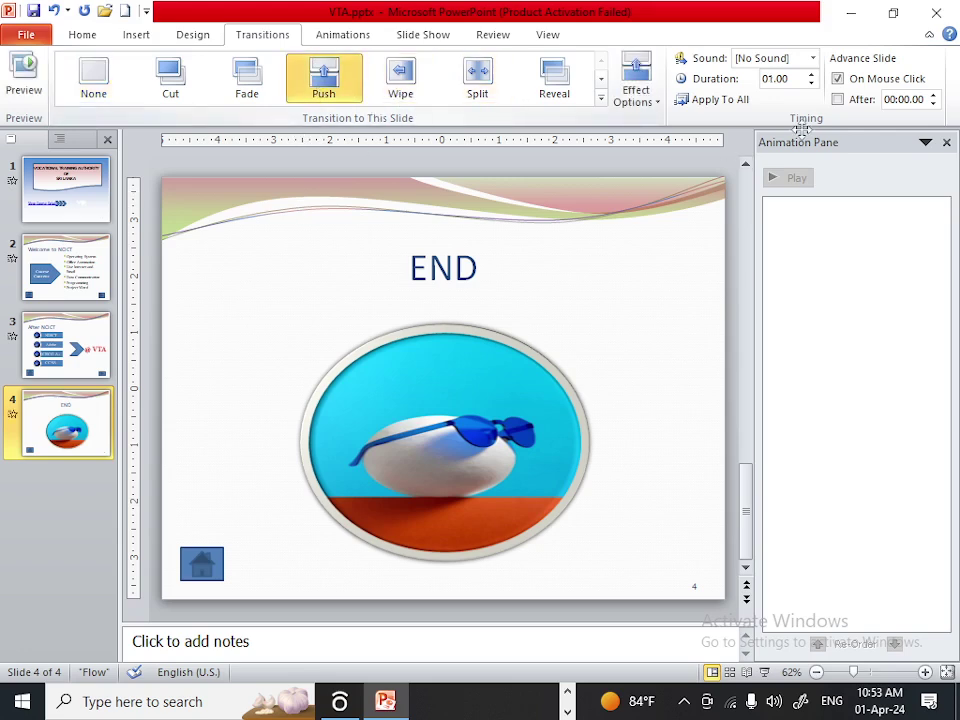
click(933, 96)
click(933, 96)
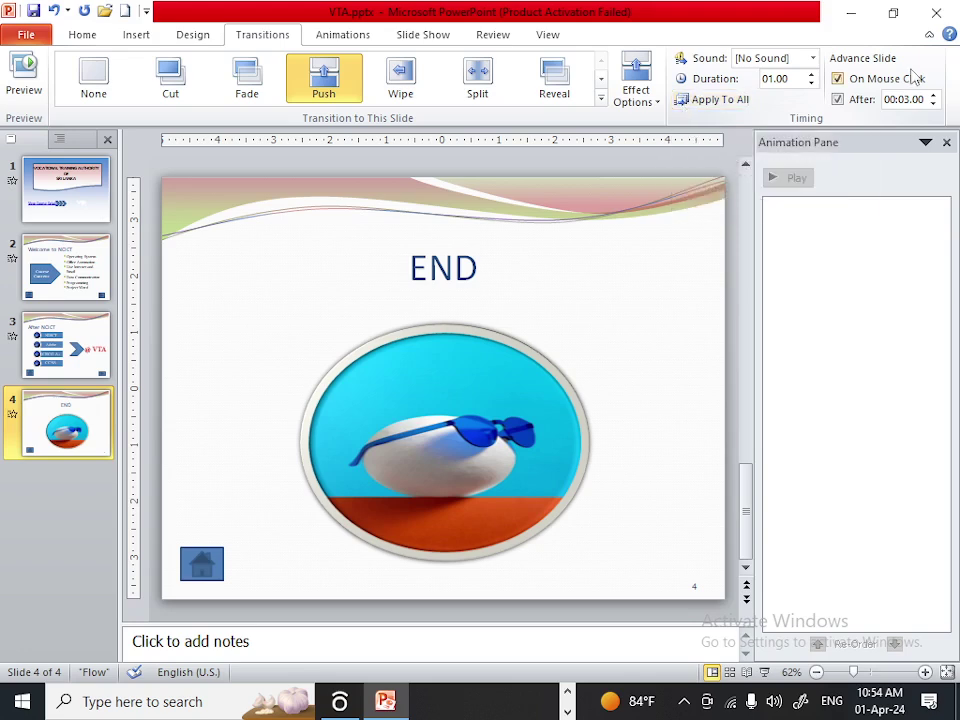
Create Custom Show 1 containing Slide 1, Welcome to NCICT and END
click(416, 40)
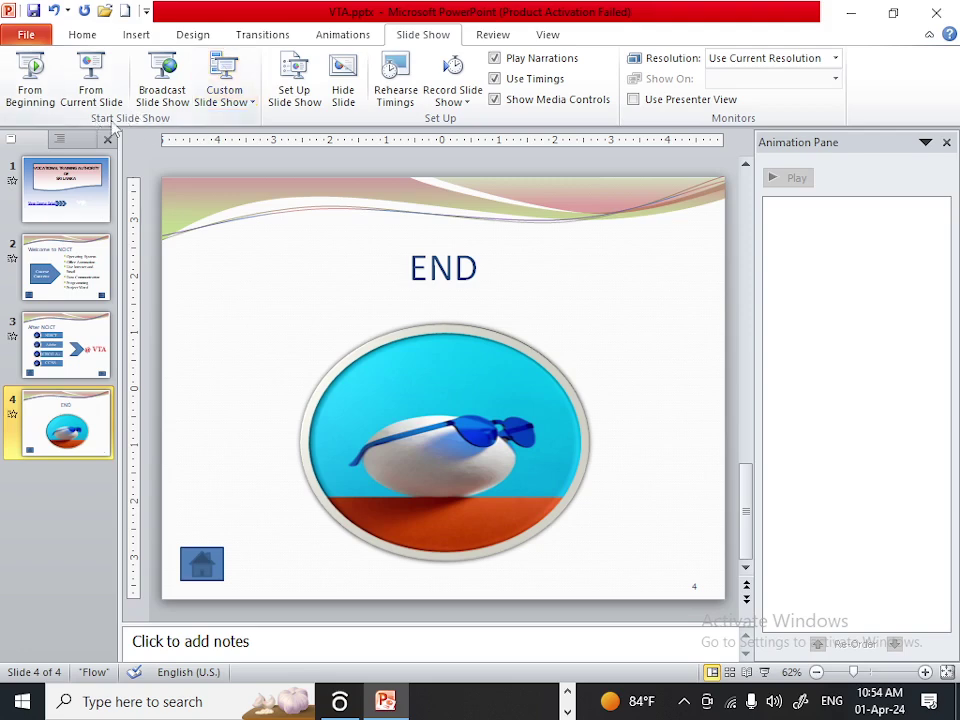
click(229, 106)
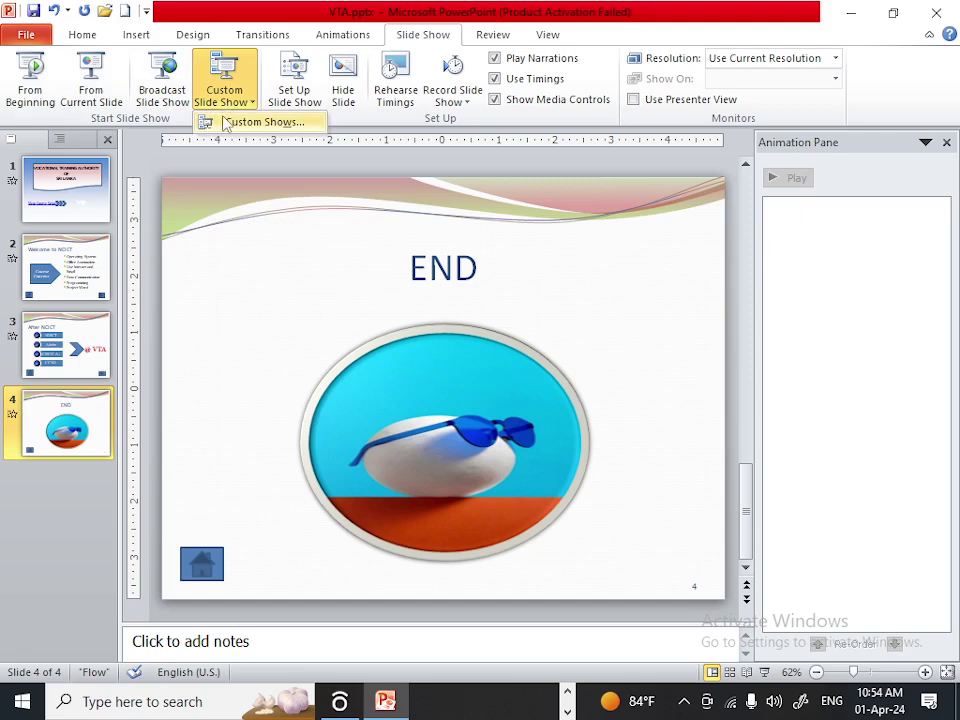
click(240, 122)
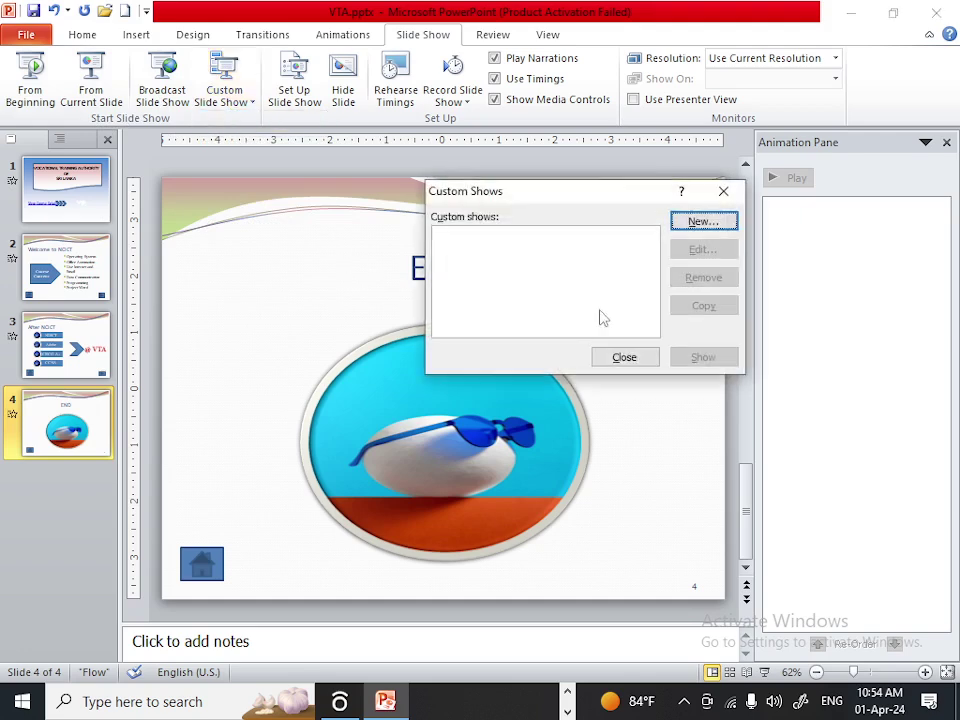
click(702, 224)
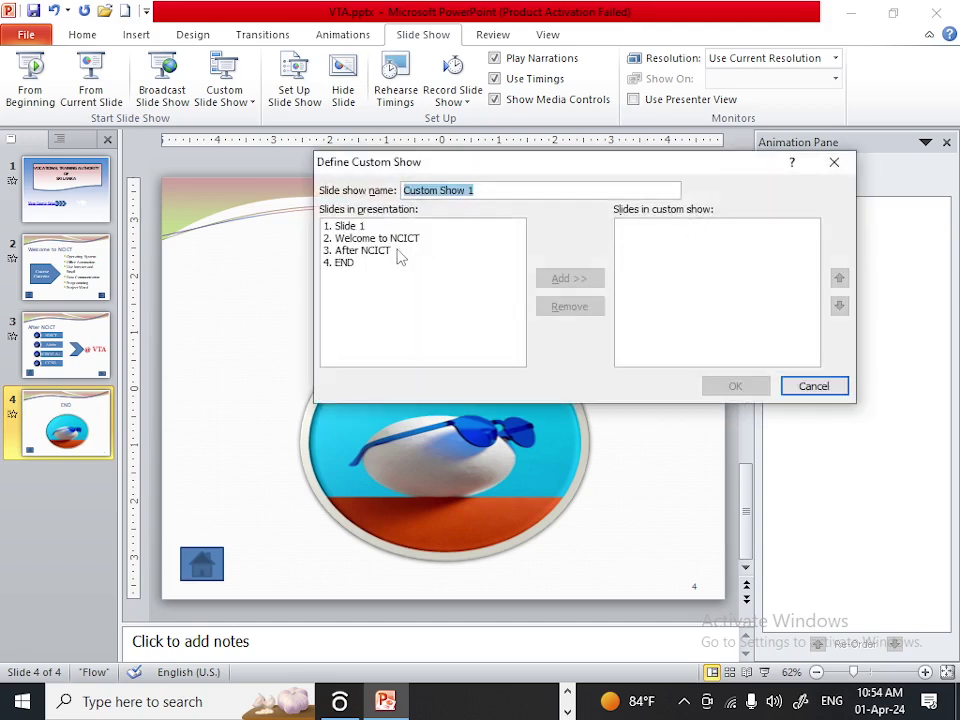
click(352, 226)
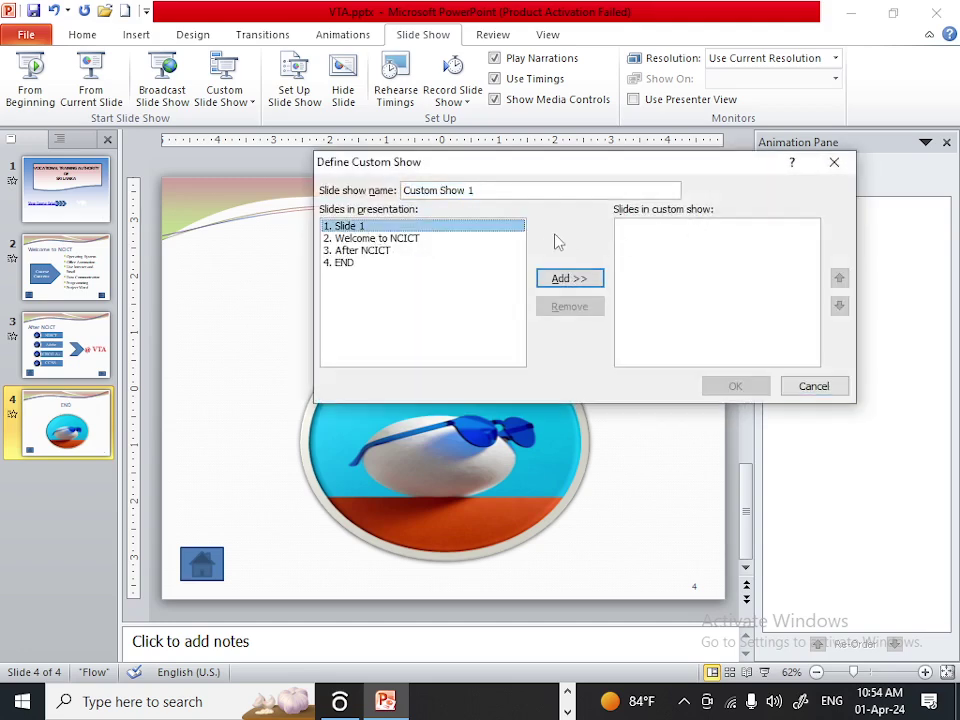
click(570, 278)
click(385, 239)
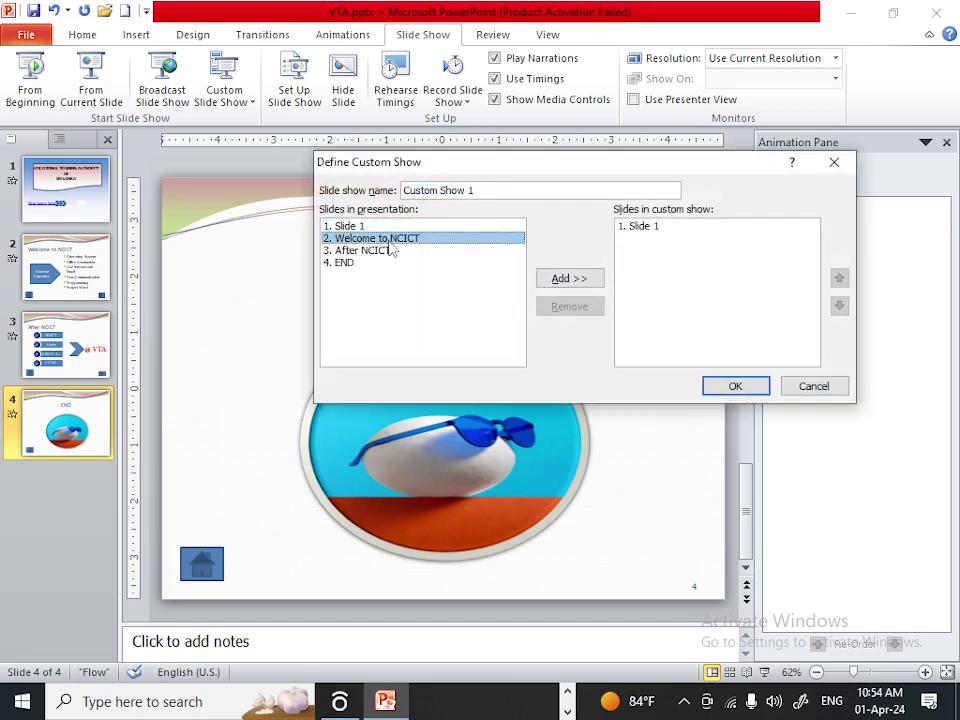
click(570, 278)
click(345, 263)
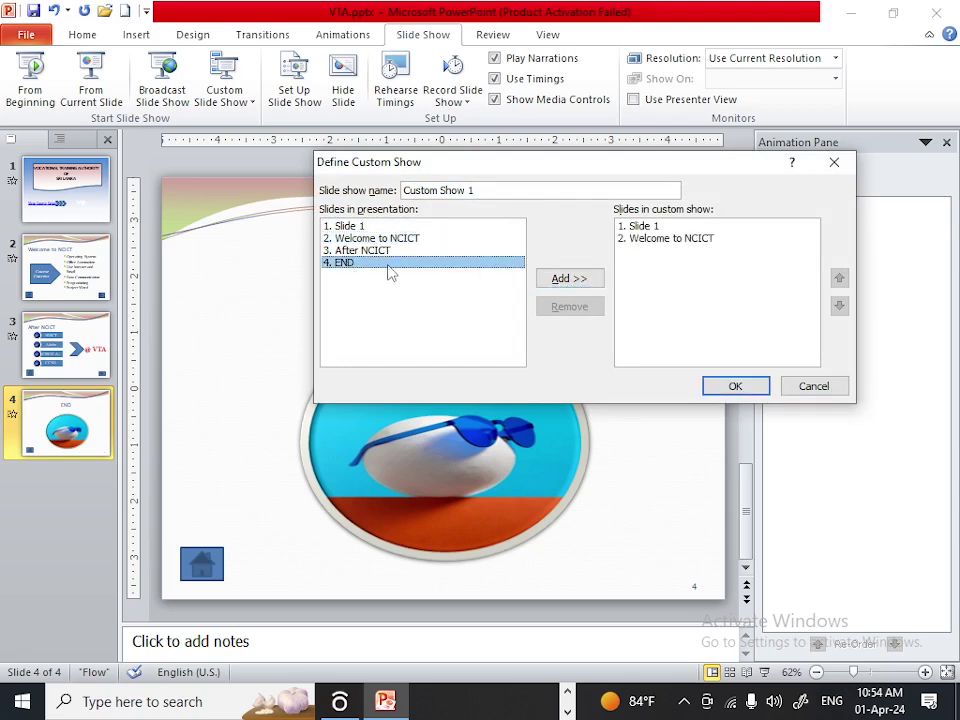
click(740, 387)
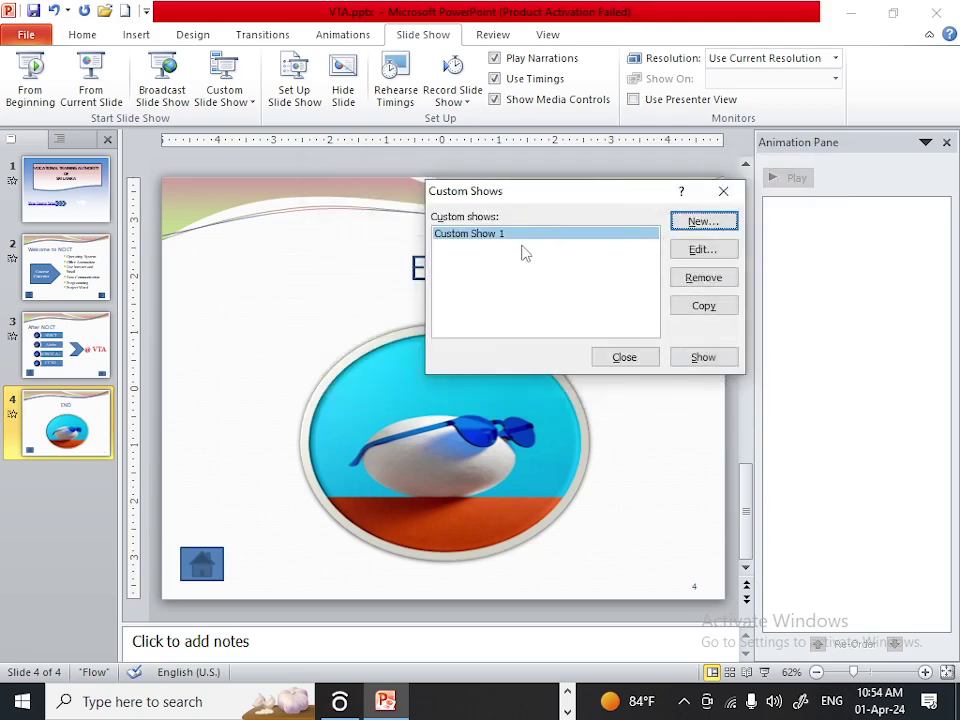
Review Custom Show 1's slides without changes and close the Custom Shows list
click(692, 252)
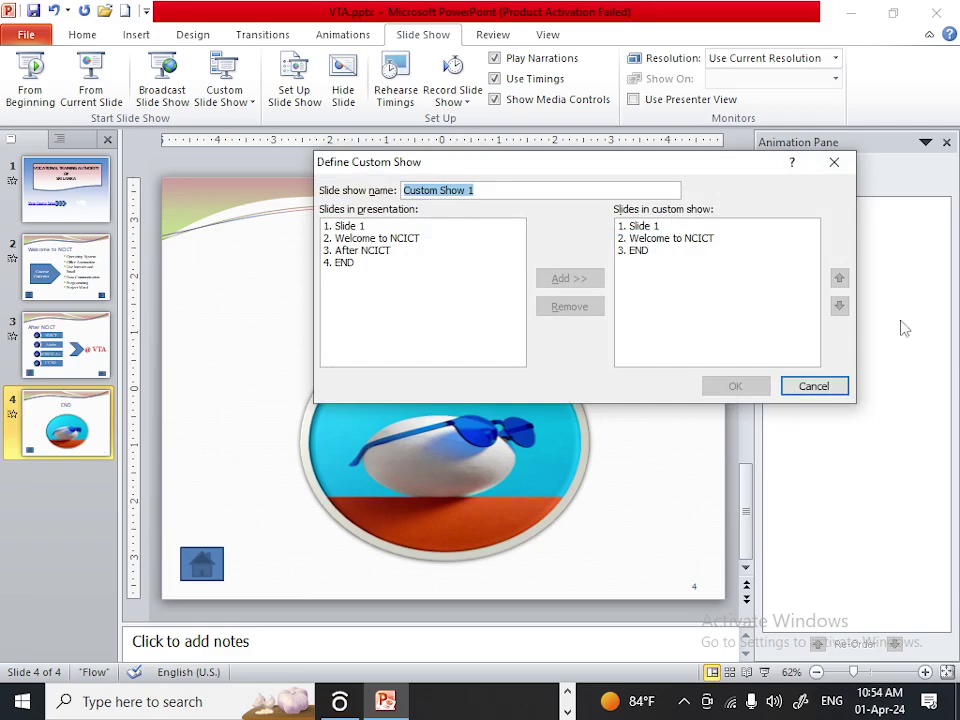
click(812, 386)
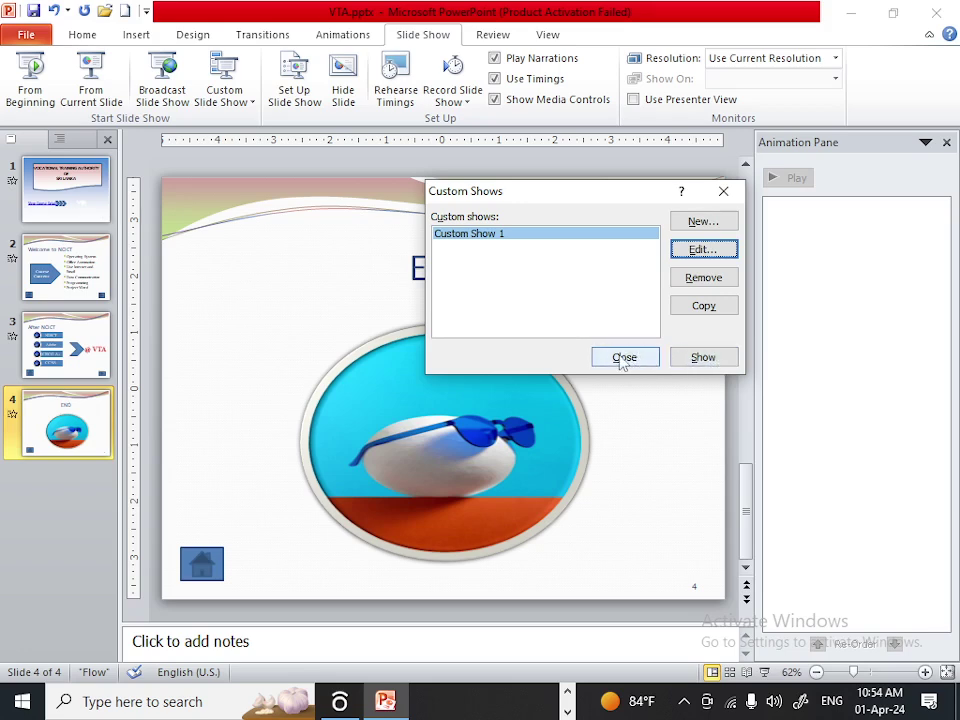
click(622, 360)
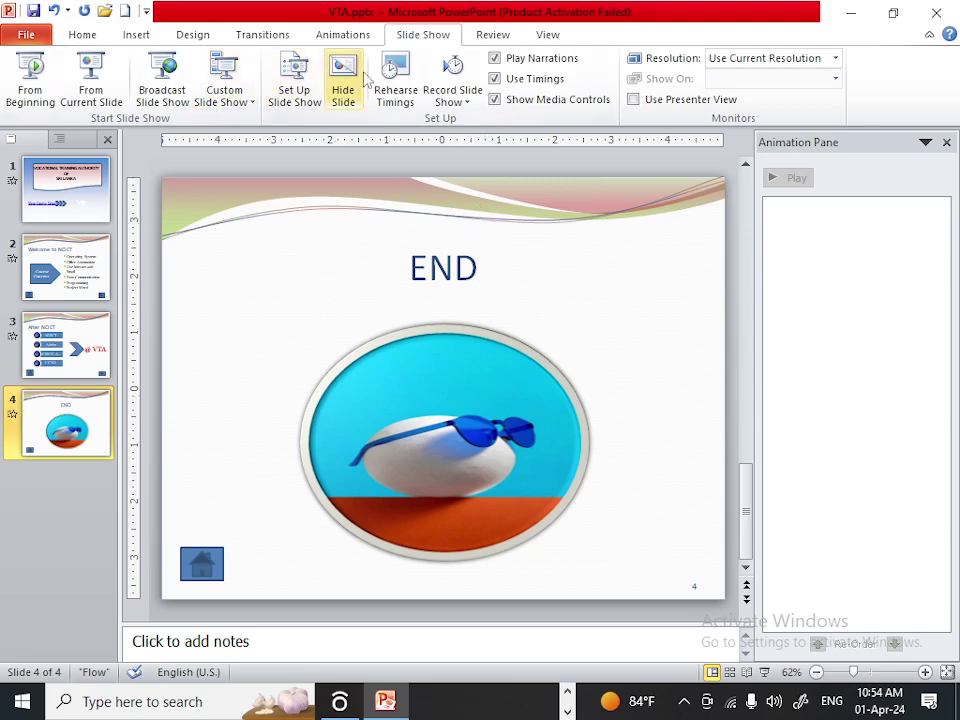
Set up the slide show to loop continuously until Esc
click(294, 84)
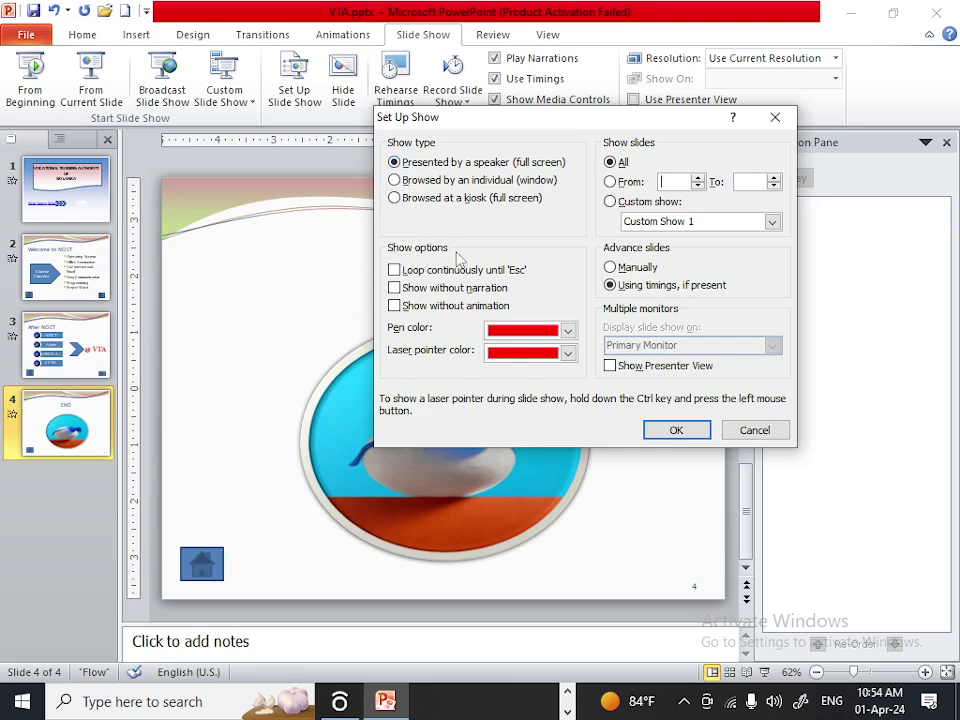
click(392, 269)
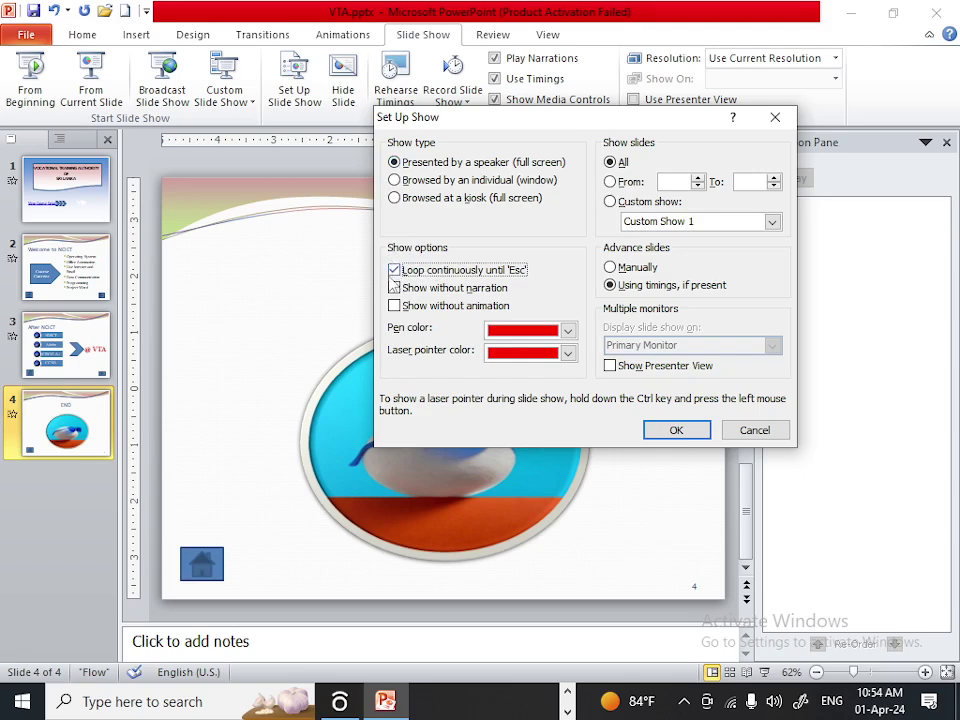
click(394, 270)
click(676, 430)
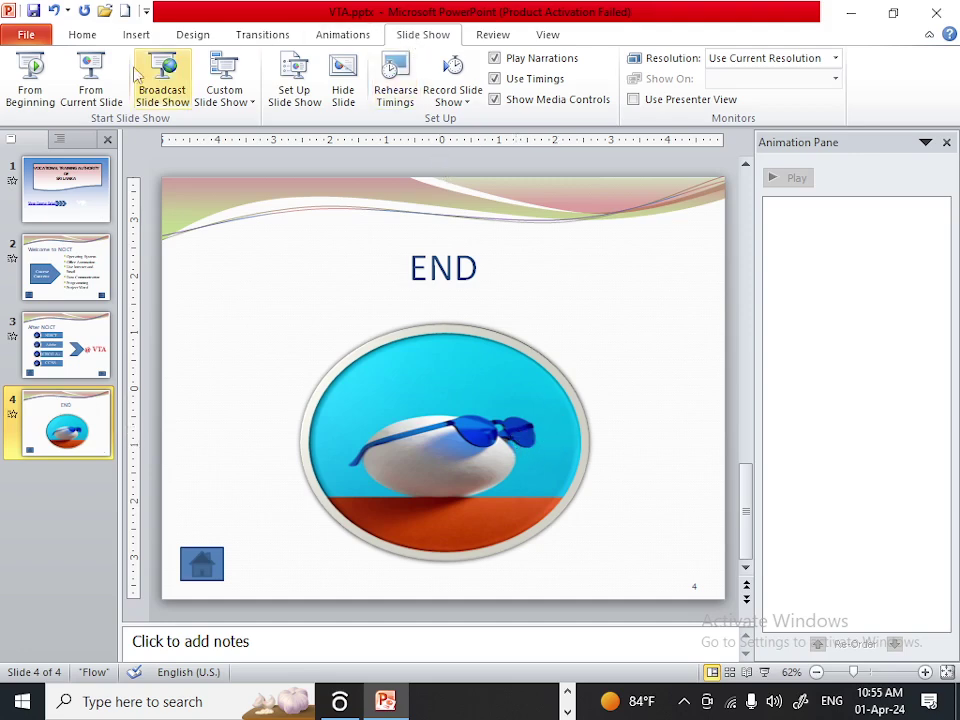
click(29, 77)
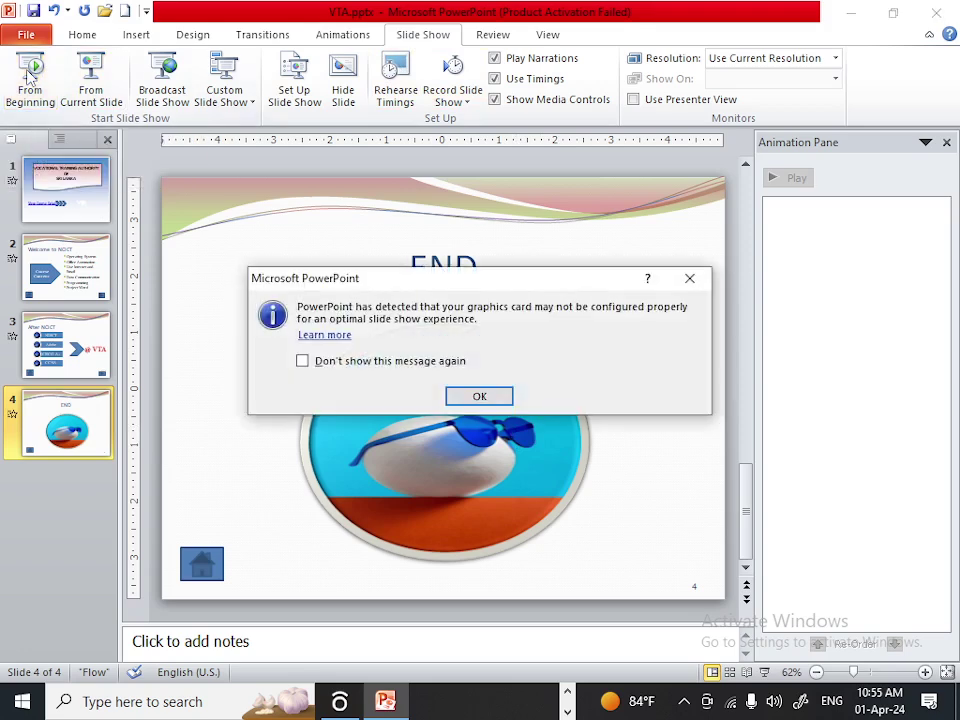
click(480, 395)
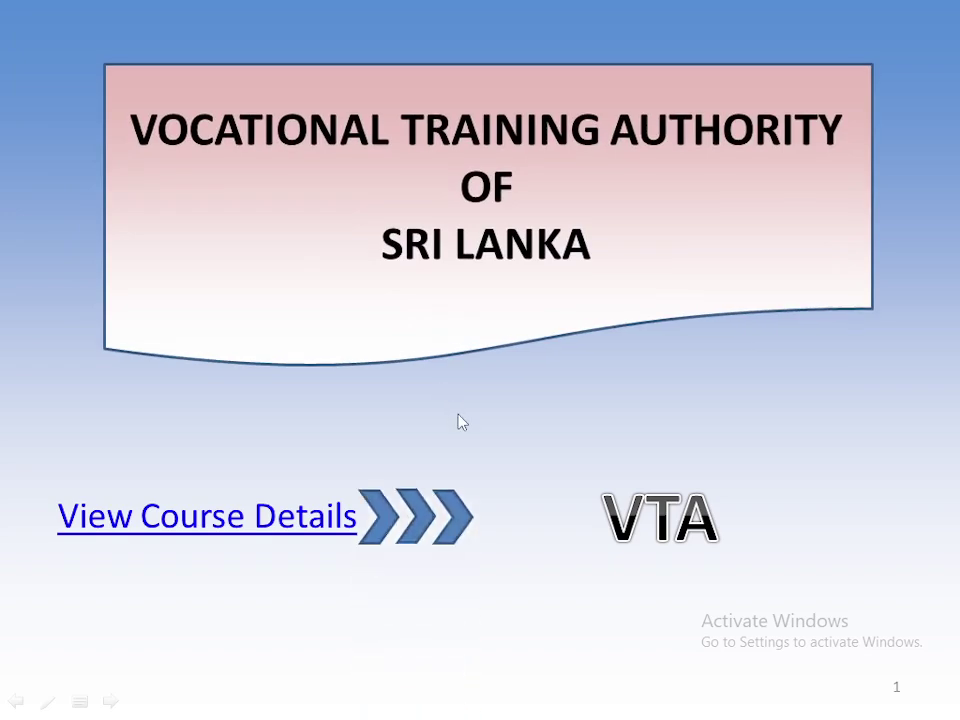
click(246, 527)
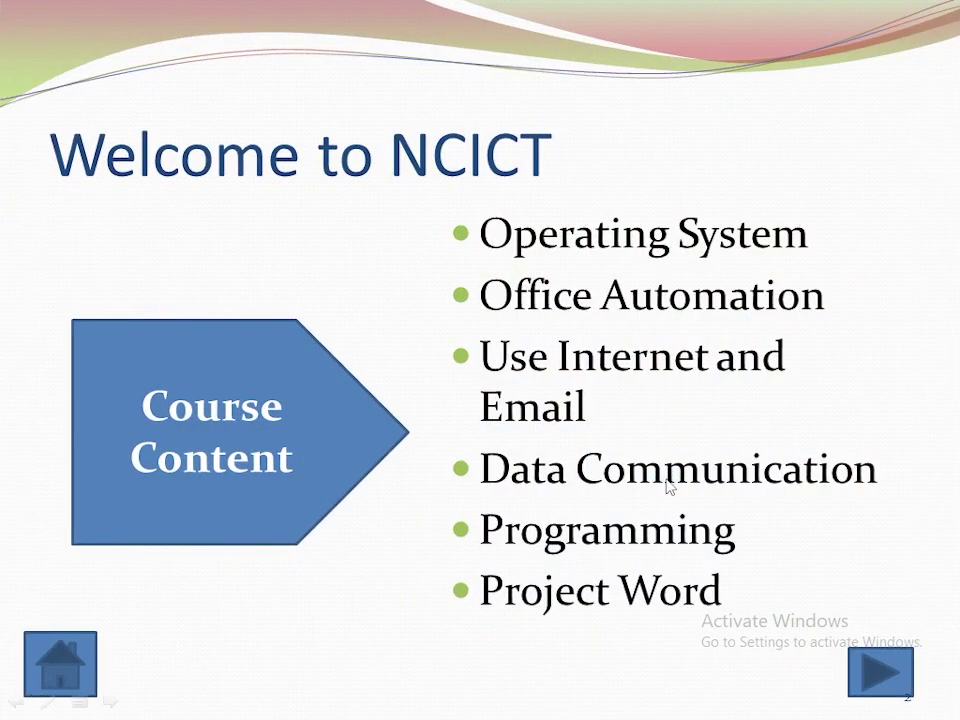
click(57, 667)
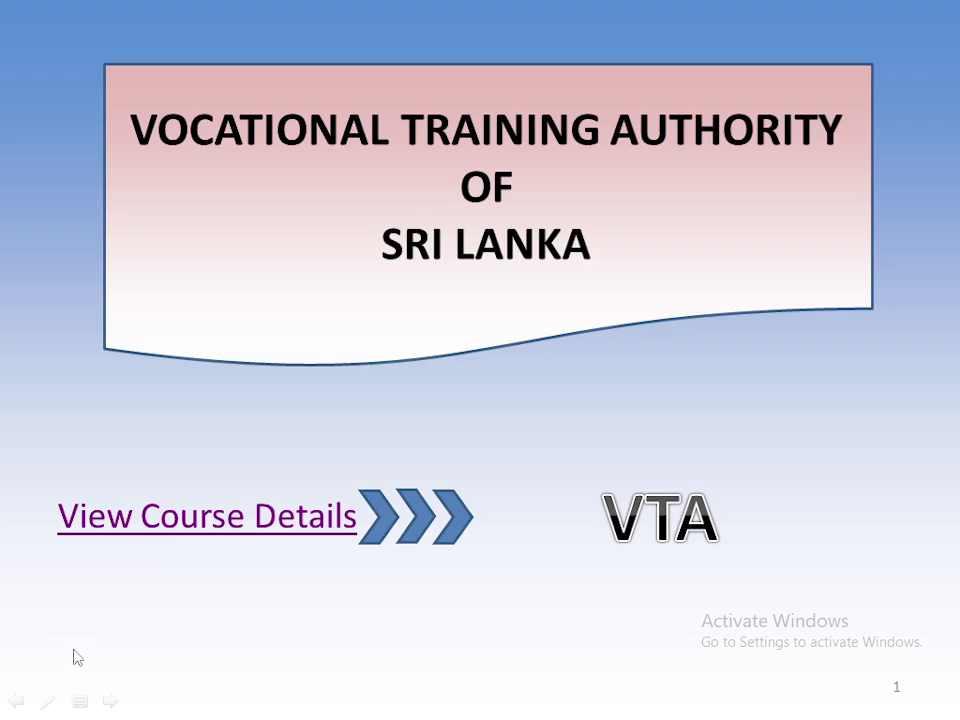
click(256, 520)
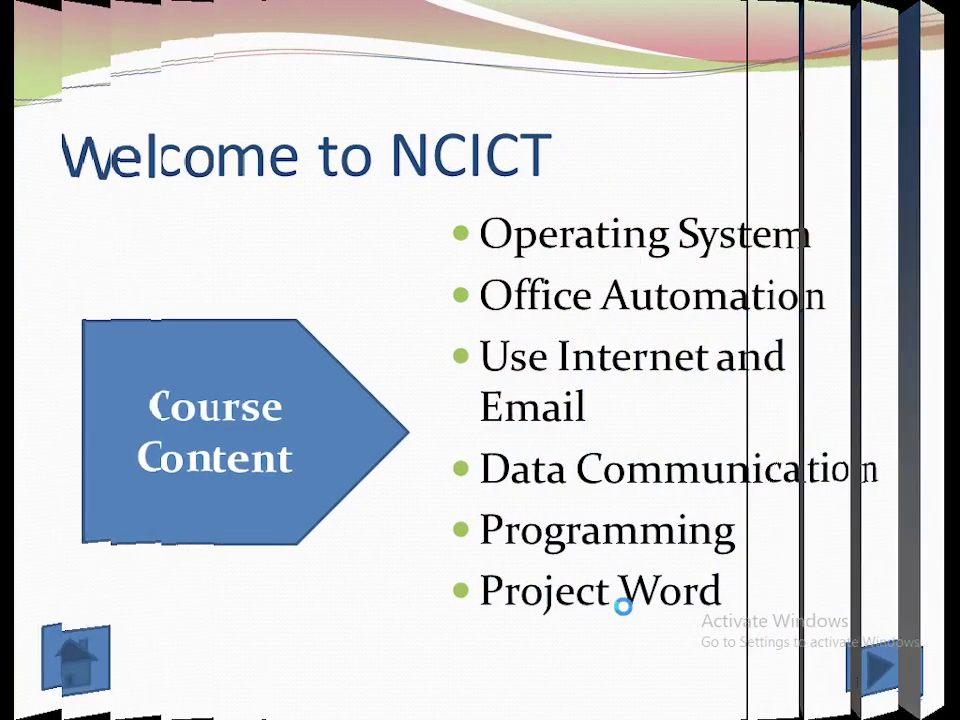
click(866, 669)
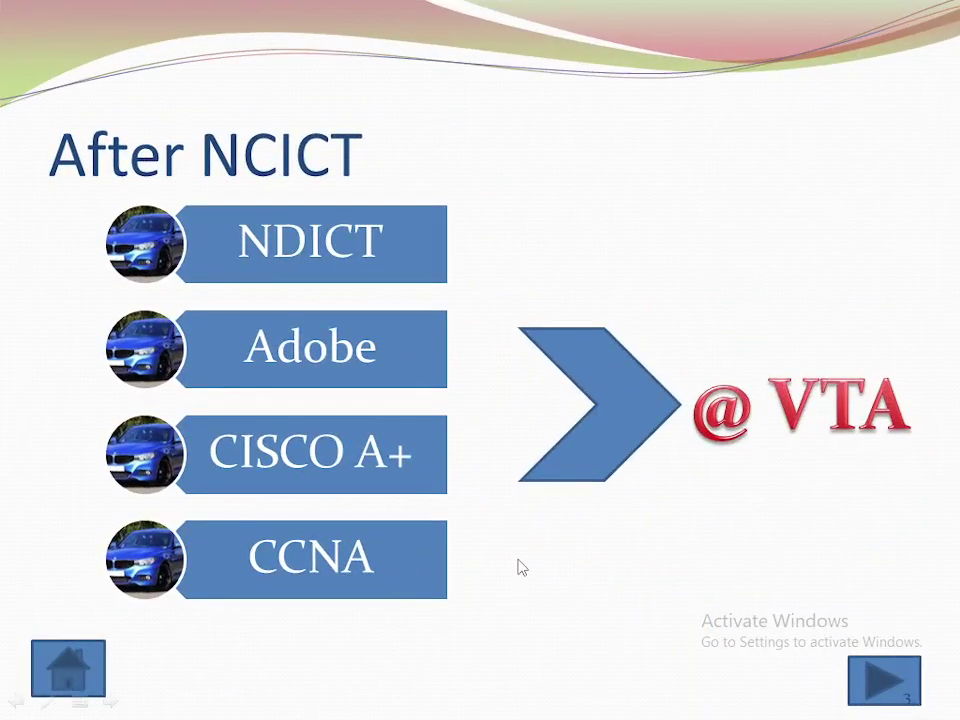
click(521, 568)
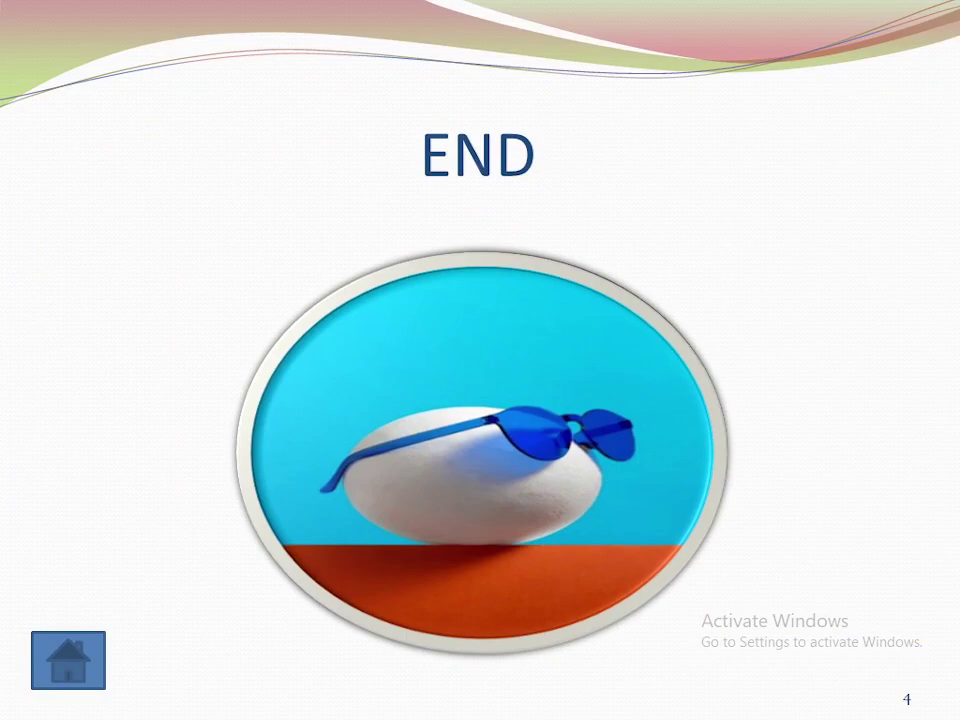
key(Home)
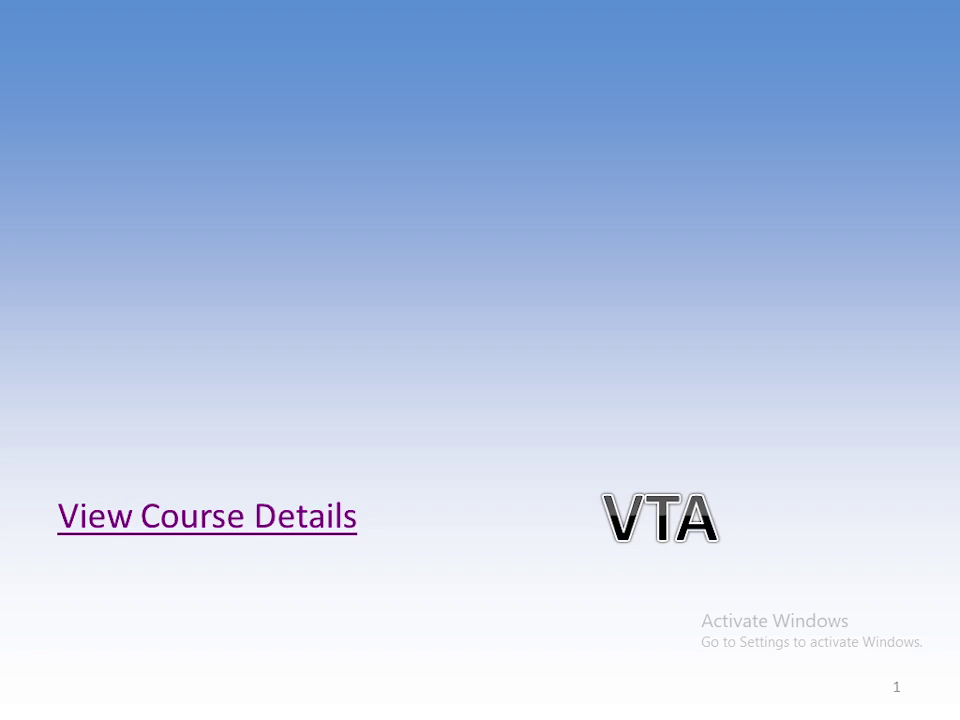
click(298, 390)
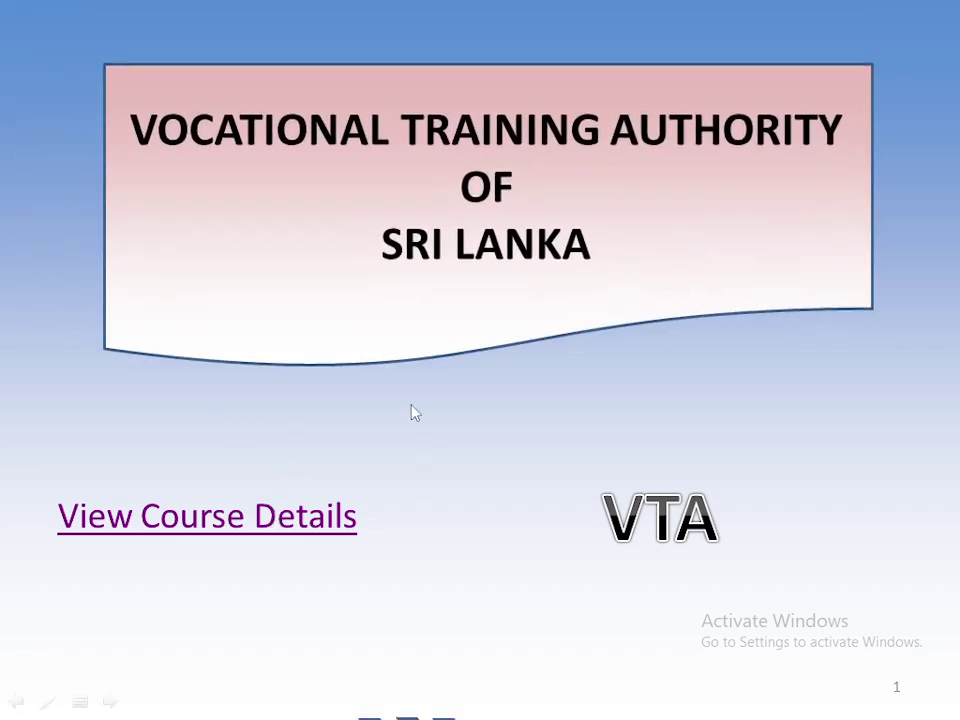
click(255, 521)
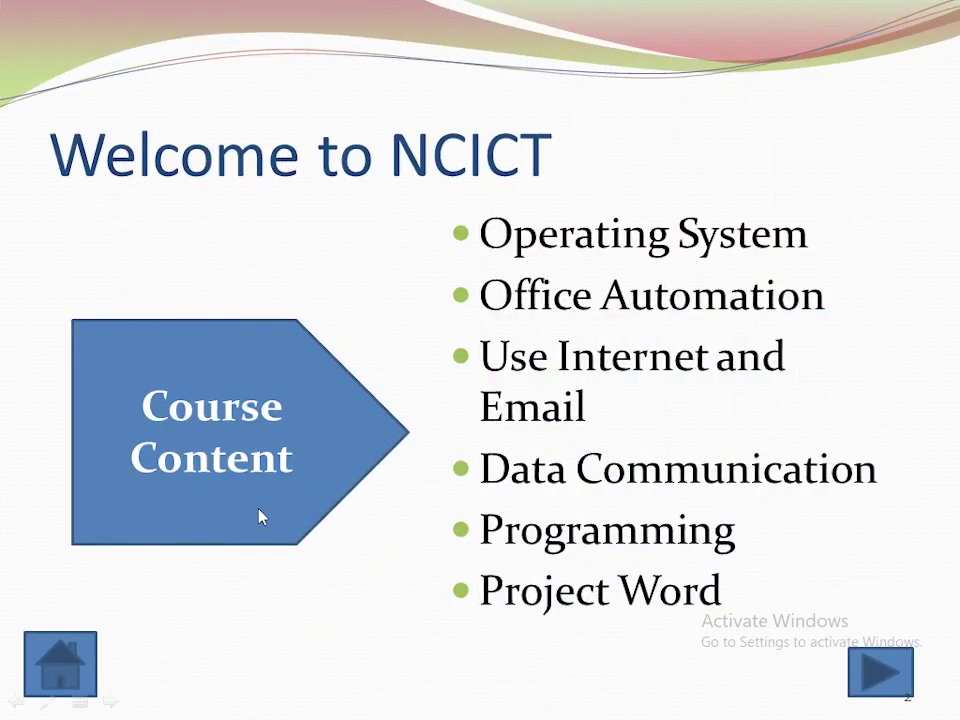
click(259, 516)
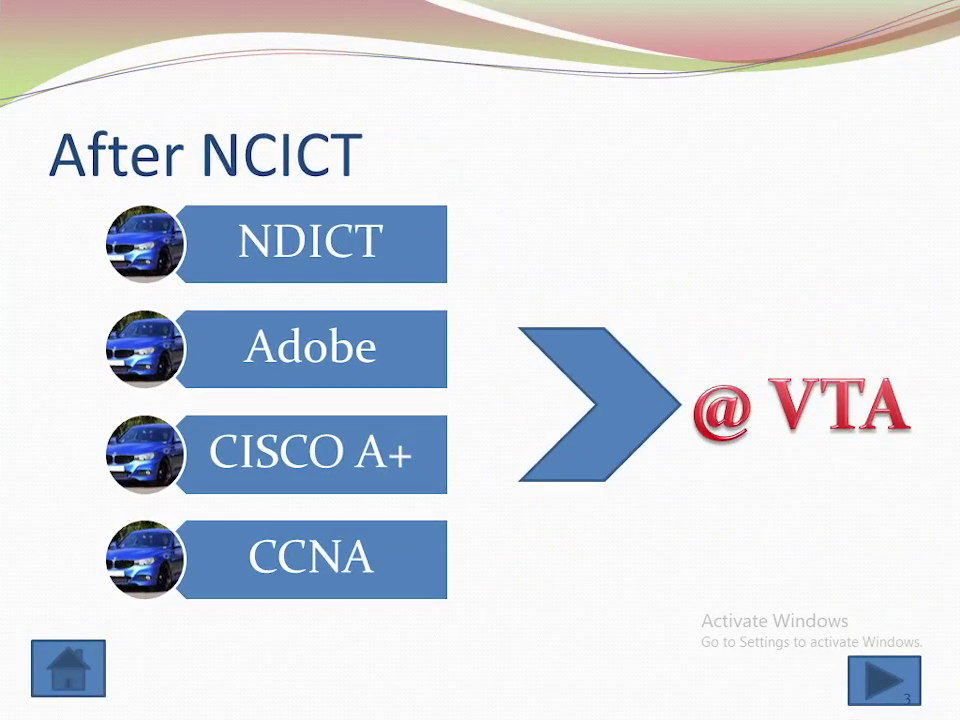
key(Right)
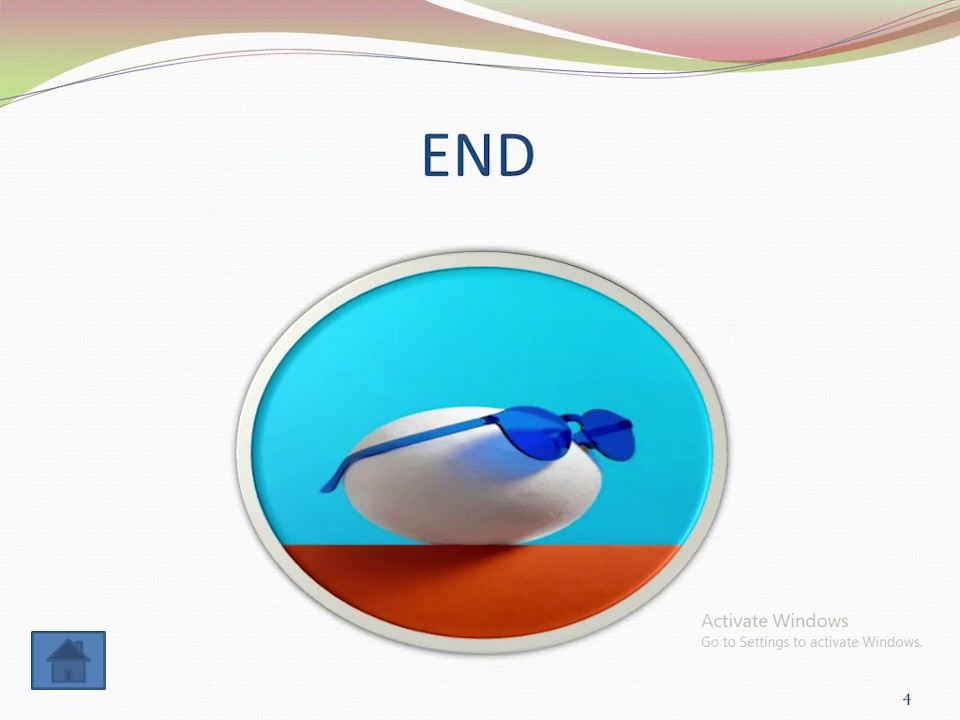
key(Home)
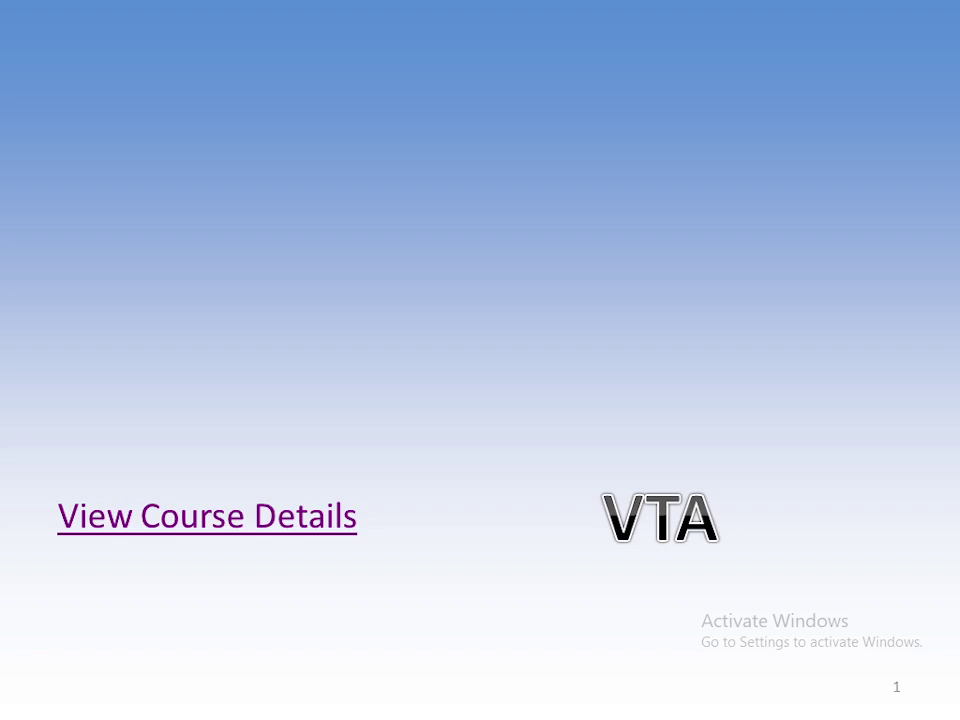
key(Escape)
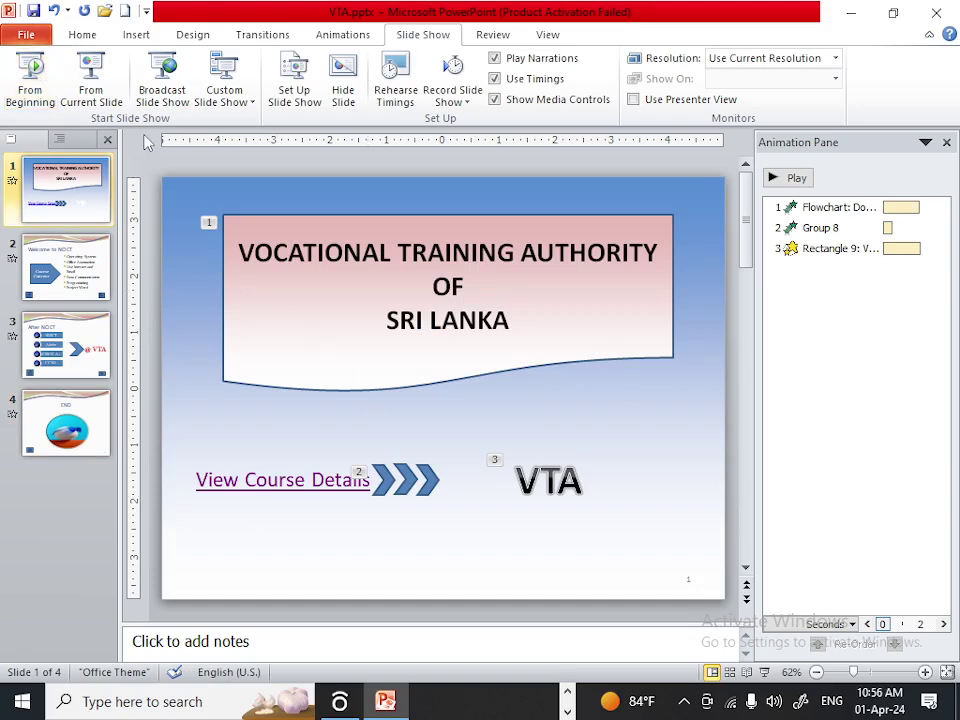
Save the presentation as the PowerPoint Show VTA.ppsx on the Desktop and close PowerPoint
click(30, 36)
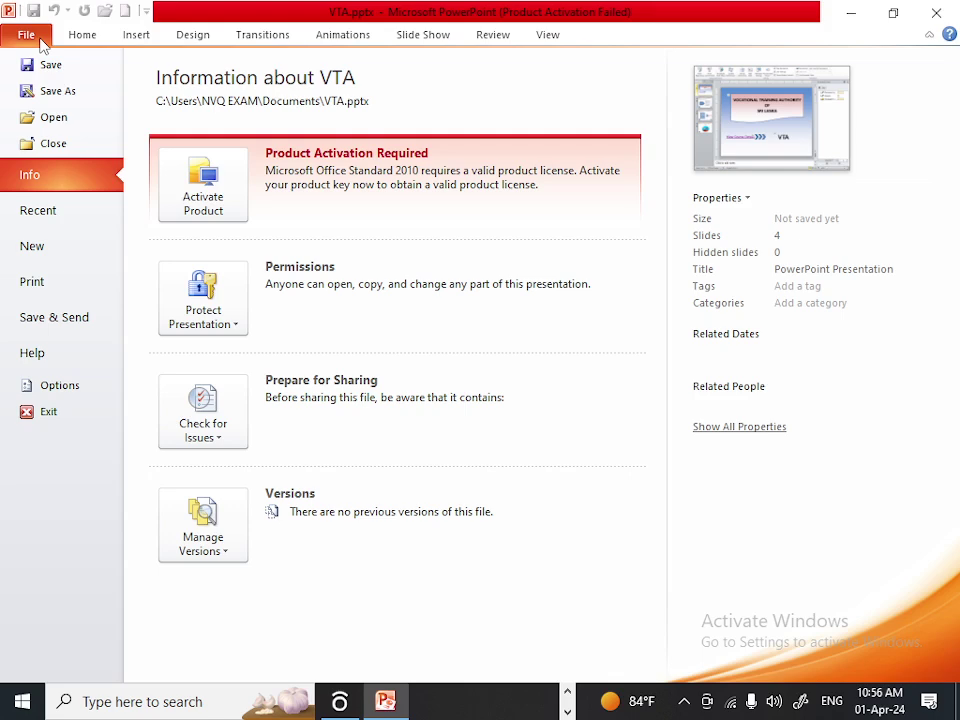
click(77, 101)
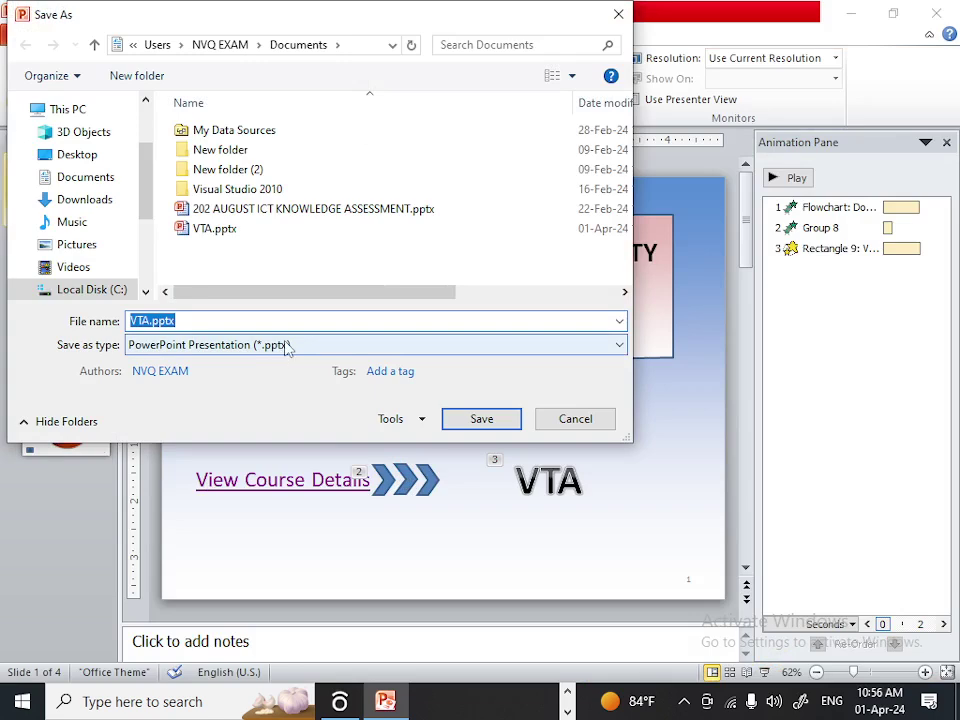
click(286, 346)
click(286, 346)
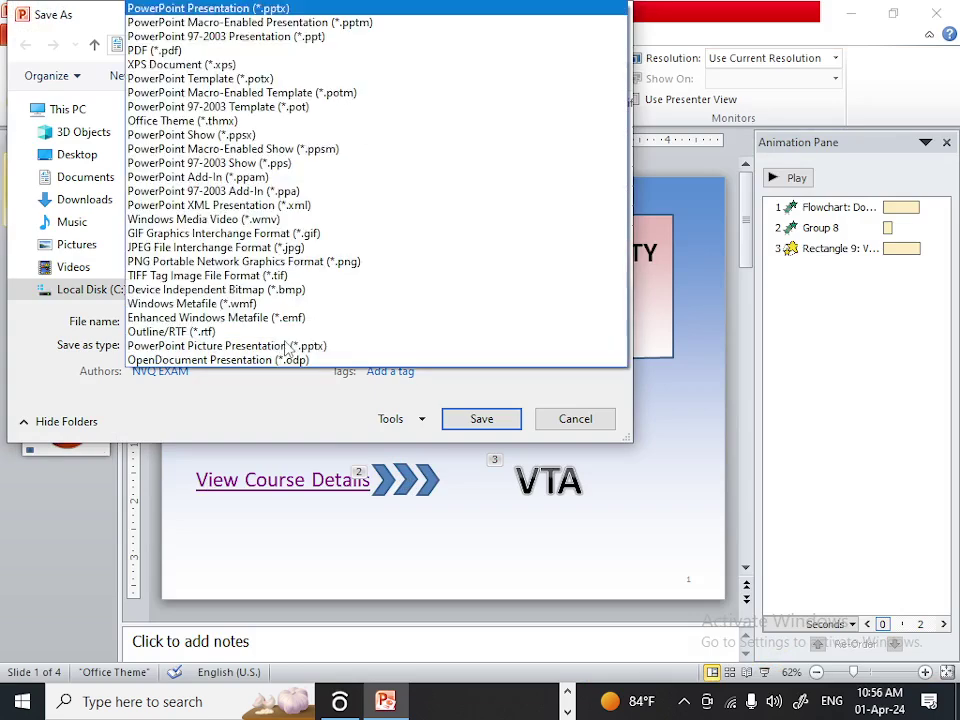
click(226, 134)
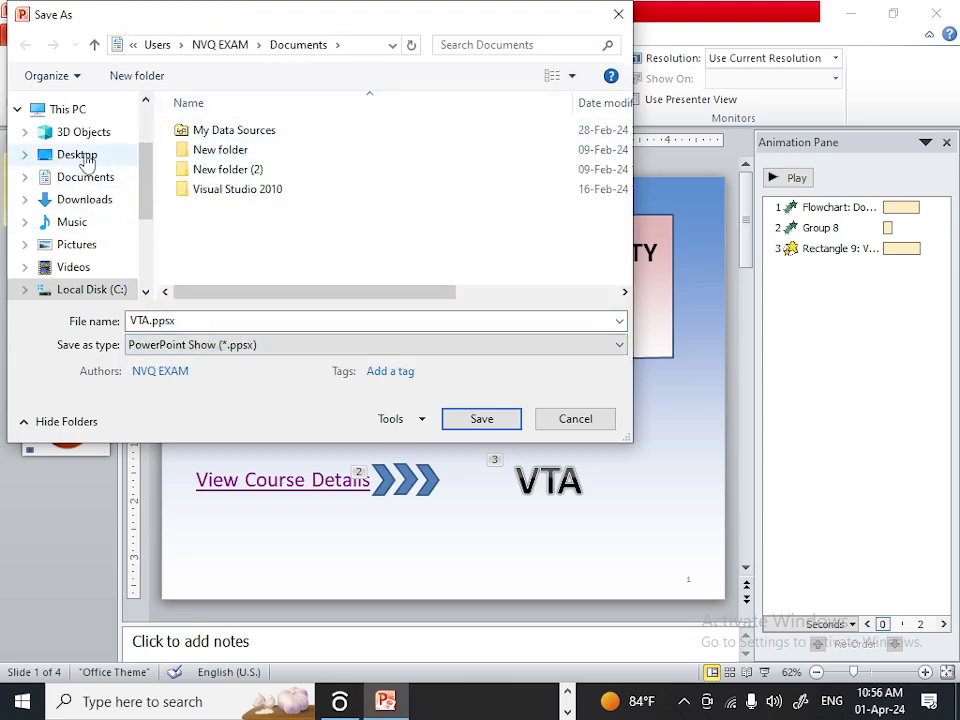
click(82, 155)
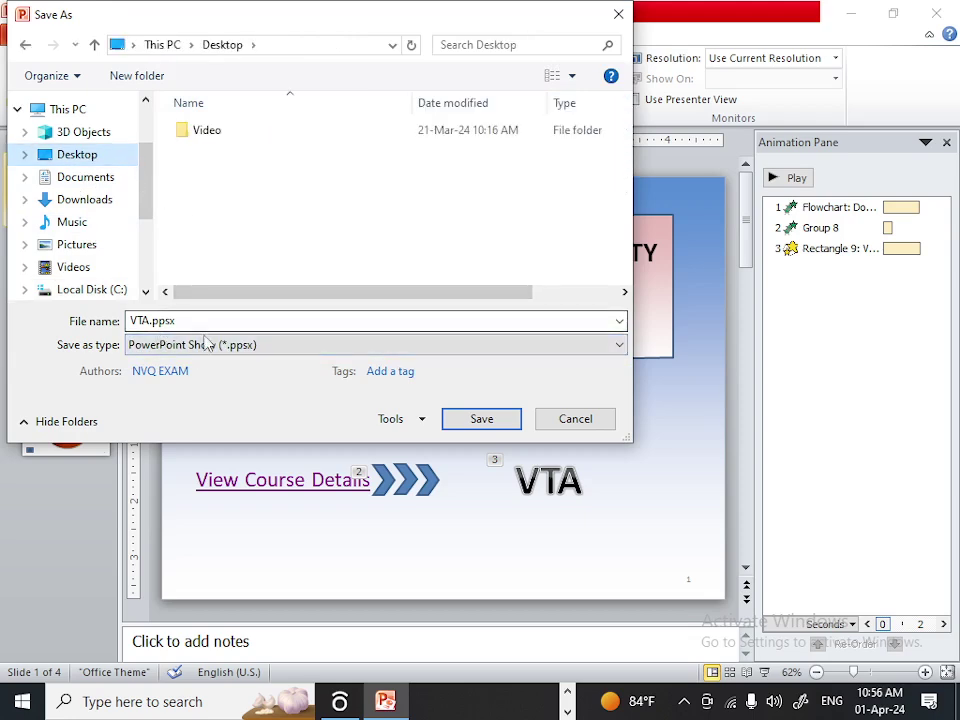
click(478, 419)
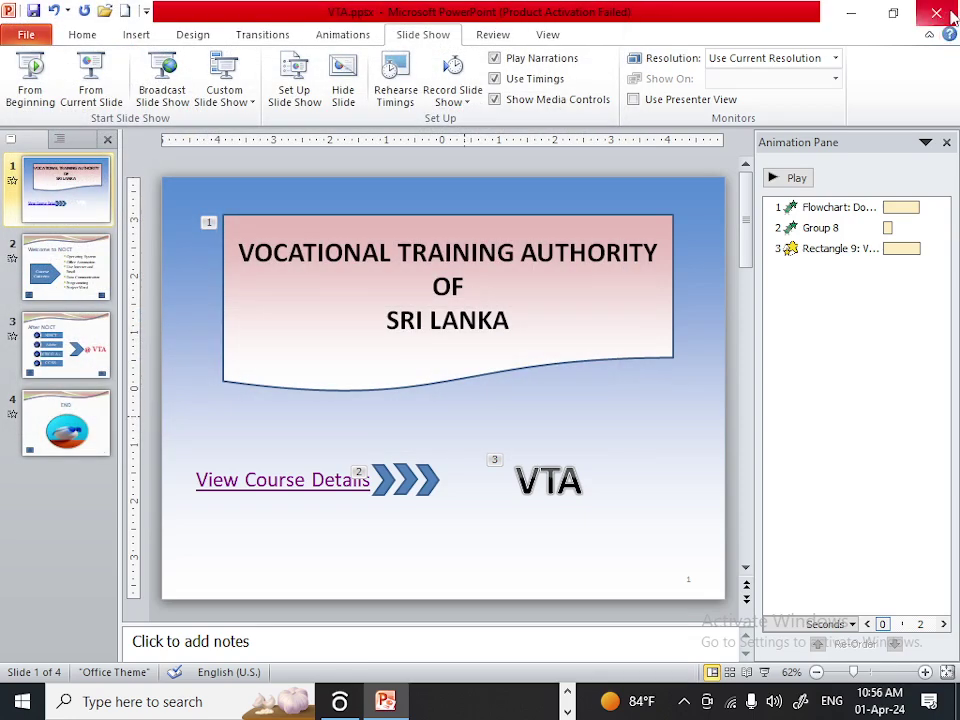
click(950, 16)
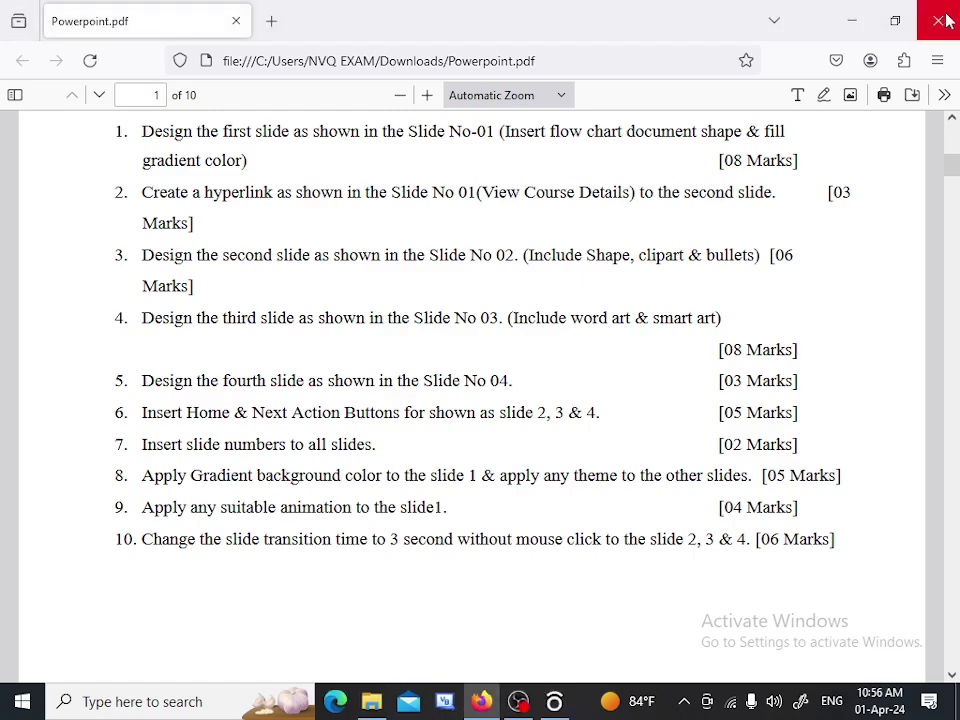
Close Firefox, launch VTA.ppsx from the desktop, and dismiss the graphics card warning
click(947, 20)
click(255, 130)
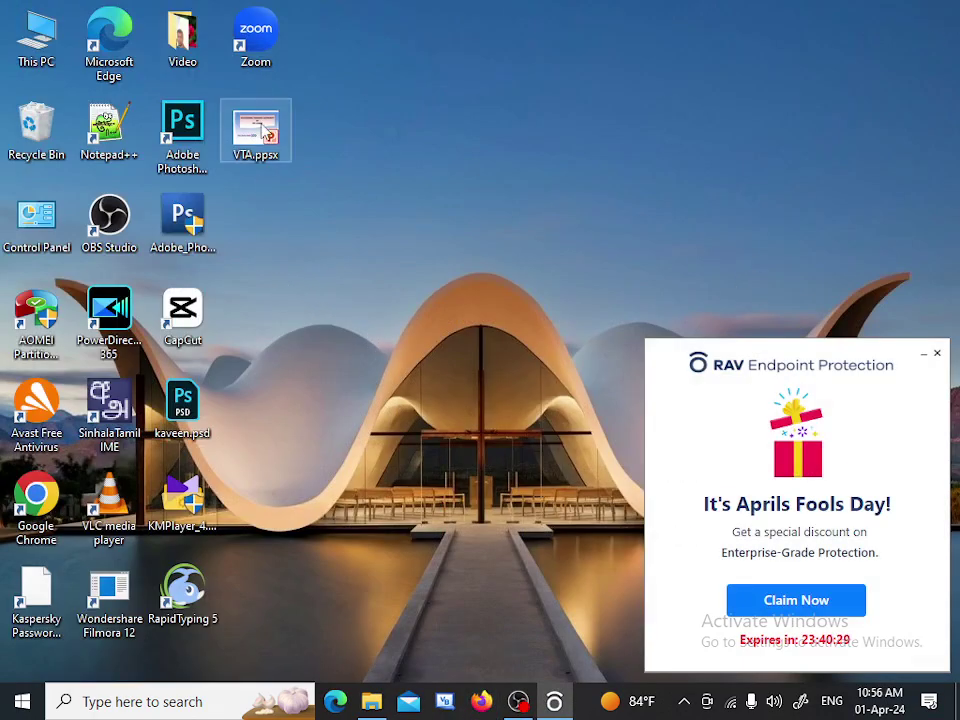
click(930, 351)
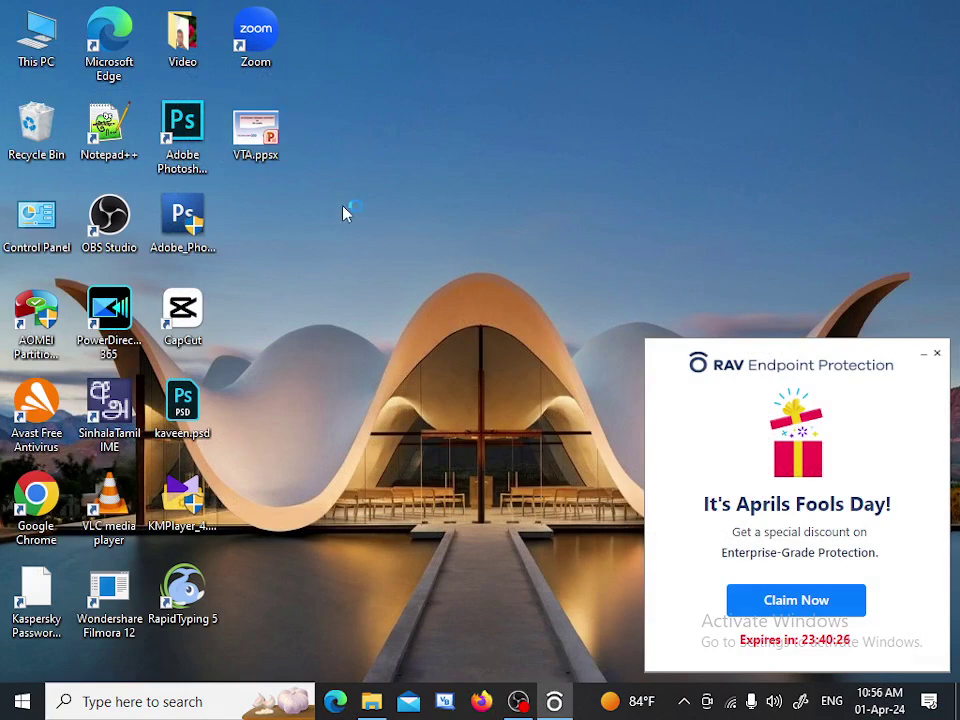
click(269, 162)
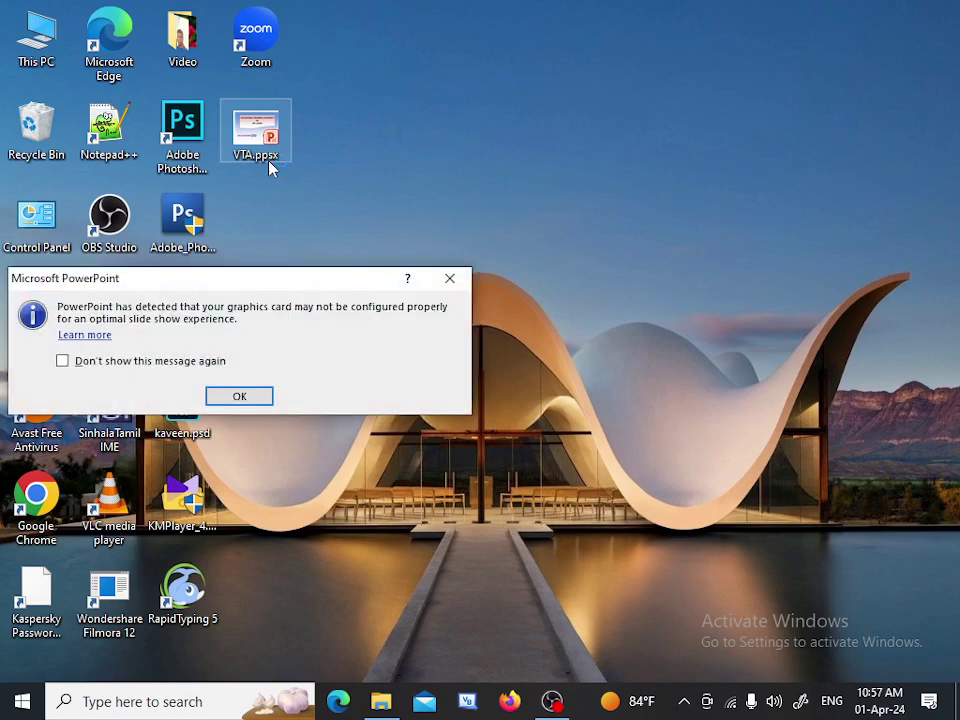
click(255, 397)
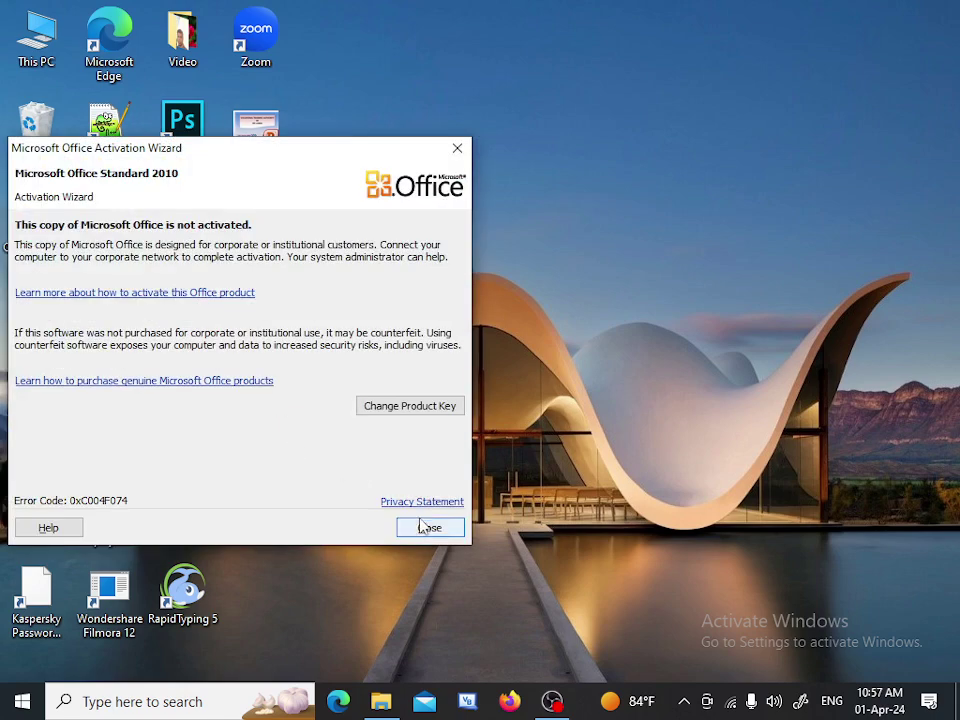